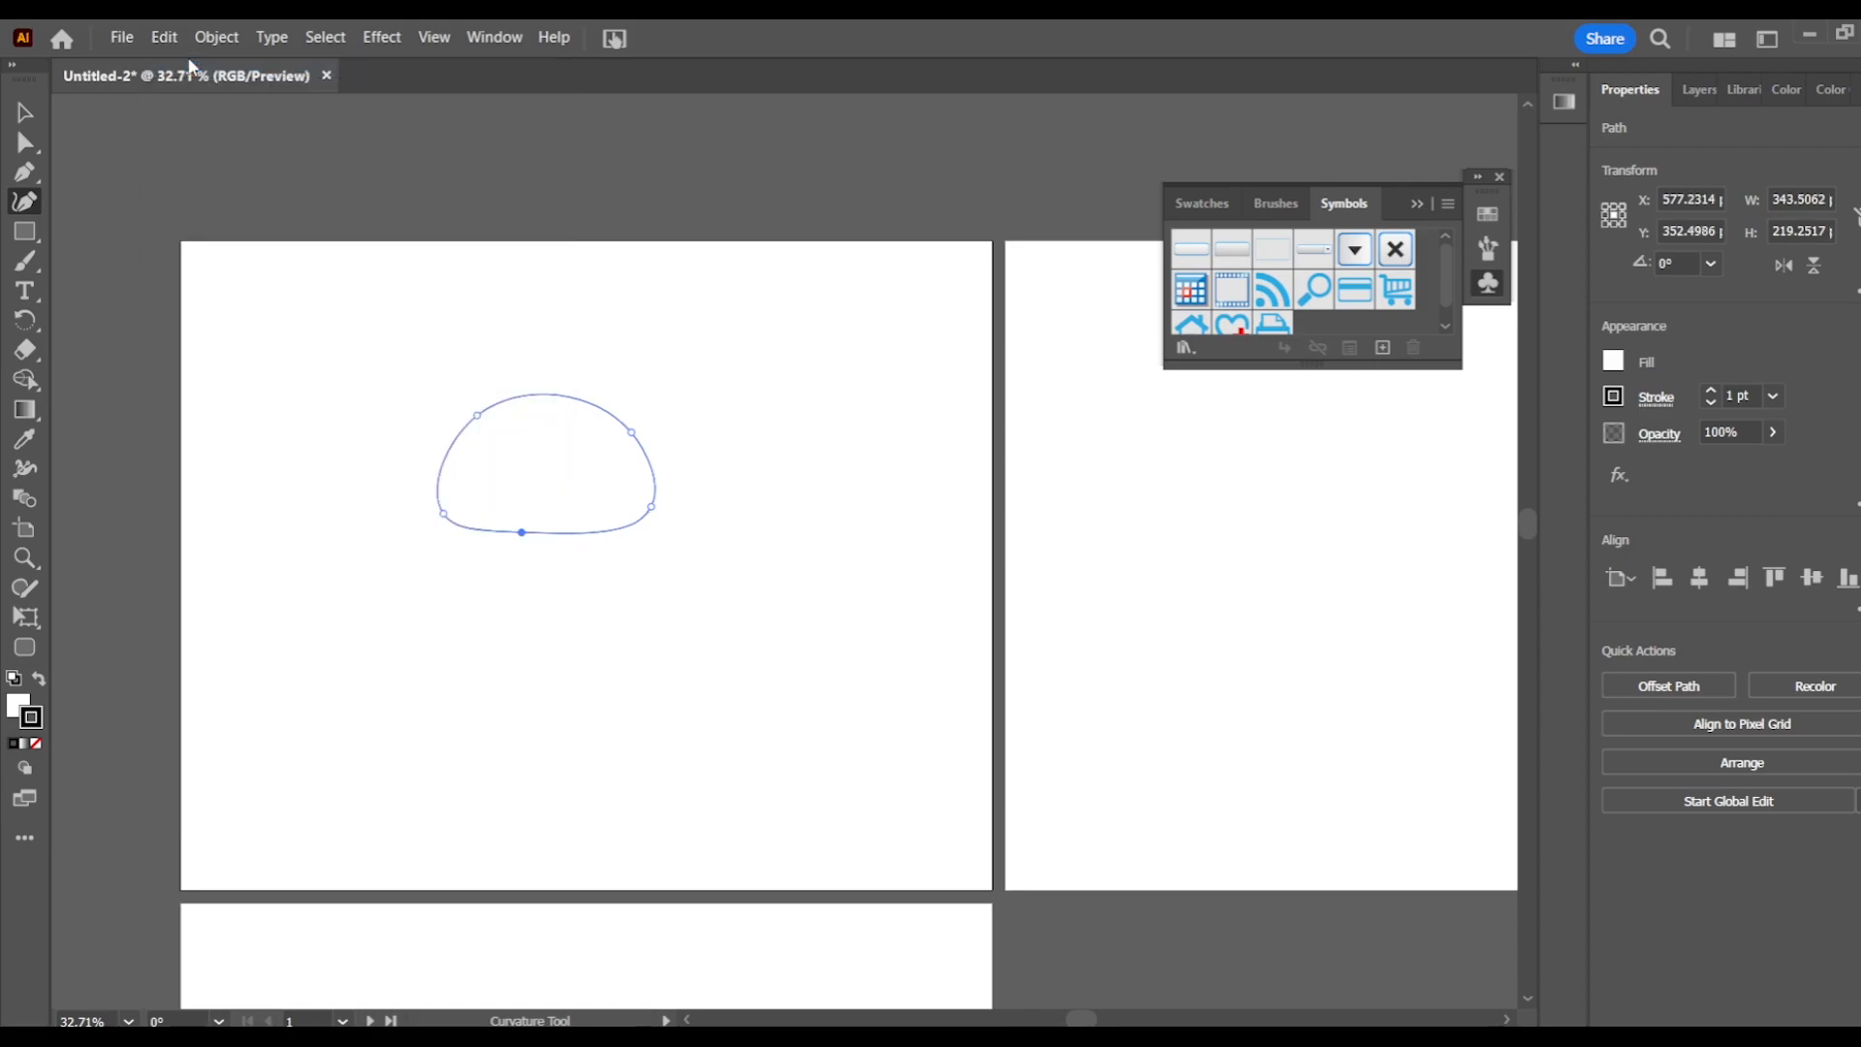
# Even out the head's lower edge, and draw a rounded nose about 81 by 68 px in its lower middle with the Curvature tool.
pyautogui.moveTo(522, 535); pyautogui.dragTo(549, 545)
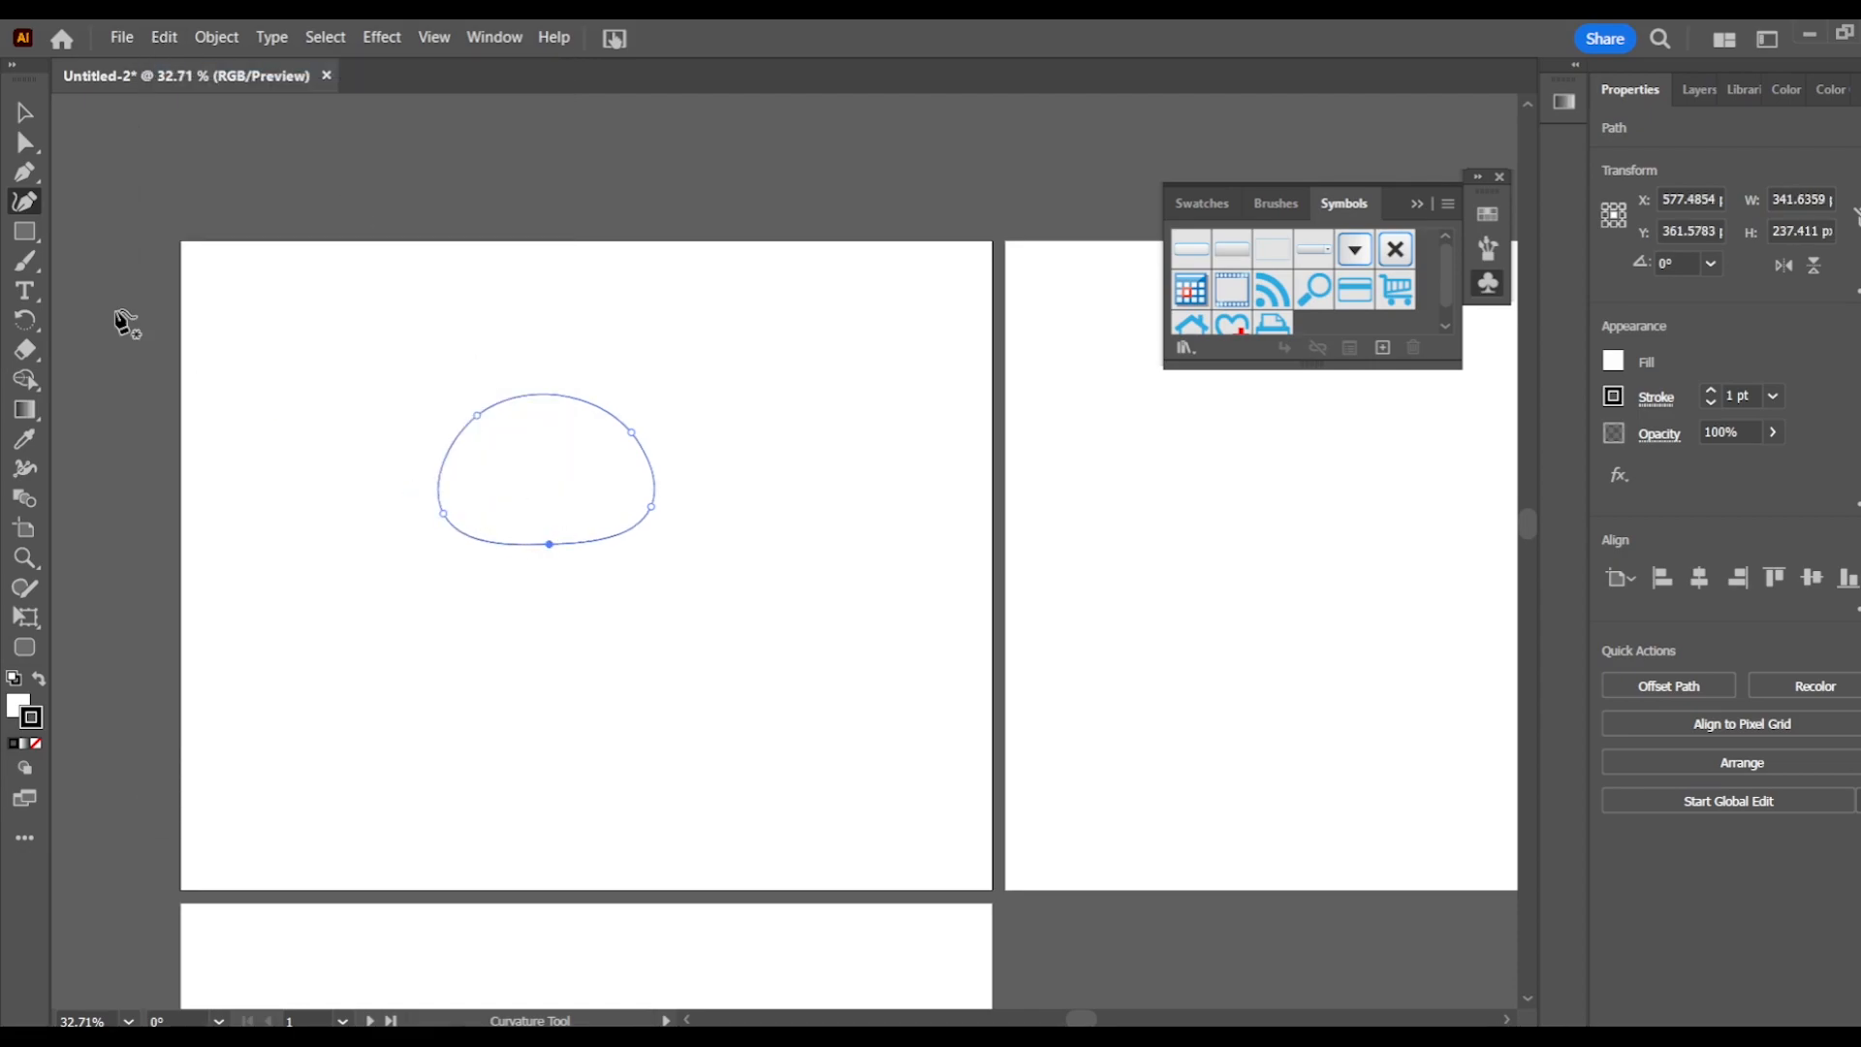
pyautogui.click(516, 484)
pyautogui.click(568, 485)
pyautogui.click(545, 518)
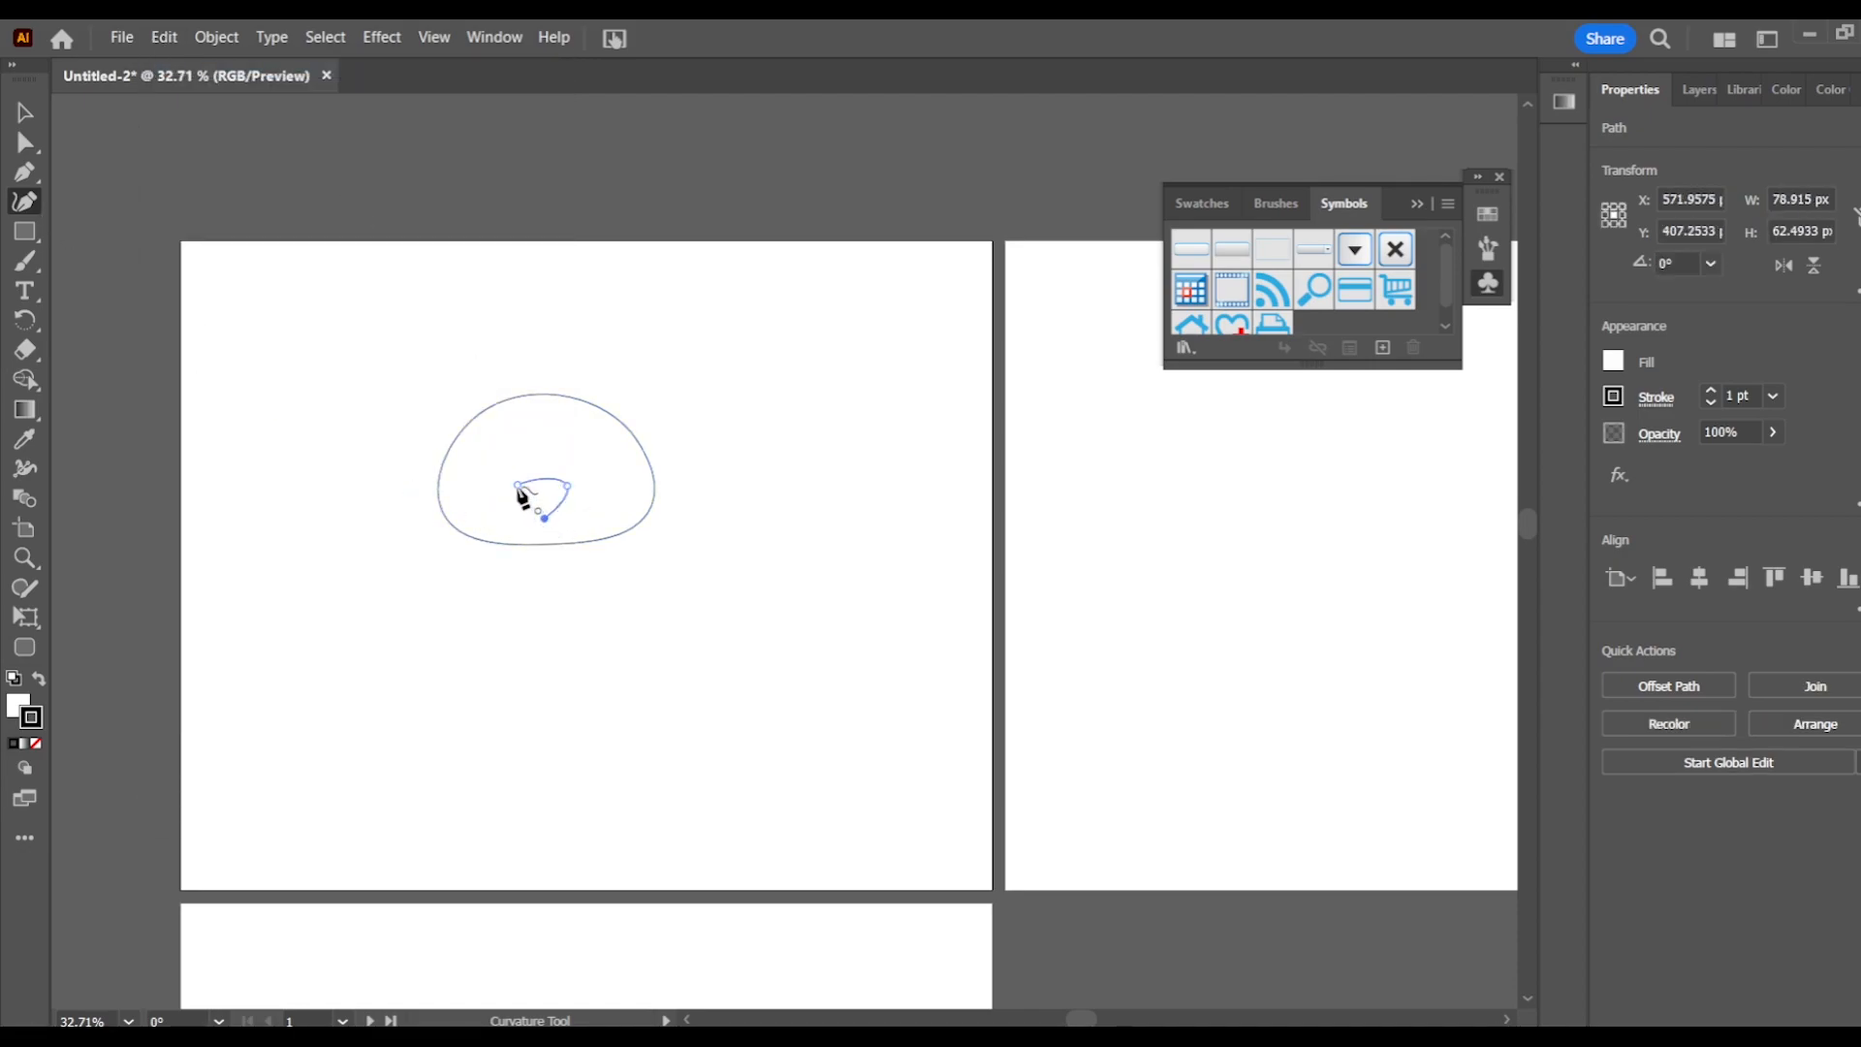
pyautogui.click(518, 485)
pyautogui.press('v')
pyautogui.moveTo(535, 497); pyautogui.dragTo(549, 500)
# Draw a closed oval eye about 112 by 74 px inside the head's upper right with the Curvature tool.
pyautogui.click(25, 200)
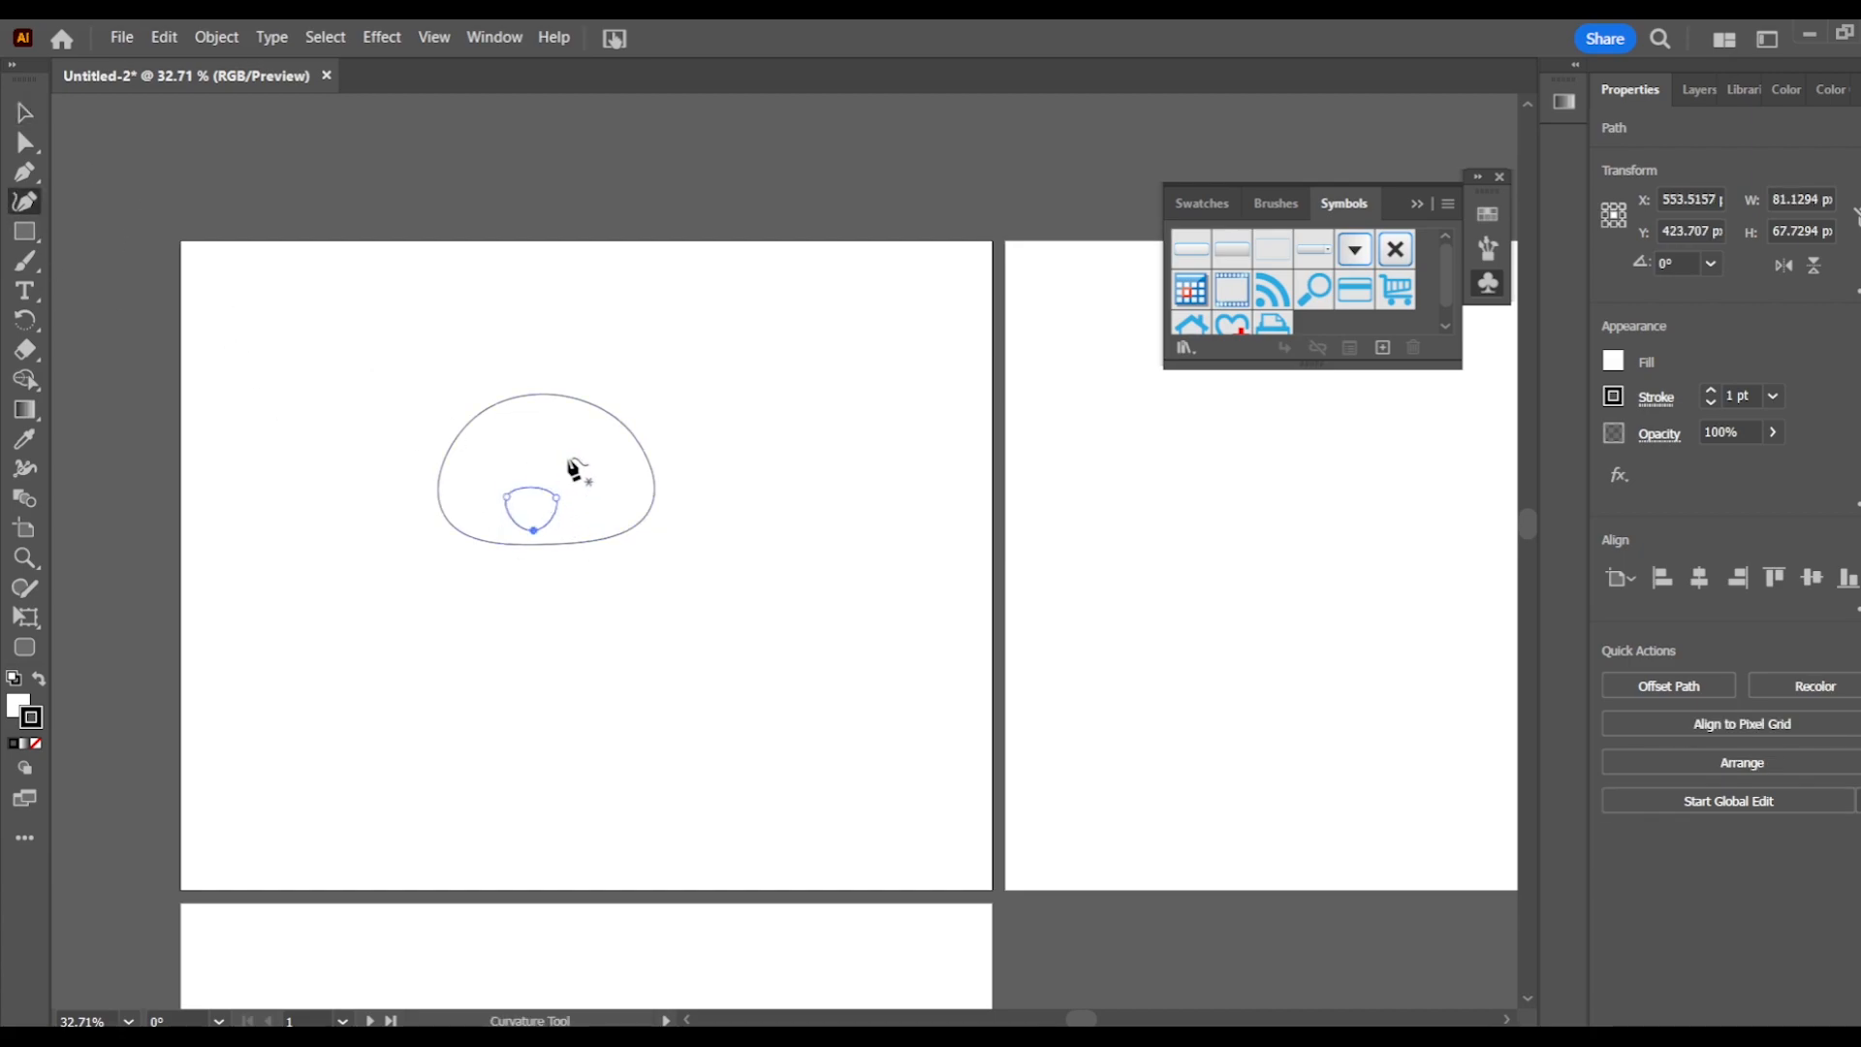
pyautogui.click(573, 461)
pyautogui.click(604, 433)
pyautogui.click(629, 437)
pyautogui.click(643, 461)
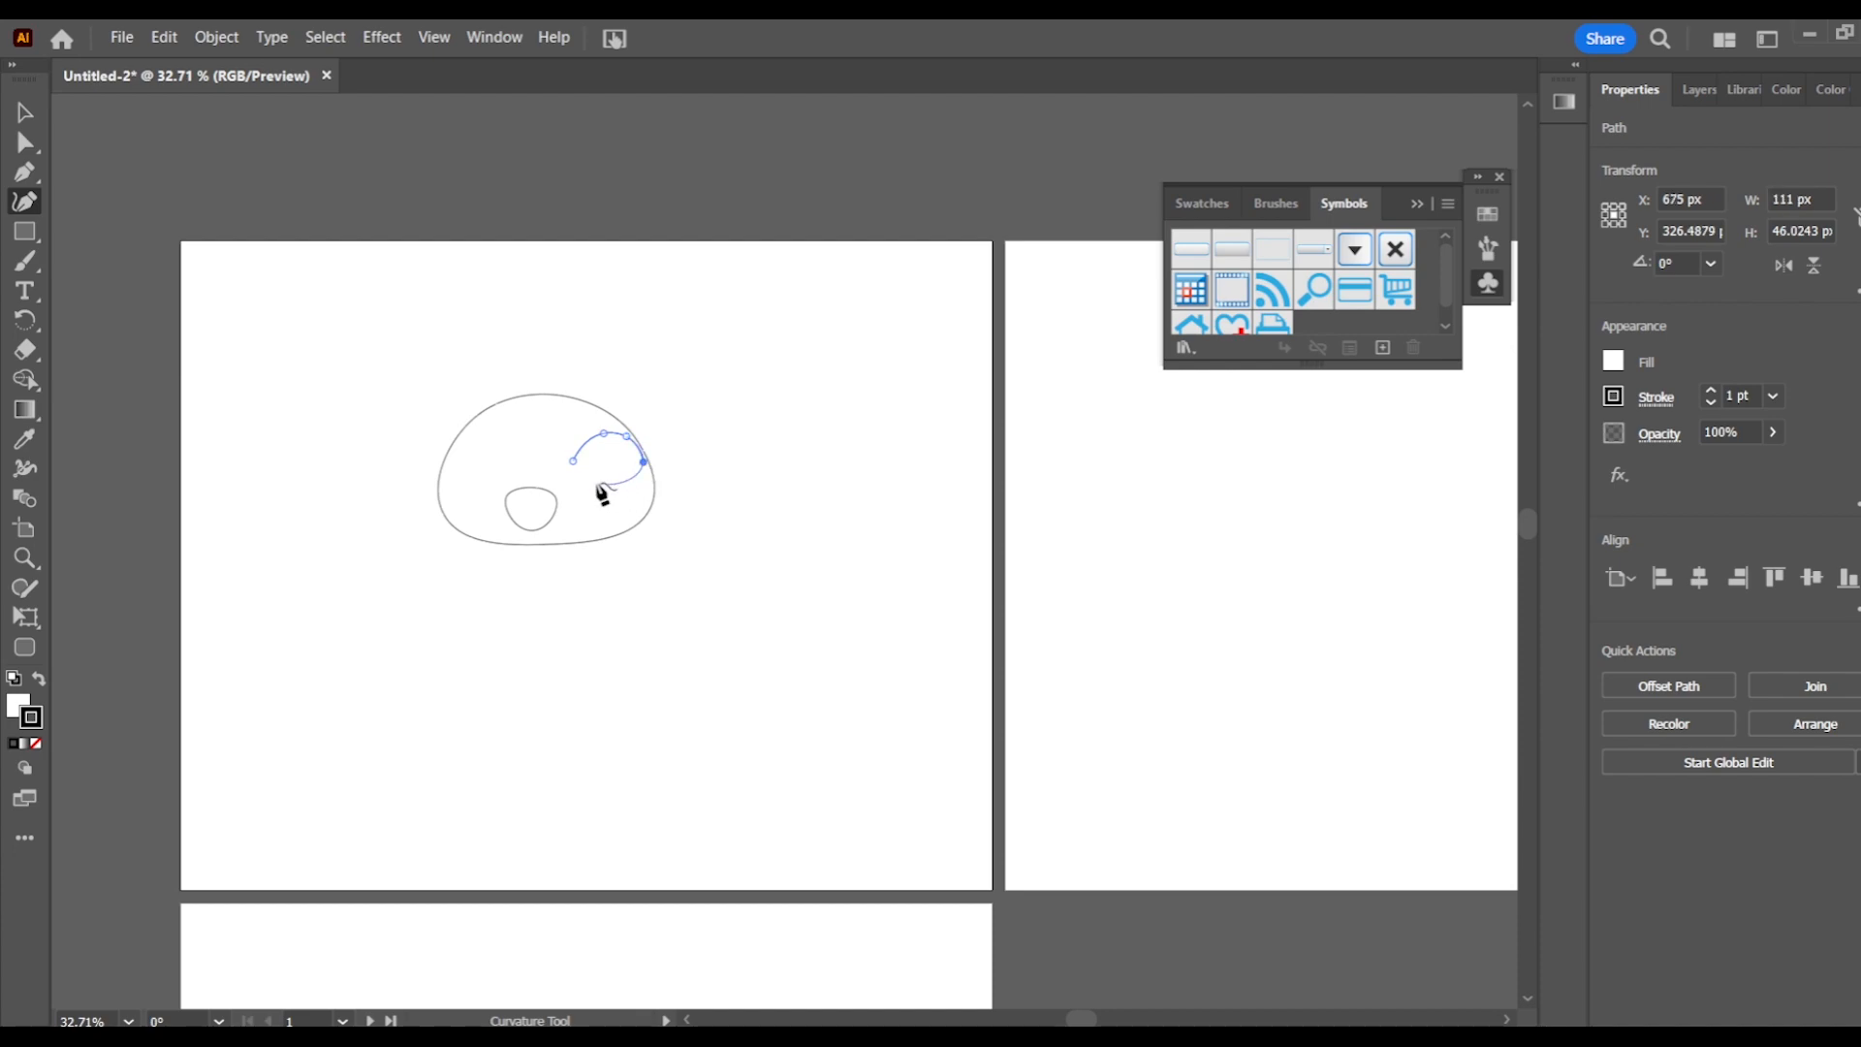
pyautogui.click(573, 461)
pyautogui.press('v')
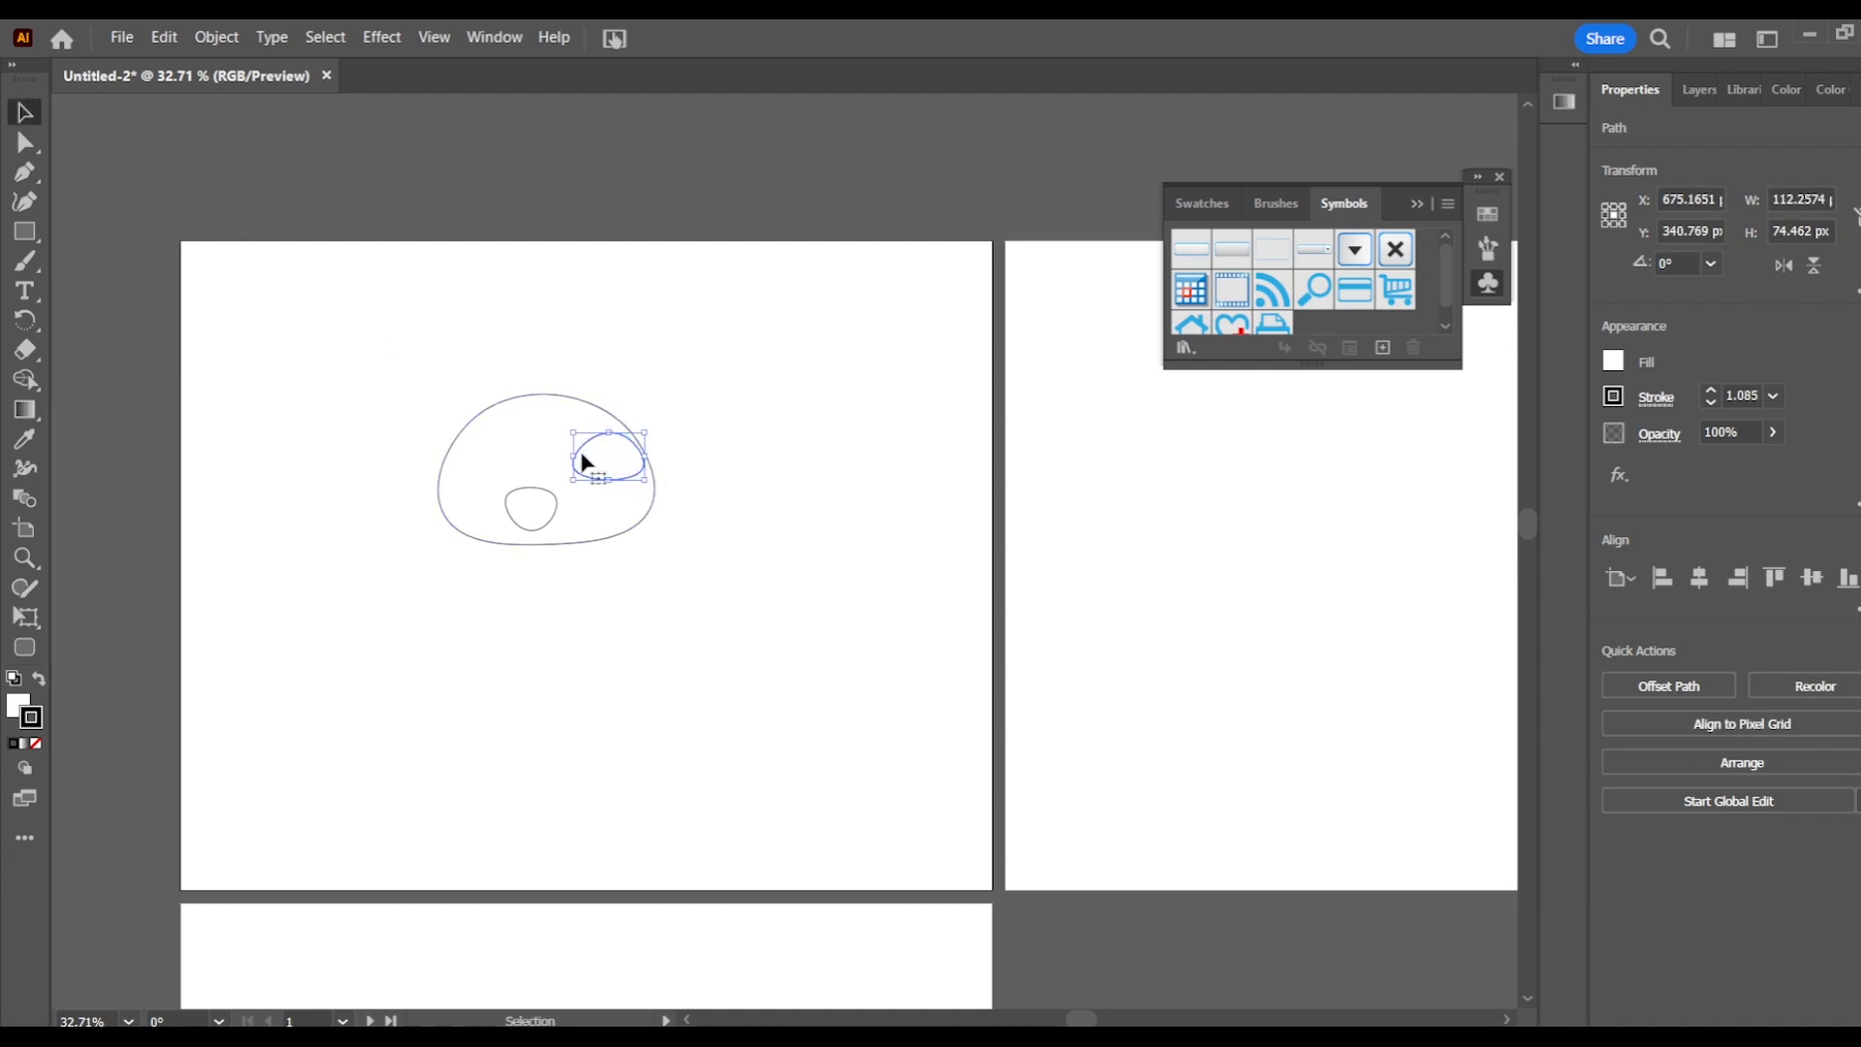
# Turn the eye's inner end into a sharp corner and pull it down and slightly inward.
pyautogui.click(25, 201)
pyautogui.doubleClick(573, 465)
pyautogui.moveTo(573, 464); pyautogui.dragTo(574, 476)
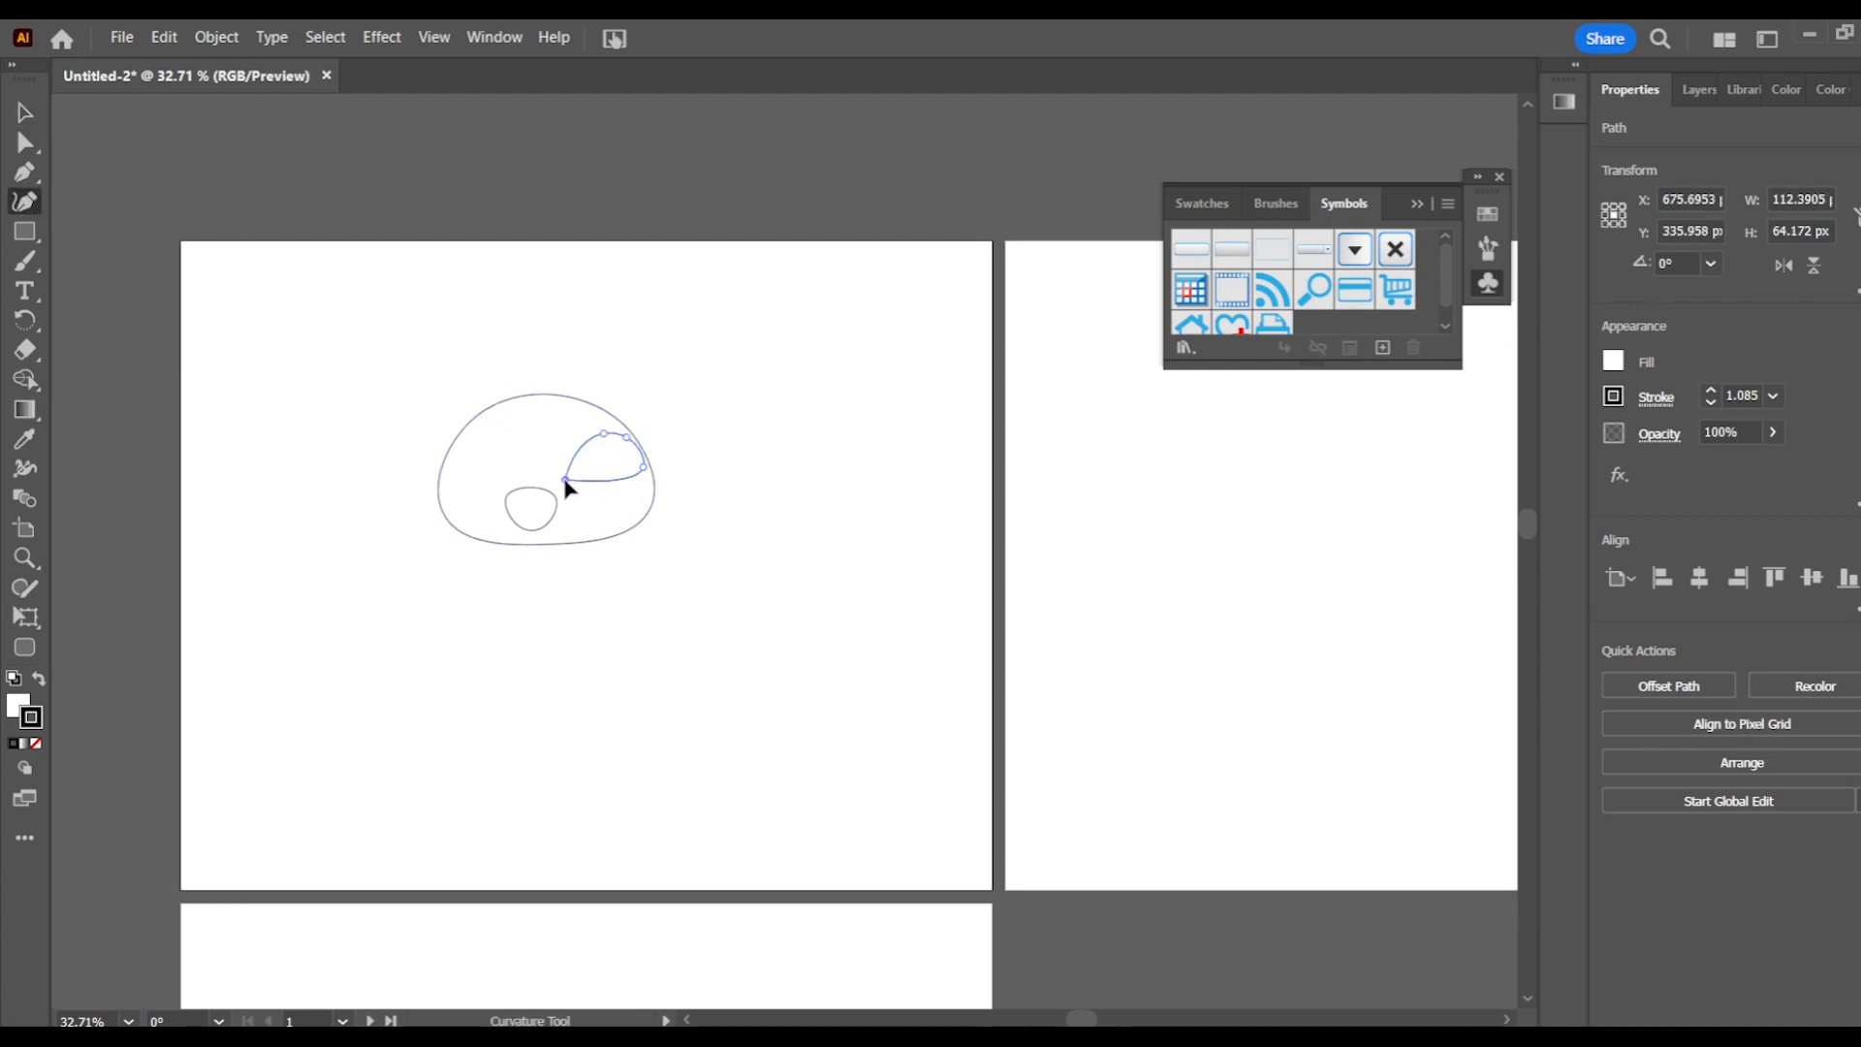
# Reflect a copy of the eye and position the pair of eyes on the head.
pyautogui.click(25, 112)
pyautogui.click(388, 334)
pyautogui.click(609, 481)
pyautogui.click(372, 39)
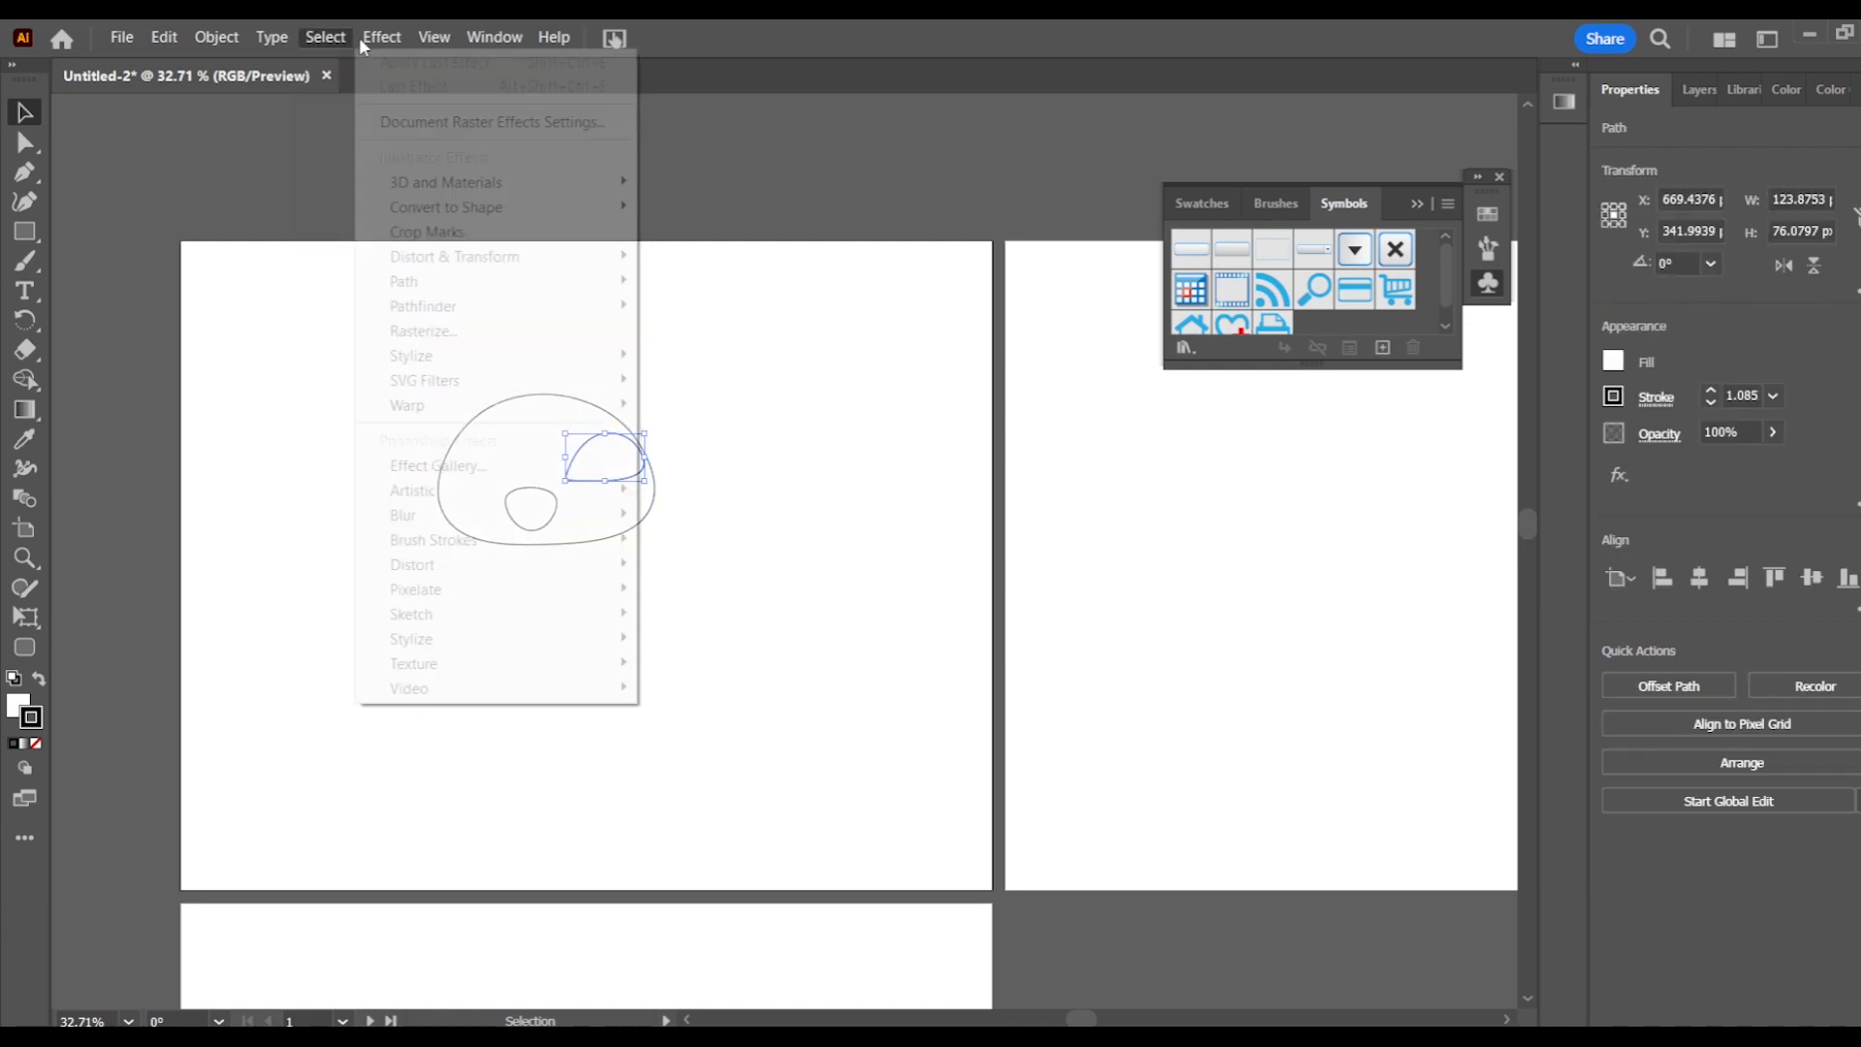
pyautogui.moveTo(216, 37)
pyautogui.moveTo(543, 39)
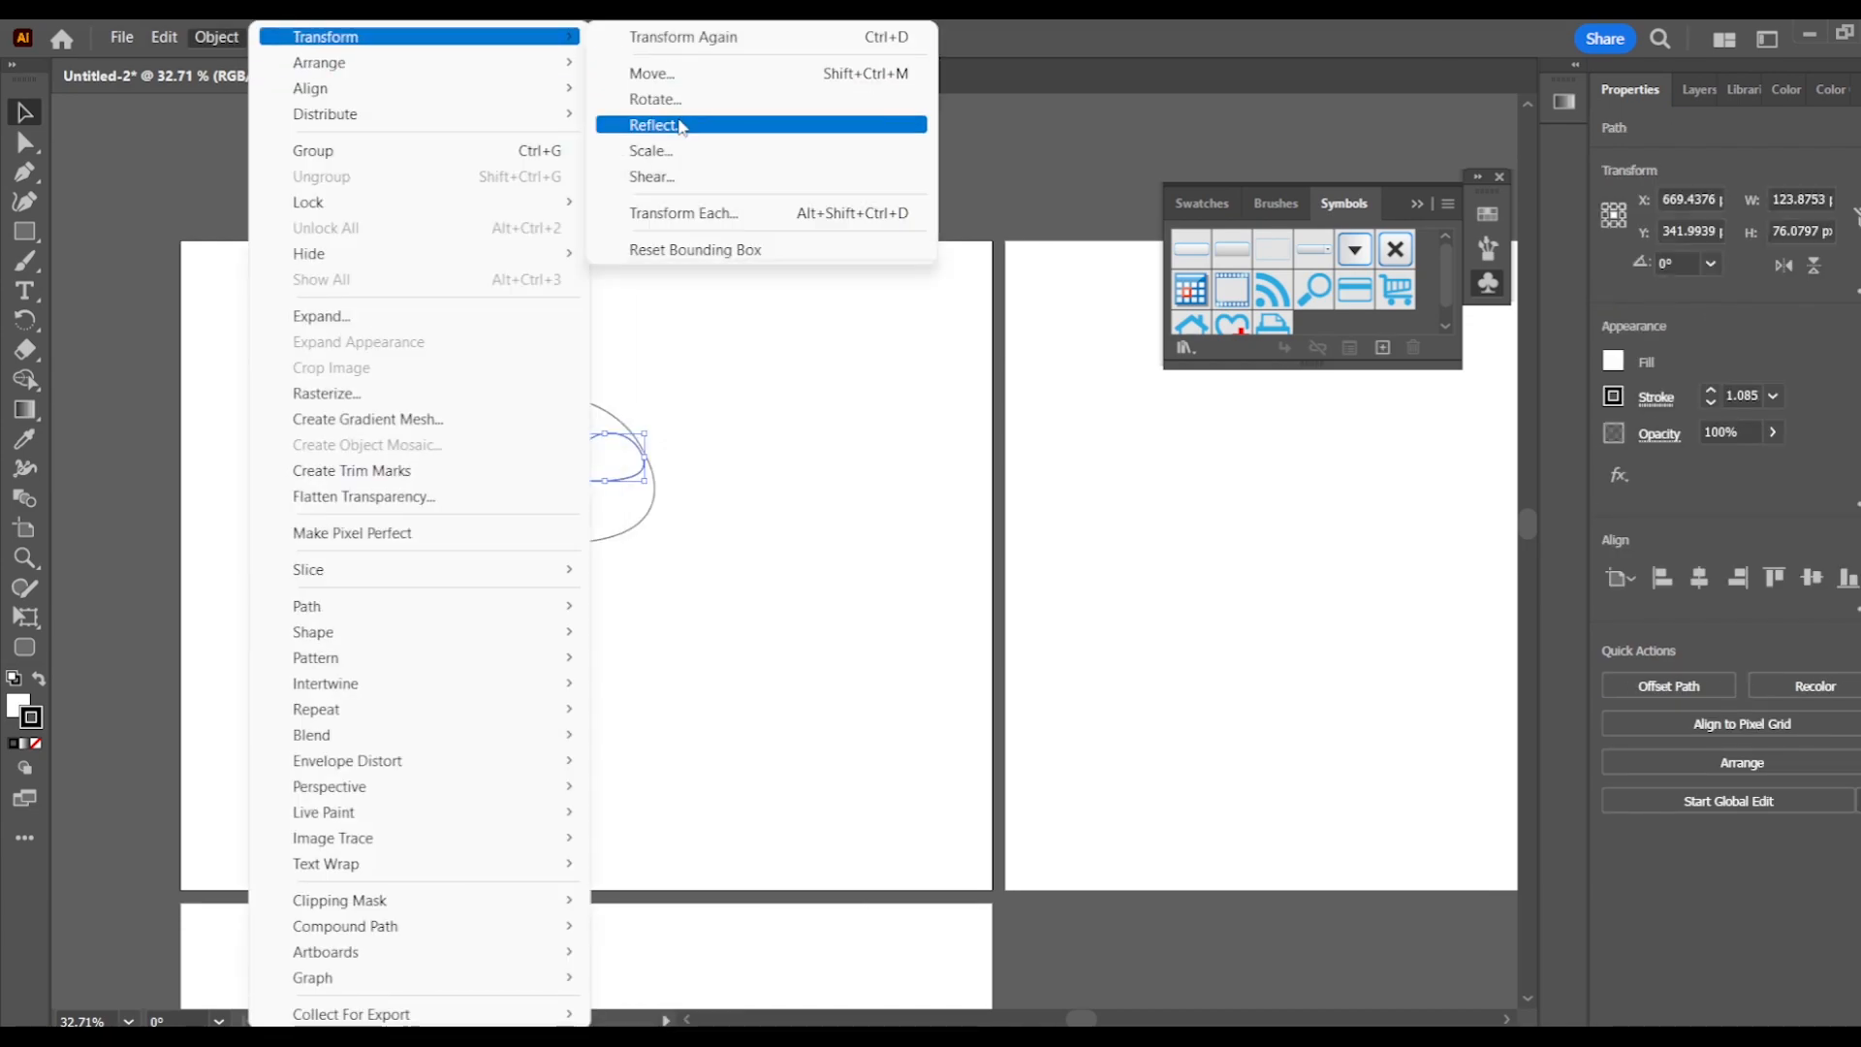
pyautogui.click(678, 126)
pyautogui.click(1225, 528)
pyautogui.moveTo(635, 460); pyautogui.dragTo(615, 376)
# Arrange the eyes and nose on the face and send the enlarged outline around the left eye backward.
pyautogui.click(409, 378)
pyautogui.click(553, 503)
pyautogui.click(617, 477)
pyautogui.click(494, 480)
pyautogui.click(335, 395)
pyautogui.hotkey('ctrl', 'z')
pyautogui.hotkey('ctrl', 'z')
pyautogui.moveTo(518, 452)
pyautogui.mouseDown()
pyautogui.moveTo(546, 331)
pyautogui.moveTo(594, 390)
pyautogui.moveTo(411, 358)
pyautogui.moveTo(532, 448)
pyautogui.mouseUp()
pyautogui.rightClick(411, 358)
pyautogui.click(727, 960)
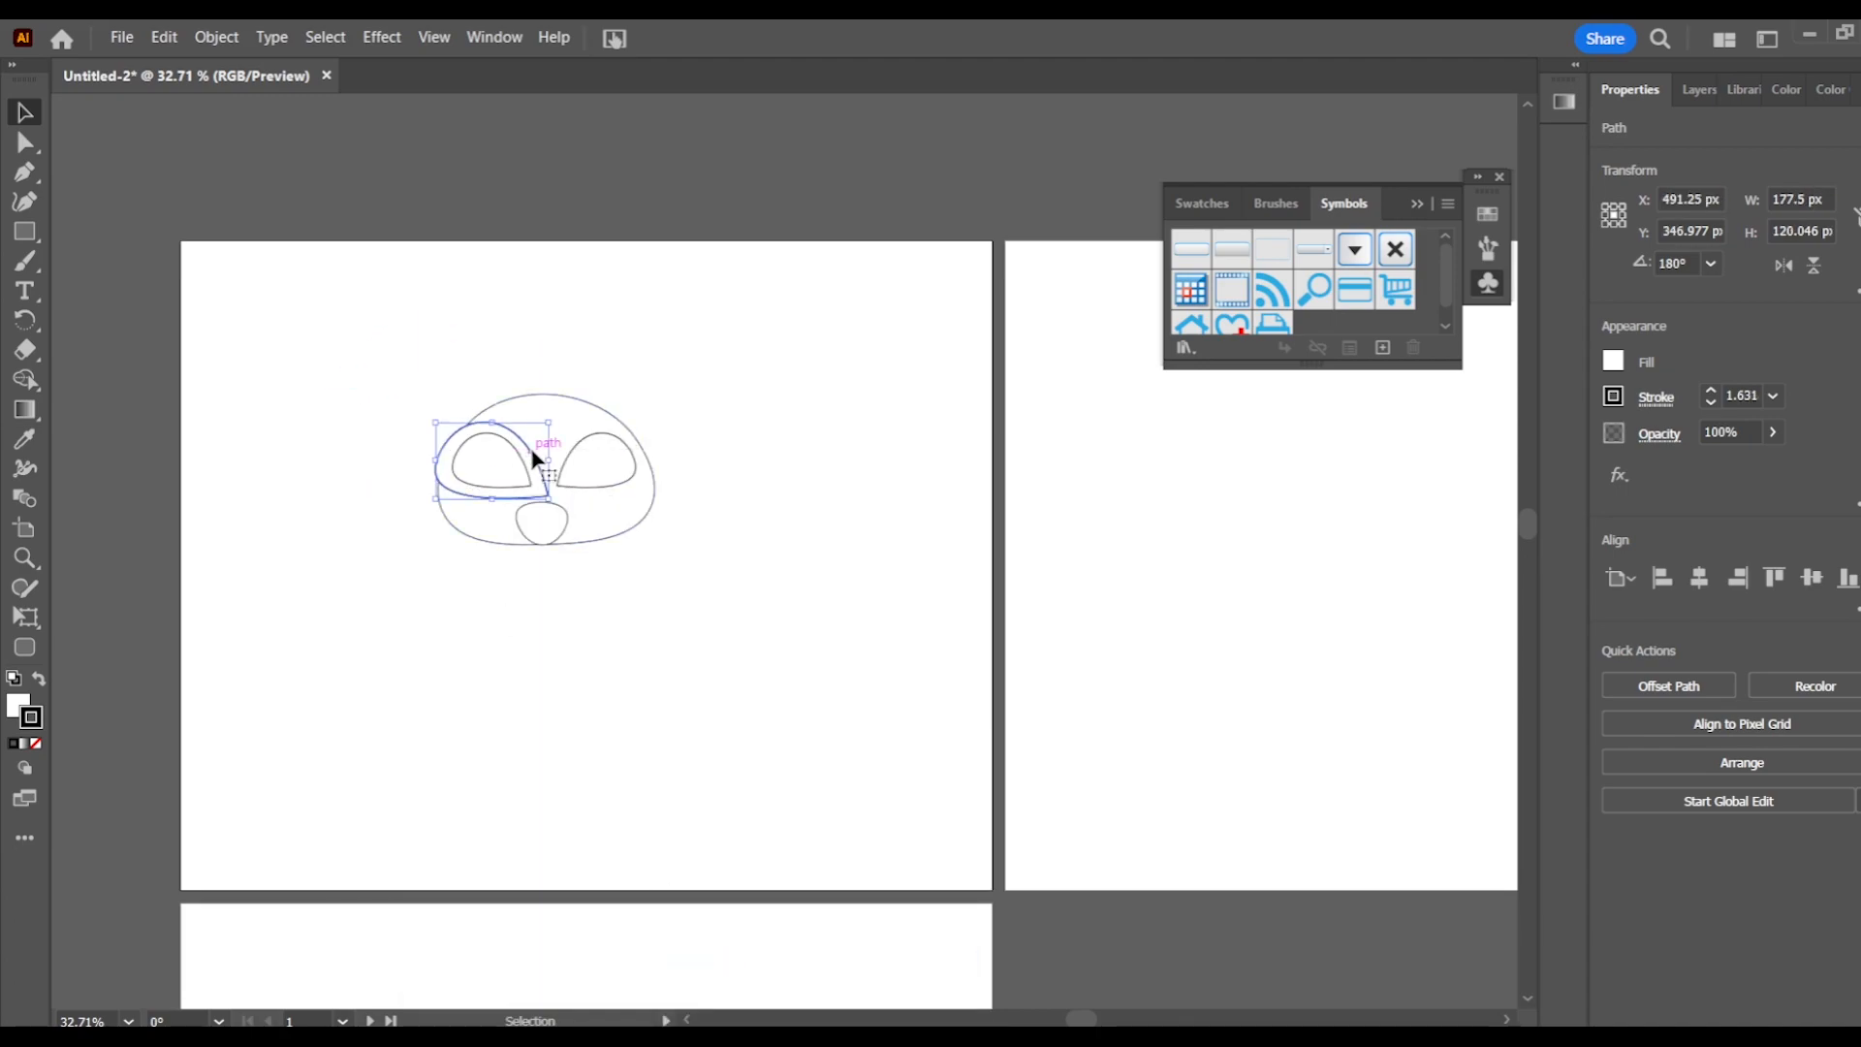
# Reflect a copy of the left eye's outer outline and place it over the right eye.
pyautogui.click(216, 37)
pyautogui.moveTo(310, 34)
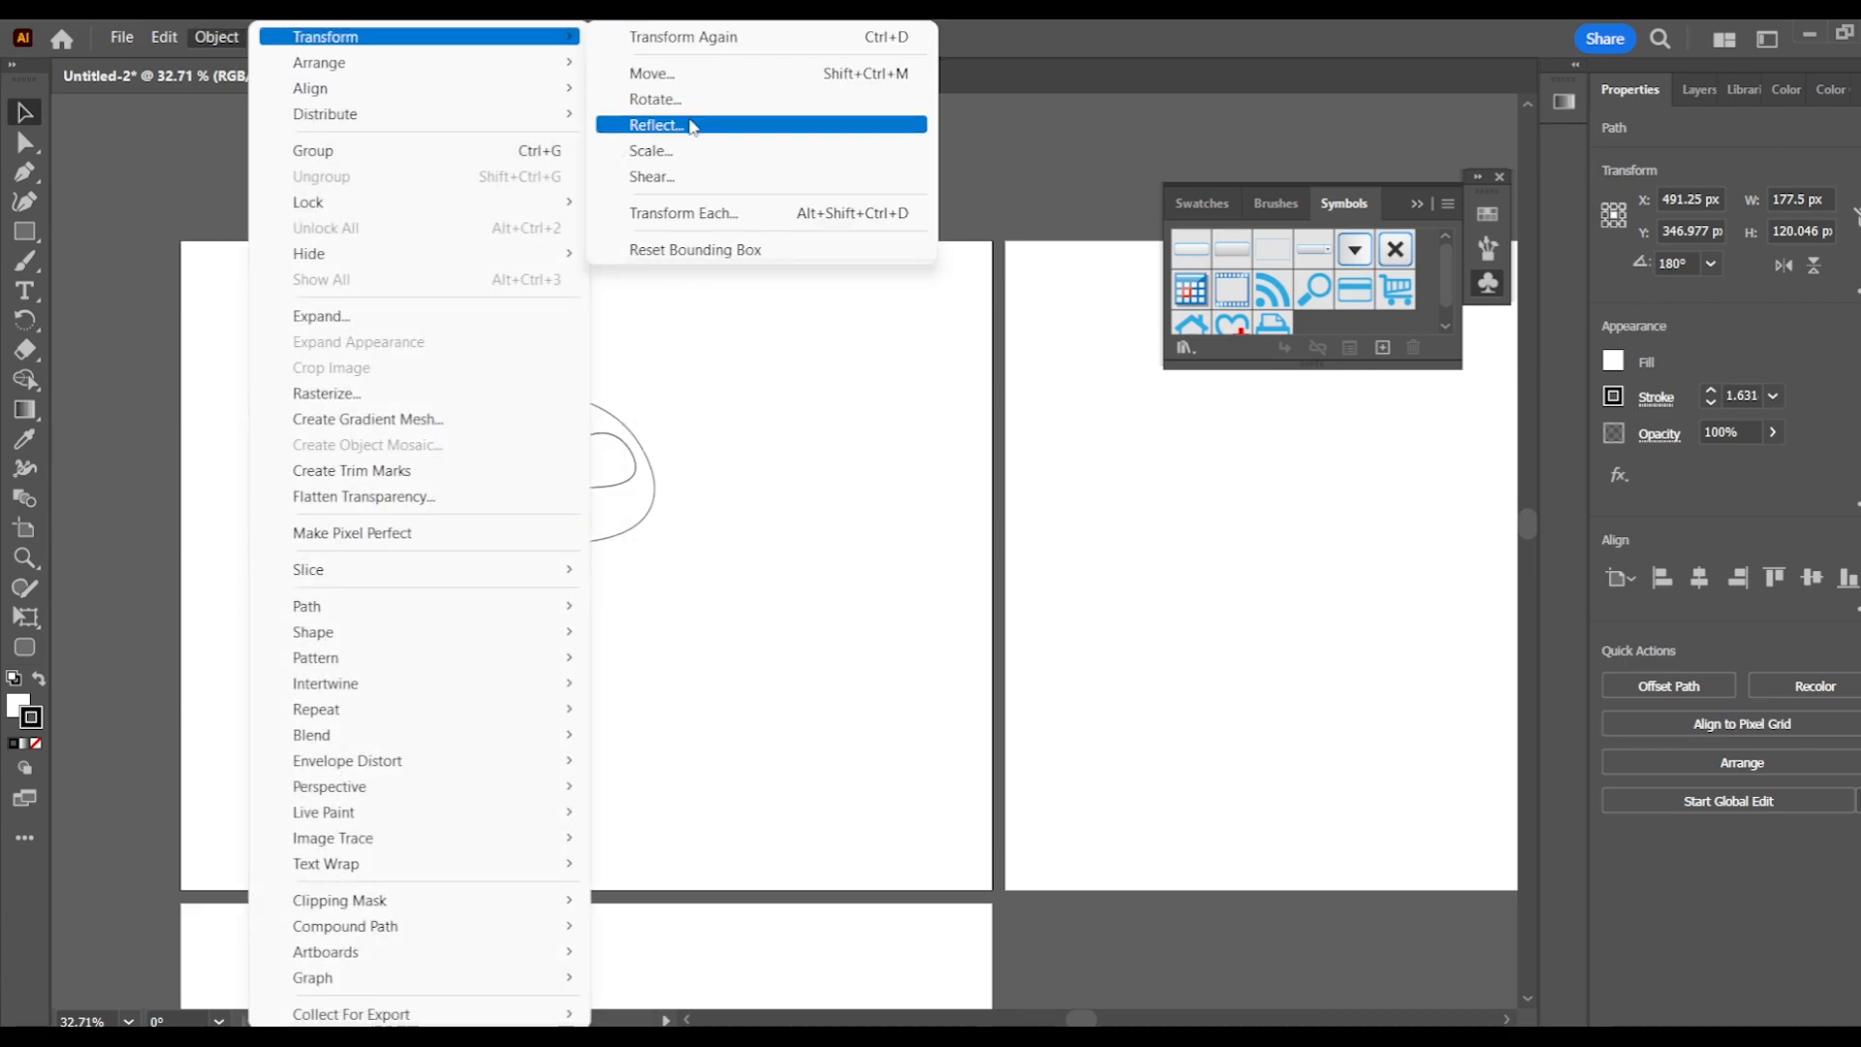
pyautogui.click(776, 121)
pyautogui.click(1232, 527)
pyautogui.moveTo(524, 429); pyautogui.dragTo(653, 434)
# Send the right eye's outer outline backward, behind the inner eye shape.
pyautogui.rightClick(801, 385)
pyautogui.moveTo(873, 911)
pyautogui.click(1107, 962)
pyautogui.rightClick(654, 435)
pyautogui.moveTo(737, 906)
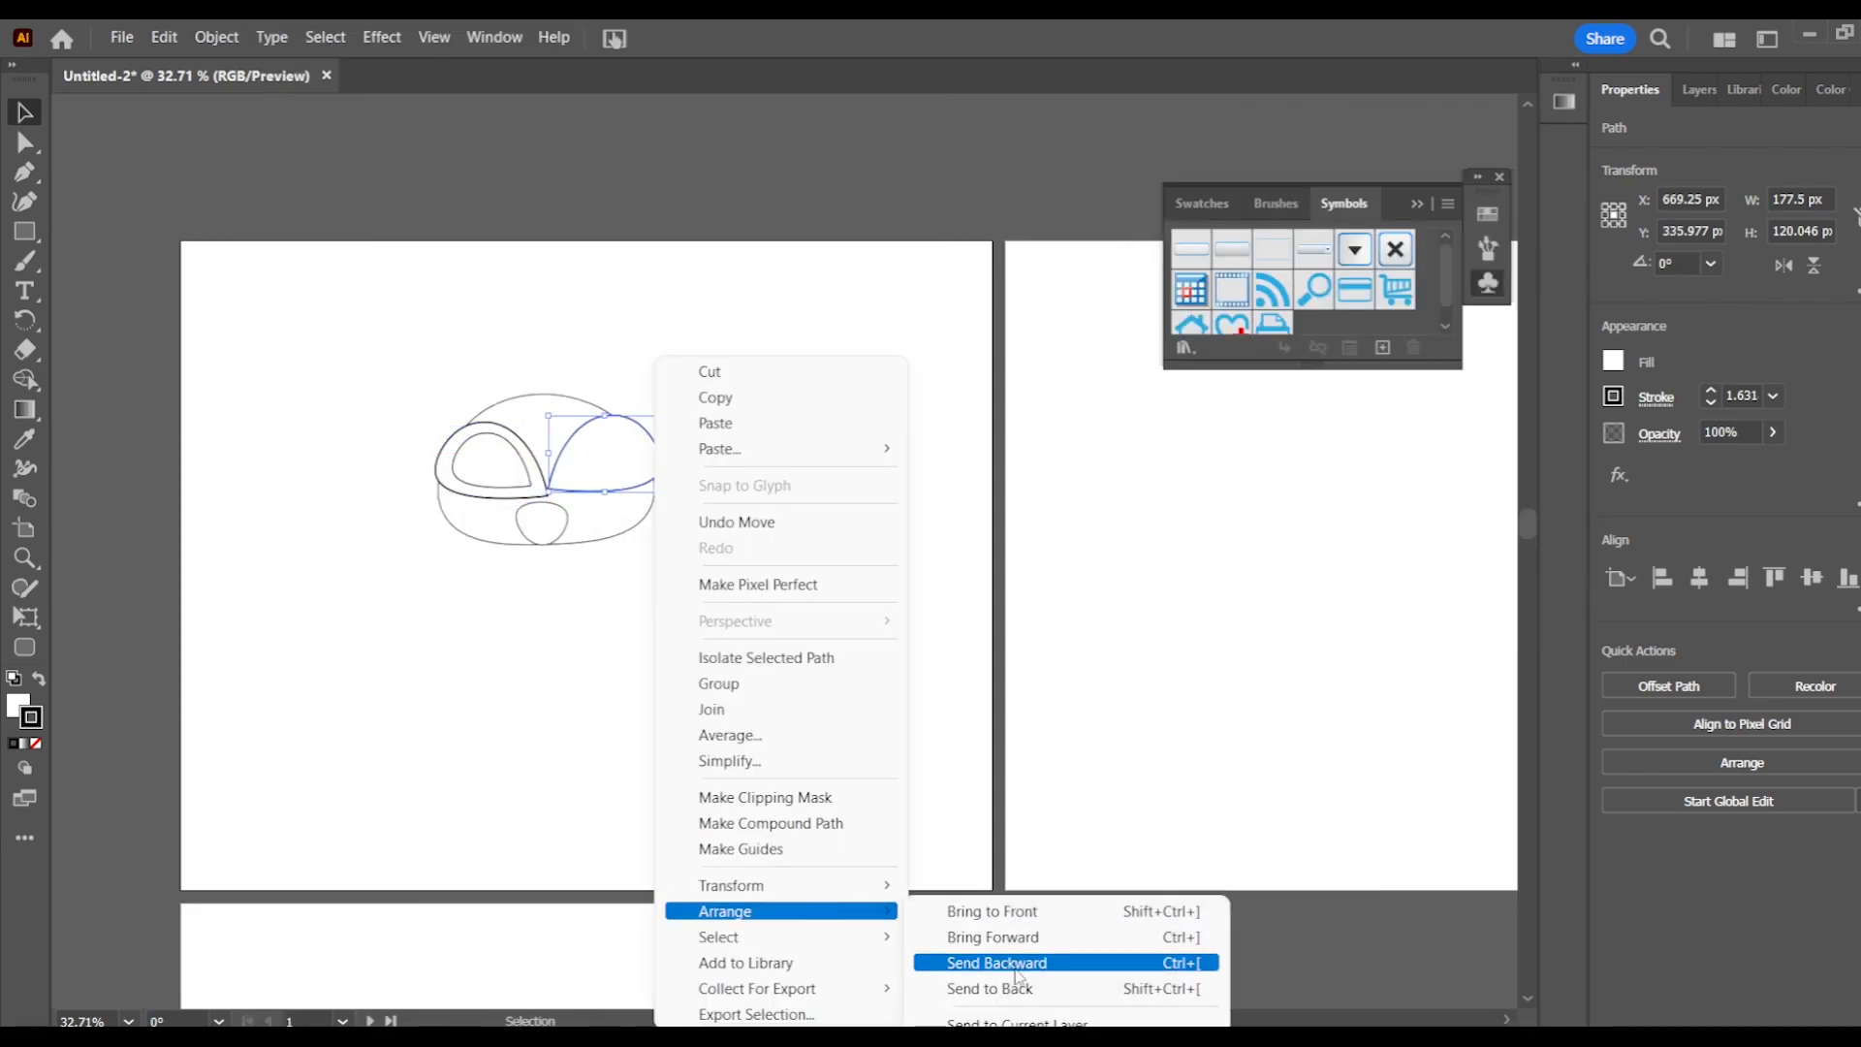
pyautogui.click(970, 961)
# Nudge the nose and head into line with the eyes, and enlarge the head outline.
pyautogui.moveTo(555, 509); pyautogui.dragTo(561, 505)
pyautogui.moveTo(541, 430); pyautogui.dragTo(553, 430)
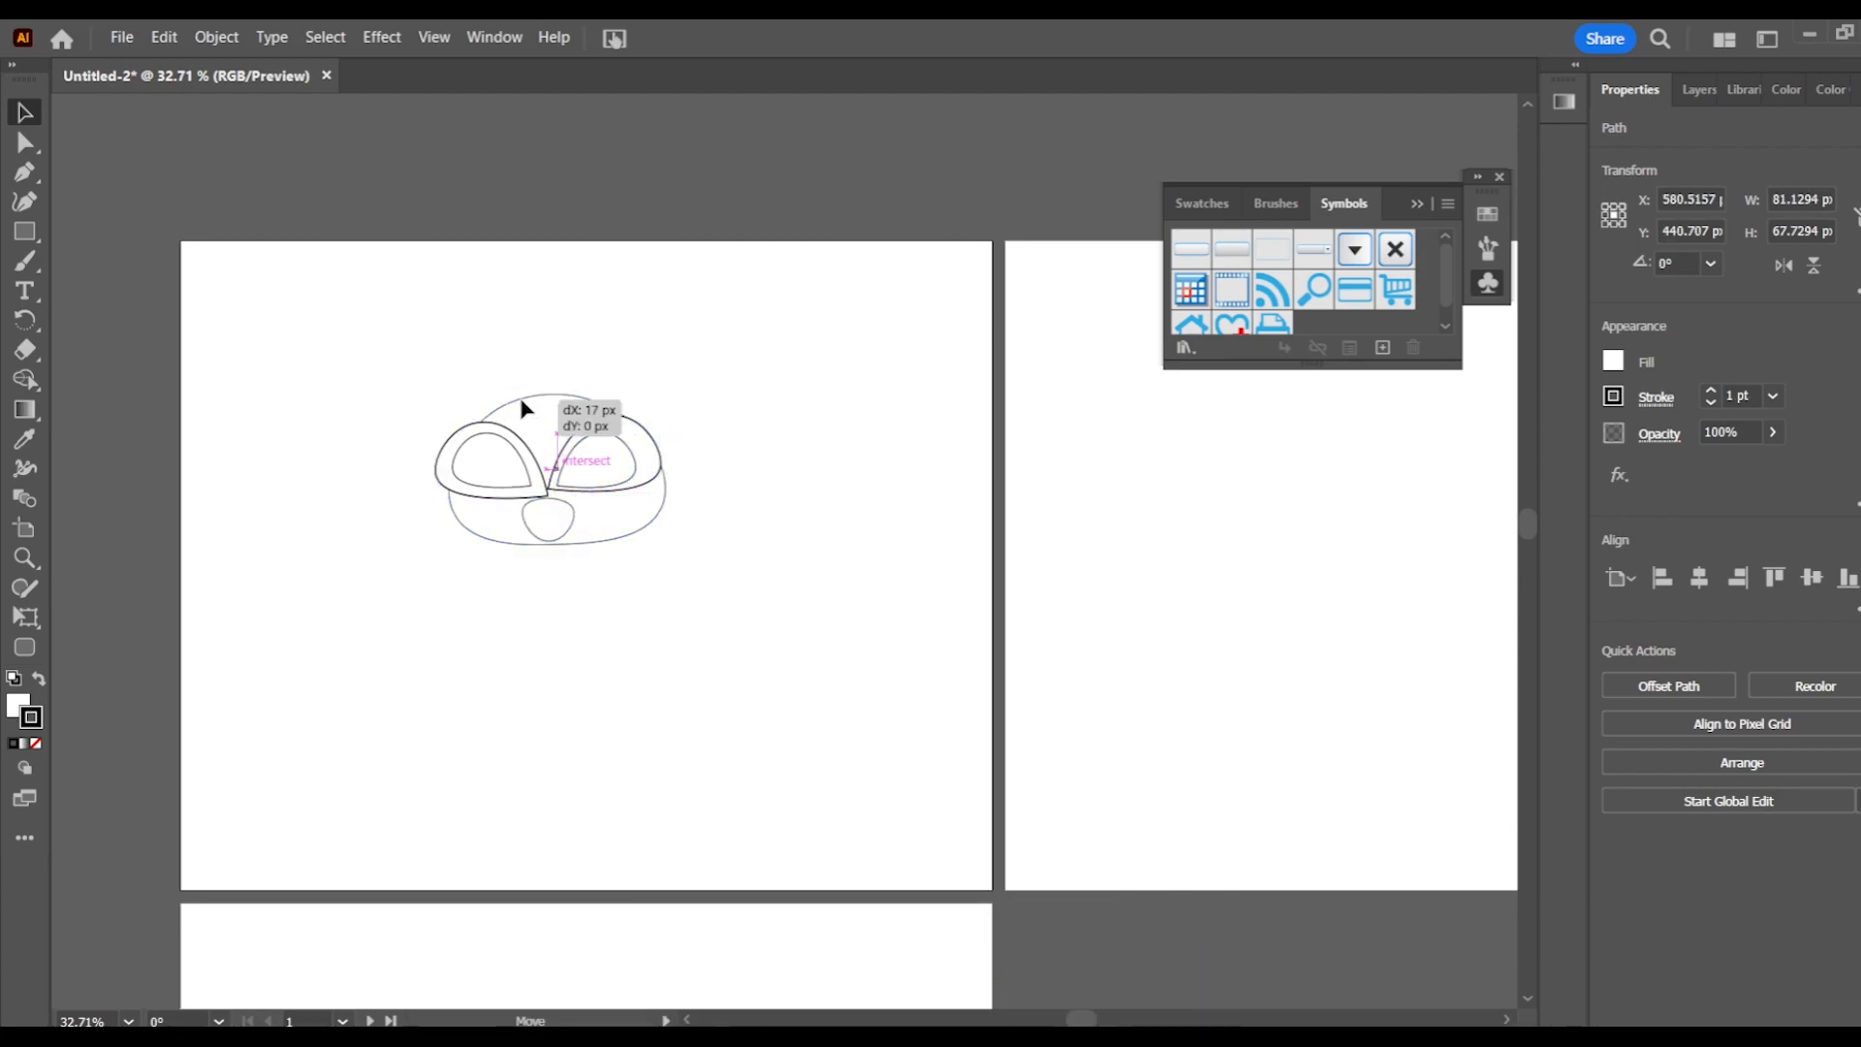
pyautogui.click(476, 334)
pyautogui.click(601, 554)
pyautogui.moveTo(665, 395)
pyautogui.mouseDown()
pyautogui.moveTo(706, 358)
pyautogui.moveTo(653, 416)
pyautogui.moveTo(680, 381)
pyautogui.mouseUp()
pyautogui.click(507, 336)
# Move the head and left eye to the artboard's upper left, and place the right eye back on the face.
pyautogui.moveTo(561, 418); pyautogui.dragTo(646, 417)
pyautogui.click(747, 450)
pyautogui.click(531, 482)
pyautogui.moveTo(523, 442); pyautogui.dragTo(366, 355)
pyautogui.click(657, 371)
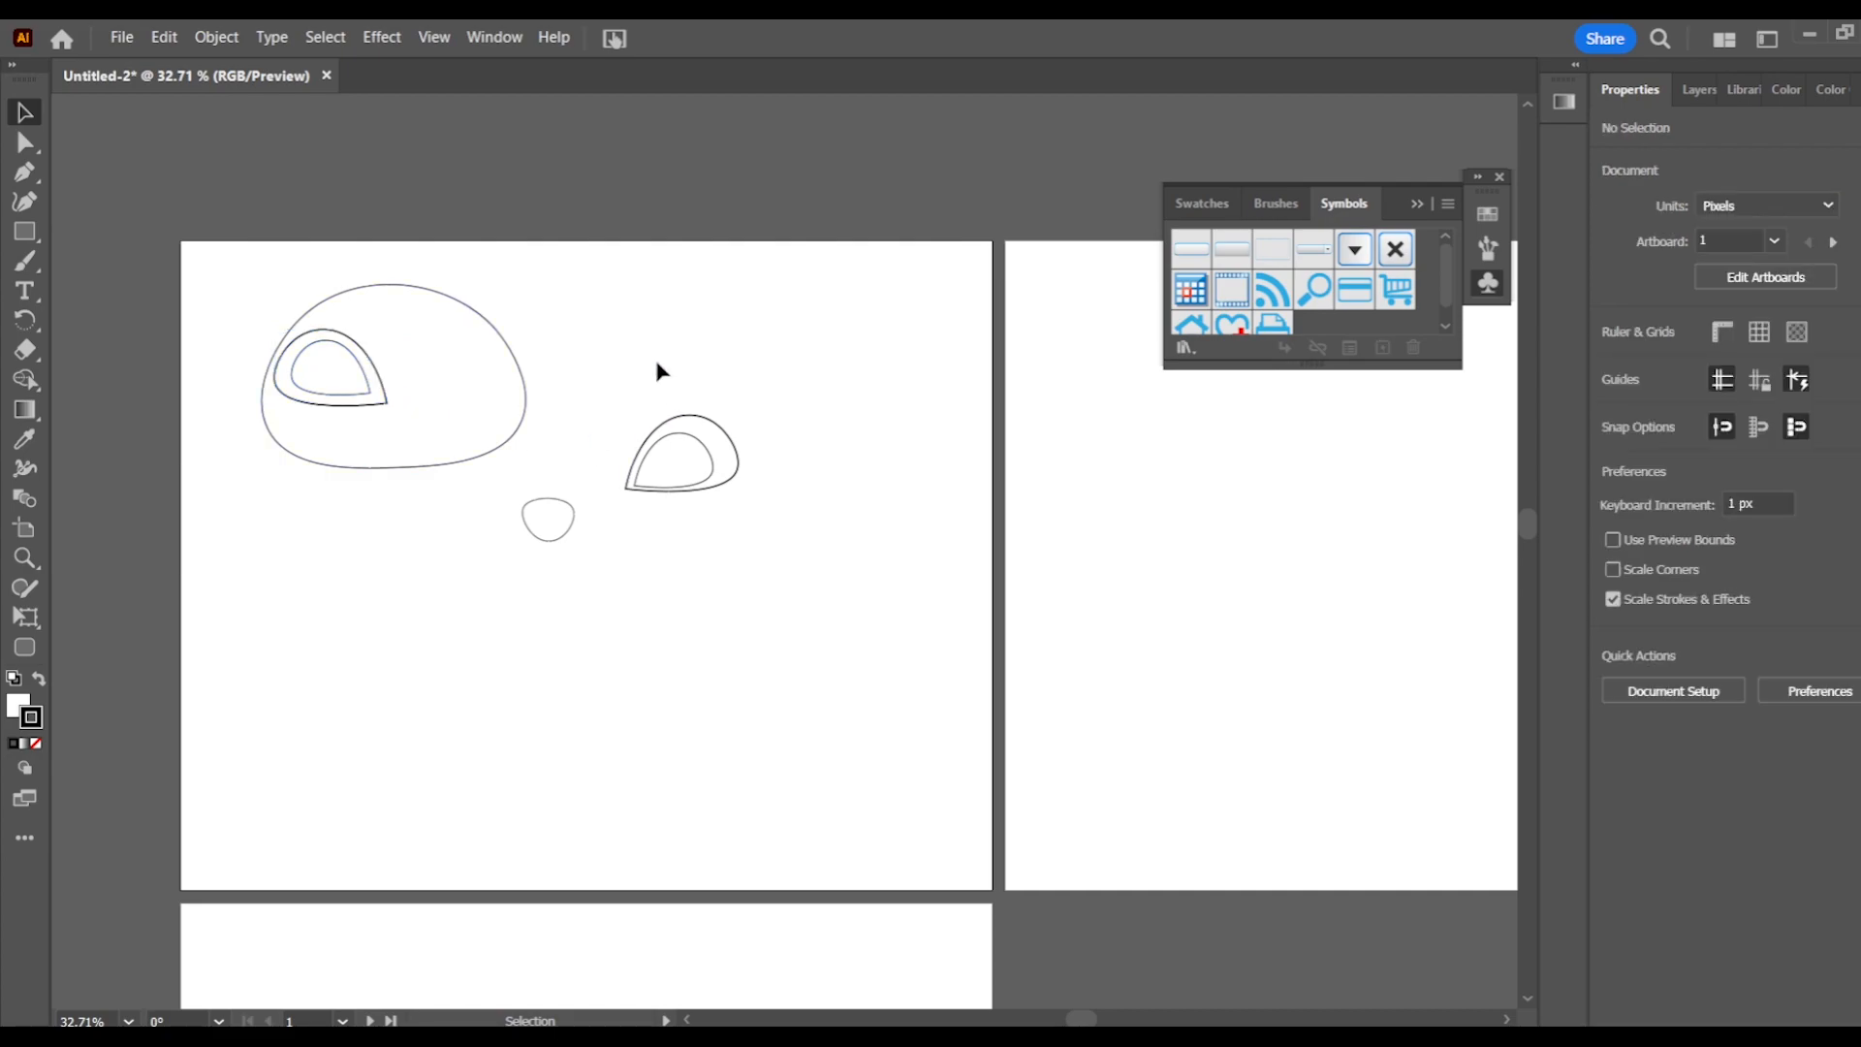
pyautogui.moveTo(662, 444); pyautogui.dragTo(425, 368)
# Draw a closed curved horn shape about 269 by 224 px on the artboard's upper right with the Curvature tool.
pyautogui.click(26, 200)
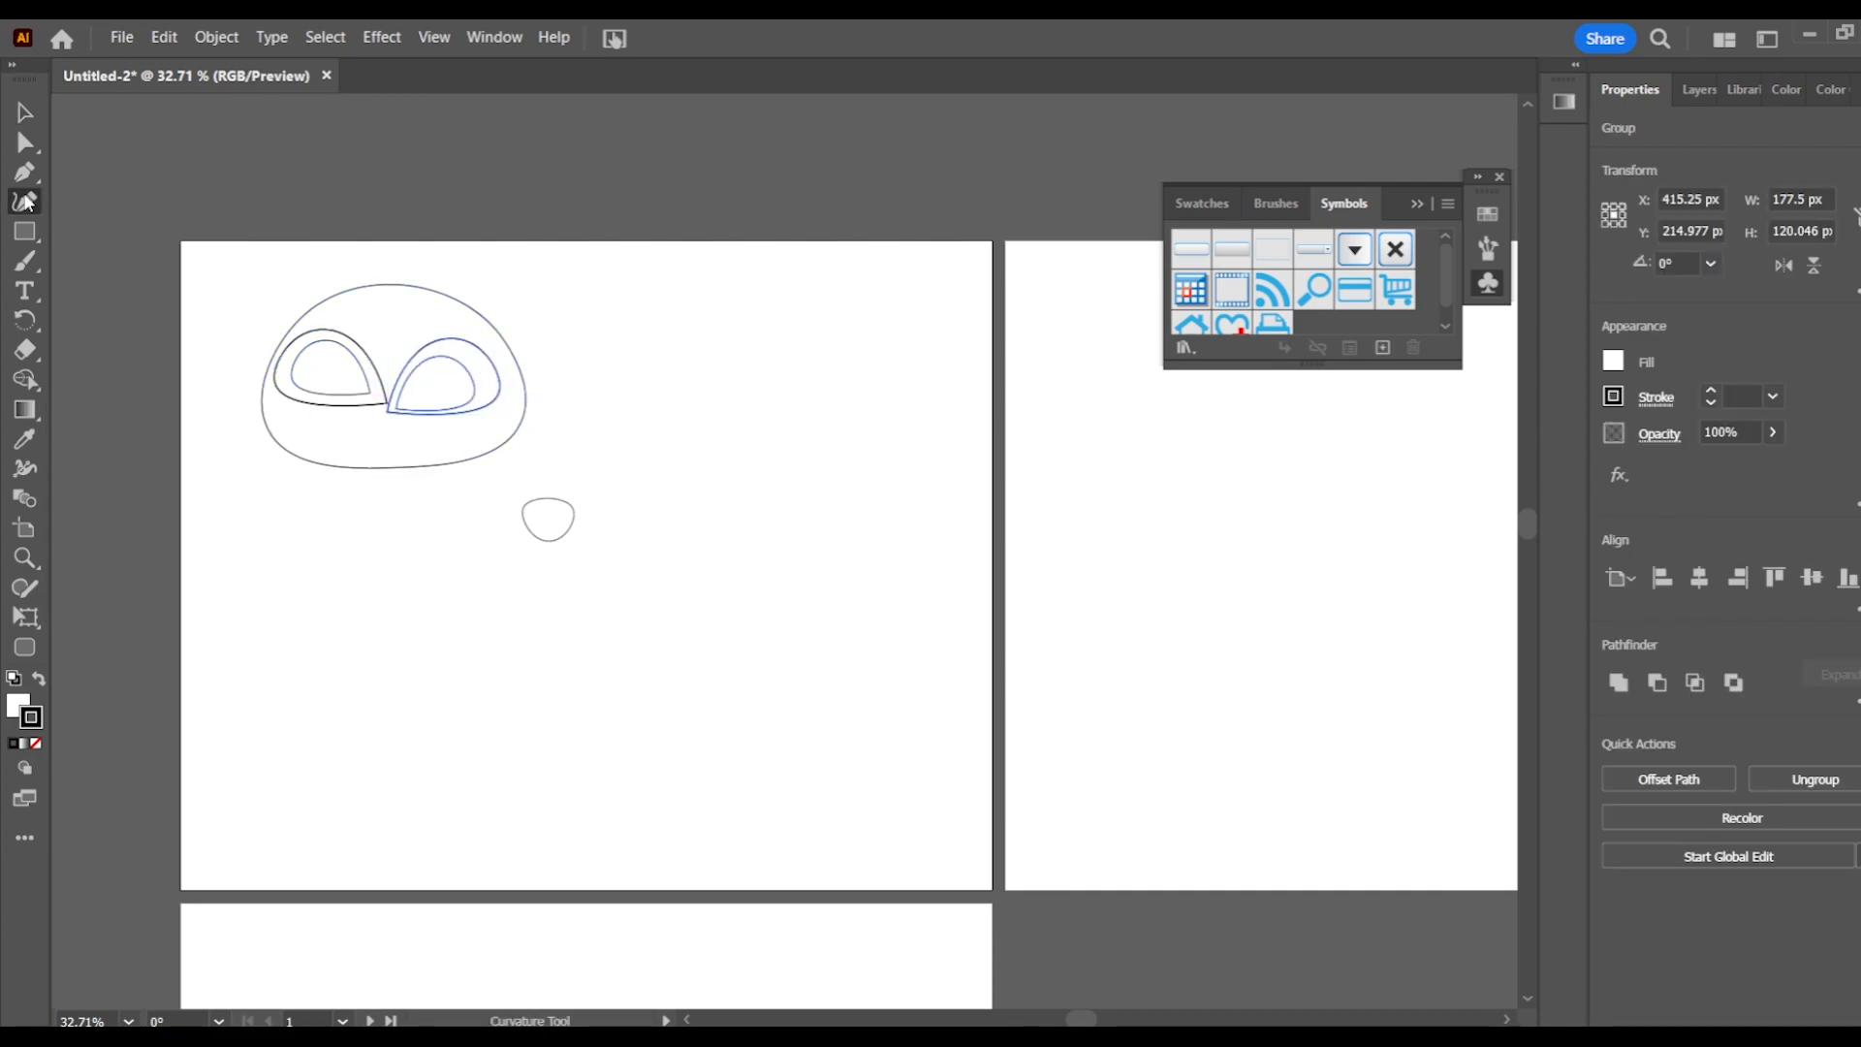
pyautogui.click(750, 436)
pyautogui.click(867, 406)
pyautogui.click(918, 302)
pyautogui.click(843, 334)
pyautogui.click(839, 378)
pyautogui.click(753, 434)
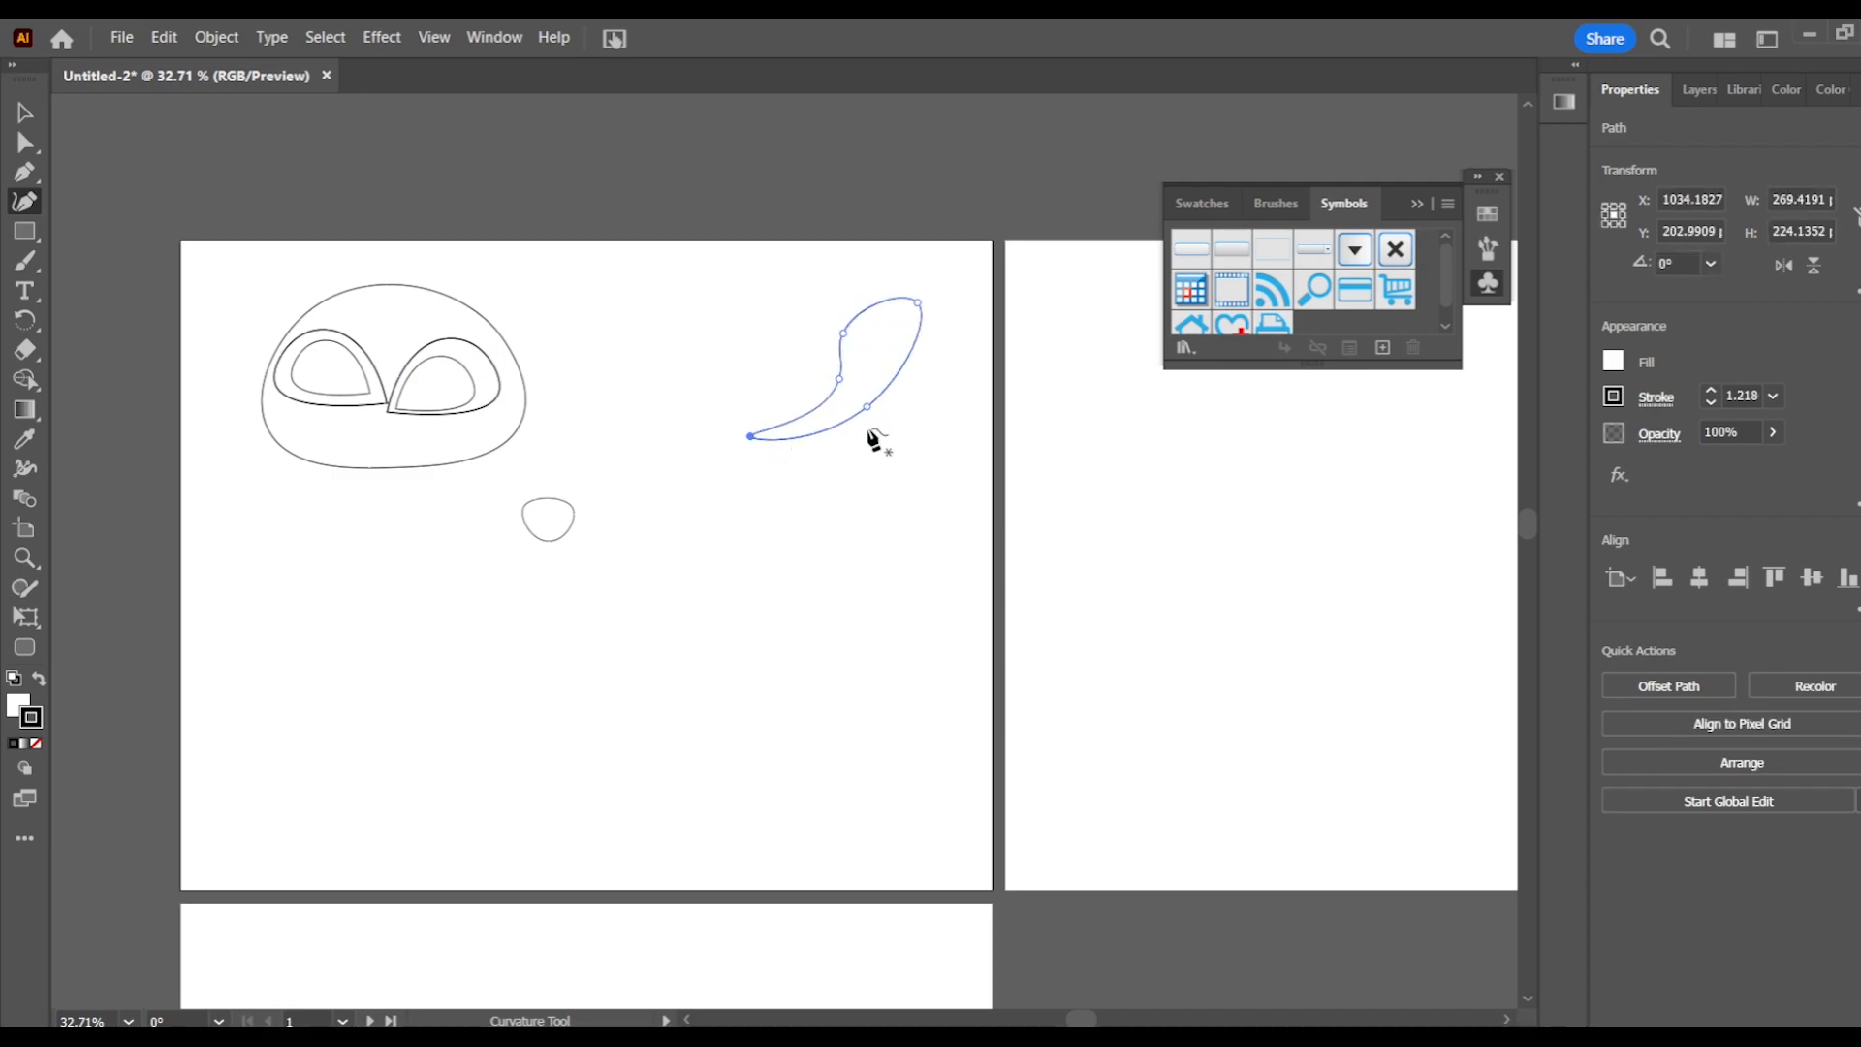
# Shift the horn shape slightly down and move the nose onto the face below the eyes.
pyautogui.press('v')
pyautogui.moveTo(841, 366)
pyautogui.mouseDown()
pyautogui.moveTo(690, 316)
pyautogui.moveTo(595, 258)
pyautogui.moveTo(843, 388)
pyautogui.mouseUp()
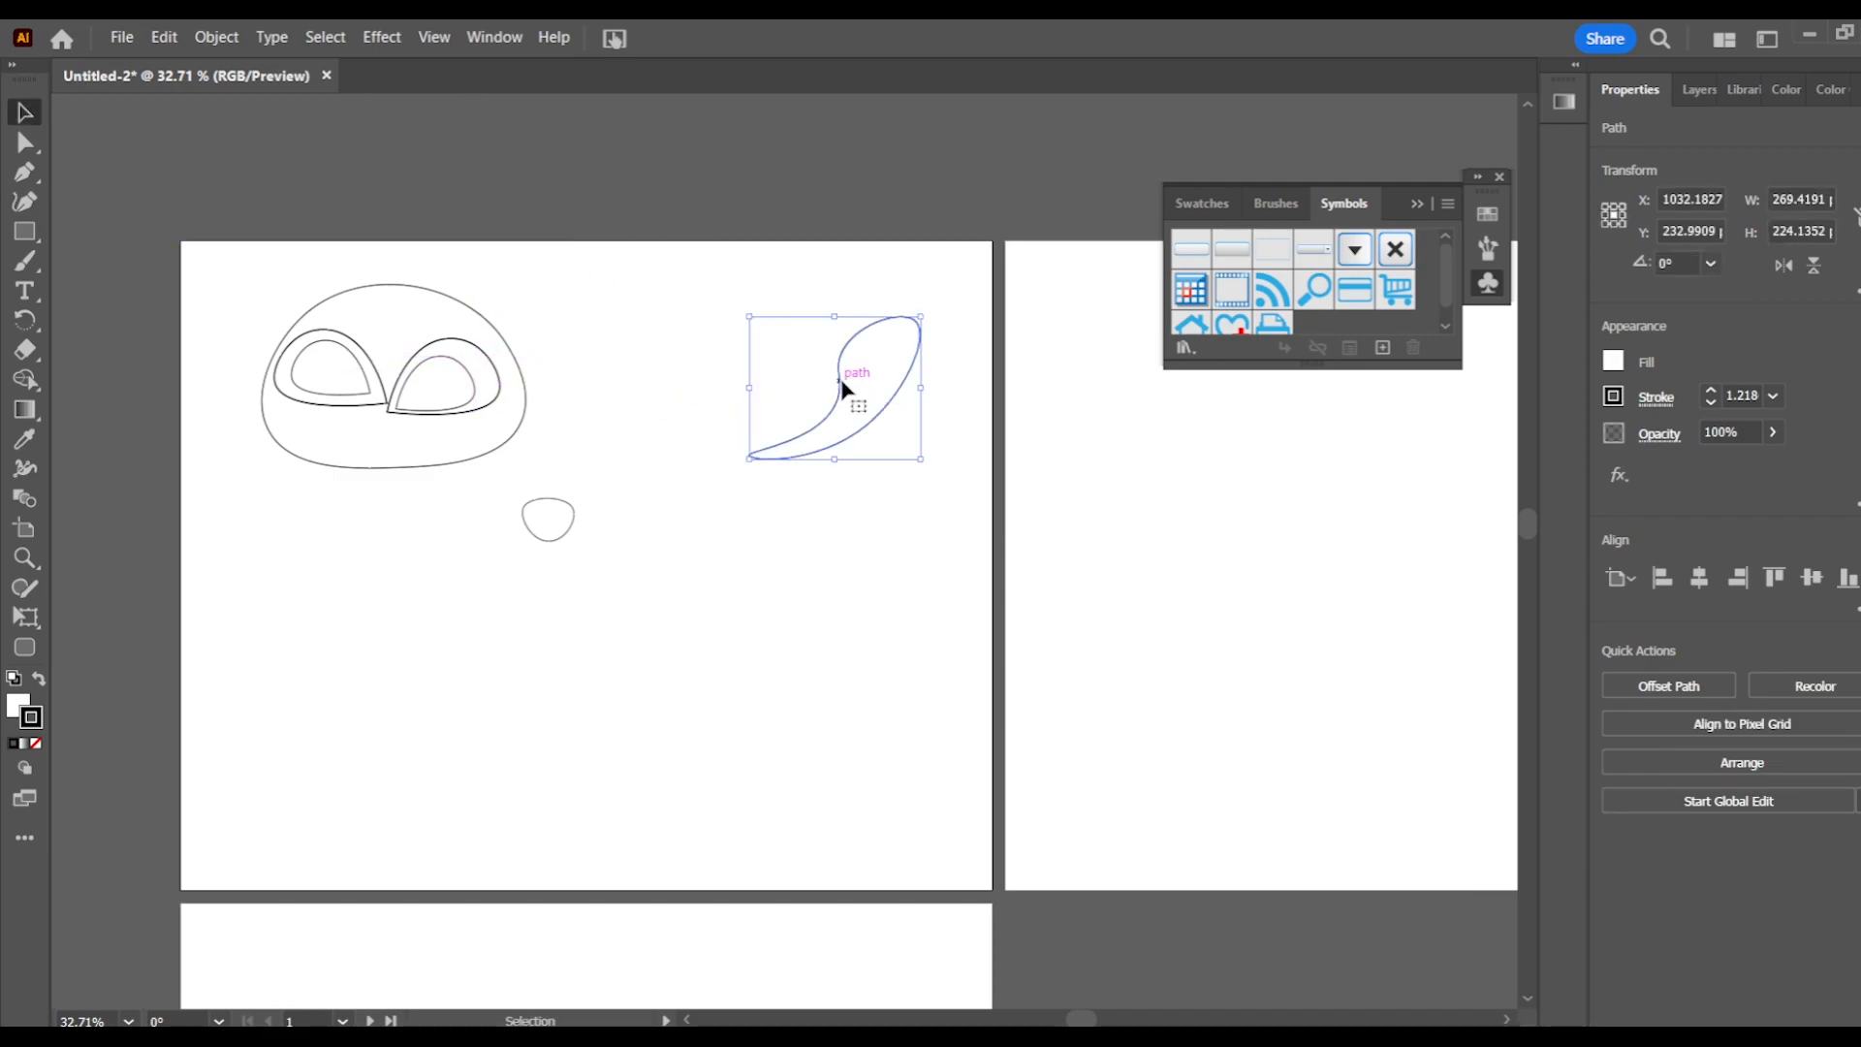
pyautogui.moveTo(563, 498); pyautogui.dragTo(383, 416)
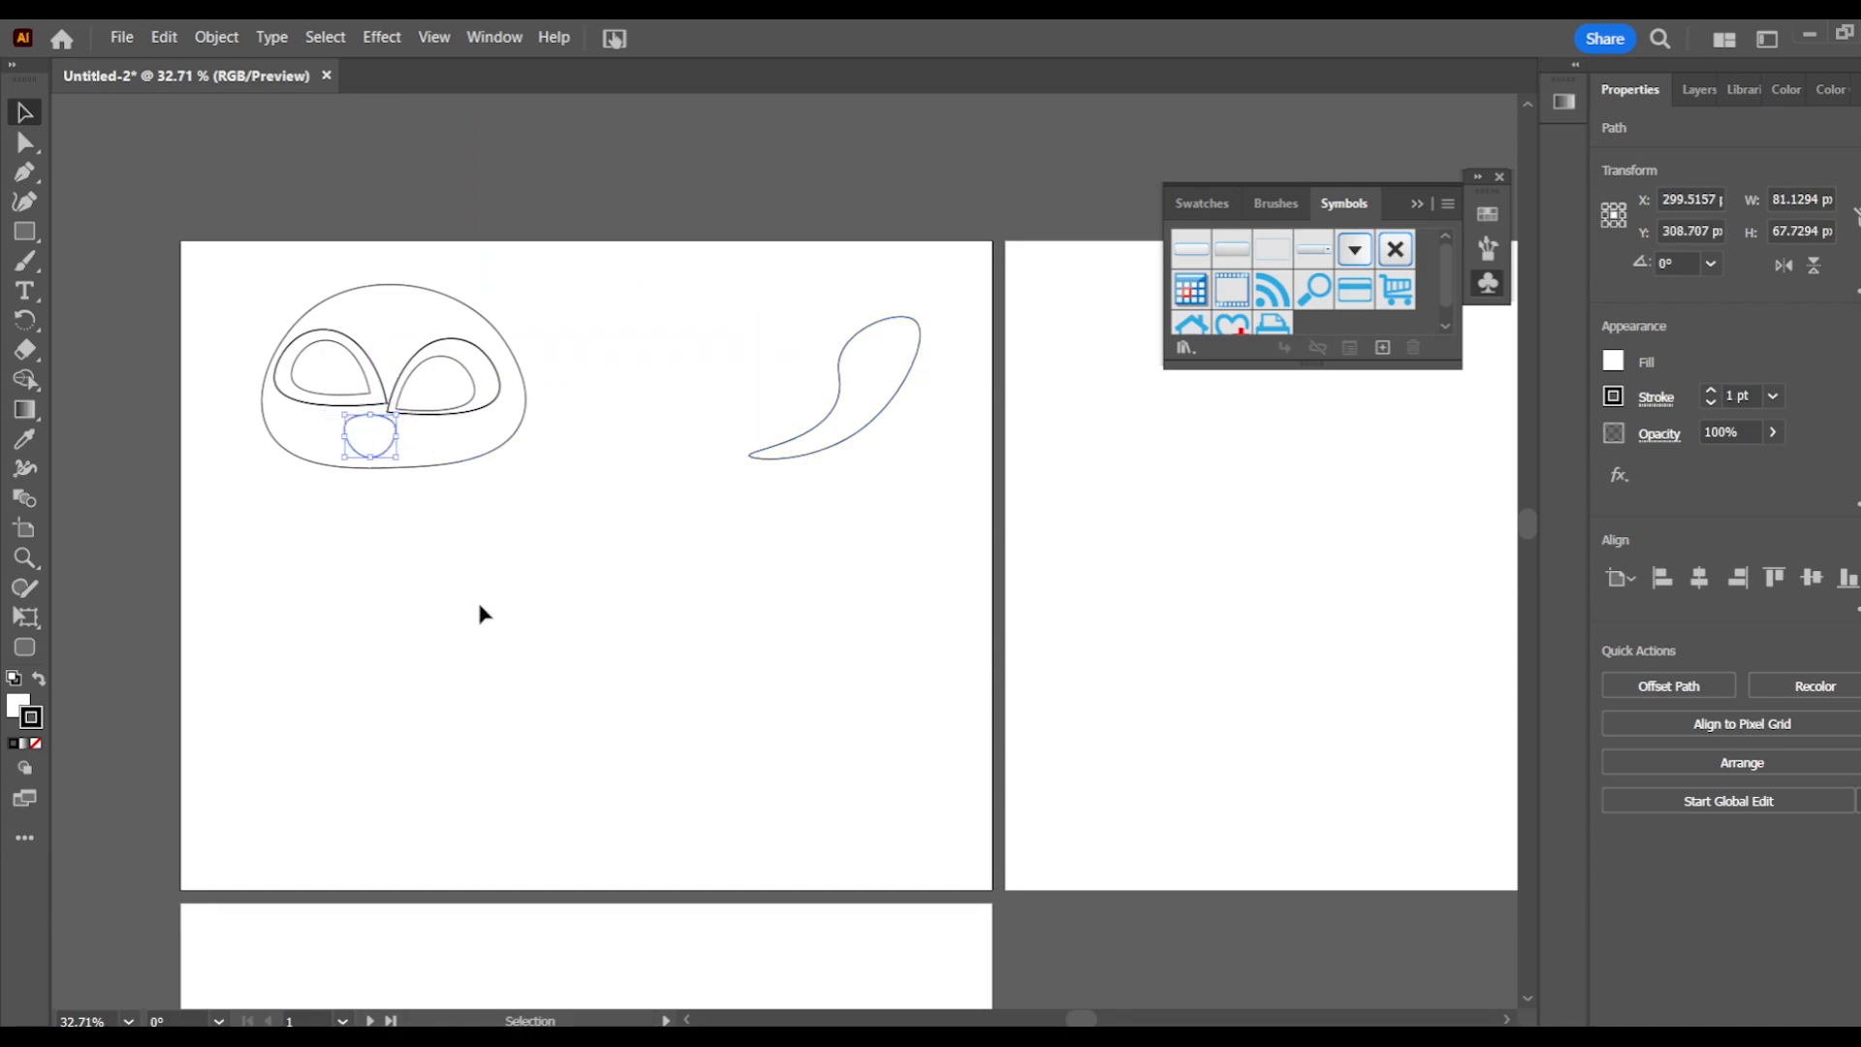
pyautogui.click(405, 509)
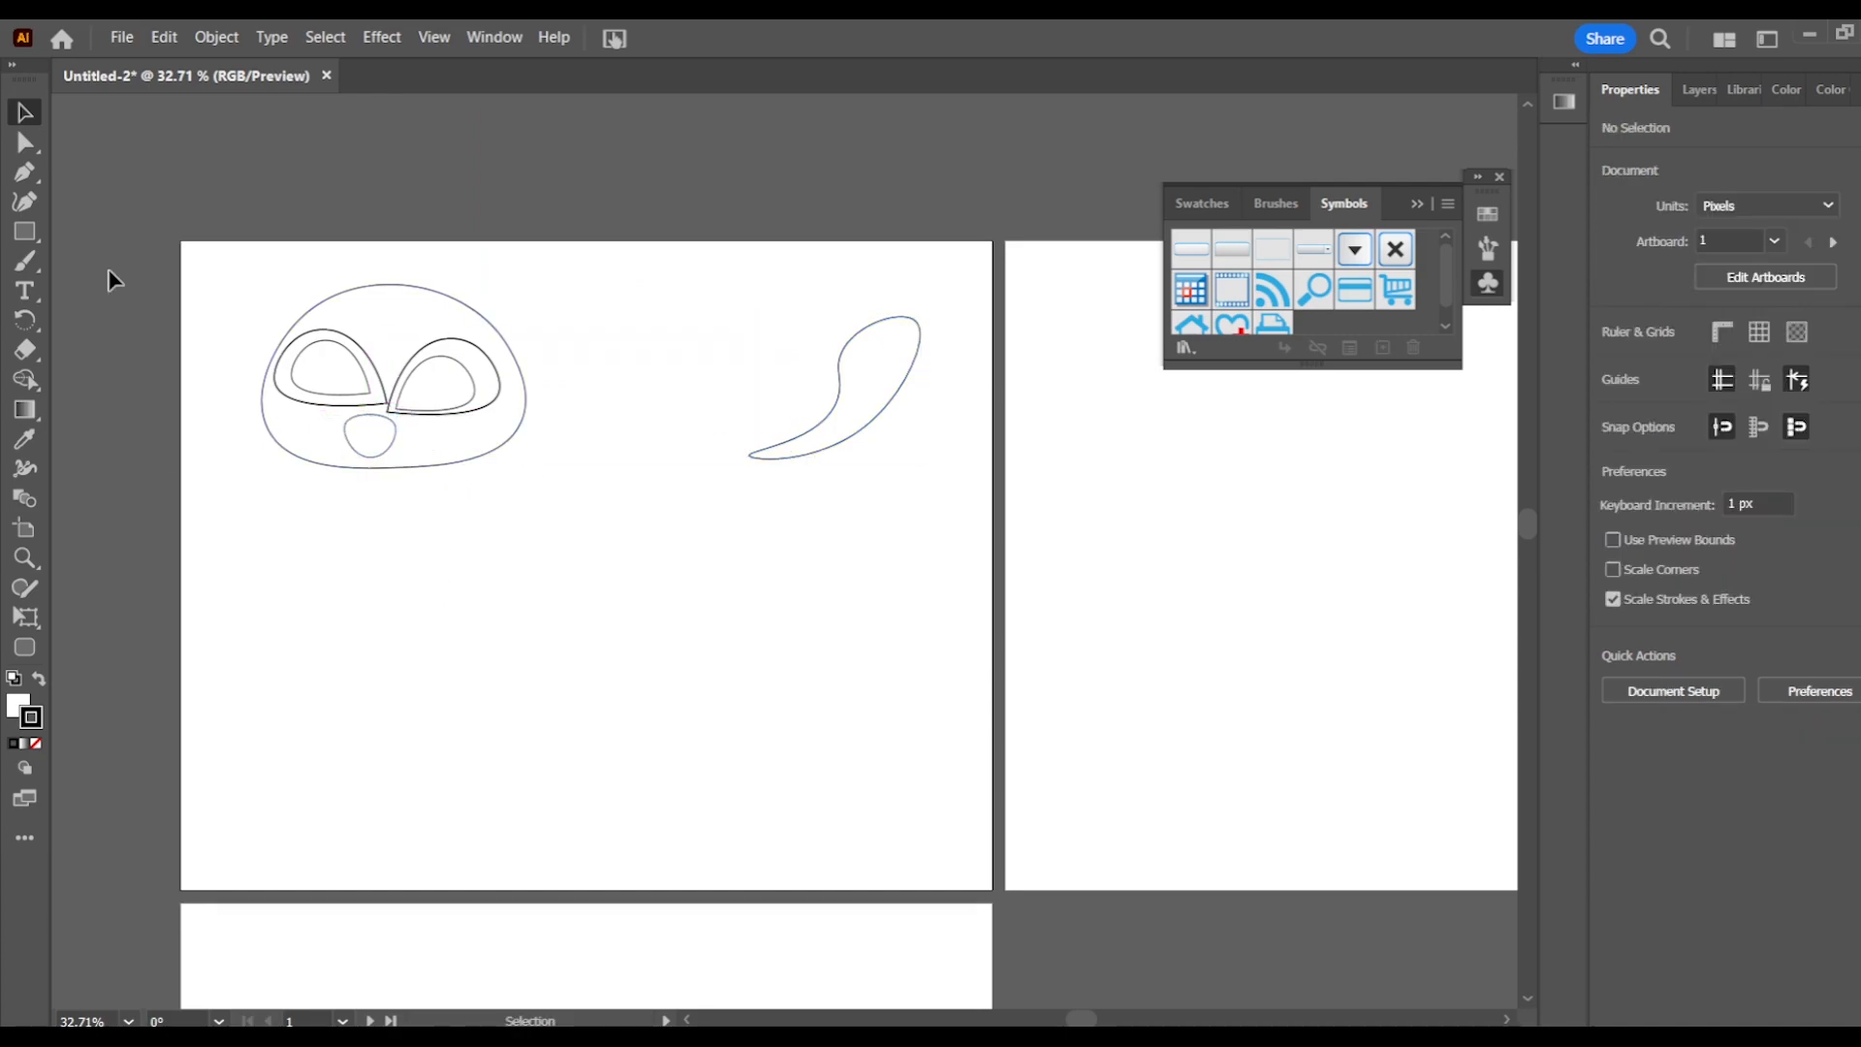
# Draw a smiling mouth shape about 507 by 189 px below the head, and bend its upper edge into a gentle dip.
pyautogui.click(25, 201)
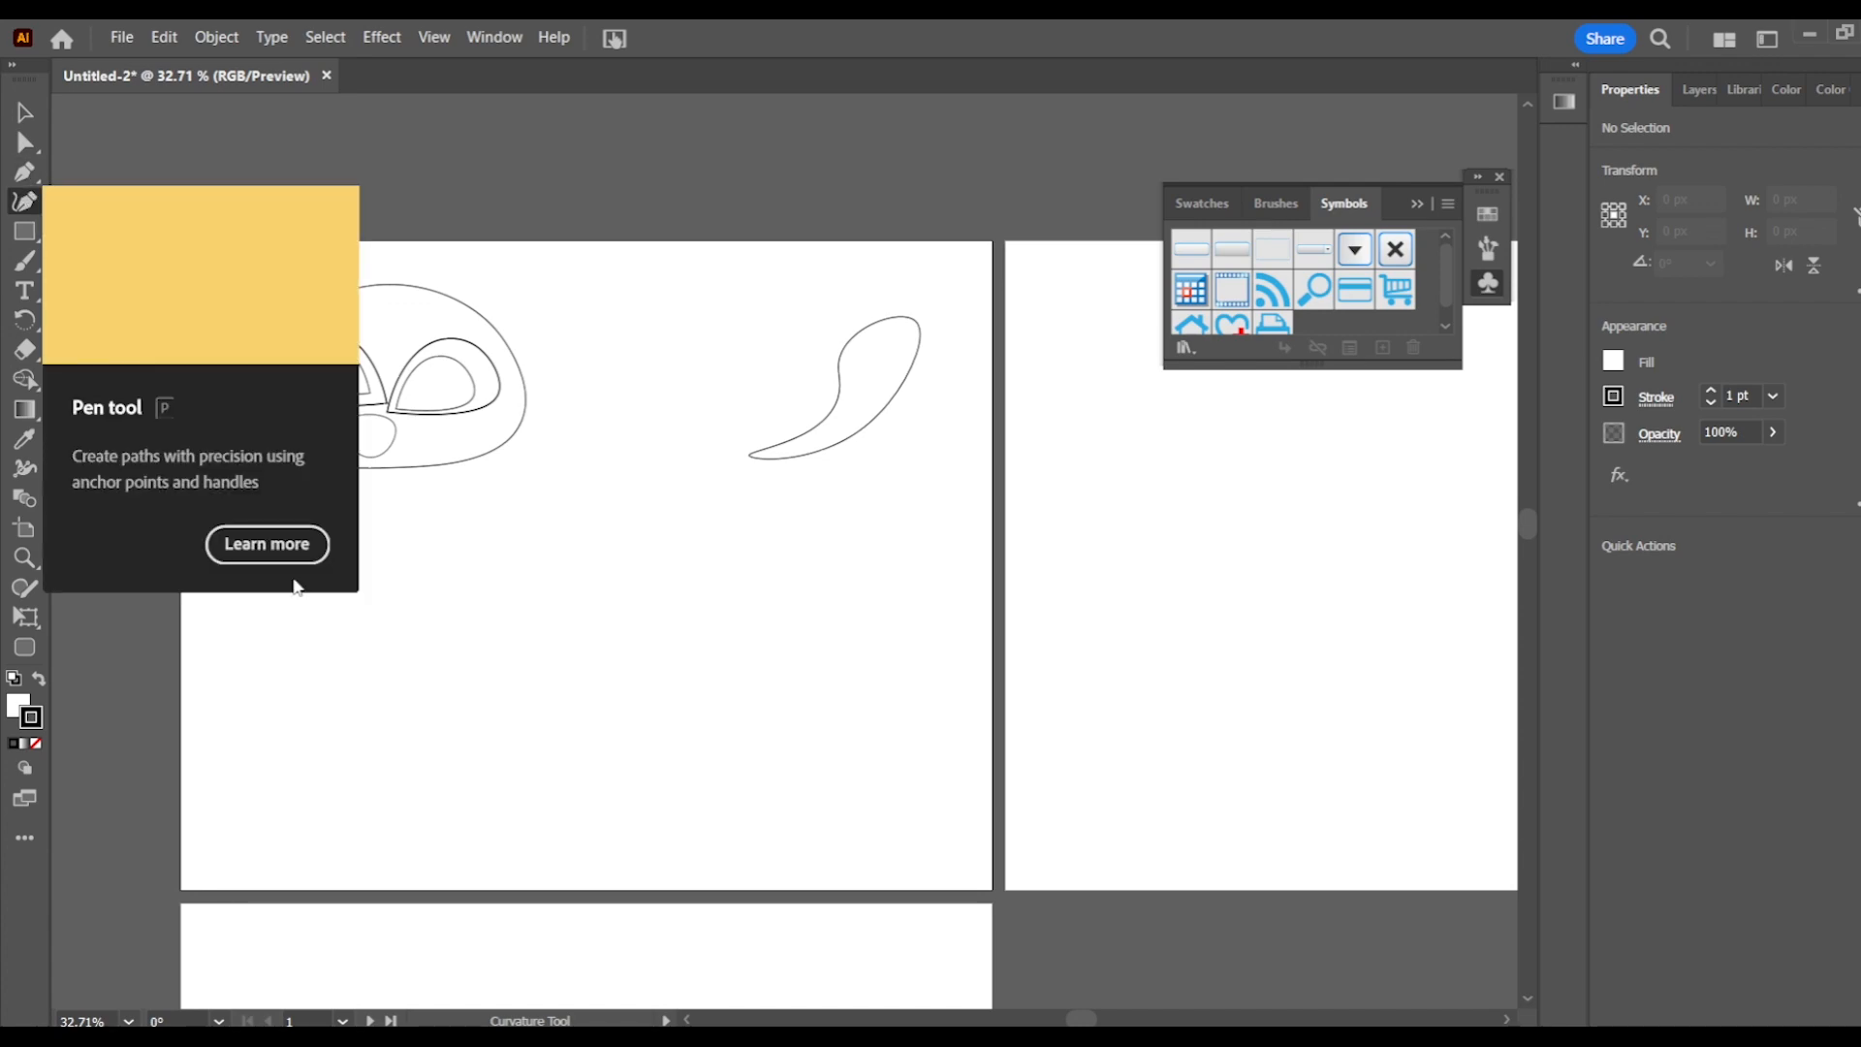
pyautogui.click(313, 602)
pyautogui.click(439, 580)
pyautogui.click(602, 626)
pyautogui.click(631, 609)
pyautogui.click(578, 691)
pyautogui.click(344, 661)
pyautogui.click(313, 602)
pyautogui.moveTo(439, 580); pyautogui.dragTo(481, 619)
pyautogui.moveTo(602, 625); pyautogui.dragTo(461, 623)
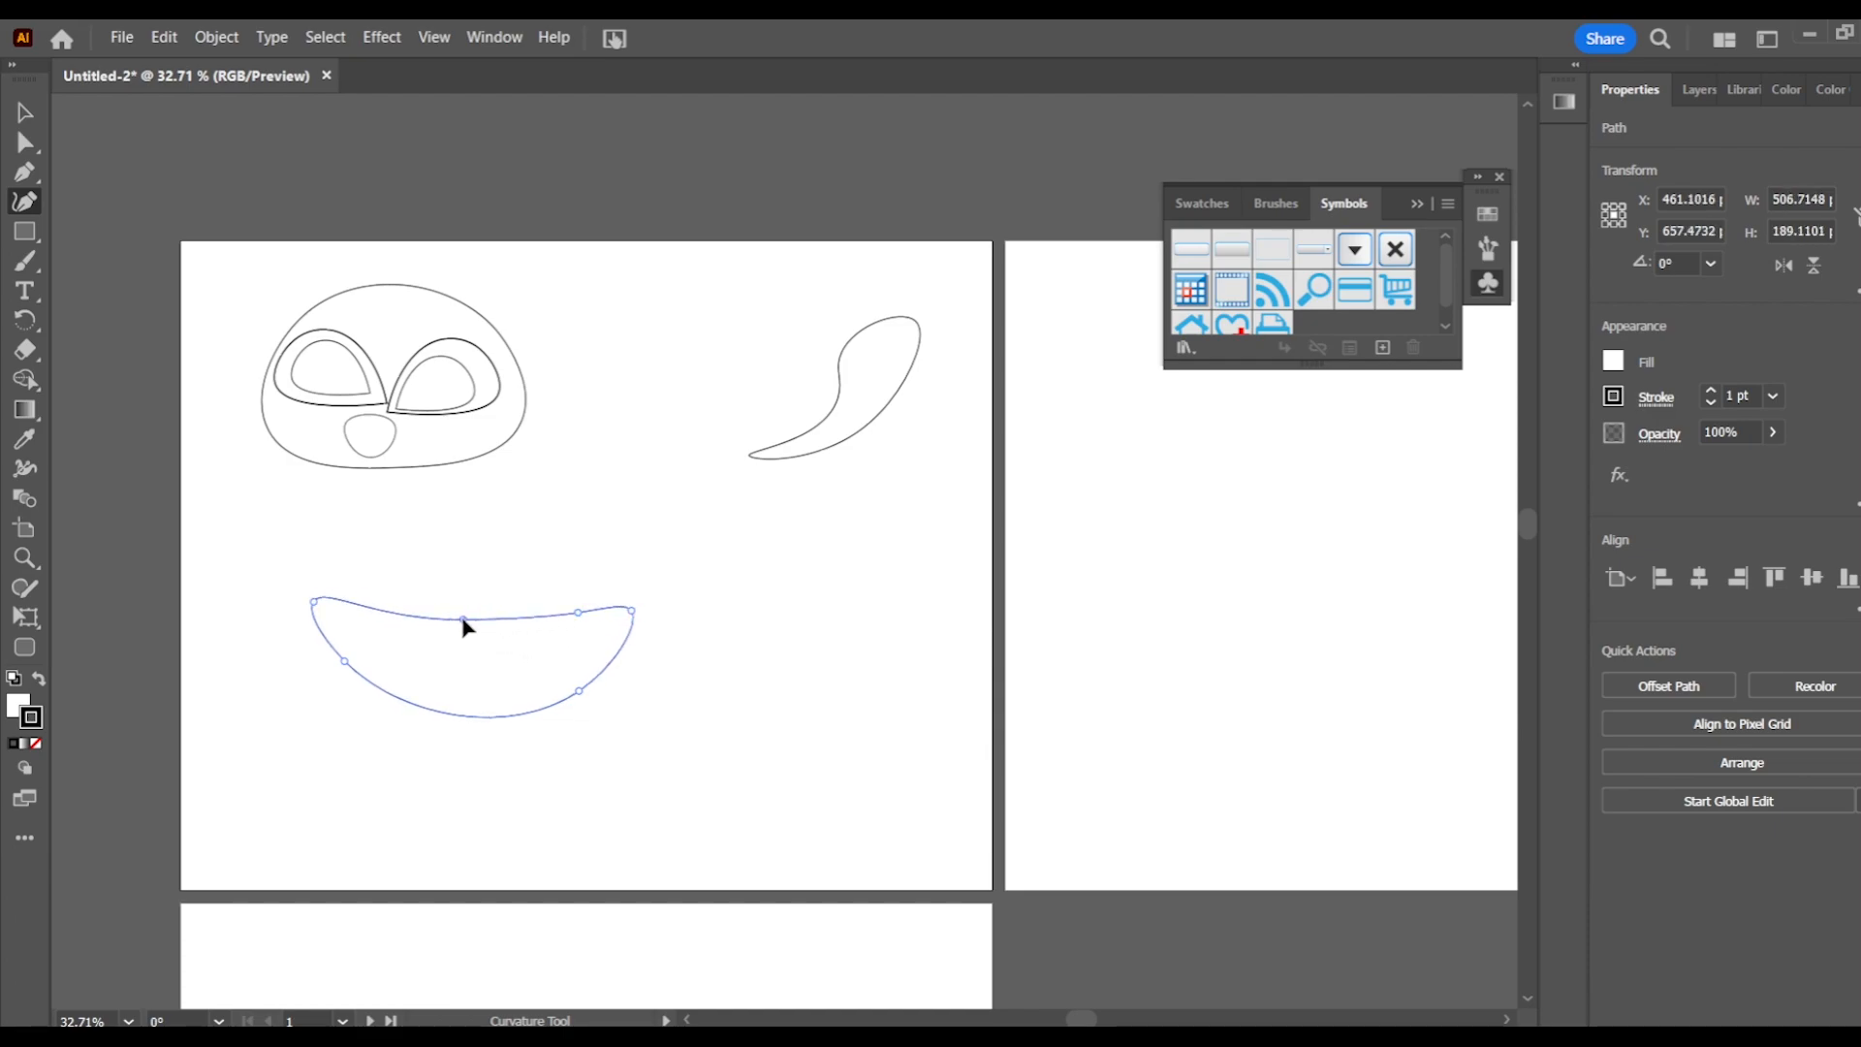
# Draw a closed zigzag row of teeth about 342 by 118 px between the head and the mouth.
pyautogui.click(280, 521)
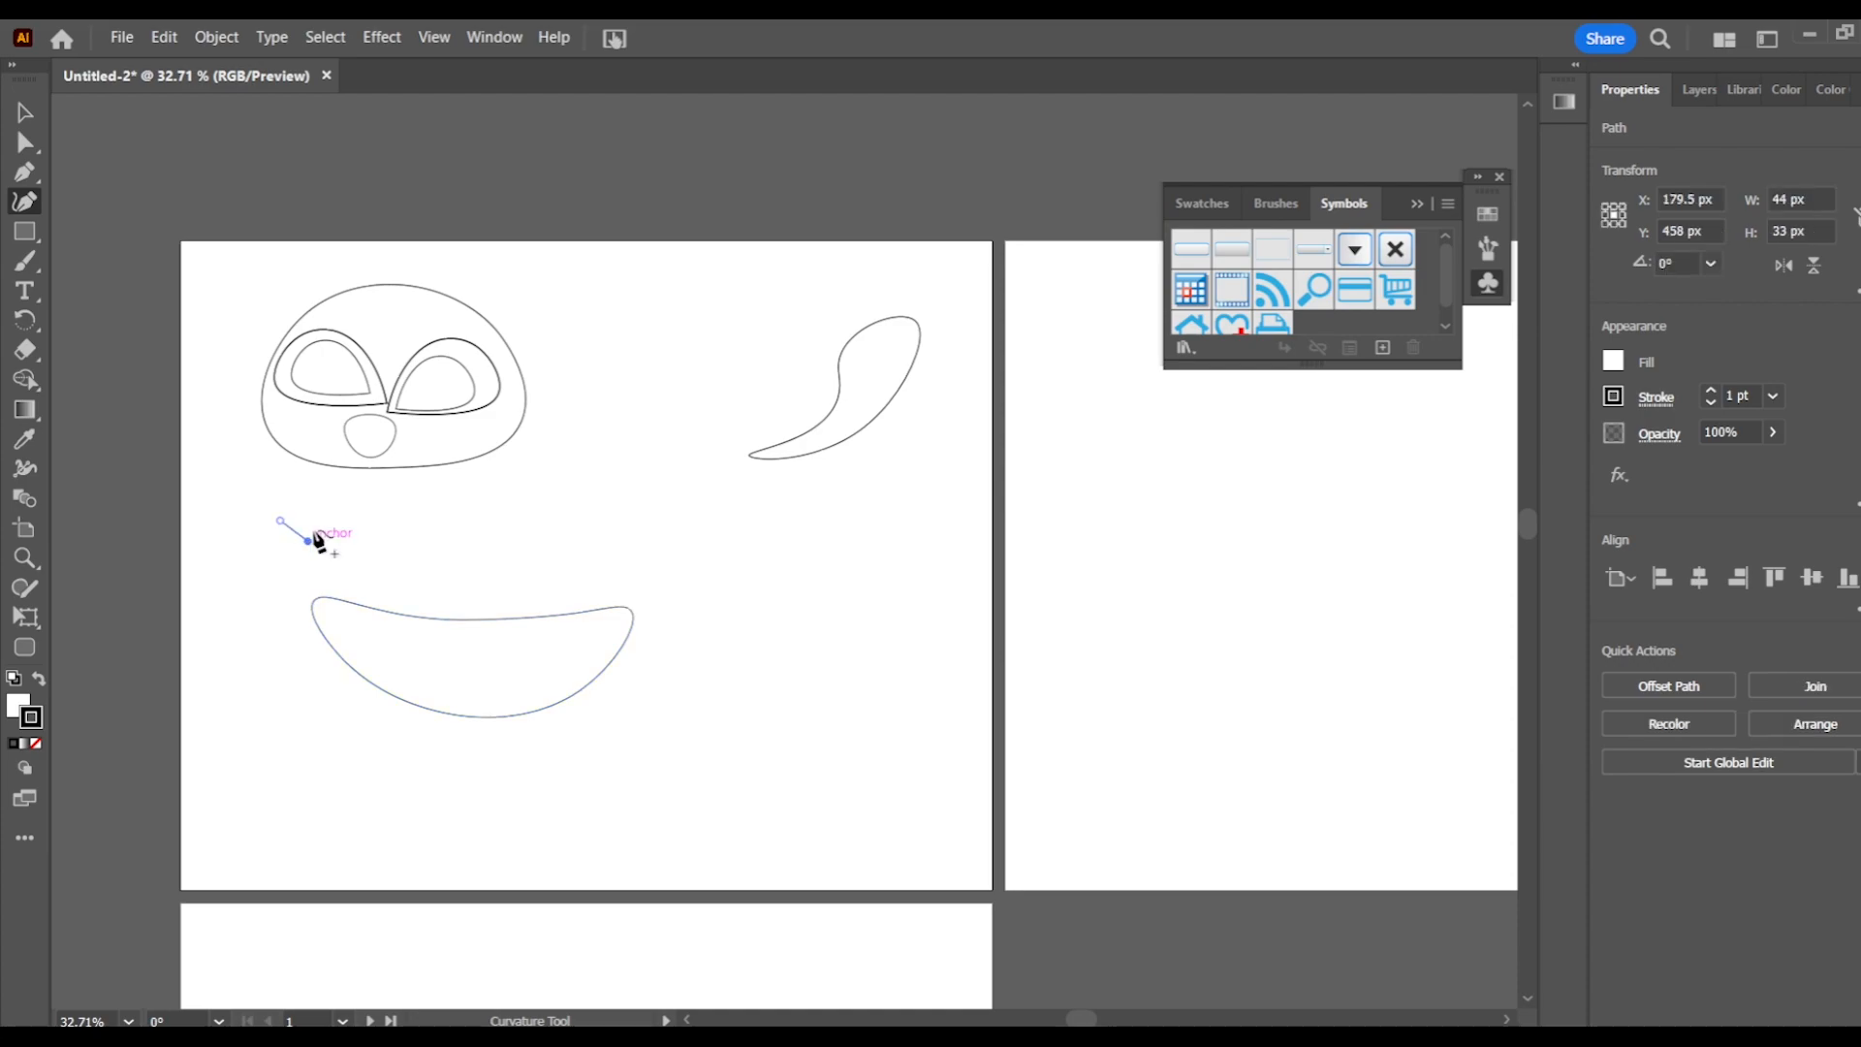
pyautogui.click(321, 511)
pyautogui.click(344, 537)
pyautogui.click(352, 504)
pyautogui.click(382, 521)
pyautogui.click(393, 494)
pyautogui.click(425, 513)
pyautogui.click(448, 478)
pyautogui.click(487, 503)
pyautogui.click(497, 466)
pyautogui.click(281, 521)
# Adjust the teeth's top edge and convert several curved zigzag points to sharp corners.
pyautogui.click(472, 467)
pyautogui.doubleClick(425, 512)
pyautogui.click(383, 525)
pyautogui.click(449, 482)
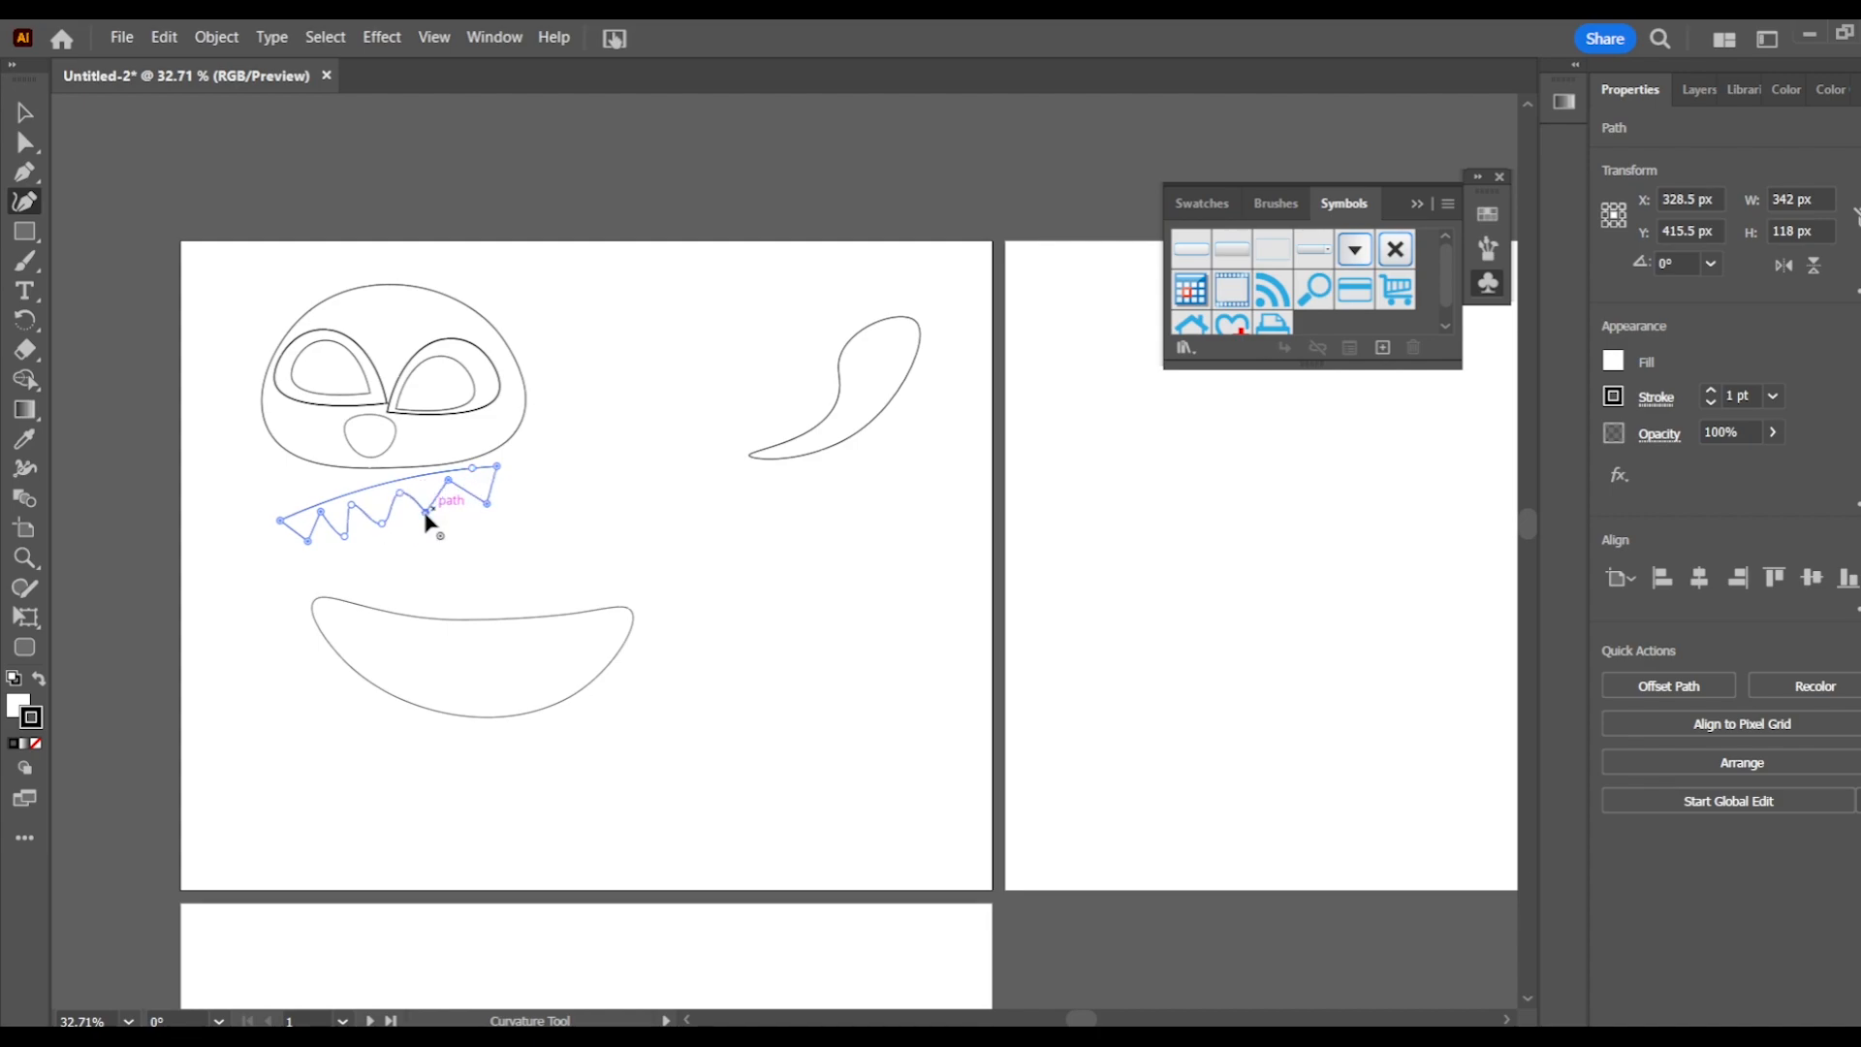
# Move the teeth into the mouth, then enlarge and rotate them to follow its width.
pyautogui.press('v')
pyautogui.moveTo(351, 506); pyautogui.dragTo(445, 584)
pyautogui.moveTo(599, 539); pyautogui.dragTo(638, 622)
pyautogui.moveTo(365, 620); pyautogui.dragTo(336, 636)
# Make the remaining zigzag points sharp and pull the teeth's upper left corner up to the mouth's edge.
pyautogui.press('p')
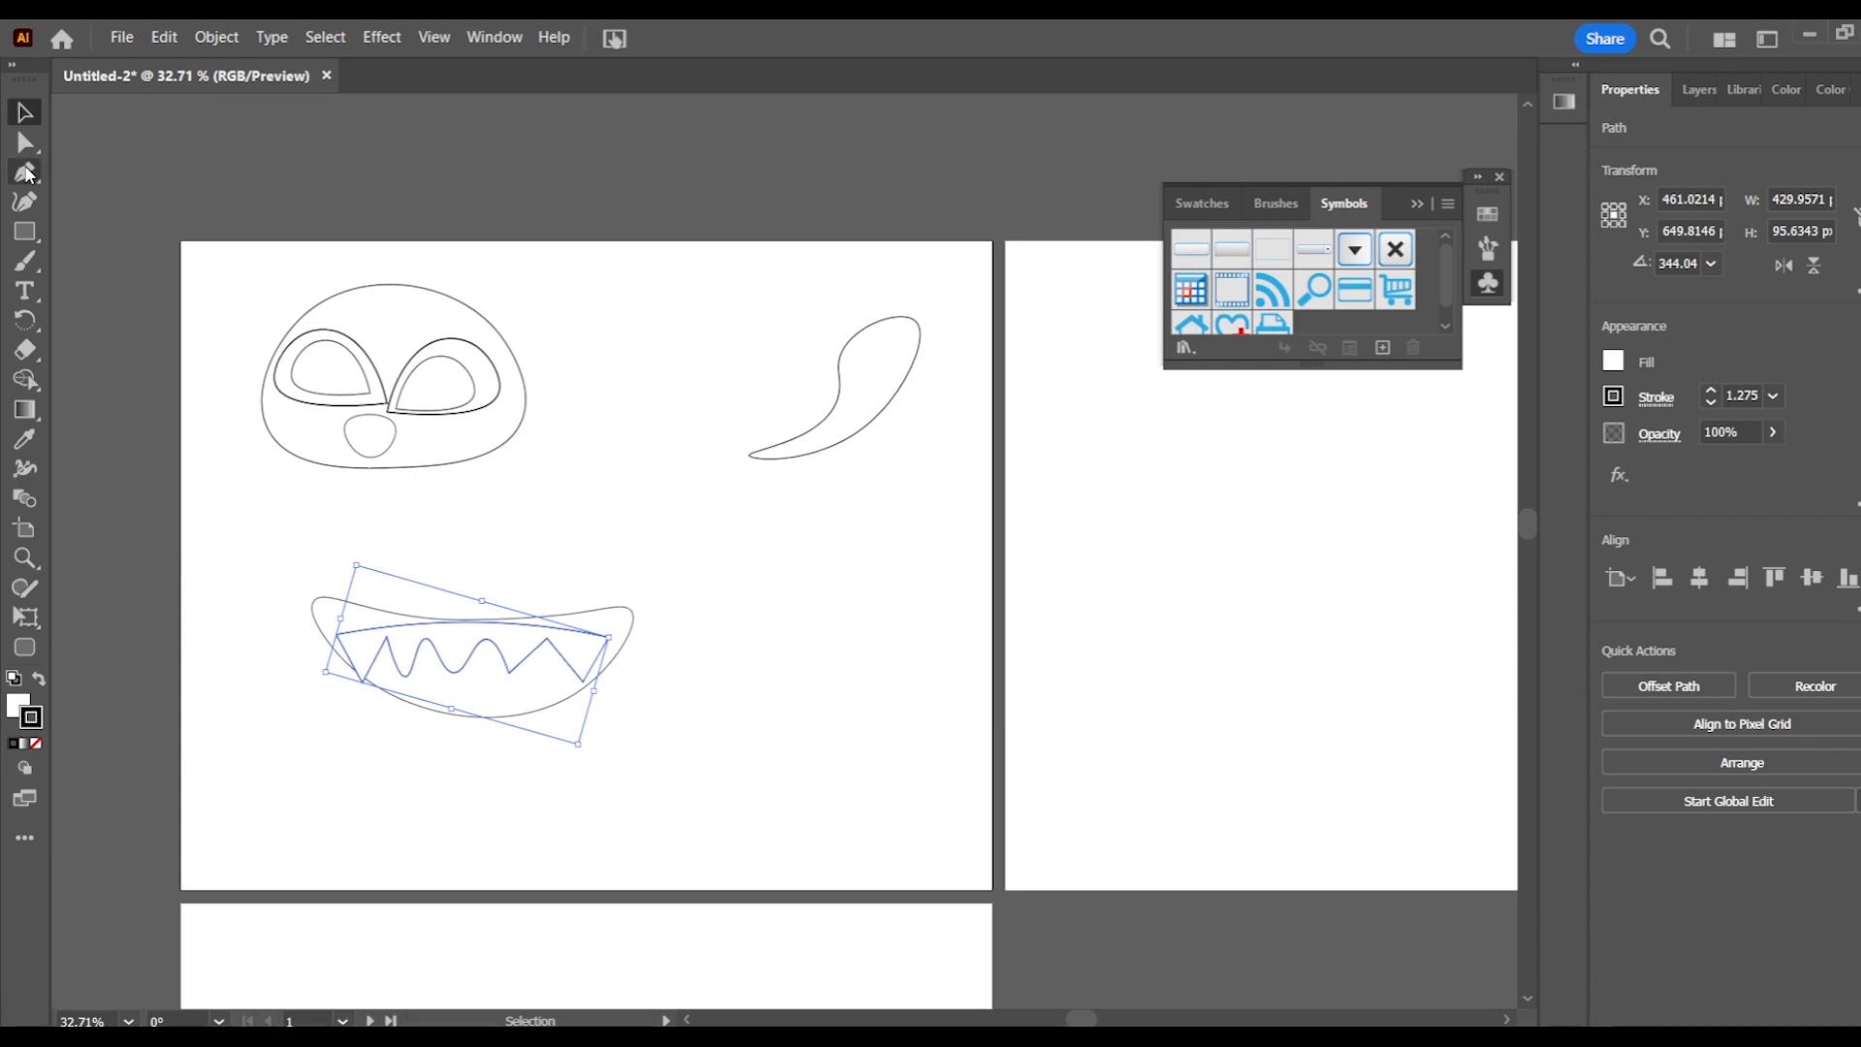
pyautogui.hotkey('shift', '`')
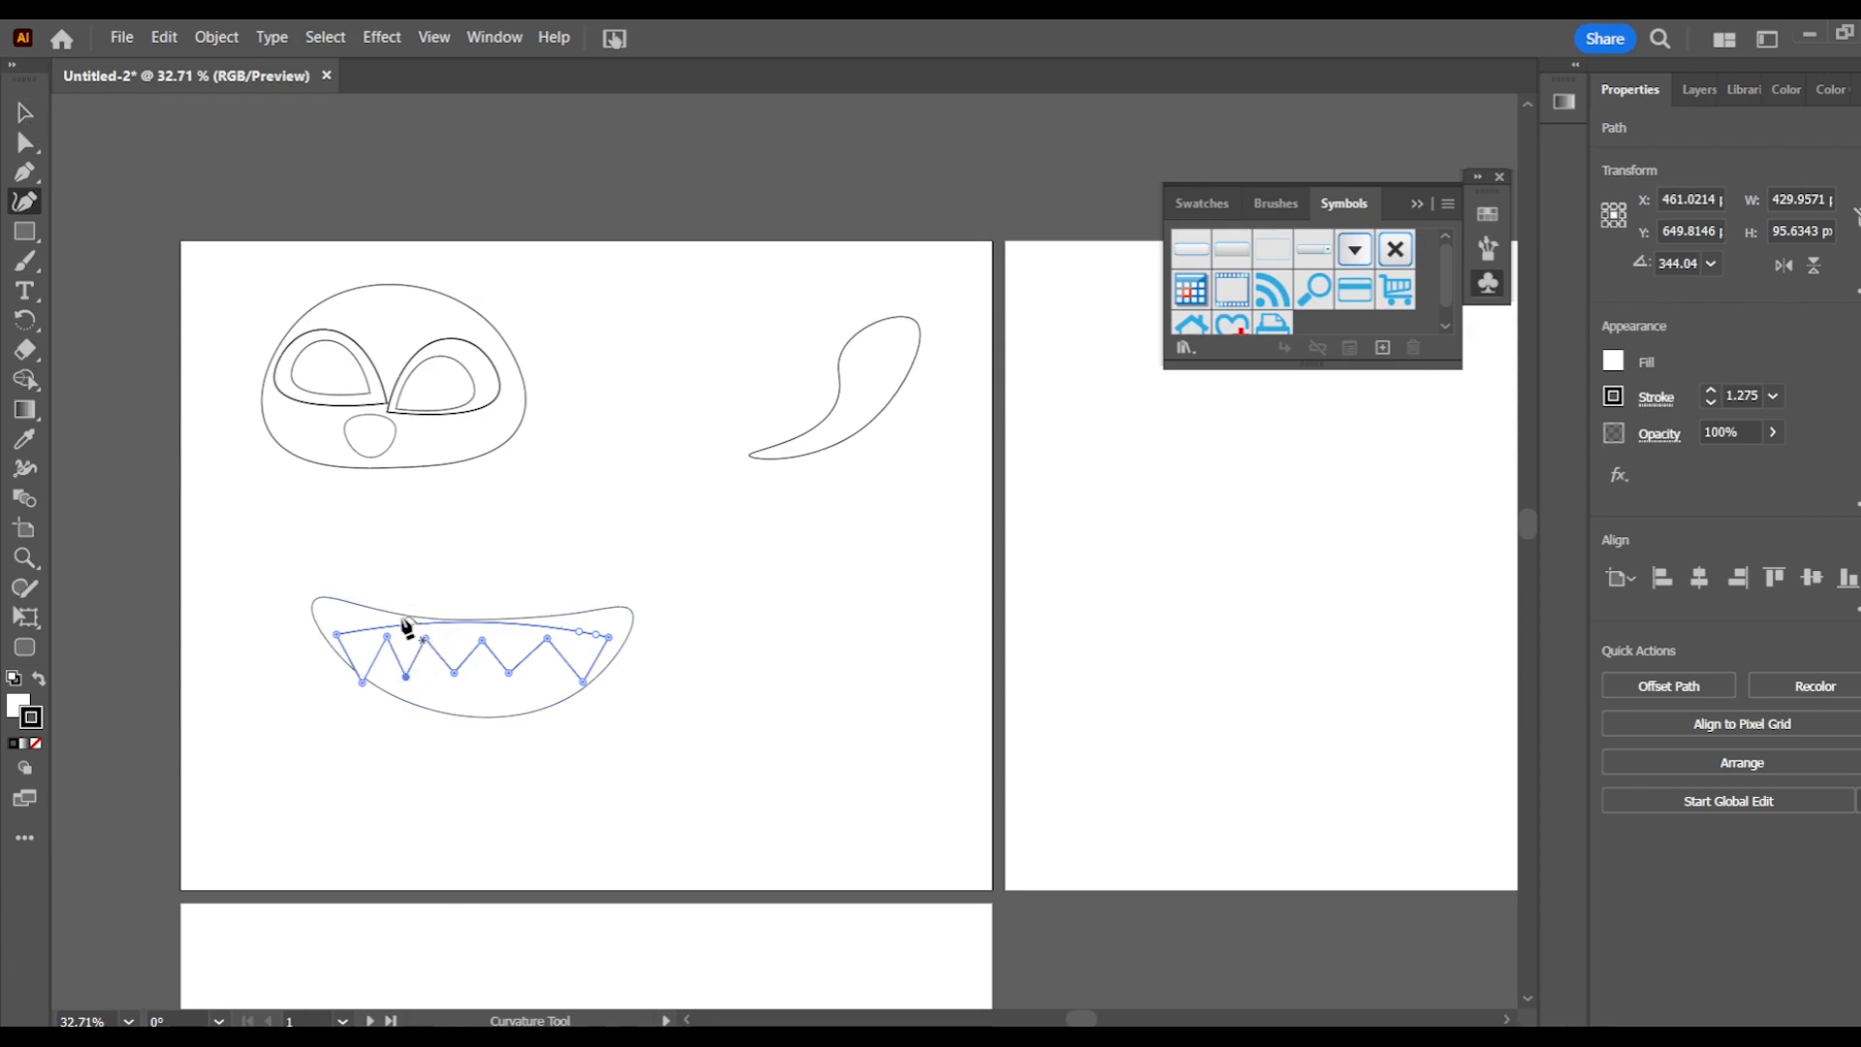
pyautogui.moveTo(354, 606); pyautogui.dragTo(355, 605)
pyautogui.moveTo(609, 636); pyautogui.dragTo(597, 622)
pyautogui.hotkey('ctrl', 'z')
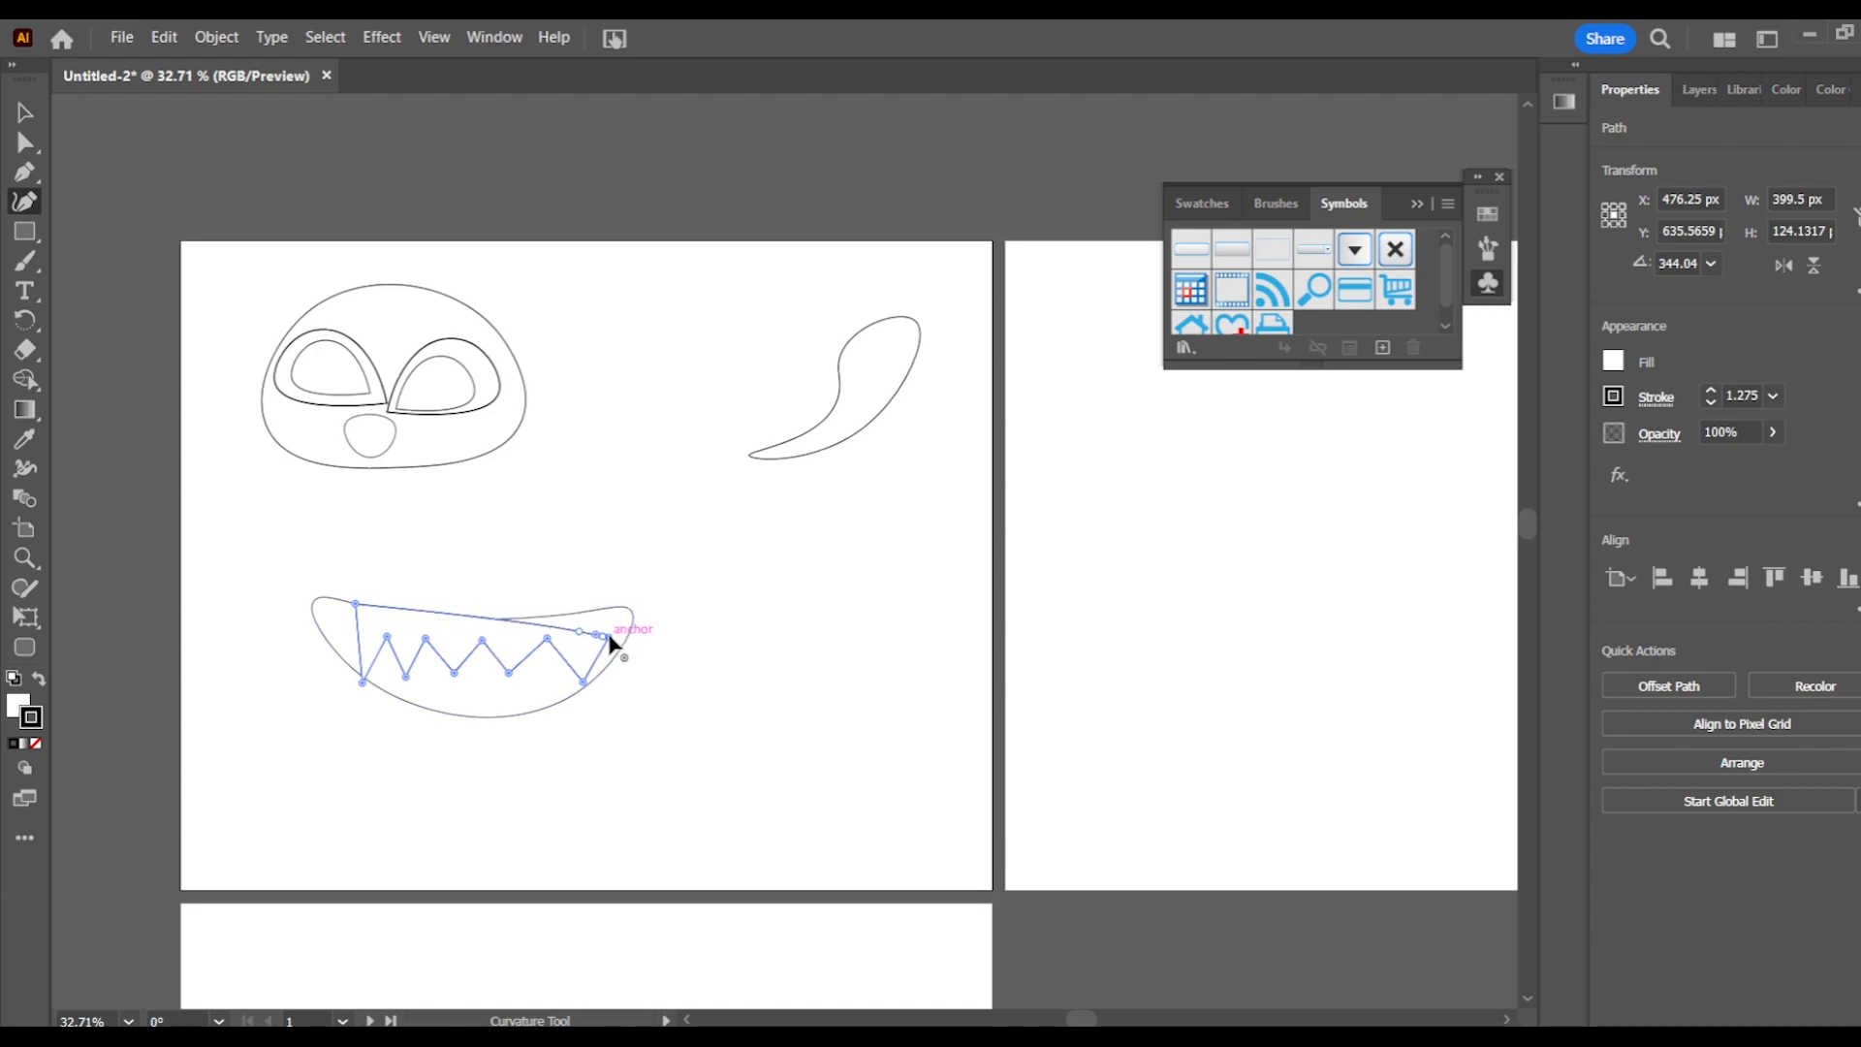
# Reposition and slightly rotate the teeth so they sit along the mouth's upper edge.
pyautogui.press('v')
pyautogui.moveTo(483, 646); pyautogui.dragTo(478, 653)
pyautogui.moveTo(596, 656); pyautogui.dragTo(607, 634)
pyautogui.moveTo(507, 631); pyautogui.dragTo(525, 617)
pyautogui.click(485, 572)
pyautogui.moveTo(261, 554); pyautogui.dragTo(658, 753)
pyautogui.moveTo(417, 625); pyautogui.dragTo(401, 597)
pyautogui.moveTo(603, 579); pyautogui.dragTo(609, 598)
pyautogui.moveTo(501, 589); pyautogui.dragTo(505, 610)
# Narrow the mouth from its right end and readjust the teeth's placement inside it.
pyautogui.click(552, 546)
pyautogui.click(624, 609)
pyautogui.moveTo(634, 597); pyautogui.dragTo(608, 608)
pyautogui.moveTo(342, 618); pyautogui.dragTo(366, 602)
pyautogui.moveTo(483, 702); pyautogui.dragTo(445, 689)
pyautogui.hotkey('ctrl', 'z')
pyautogui.hotkey('ctrl', 'z')
pyautogui.click(287, 536)
pyautogui.moveTo(453, 616); pyautogui.dragTo(454, 620)
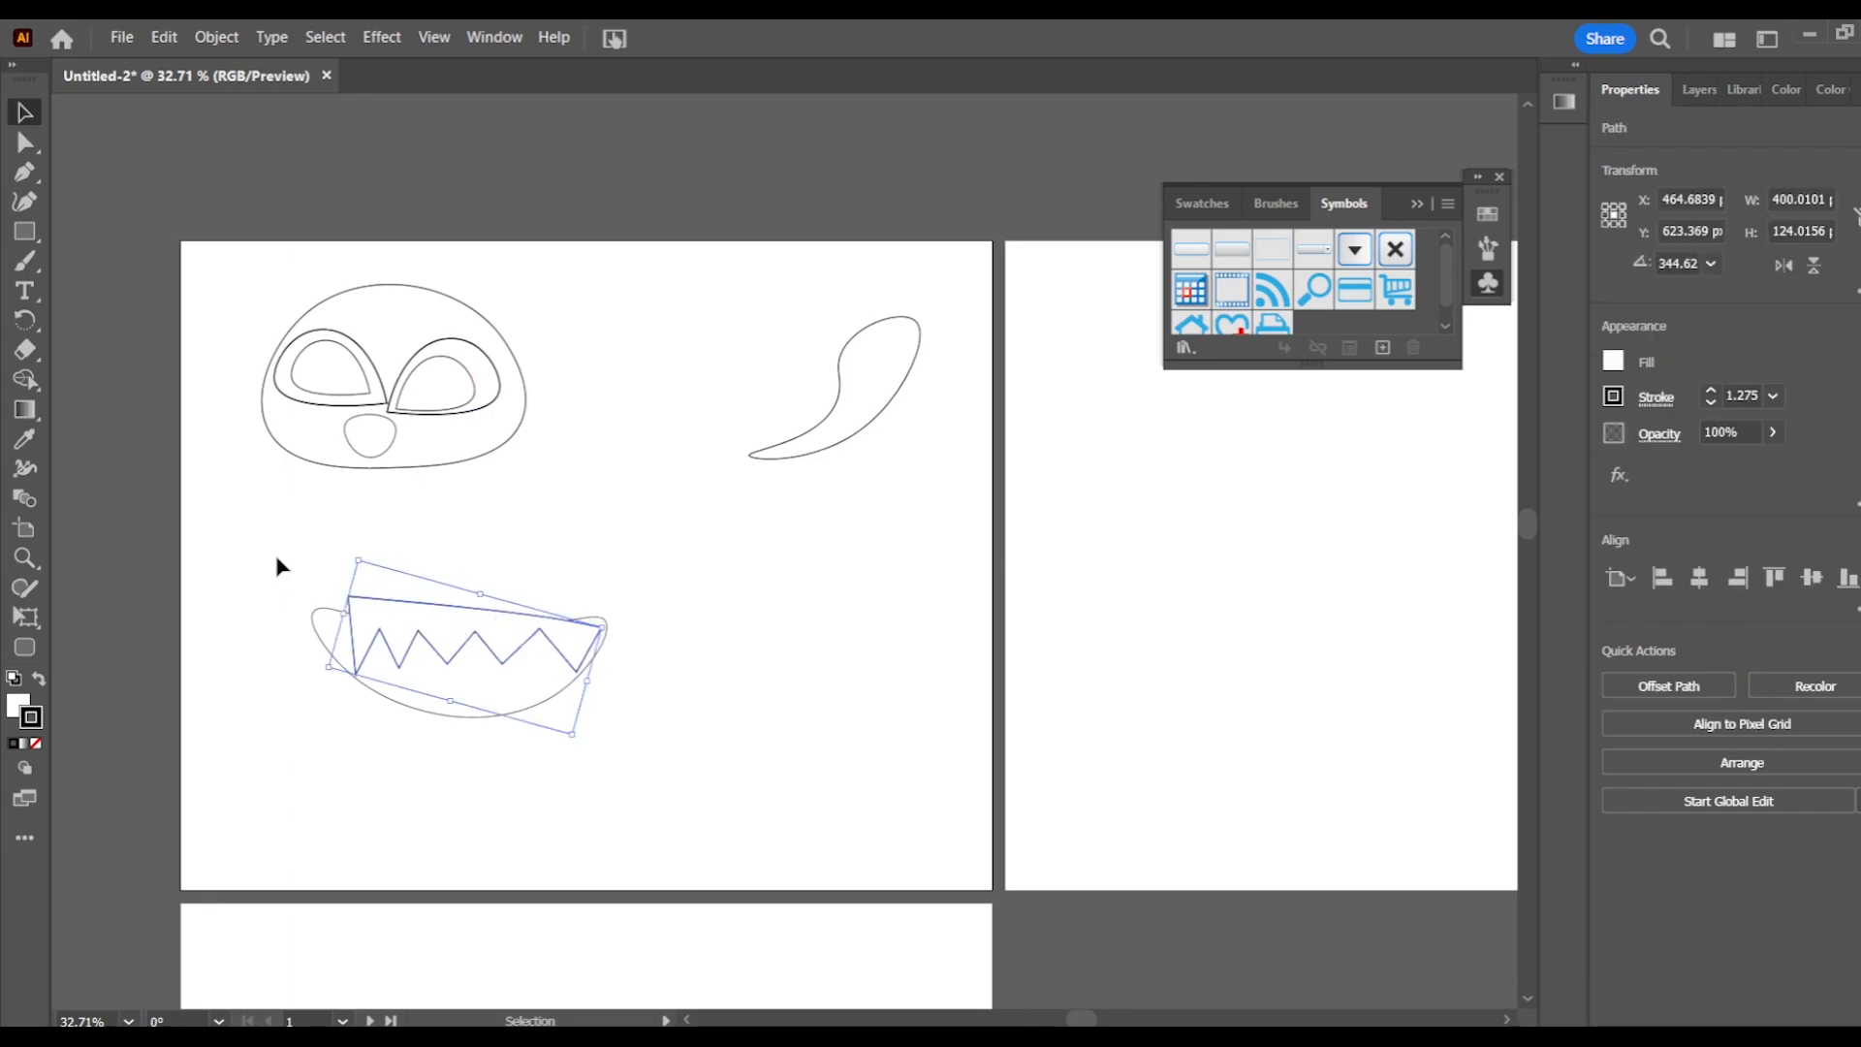
# Select the mouth and teeth and remove the part of the teeth above the mouth with the Shape Builder.
pyautogui.click(760, 723)
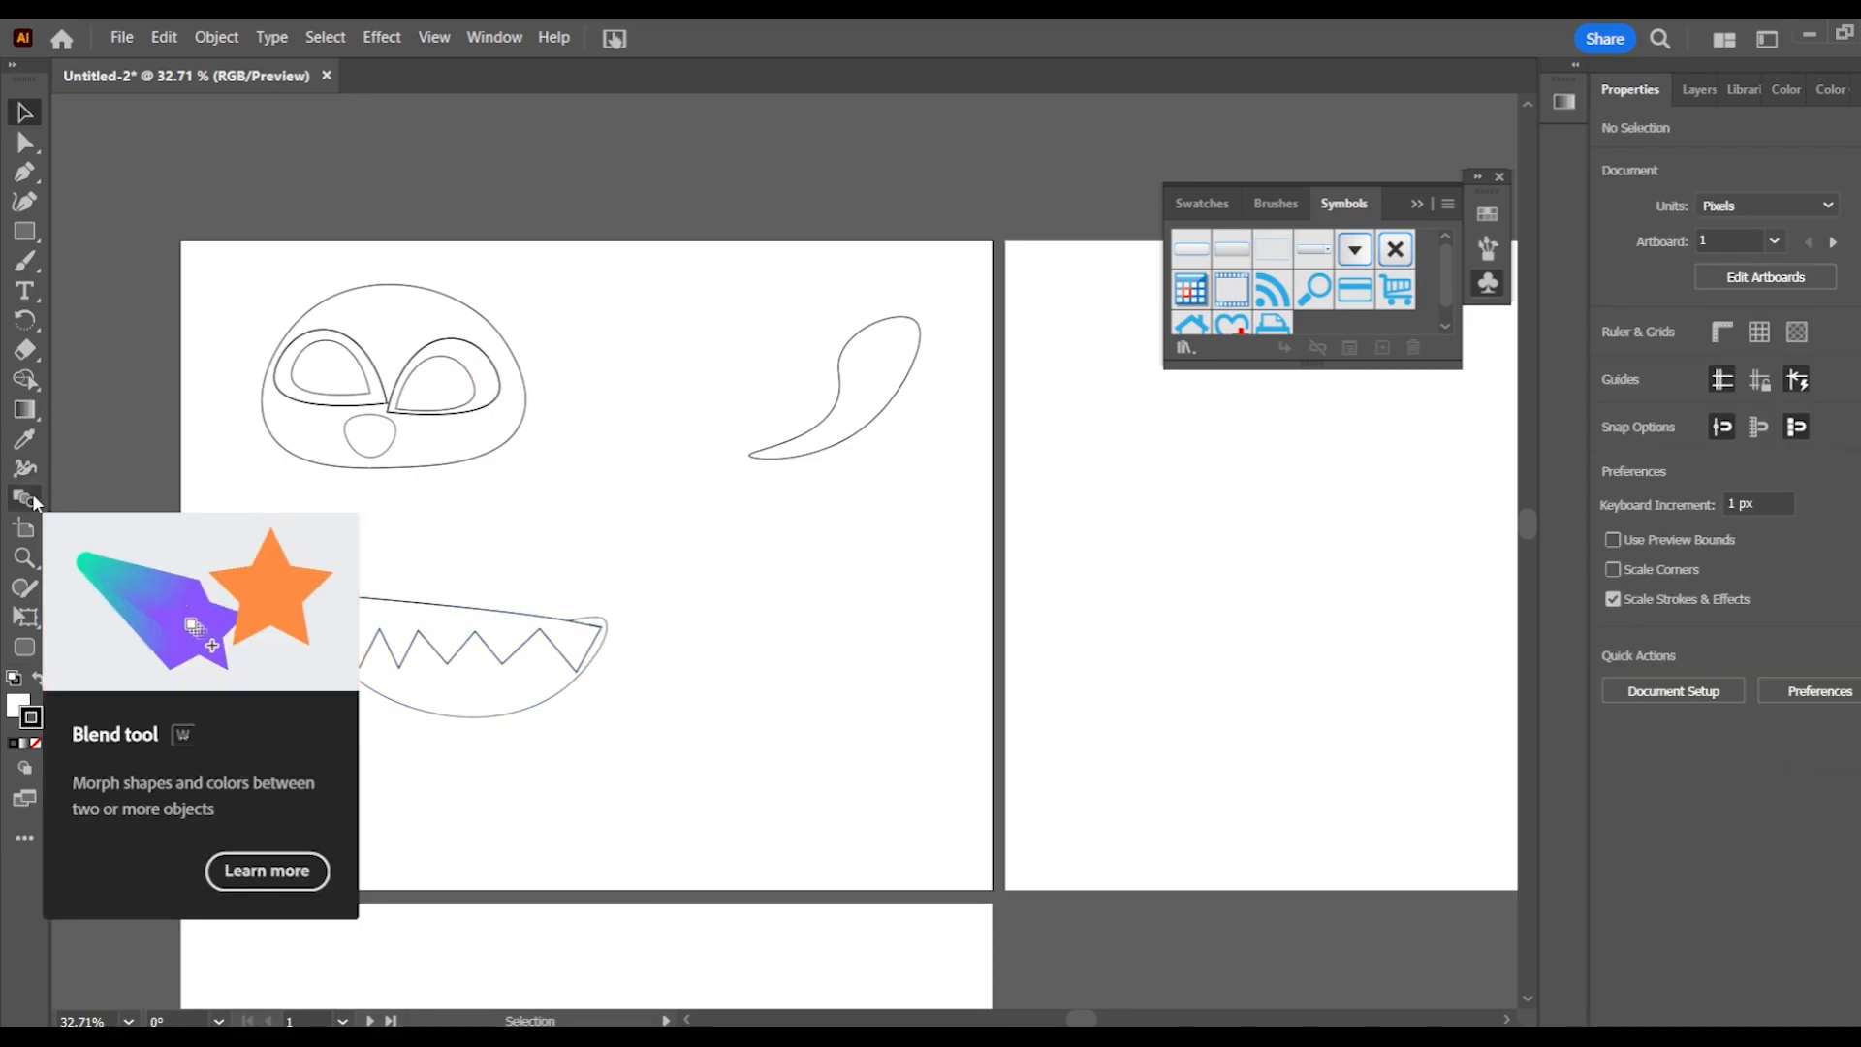
pyautogui.click(25, 379)
pyautogui.moveTo(1081, 1018)
pyautogui.mouseDown()
pyautogui.moveTo(1030, 1020)
pyautogui.moveTo(1065, 1020)
pyautogui.mouseUp()
pyautogui.click(26, 112)
pyautogui.moveTo(463, 555); pyautogui.dragTo(630, 669)
pyautogui.click(26, 379)
pyautogui.keyDown('alt'); pyautogui.click(656, 621); pyautogui.keyUp('alt')
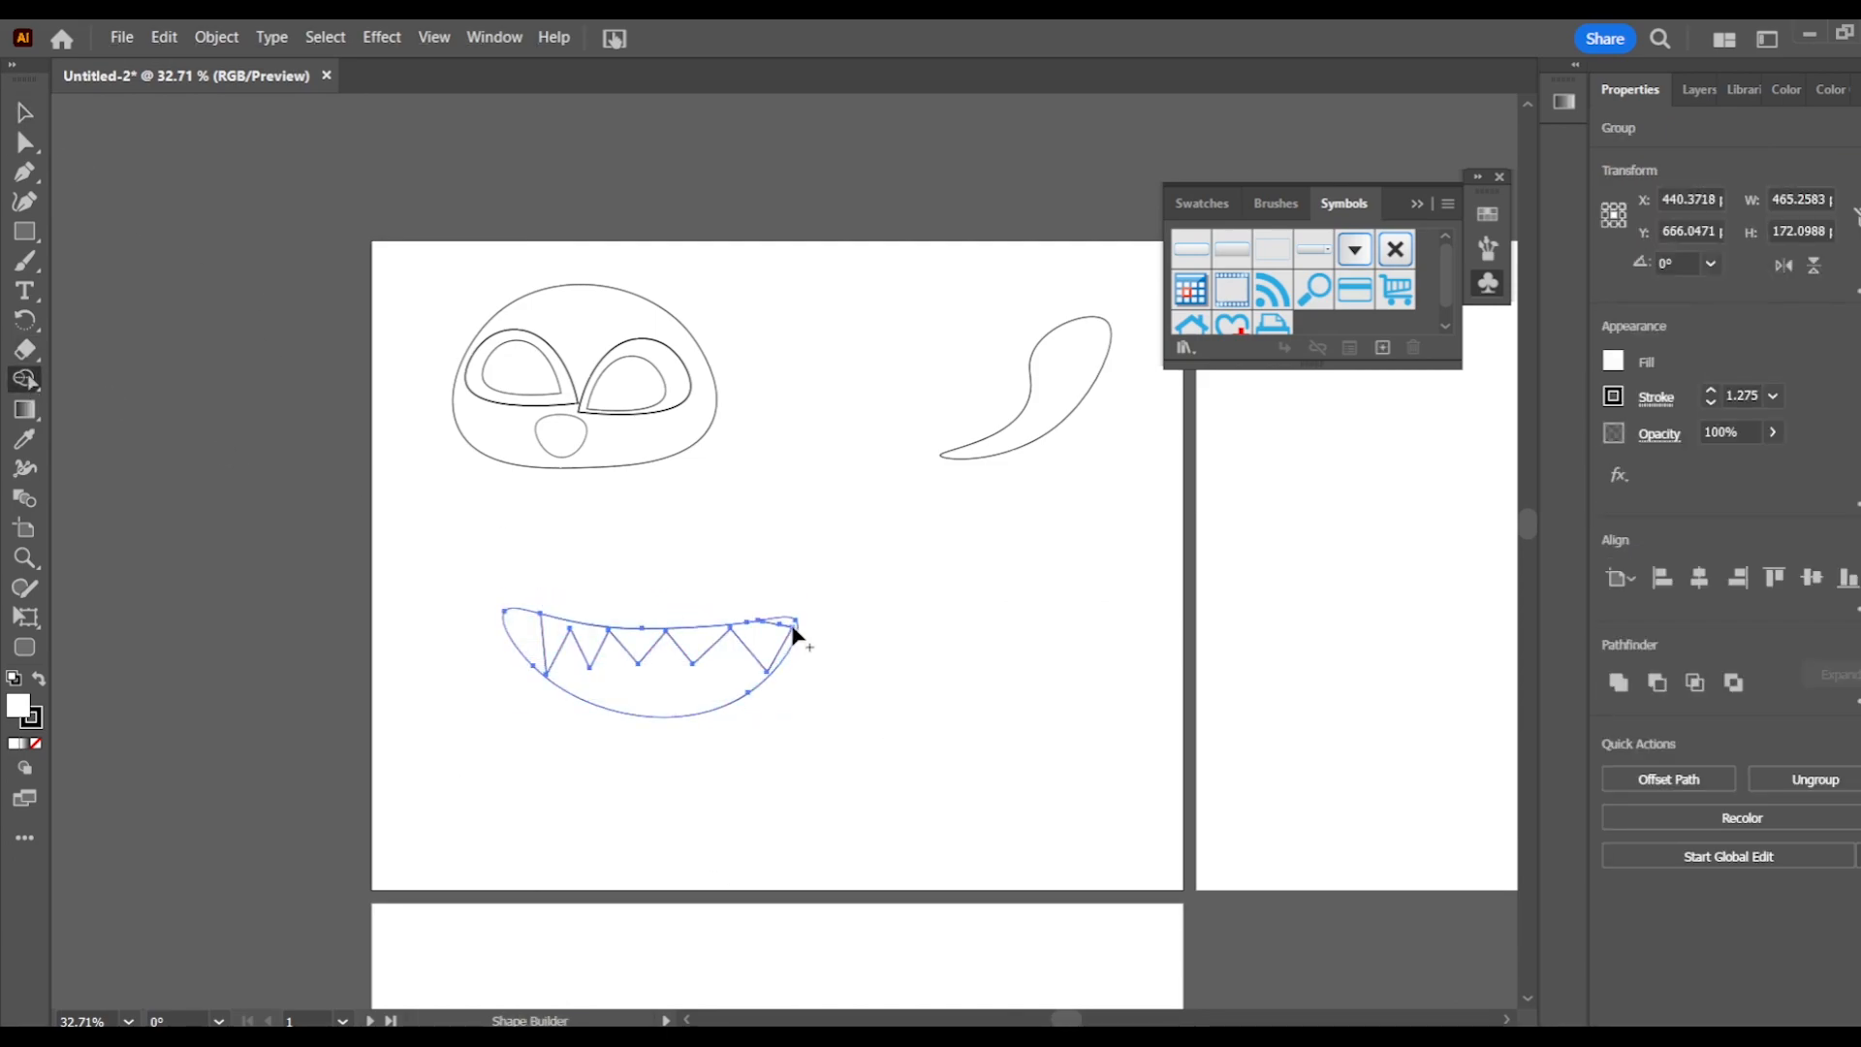
# Adjust the anchor point at the teeth's right corner with the Curvature tool.
pyautogui.click(25, 200)
pyautogui.click(24, 107)
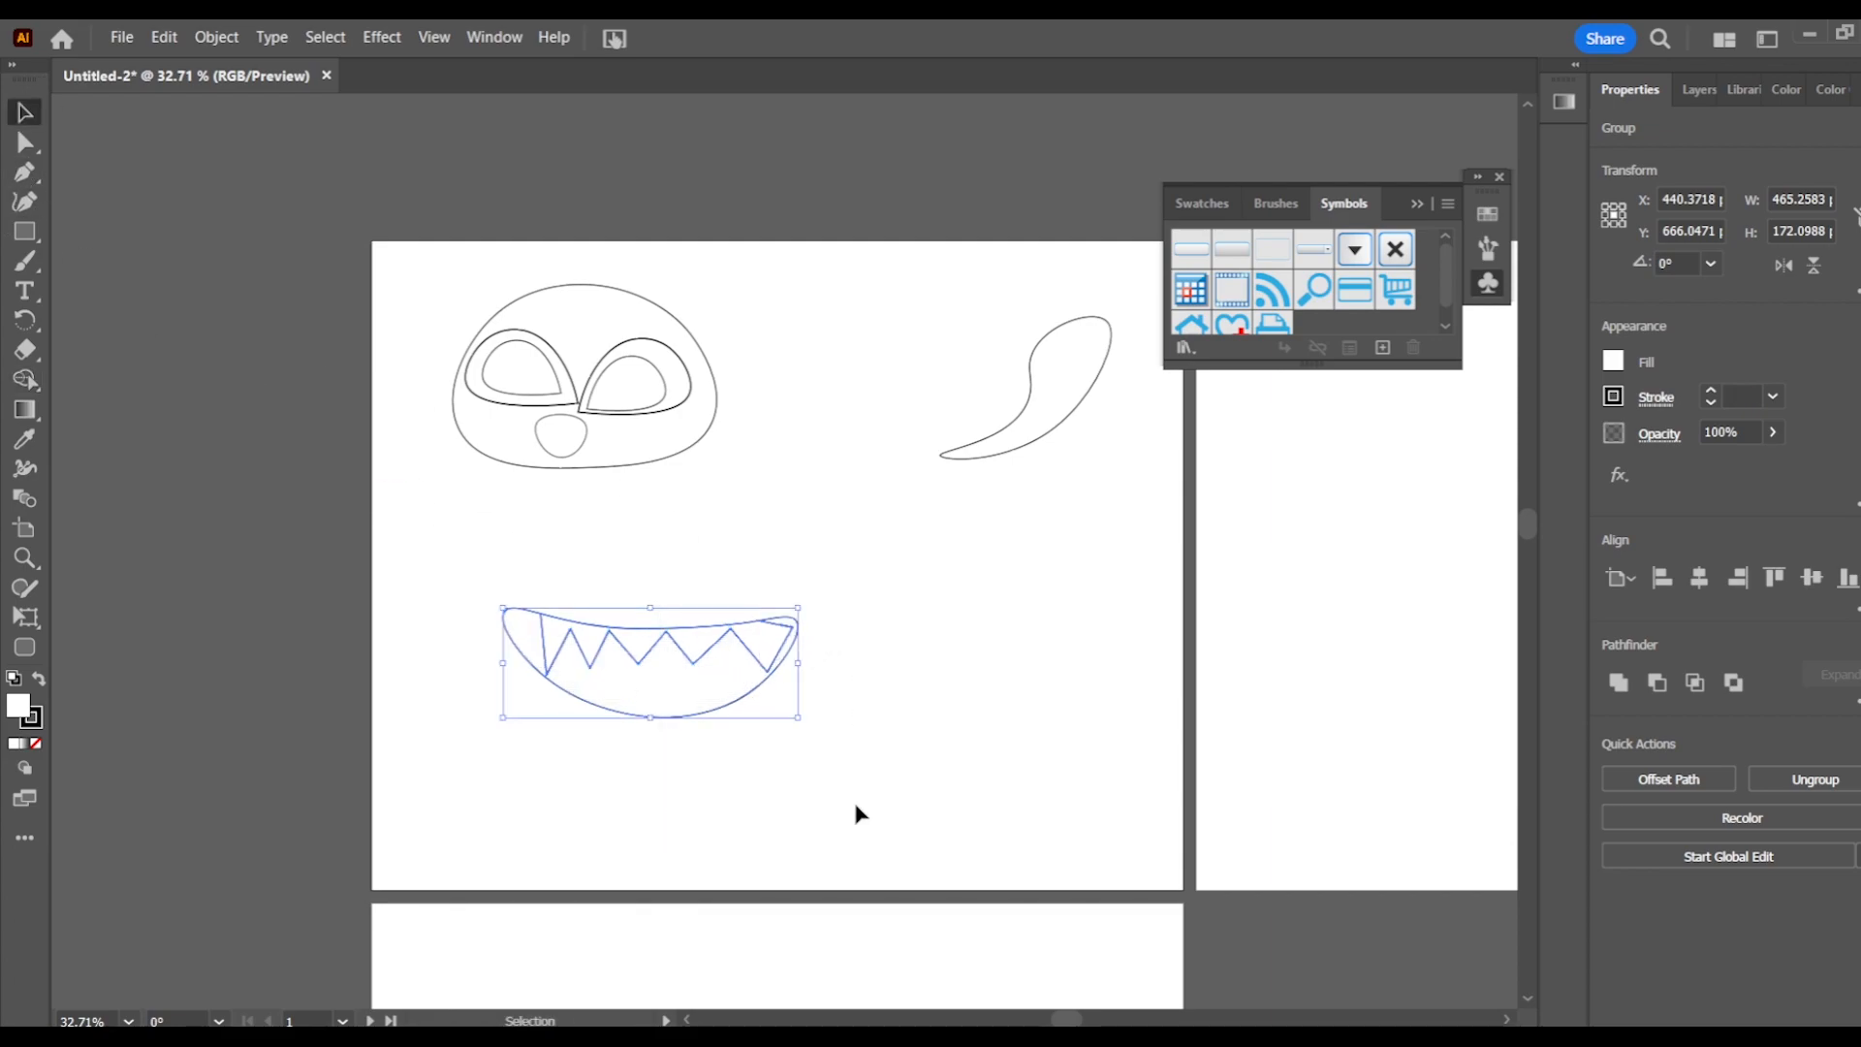
pyautogui.click(26, 202)
pyautogui.click(794, 626)
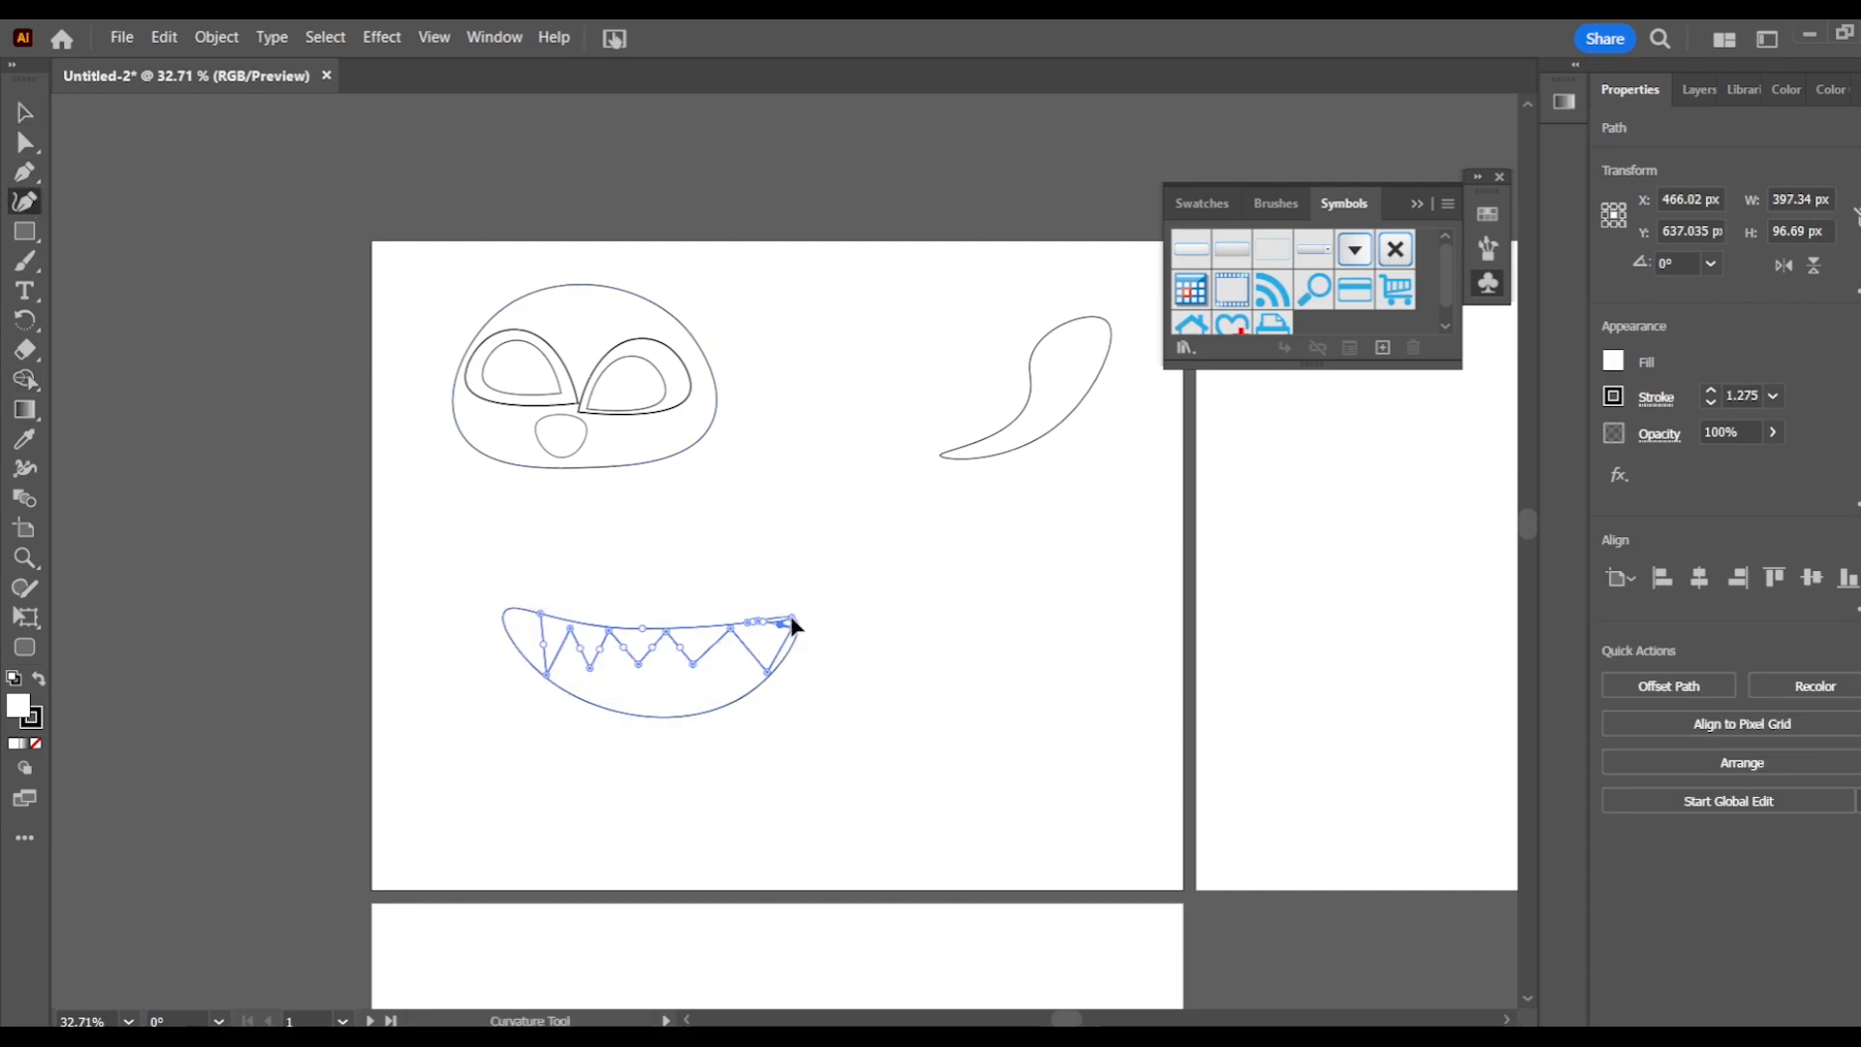
pyautogui.click(25, 112)
pyautogui.click(515, 585)
# Isolate the mouth group and fill the mouth interior with pink FF8492.
pyautogui.doubleClick(602, 650)
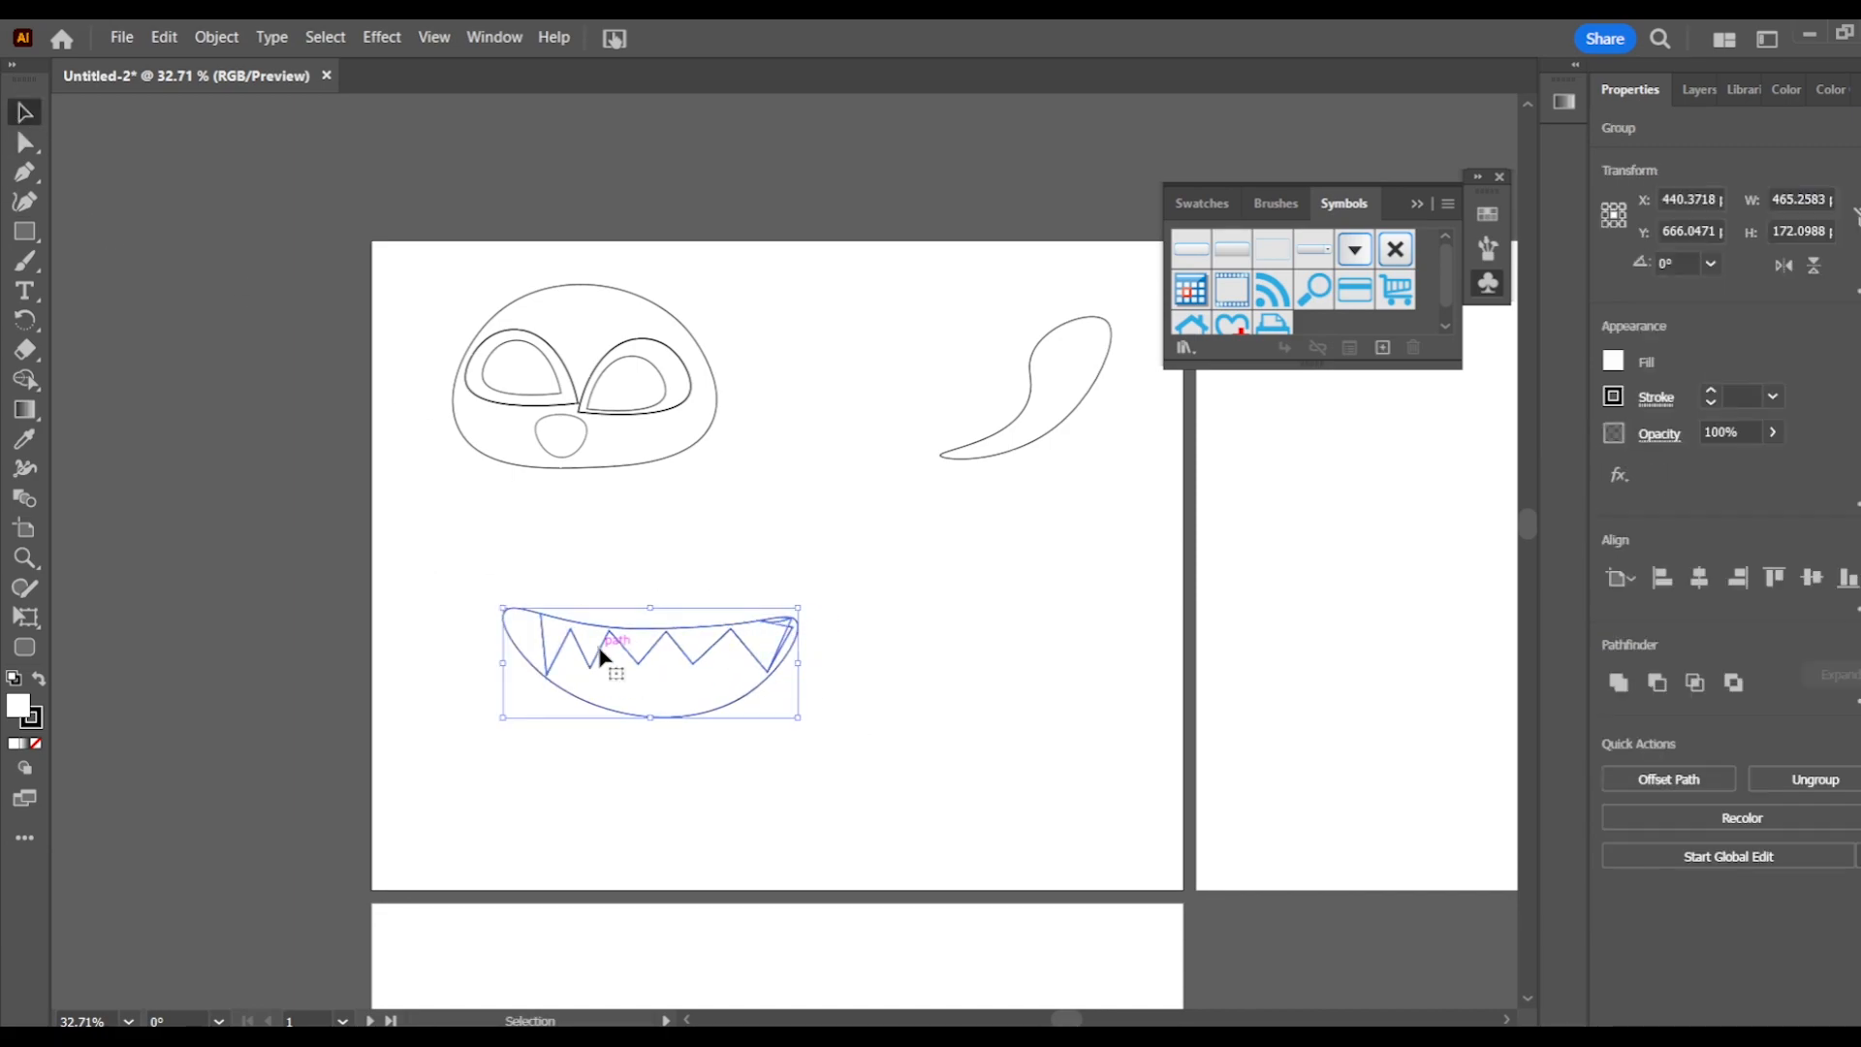
pyautogui.click(1700, 89)
pyautogui.click(1710, 89)
pyautogui.click(746, 698)
pyautogui.moveTo(1484, 342); pyautogui.dragTo(1859, 334)
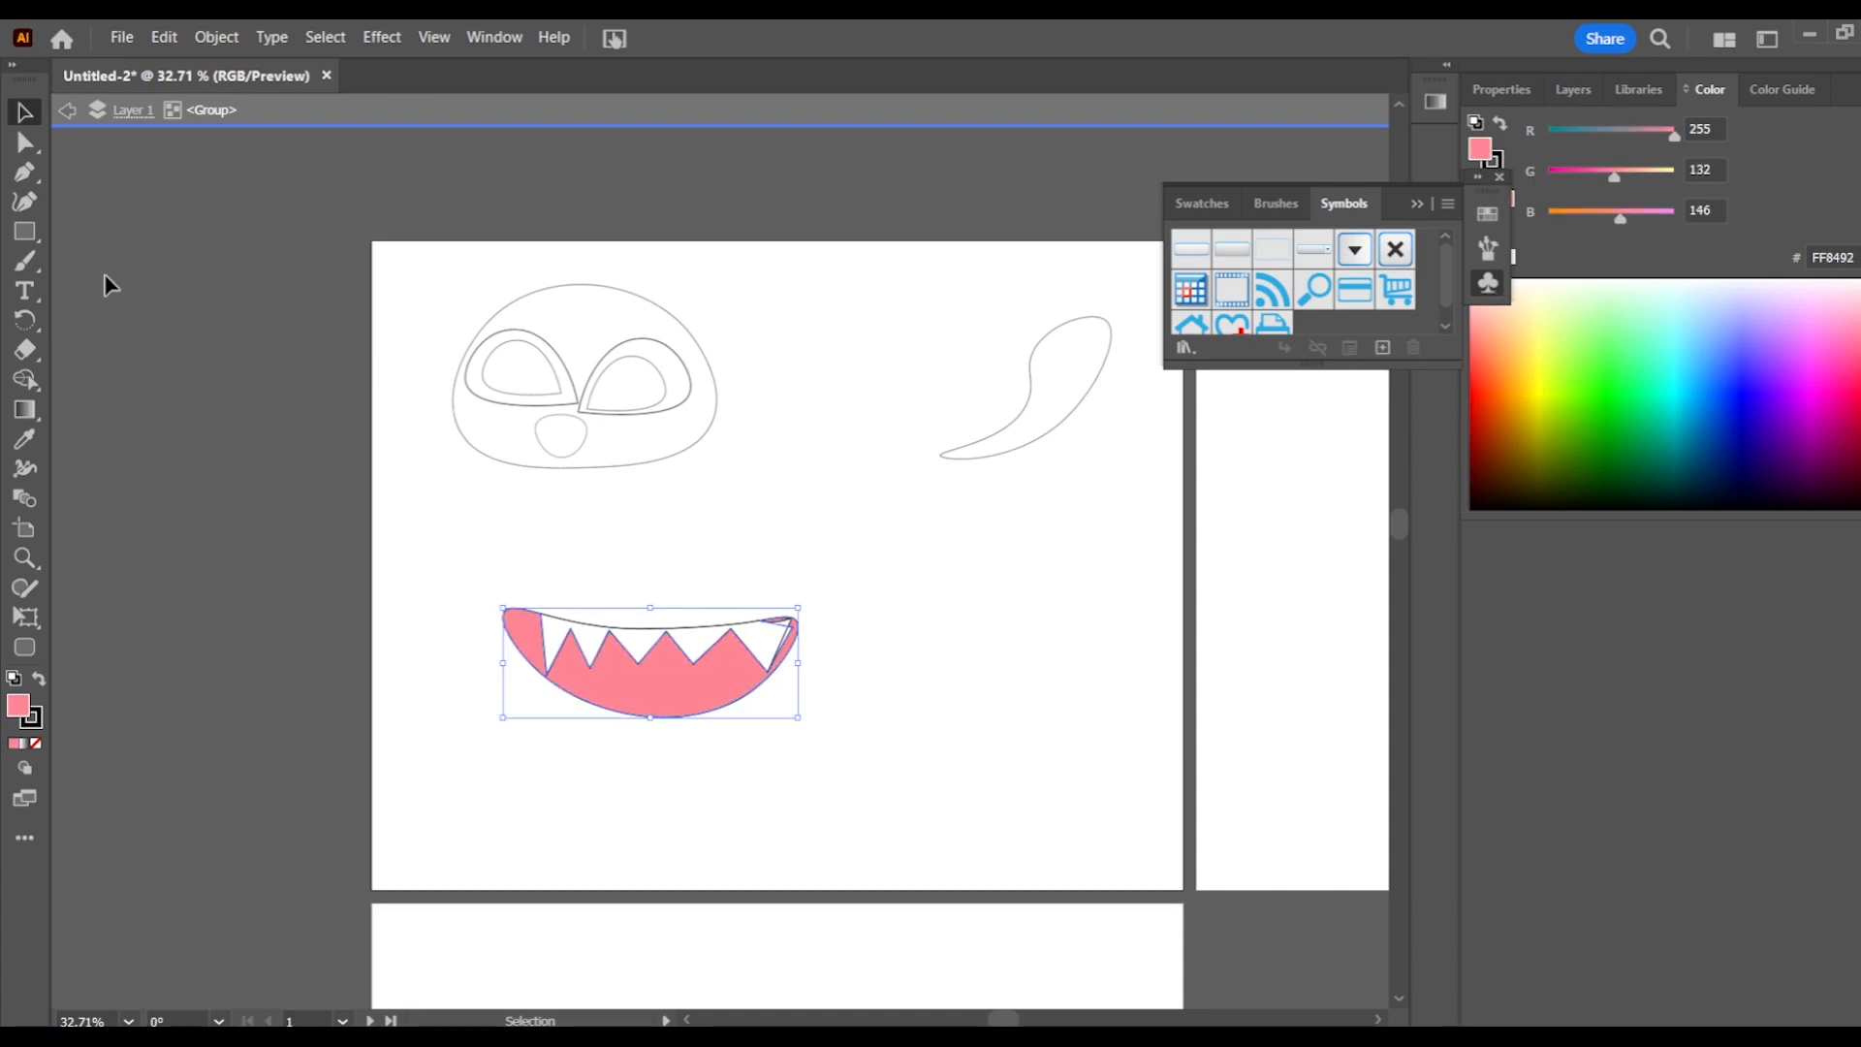
# Leave the mouth group's isolation and refine the right end of the teeth with the Curvature tool.
pyautogui.doubleClick(628, 596)
pyautogui.click(654, 639)
pyautogui.click(23, 203)
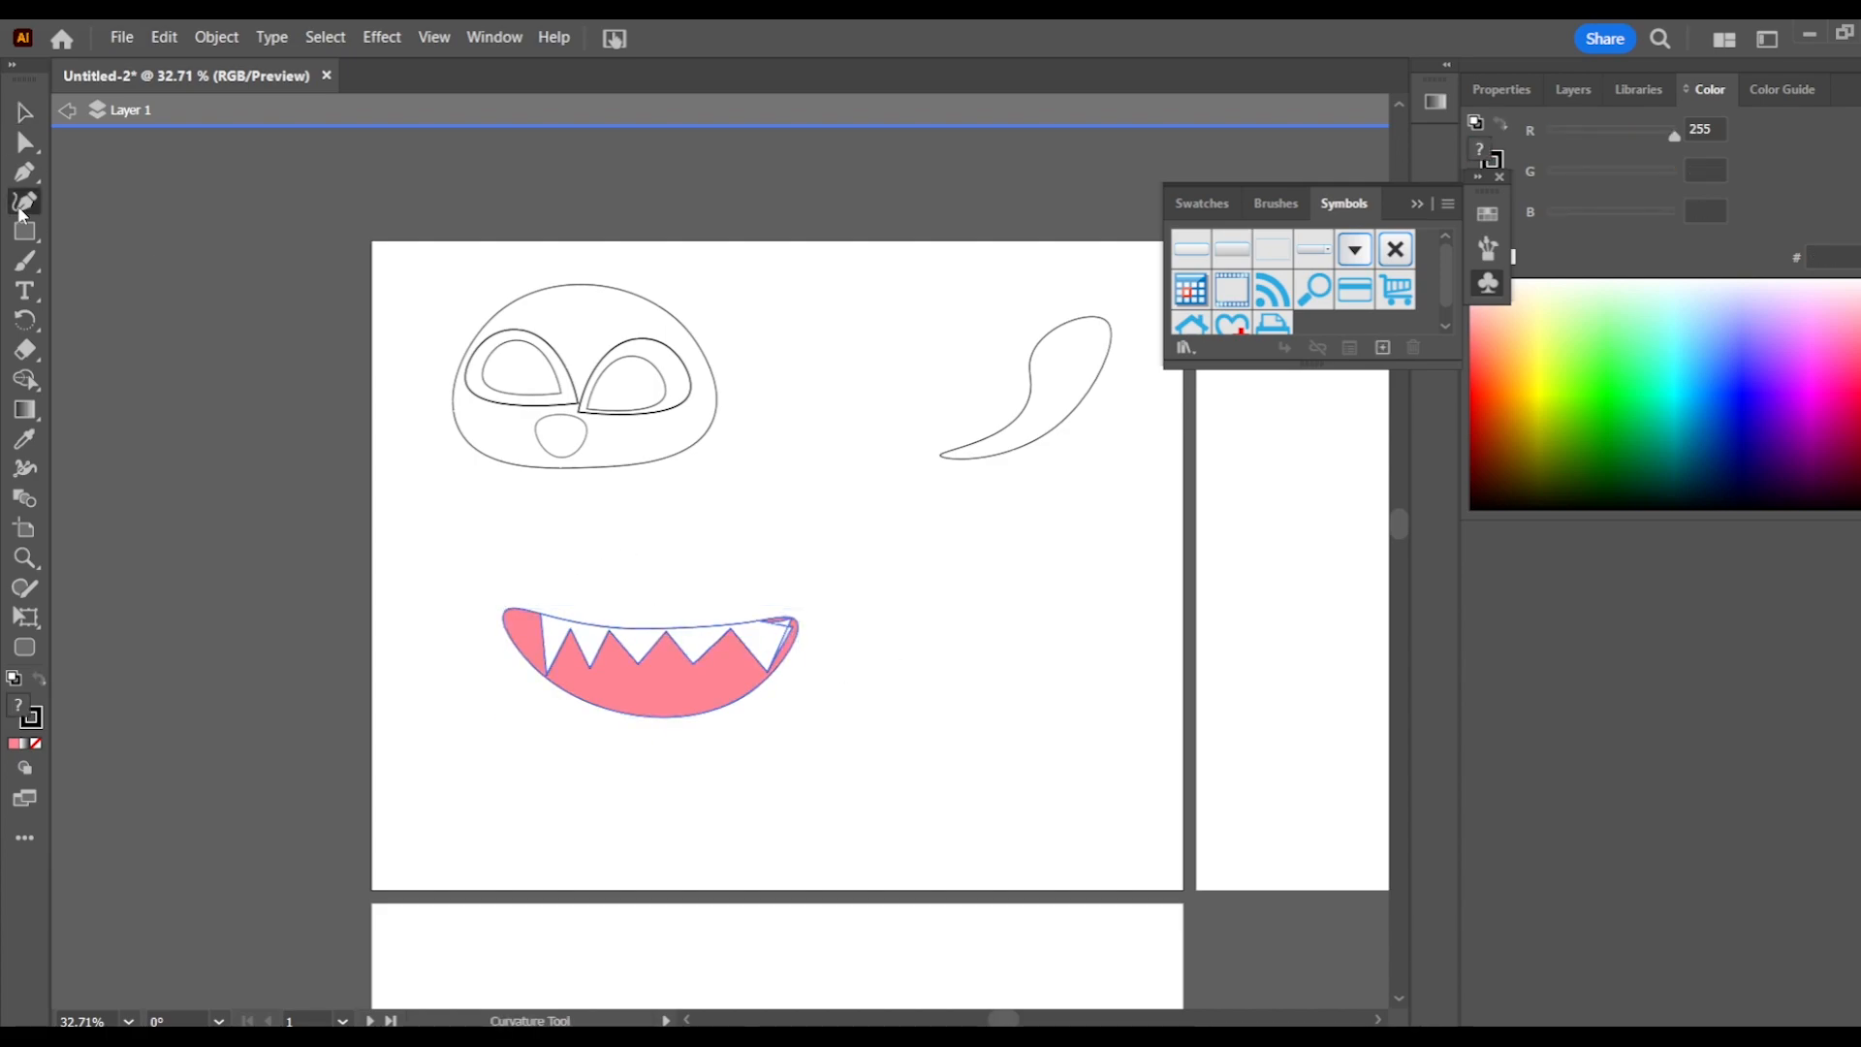
pyautogui.click(788, 632)
pyautogui.click(24, 111)
pyautogui.click(560, 601)
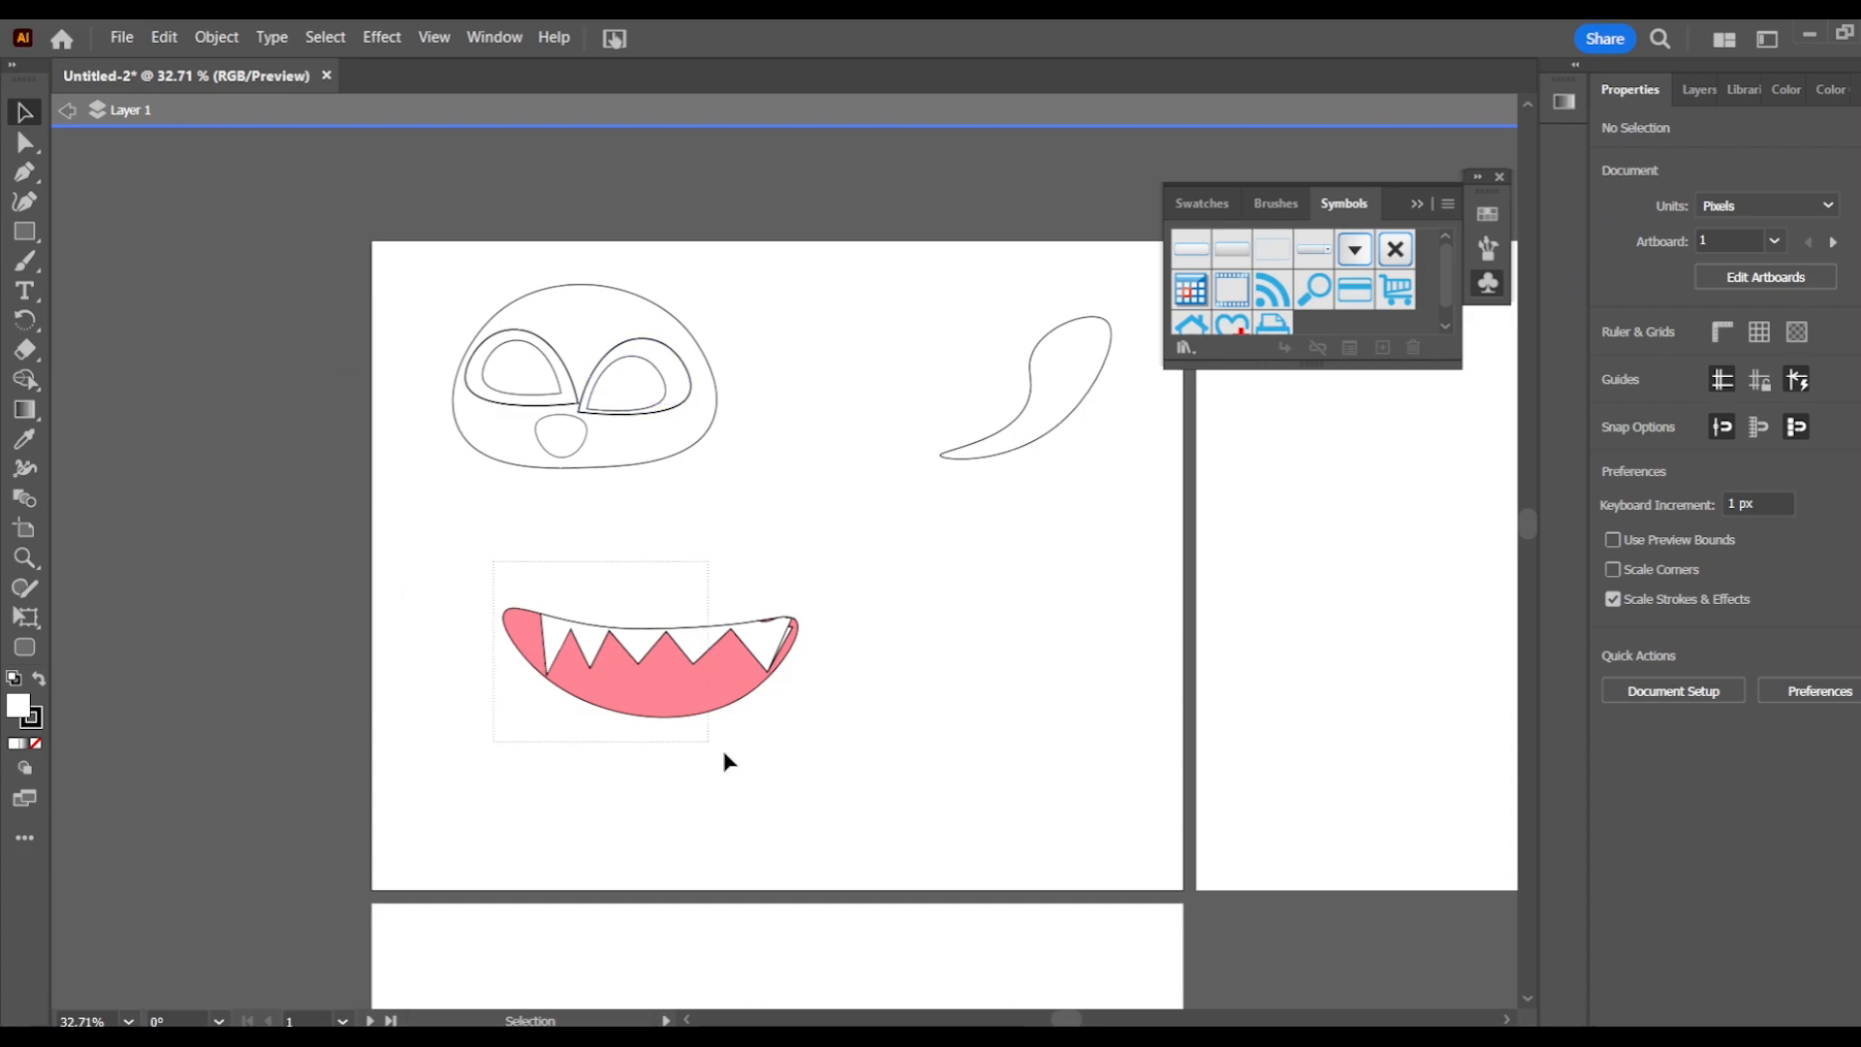
pyautogui.click(596, 658)
pyautogui.hotkey('shift', 'm')
pyautogui.hotkey('ctrl', '+')
pyautogui.hotkey('ctrl', '+')
pyautogui.hotkey('ctrl', '+')
pyautogui.hotkey('ctrl', '+')
pyautogui.hotkey('ctrl', '+')
pyautogui.moveTo(1406, 420)
pyautogui.mouseDown()
pyautogui.moveTo(1433, 432)
pyautogui.moveTo(1404, 378)
pyautogui.mouseUp()
pyautogui.hotkey('ctrl', 'z')
pyautogui.hotkey('ctrl', 'z')
pyautogui.hotkey('ctrl', 'z')
# Leave isolation, scale the mouth group down to about 292 × 108 px and place it just below the head.
pyautogui.click(85, 110)
pyautogui.keyDown('ctrl'); pyautogui.click(359, 208); pyautogui.keyUp('ctrl')
pyautogui.hotkey('ctrl', '-')
pyautogui.hotkey('ctrl', '-')
pyautogui.hotkey('ctrl', '-')
pyautogui.hotkey('ctrl', '-')
pyautogui.click(24, 114)
pyautogui.moveTo(565, 441); pyautogui.dragTo(1023, 651)
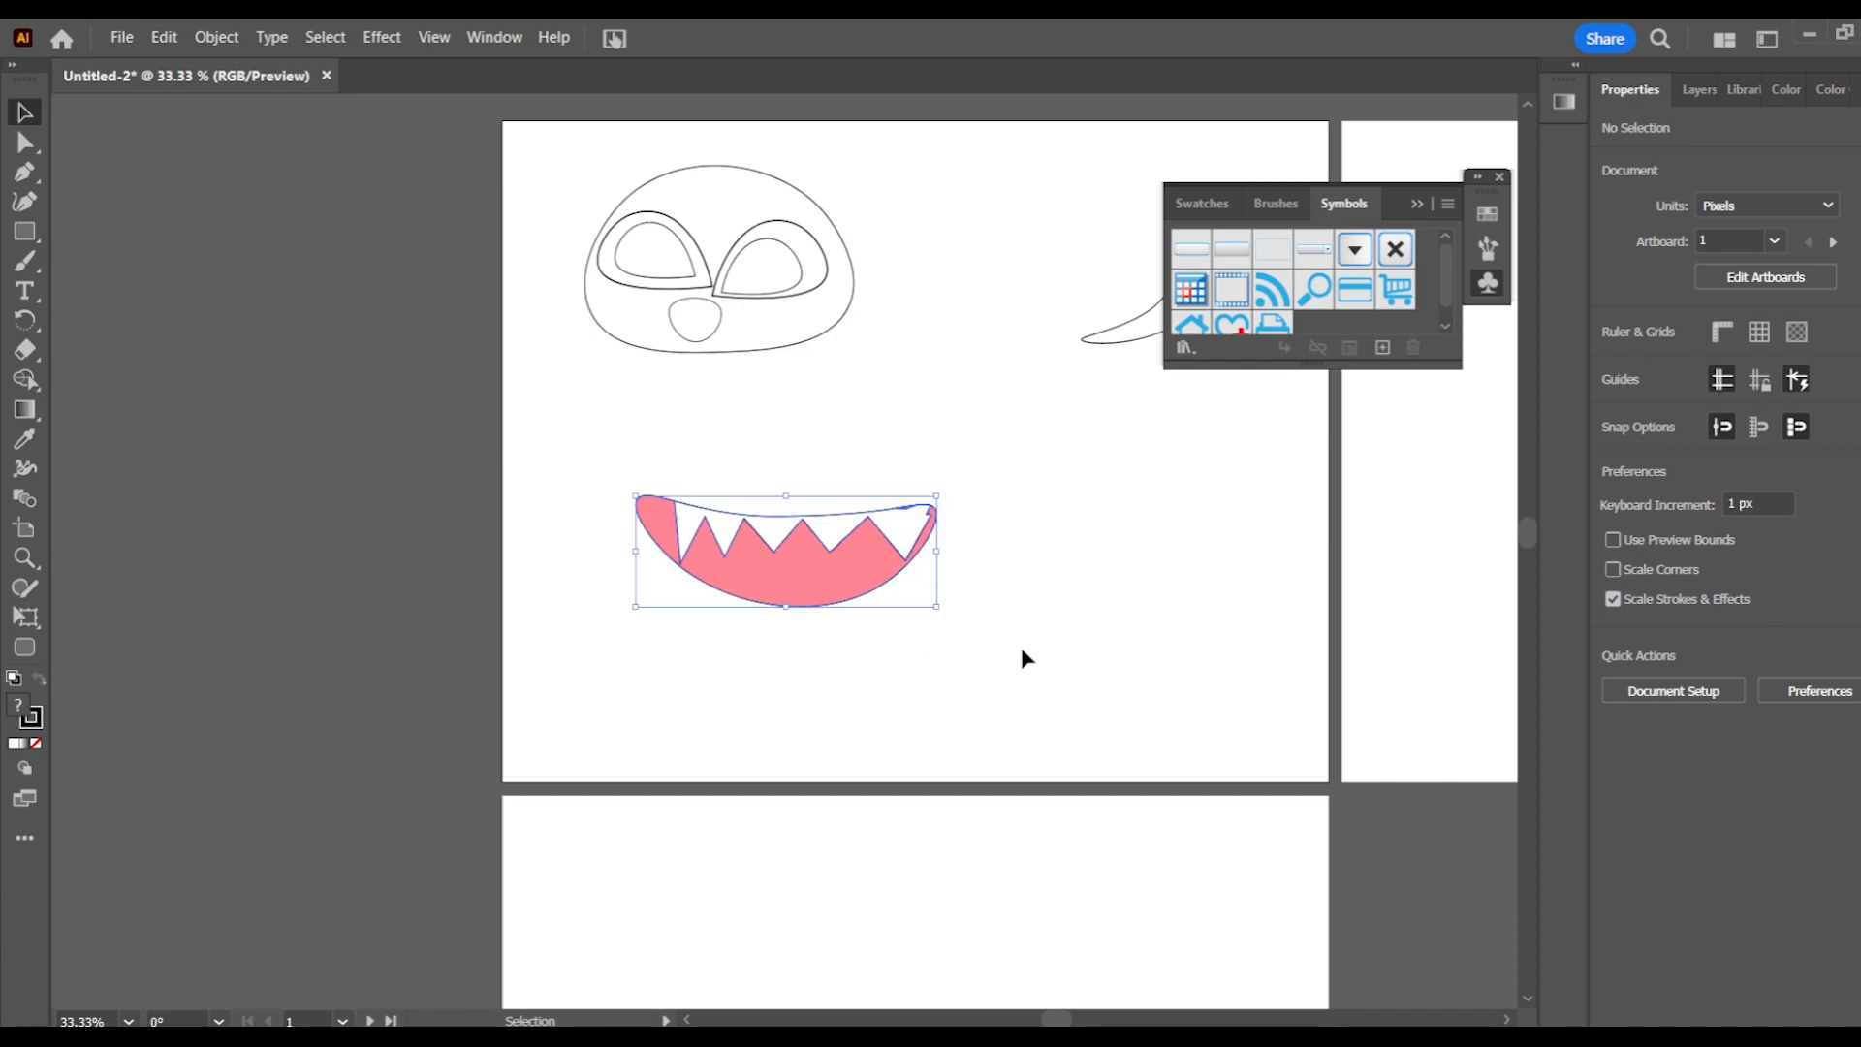
pyautogui.moveTo(937, 495); pyautogui.dragTo(749, 417)
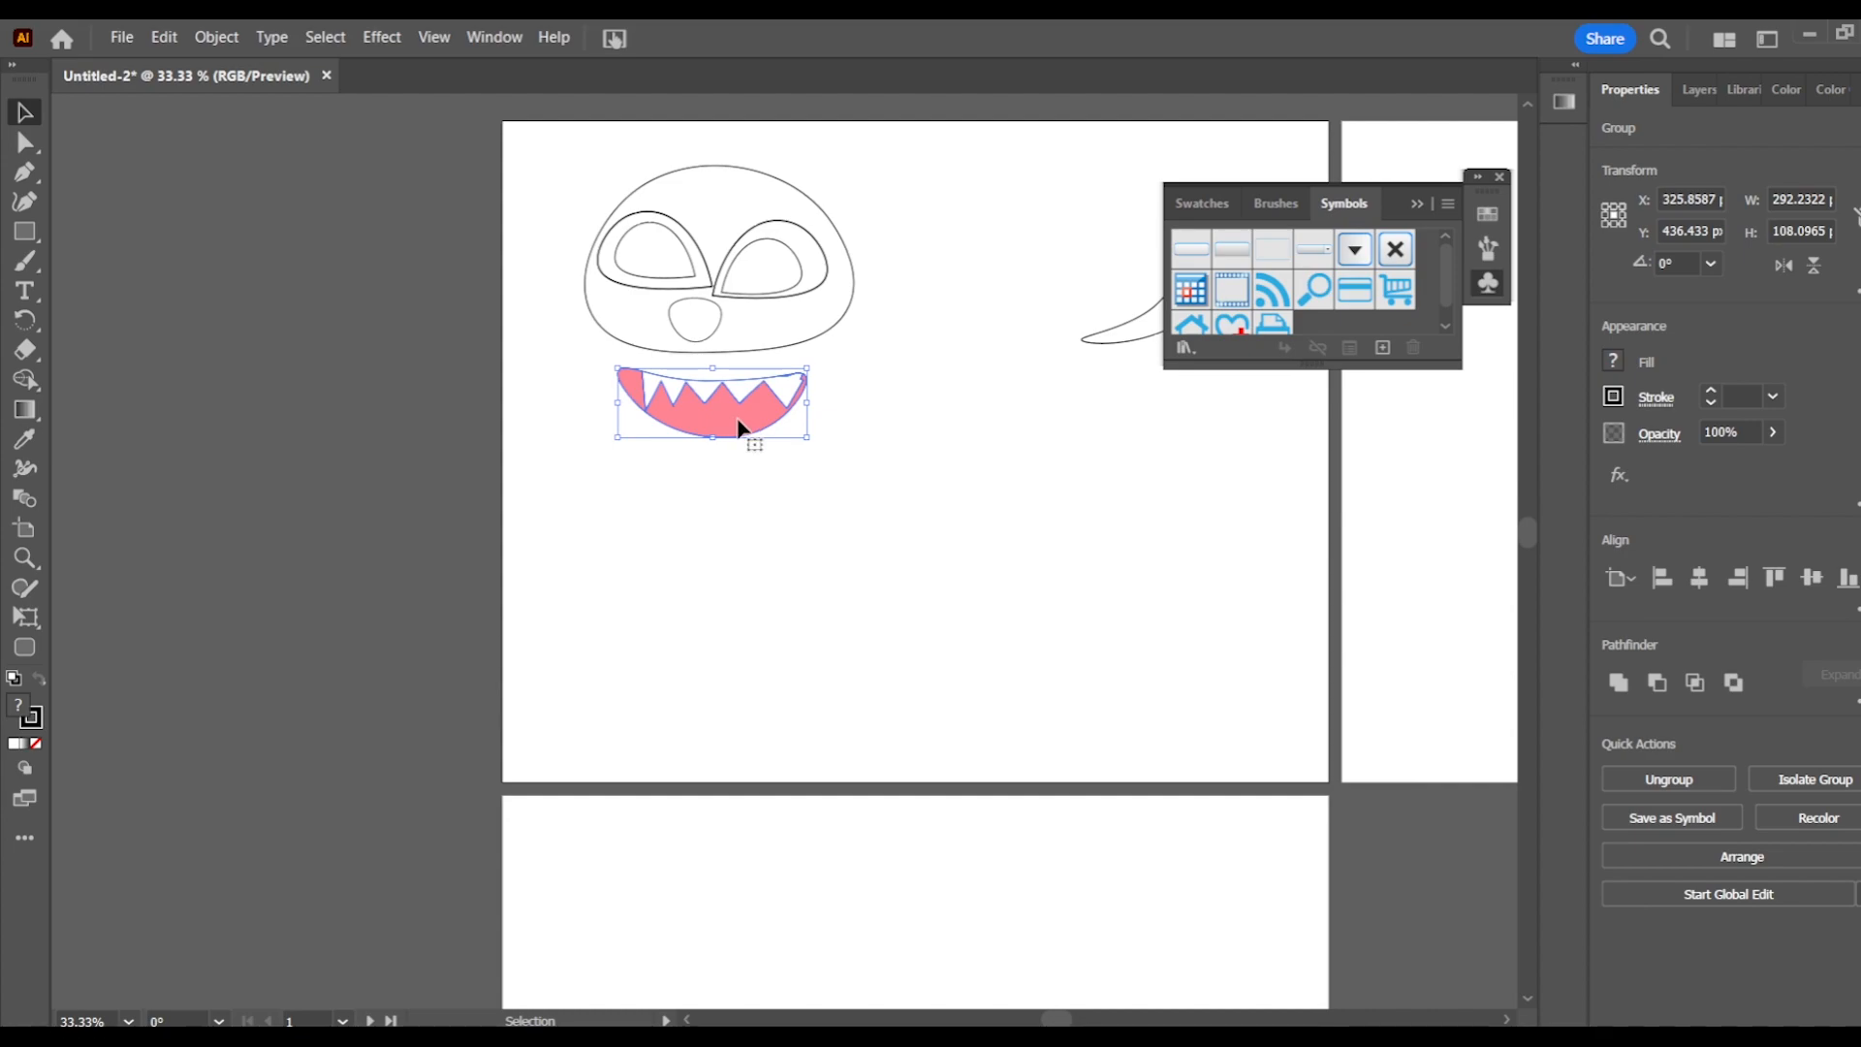
# Draw a closed rounded shape from three points below the mouth with the Curvature tool.
pyautogui.click(24, 200)
pyautogui.click(619, 493)
pyautogui.click(766, 489)
pyautogui.click(711, 636)
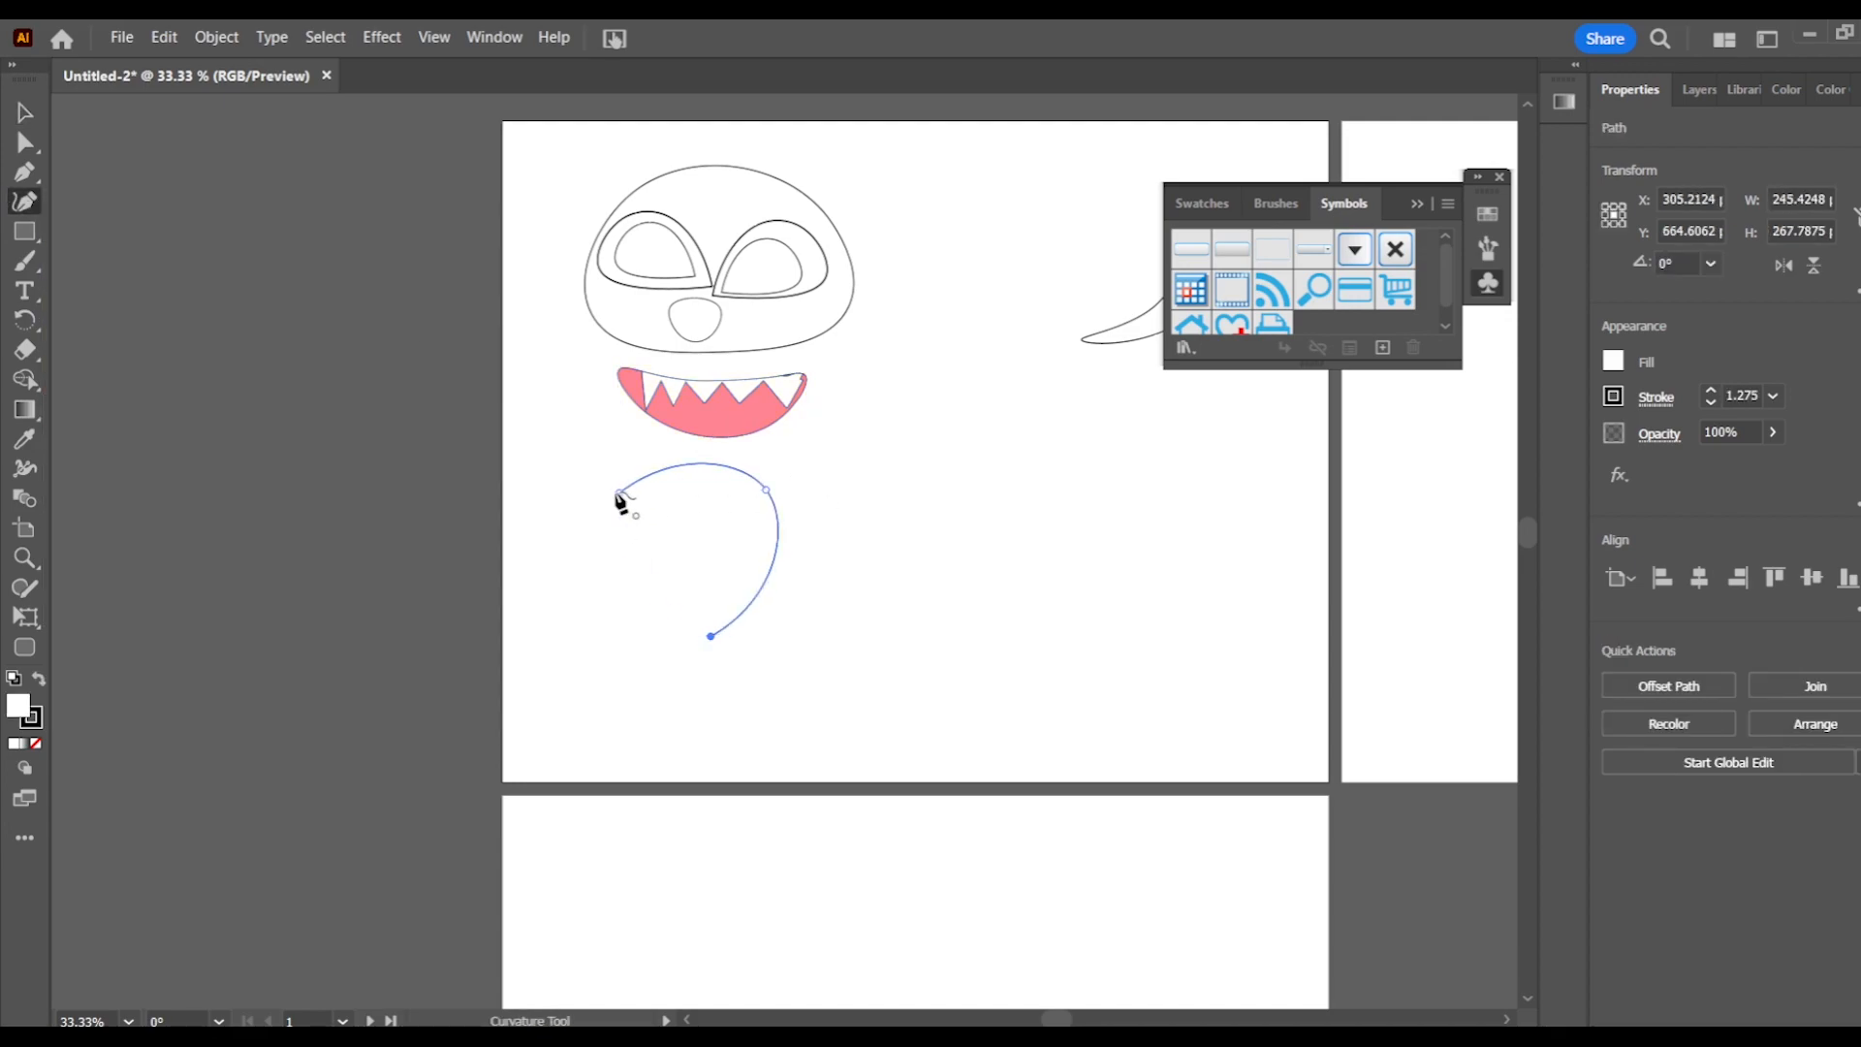
pyautogui.click(619, 493)
pyautogui.press('v')
# Reshape and rotate the rounded shape into an upright egg and move it to the right of the face, below the ear.
pyautogui.moveTo(741, 489); pyautogui.dragTo(776, 519)
pyautogui.click(25, 201)
pyautogui.moveTo(732, 666); pyautogui.dragTo(731, 673)
pyautogui.press('v')
pyautogui.press('r')
pyautogui.moveTo(843, 665); pyautogui.dragTo(635, 524)
pyautogui.press('v')
pyautogui.click(616, 676)
pyautogui.moveTo(812, 576); pyautogui.dragTo(809, 643)
pyautogui.click(866, 507)
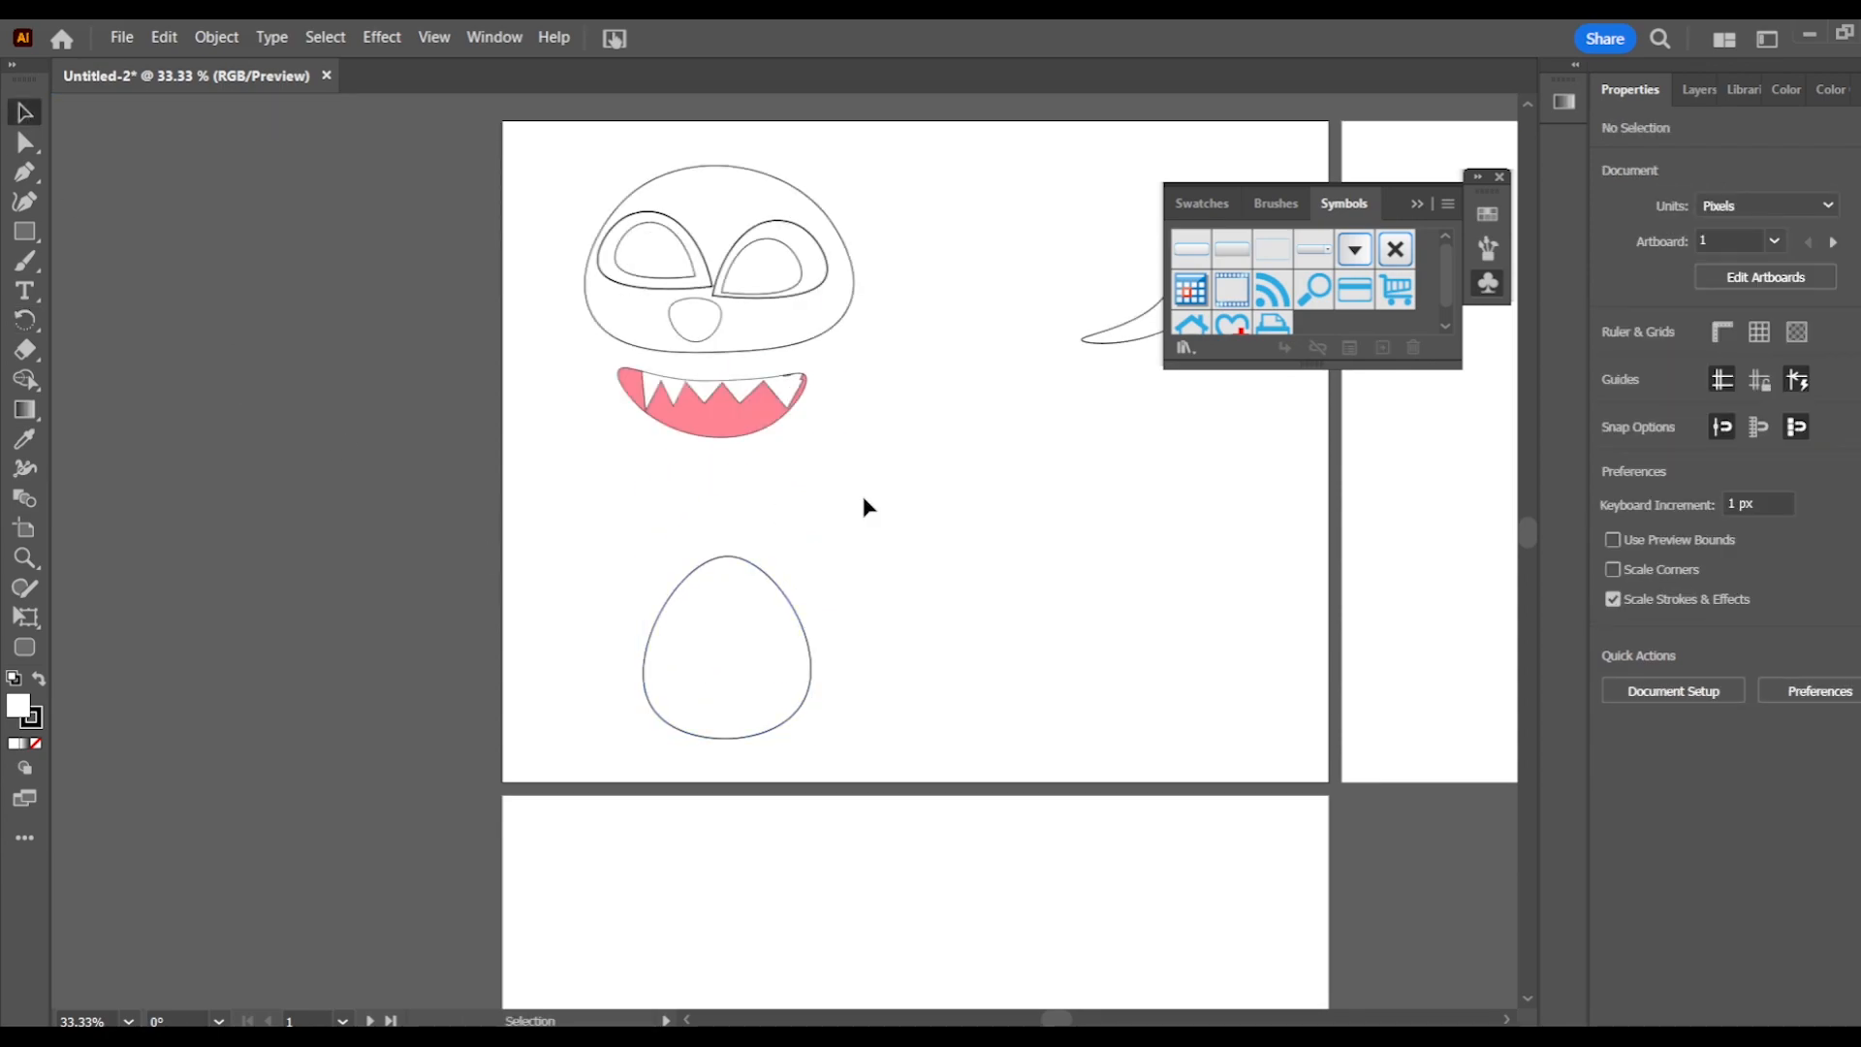
pyautogui.moveTo(658, 622); pyautogui.dragTo(959, 491)
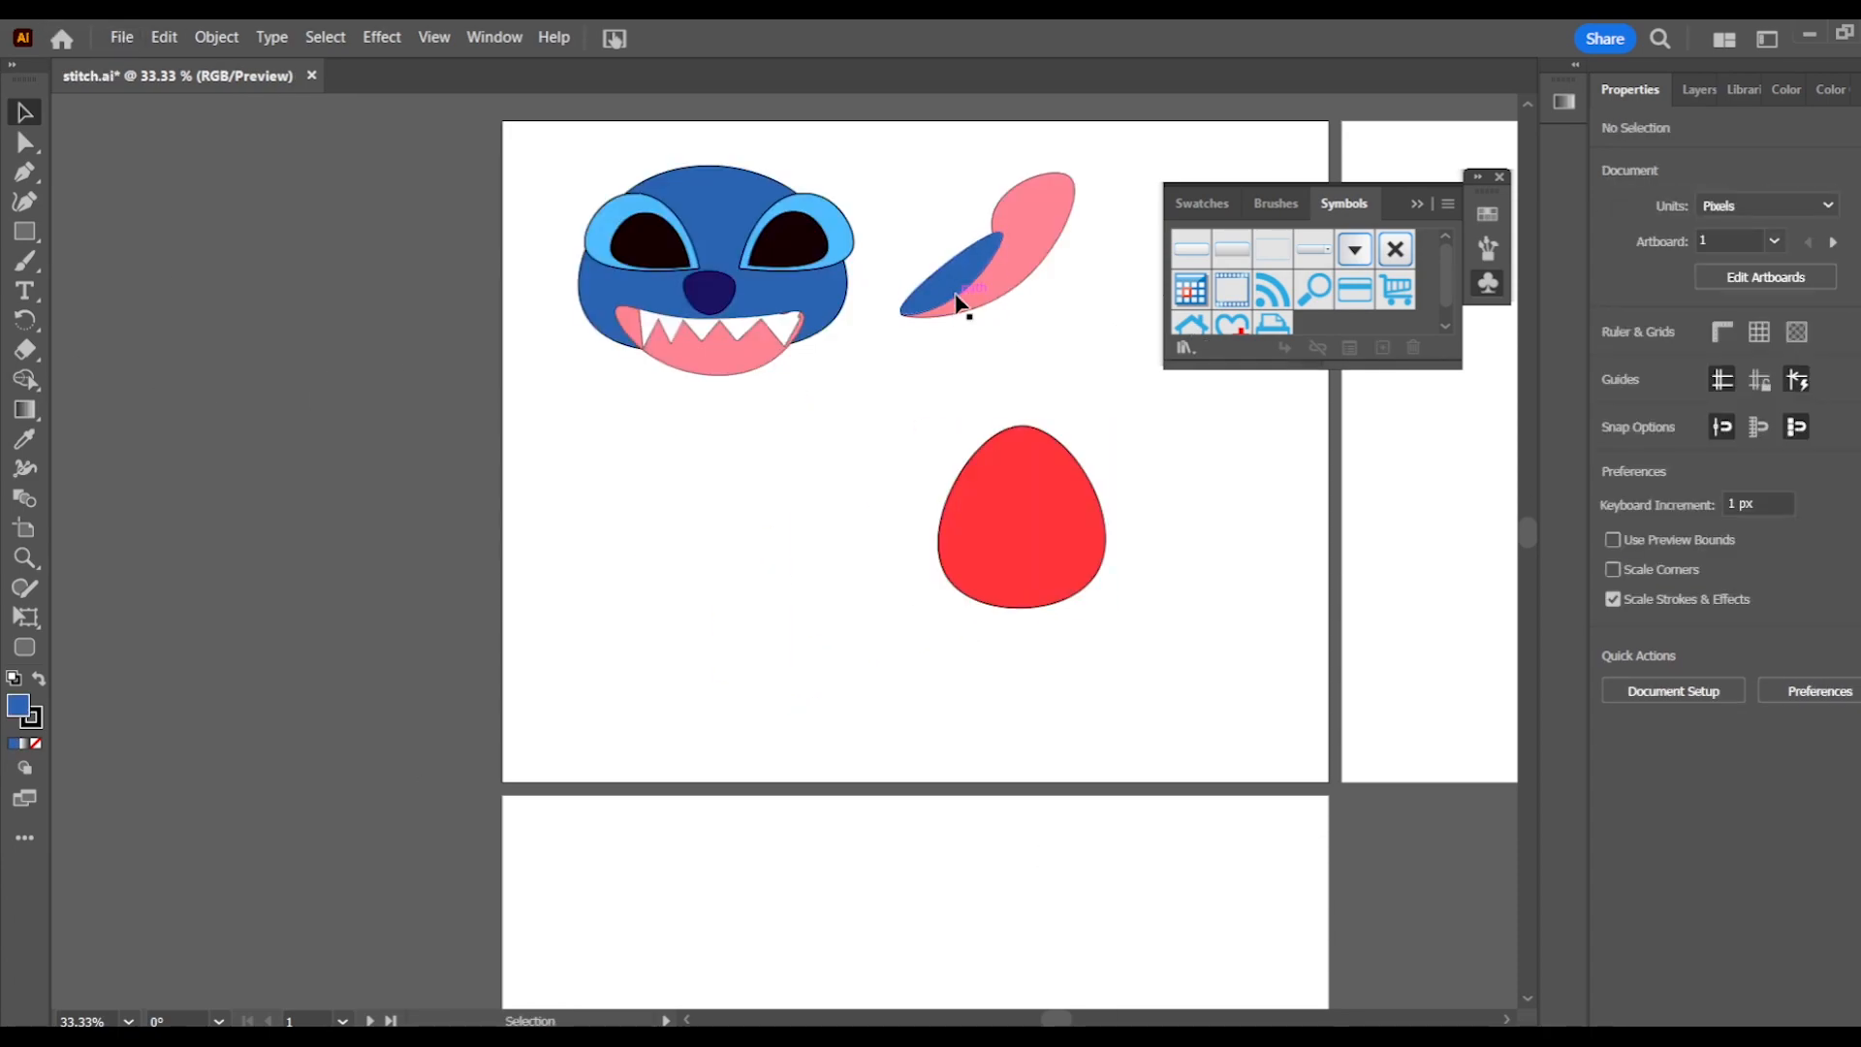
# Remove the stroke from the ear's blue part and move that part off the pink ear shape.
pyautogui.click(959, 301)
pyautogui.click(1613, 395)
pyautogui.click(1343, 486)
pyautogui.click(1169, 434)
pyautogui.click(922, 300)
pyautogui.click(878, 386)
pyautogui.moveTo(936, 283); pyautogui.dragTo(833, 437)
# Enlarge the pink ear shape to about 324 × 277 px.
pyautogui.click(942, 325)
pyautogui.click(1024, 223)
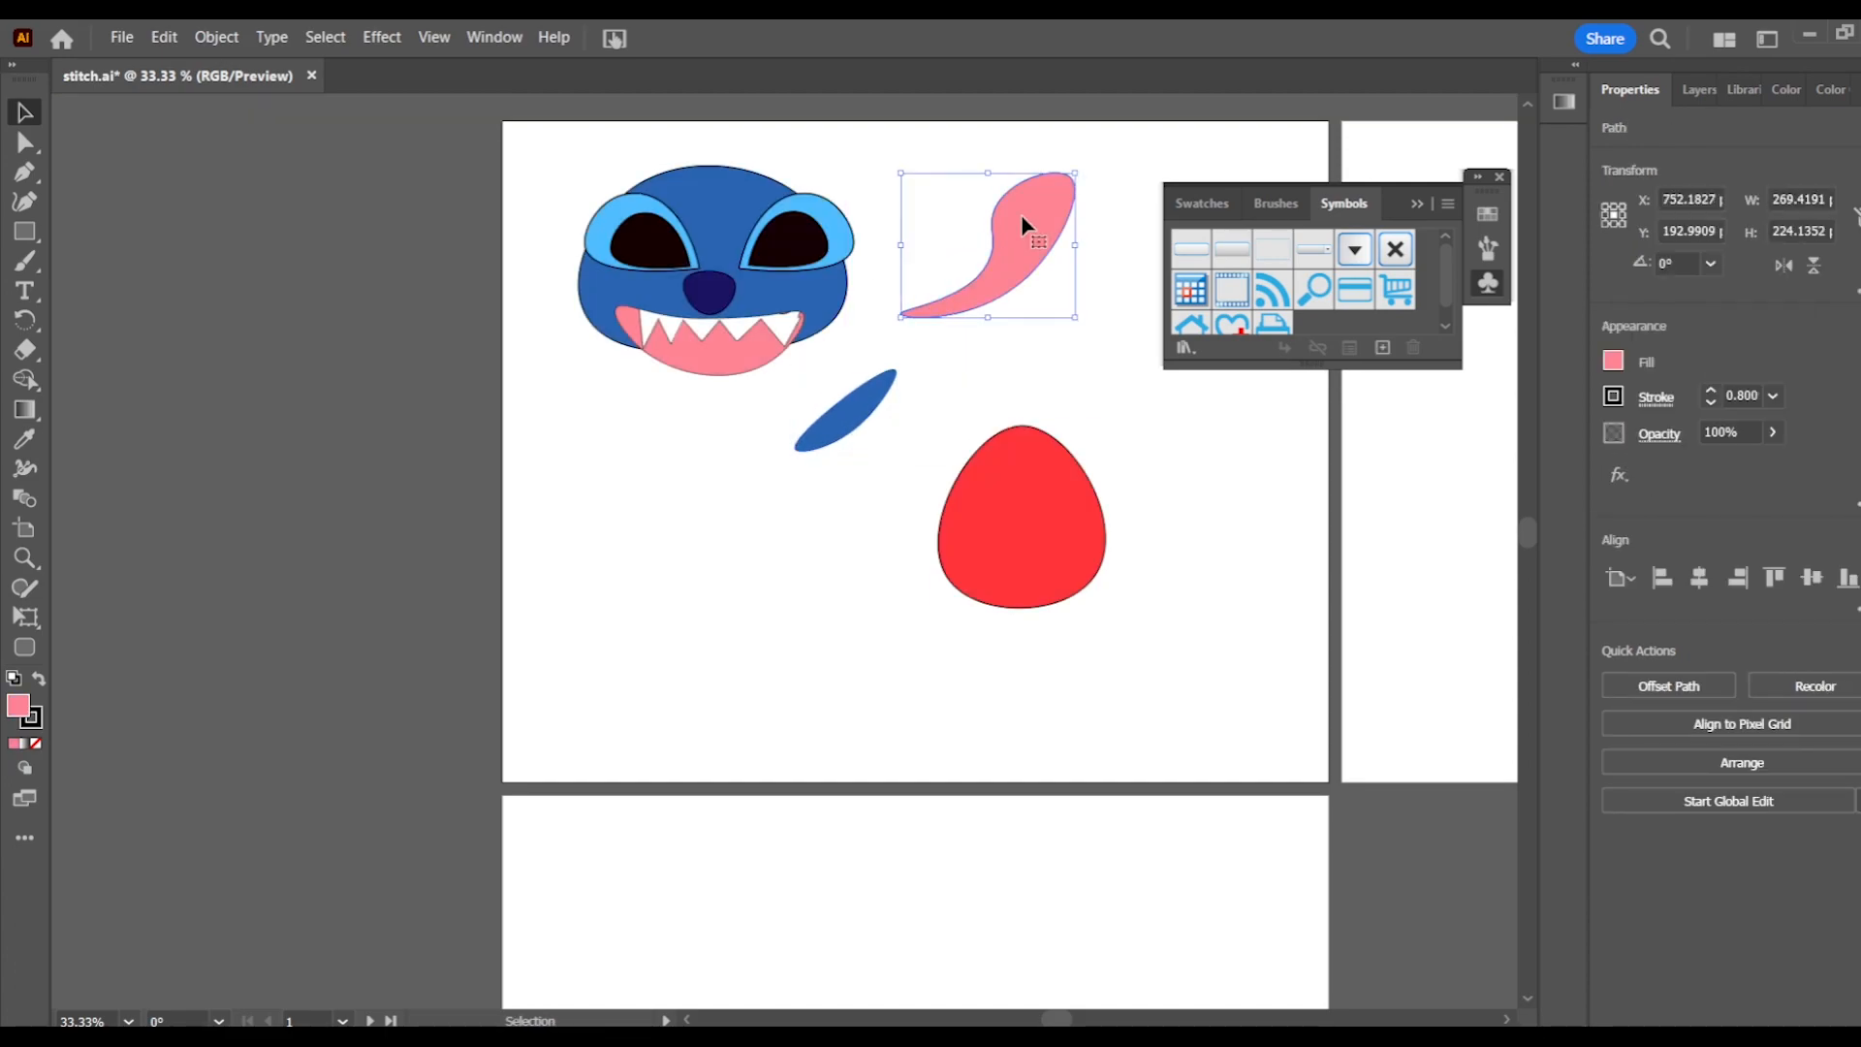
pyautogui.moveTo(1074, 173); pyautogui.dragTo(1109, 294)
pyautogui.hotkey('ctrl', 'z')
pyautogui.press('z')
pyautogui.click(25, 115)
pyautogui.moveTo(1074, 526); pyautogui.dragTo(1111, 493)
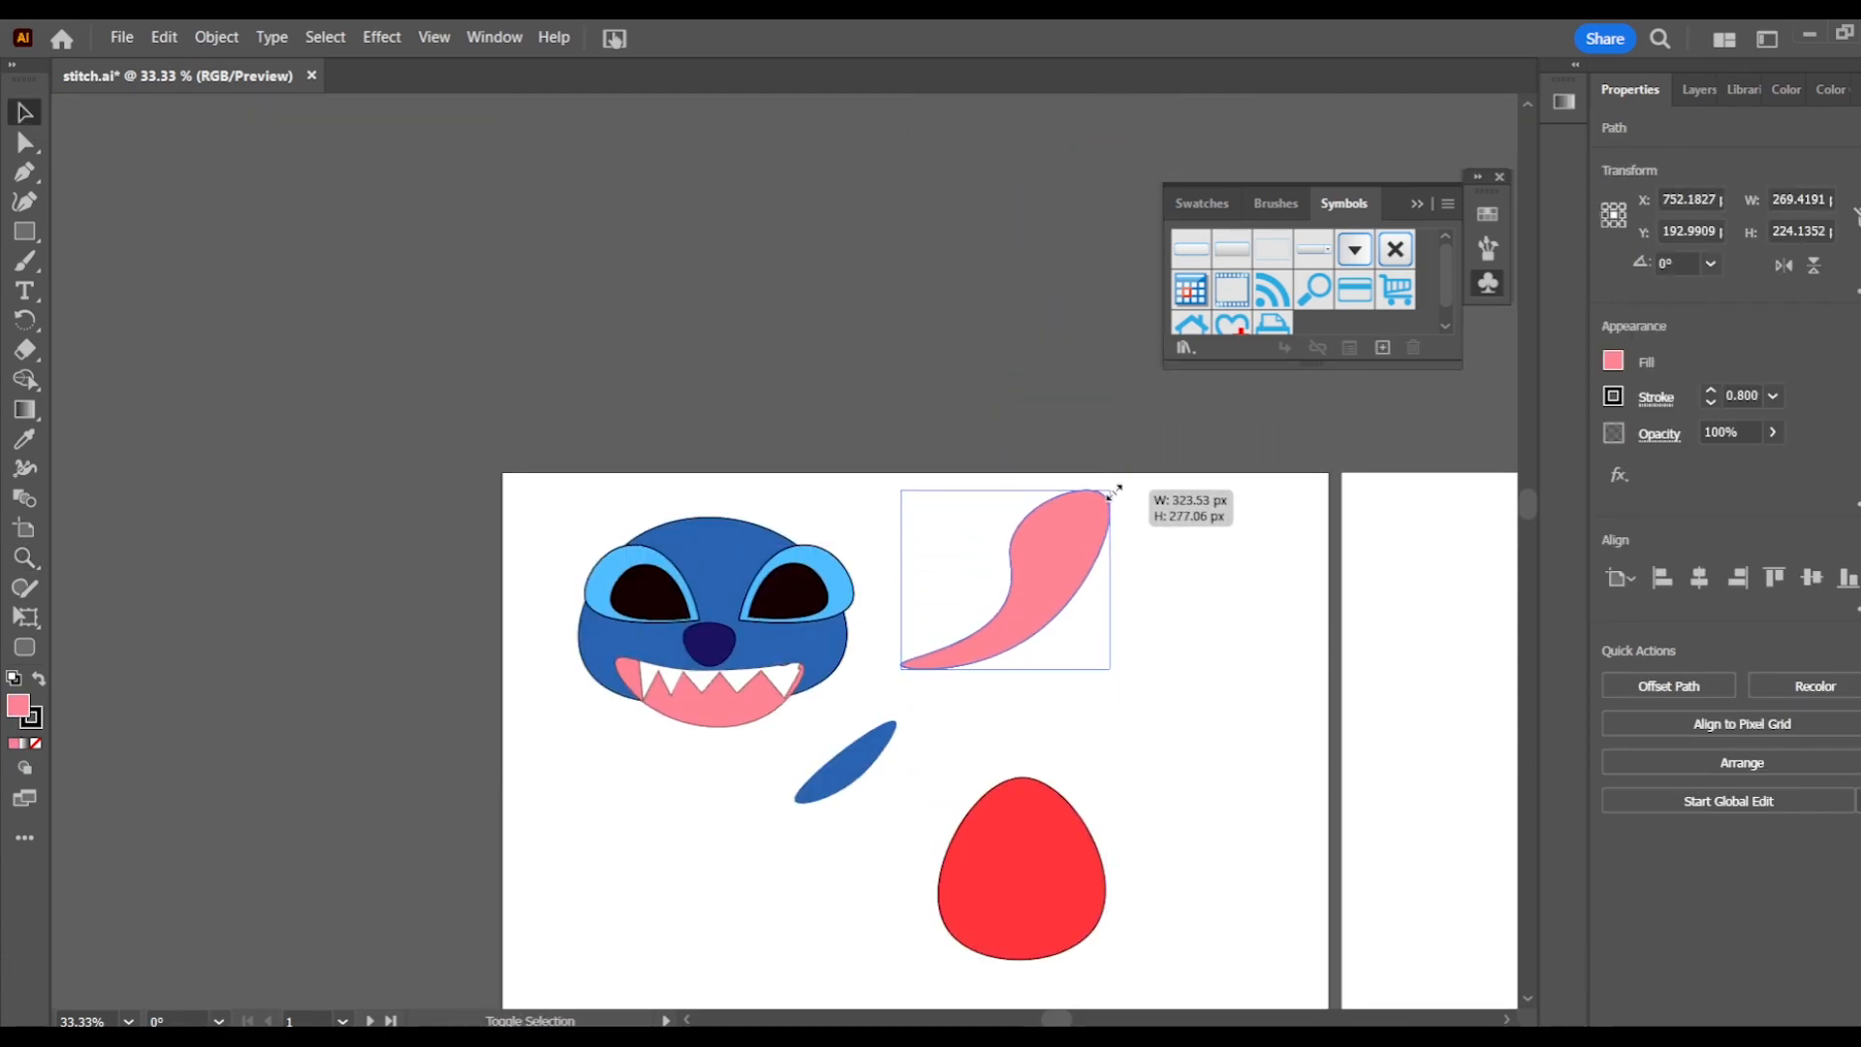
# Place the blue part back along the ear's lower edge and group the two ear pieces.
pyautogui.click(893, 747)
pyautogui.moveTo(868, 758); pyautogui.dragTo(1013, 584)
pyautogui.moveTo(973, 627); pyautogui.dragTo(1019, 583)
pyautogui.moveTo(940, 526); pyautogui.dragTo(1115, 639)
pyautogui.hotkey('ctrl', 'g')
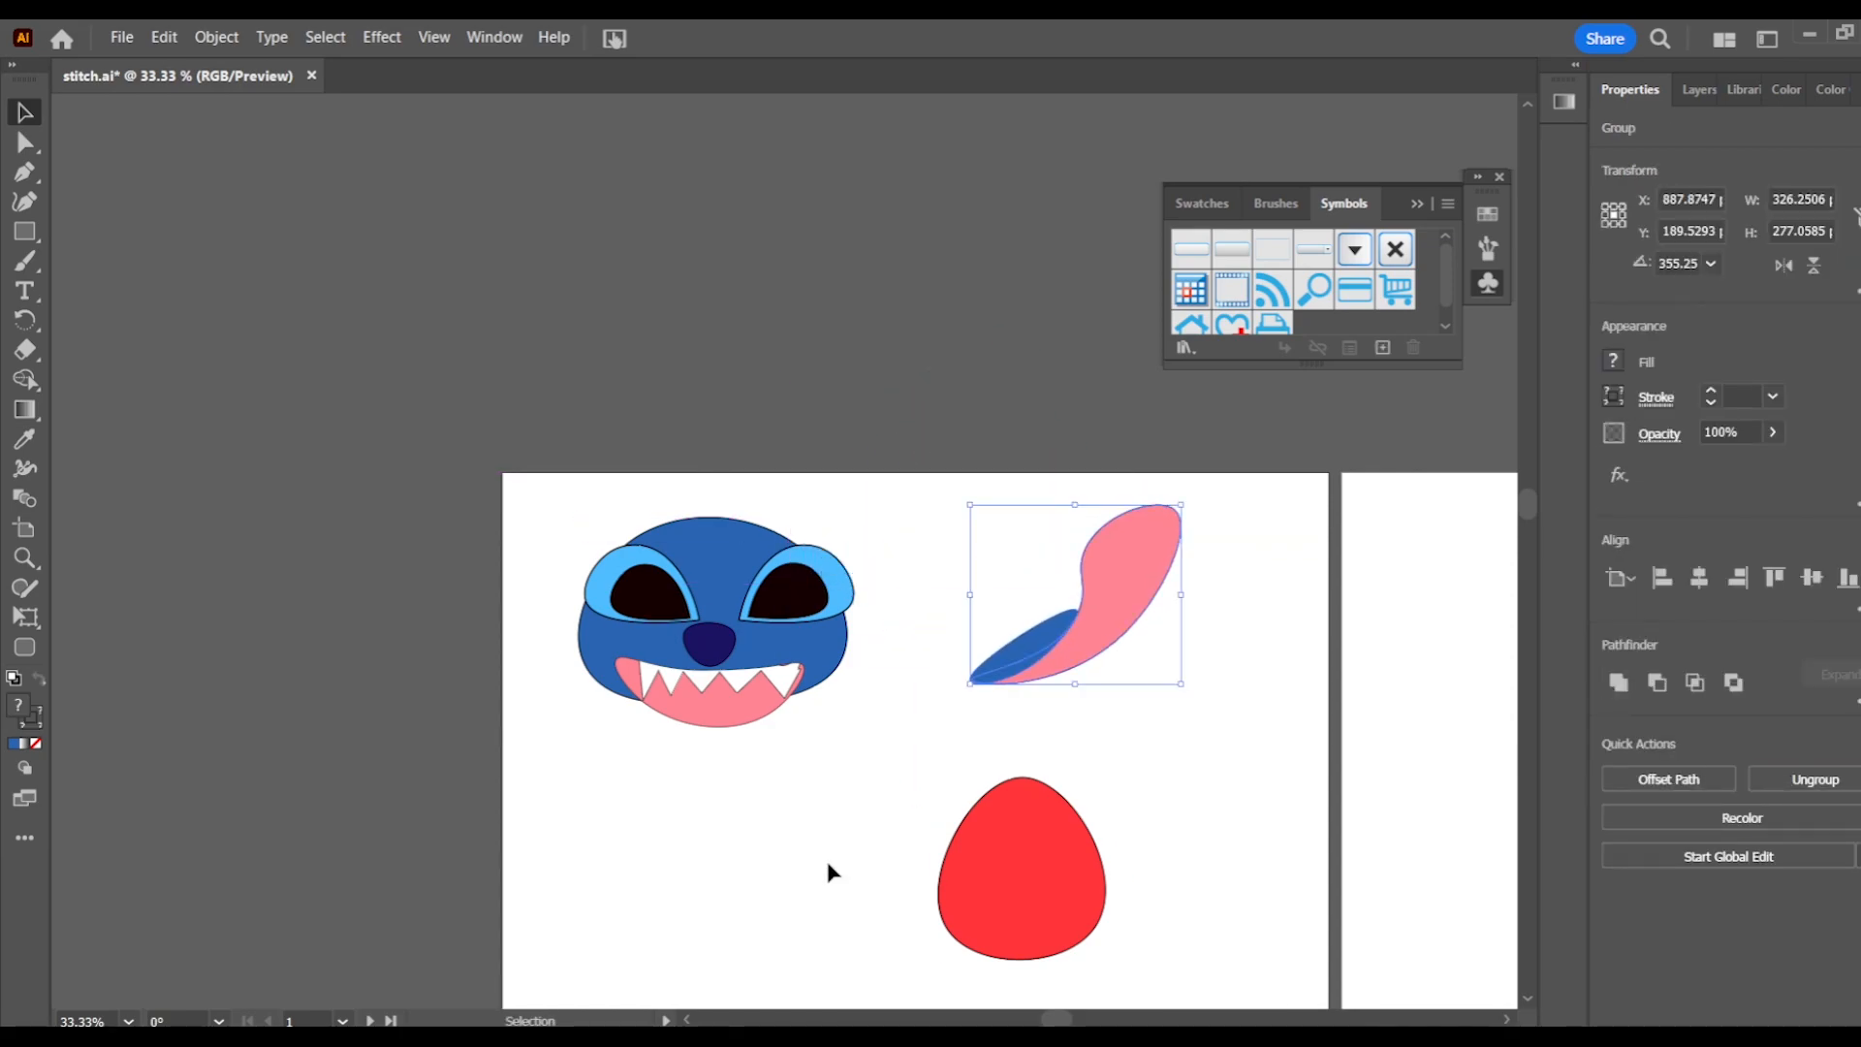
pyautogui.click(830, 872)
# Zoom in on the ear and turn off Edit Selected Paths in the Paintbrush options.
pyautogui.press('b')
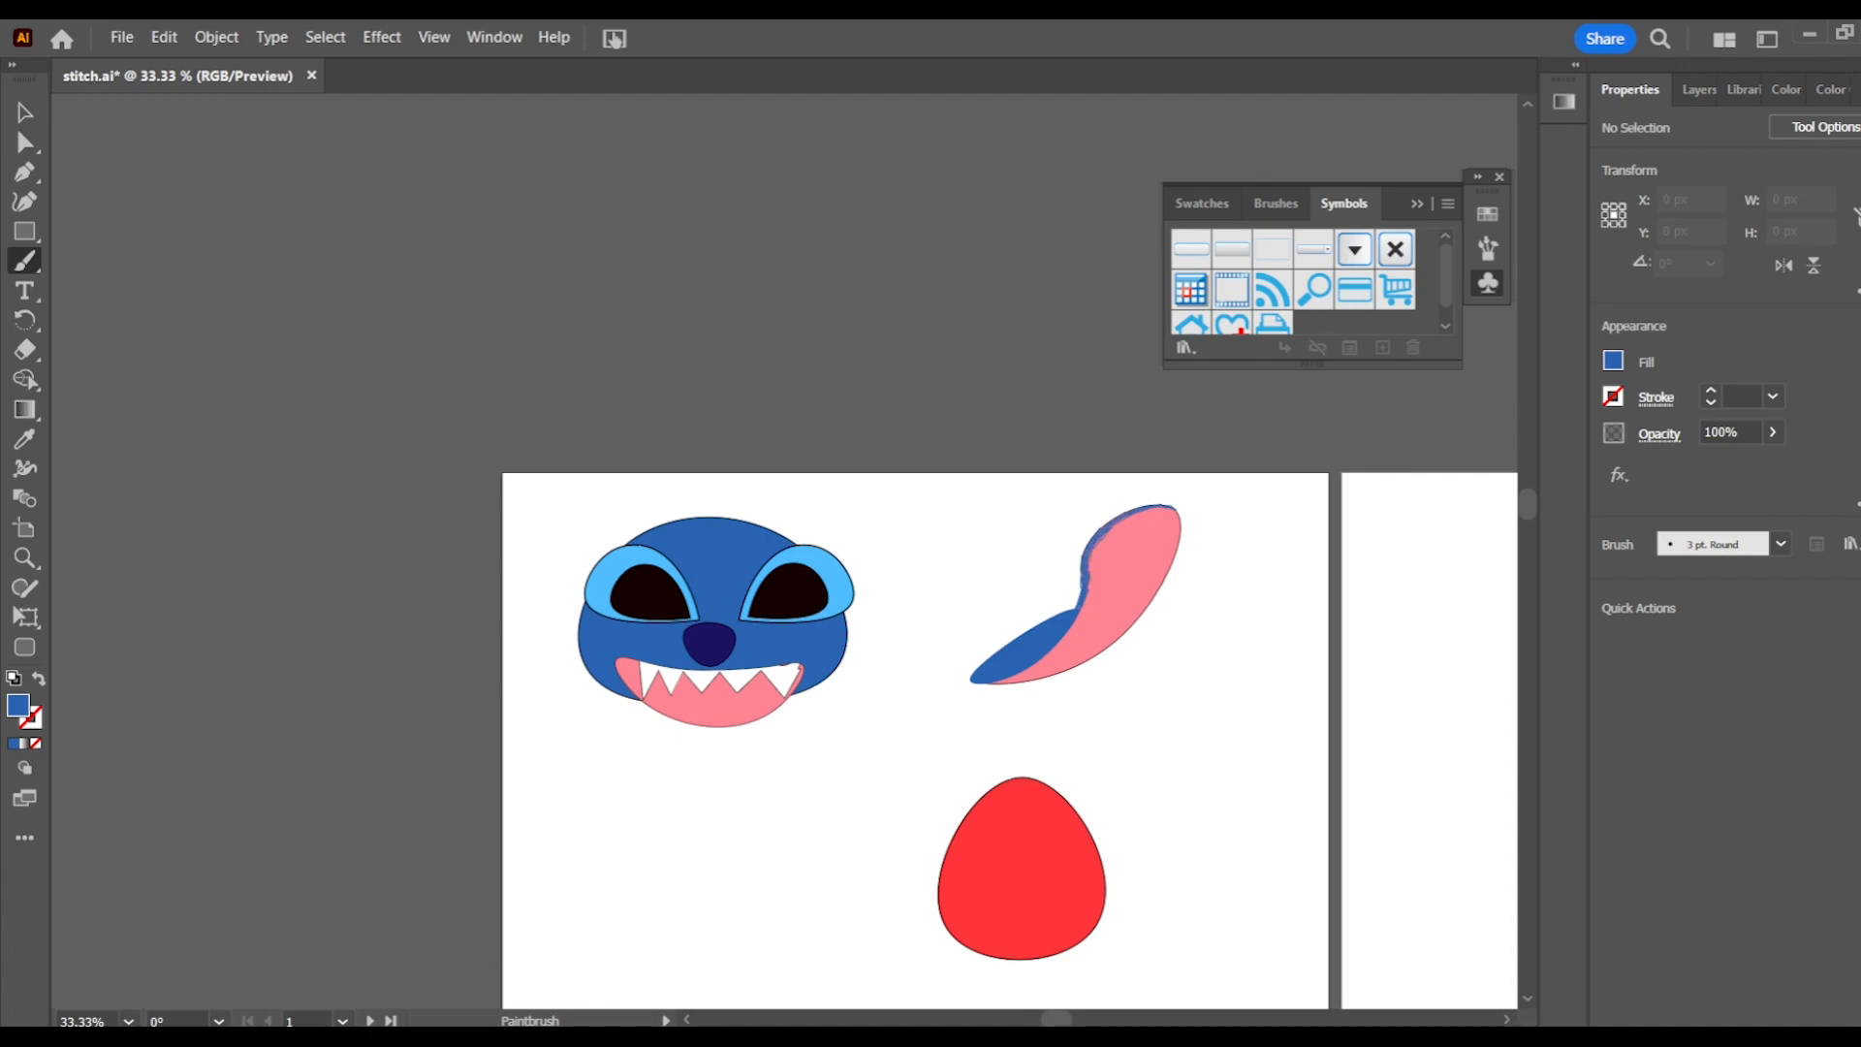
pyautogui.scroll(5, 1178, 552)
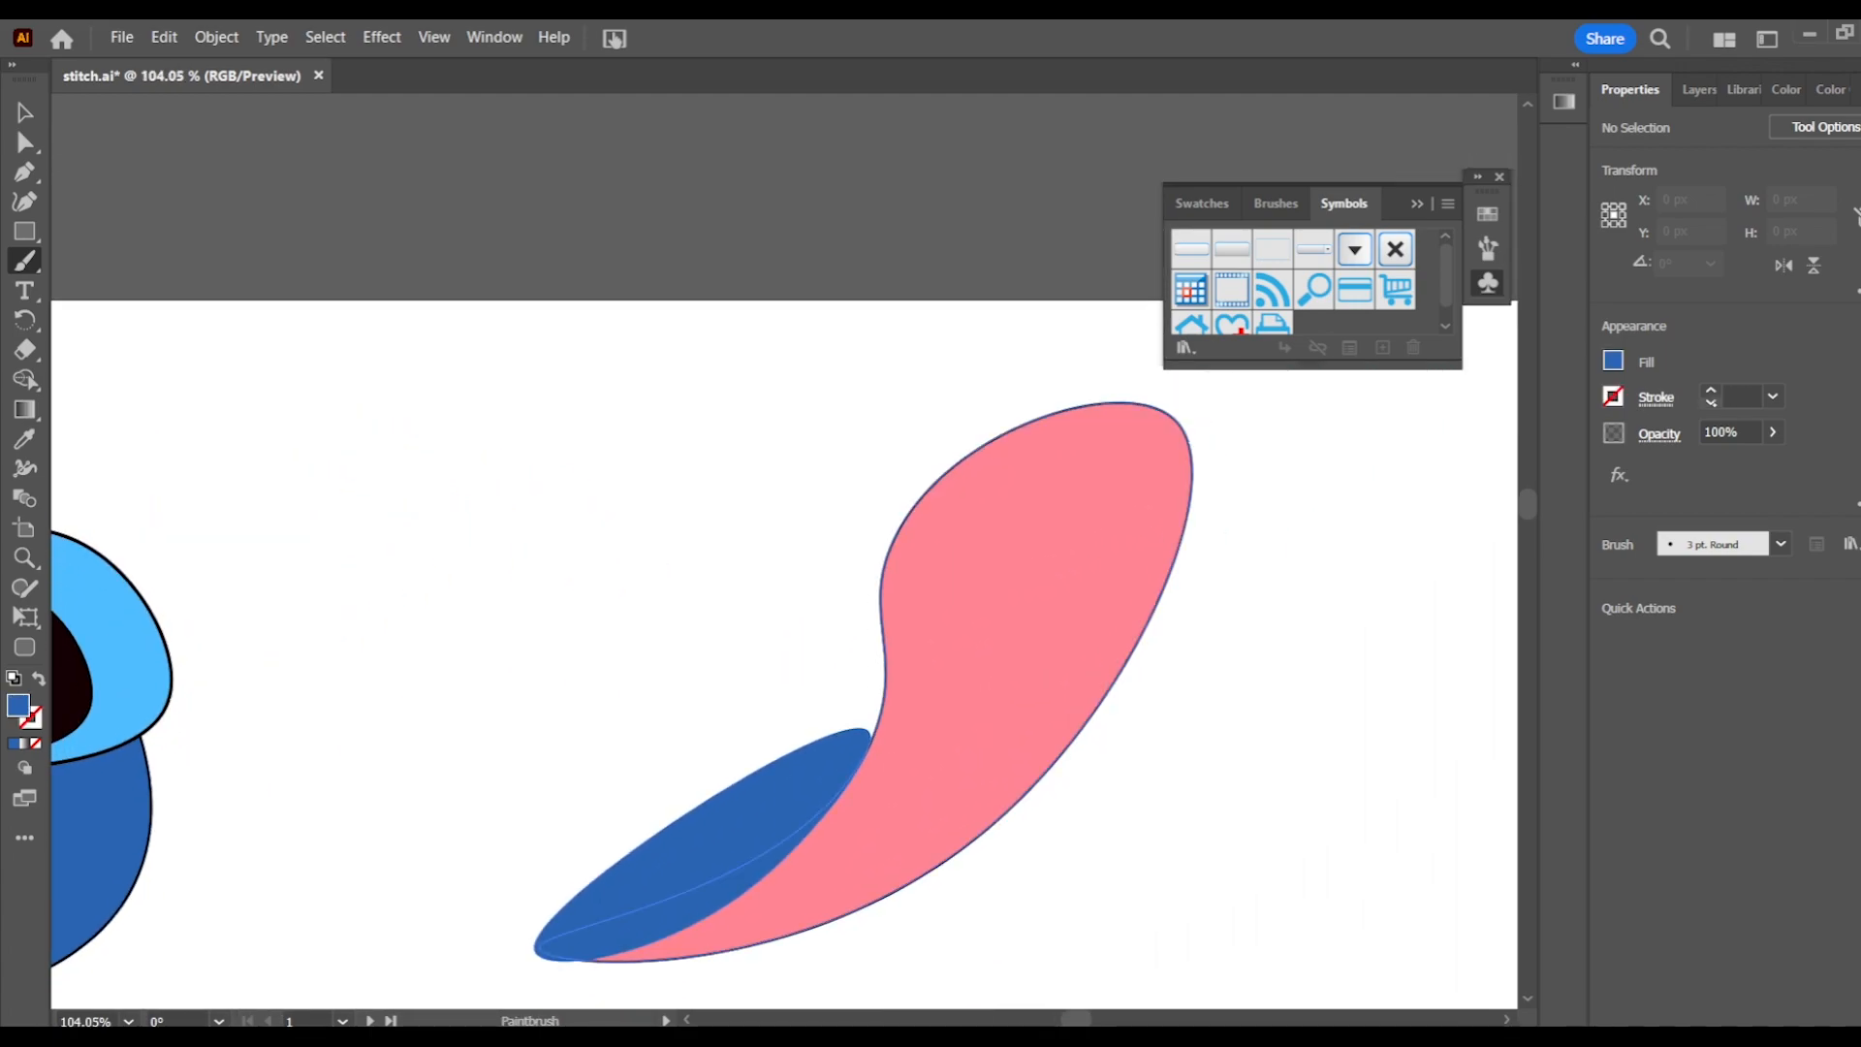
pyautogui.click(1699, 89)
pyautogui.click(1630, 89)
pyautogui.click(1826, 127)
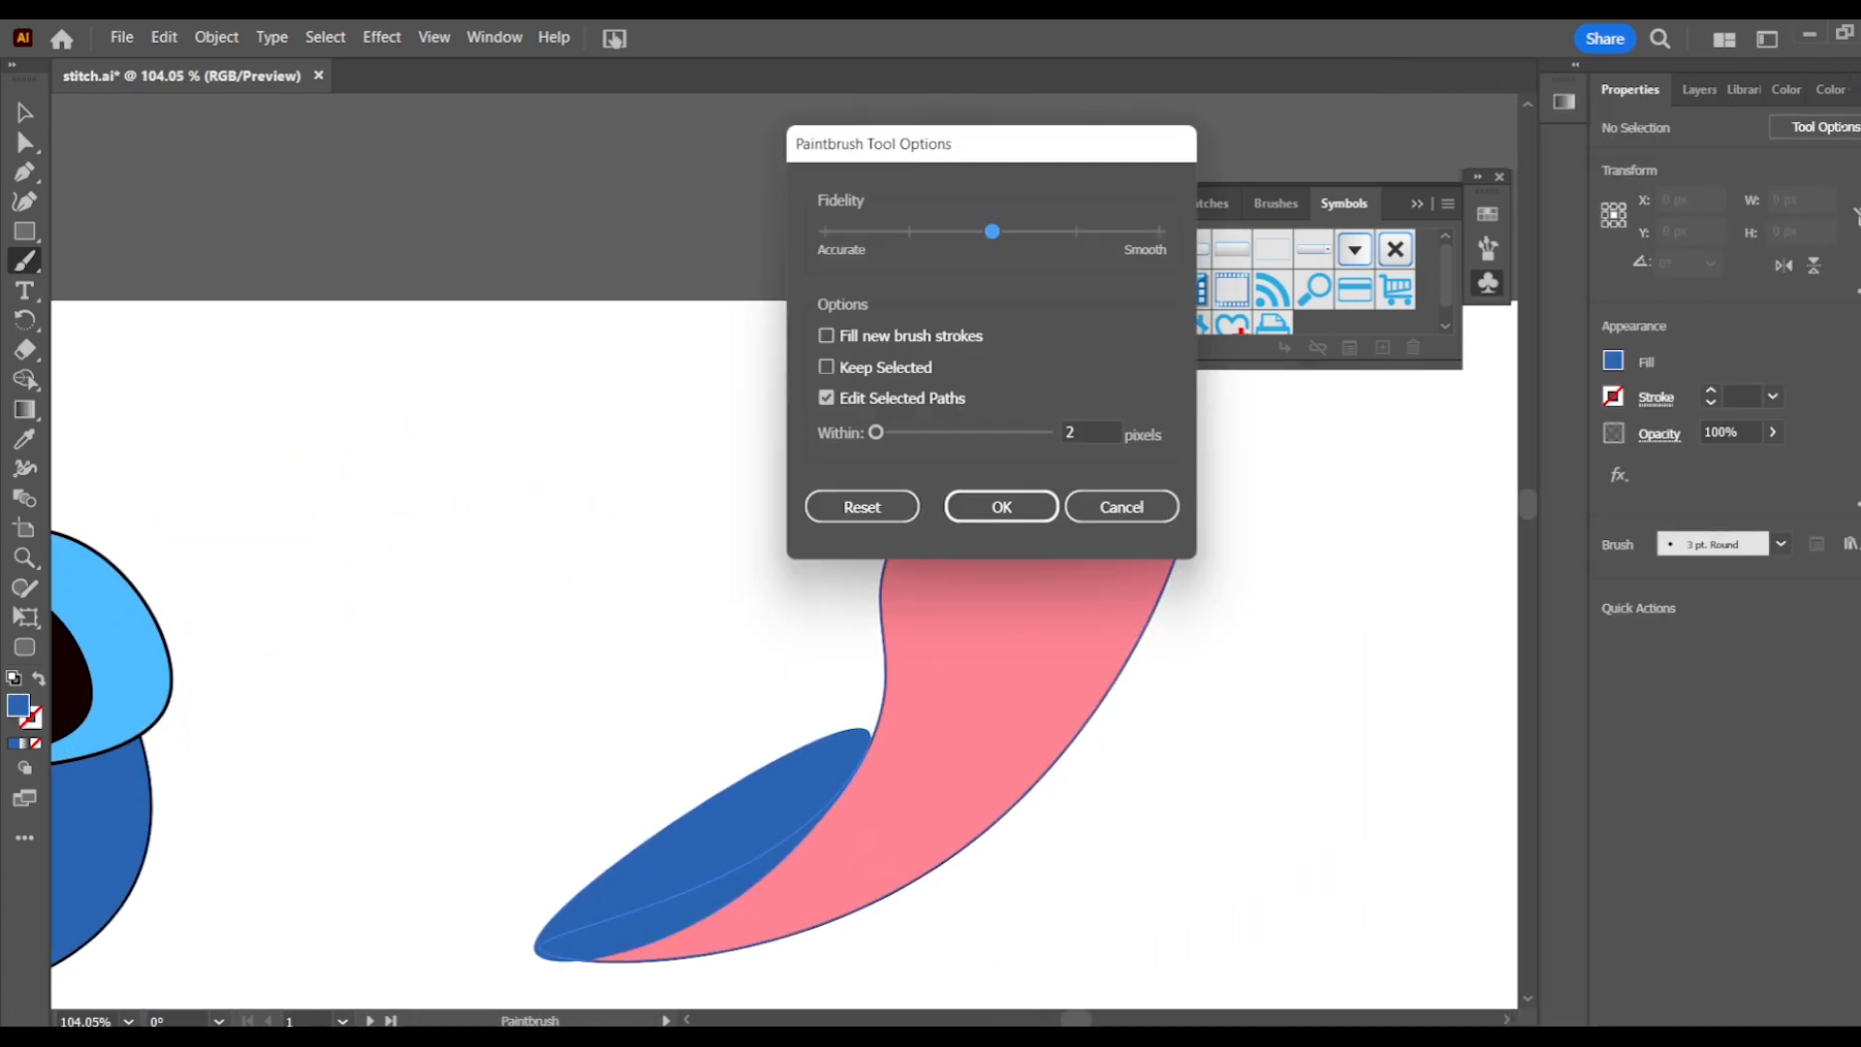
pyautogui.click(826, 397)
pyautogui.click(1002, 506)
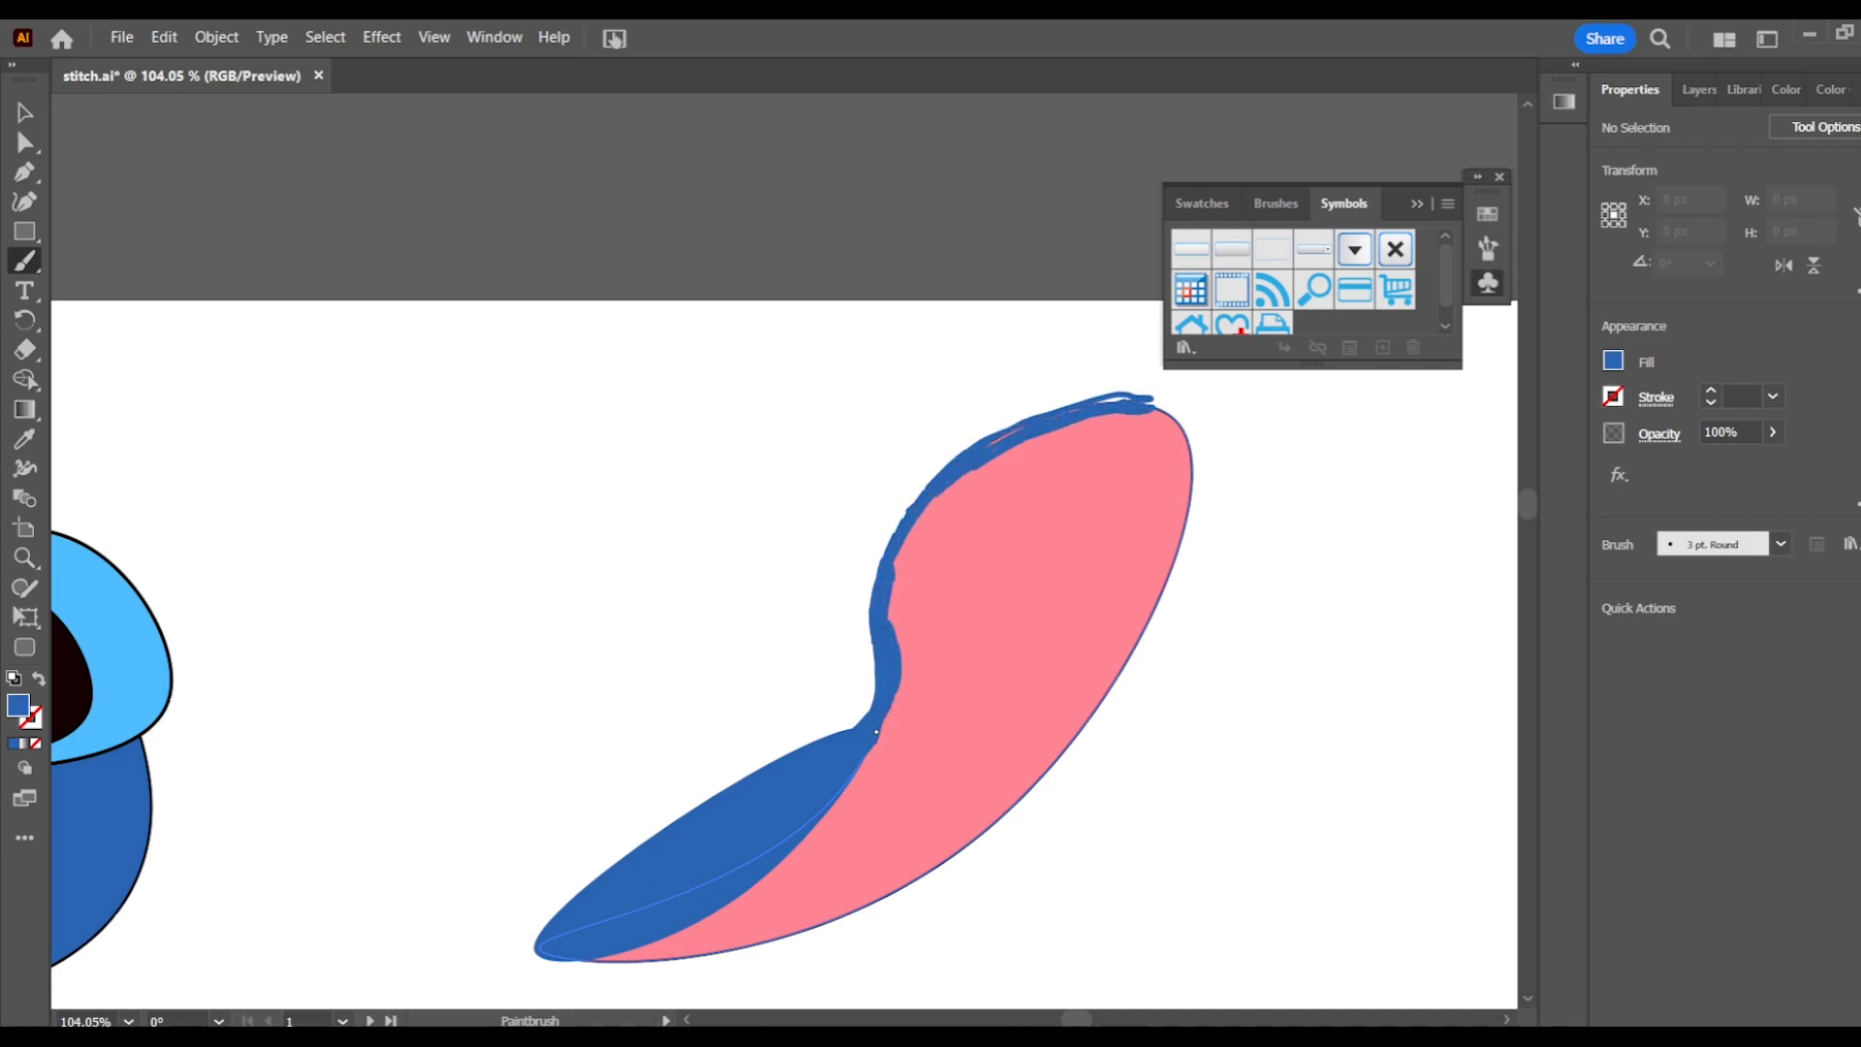
# Paint and clean up a blue border along the ear's inner curved edge up to its tip with the Paintbrush.
pyautogui.hotkey('ctrl', 'z')
pyautogui.scroll(5, 828, 670)
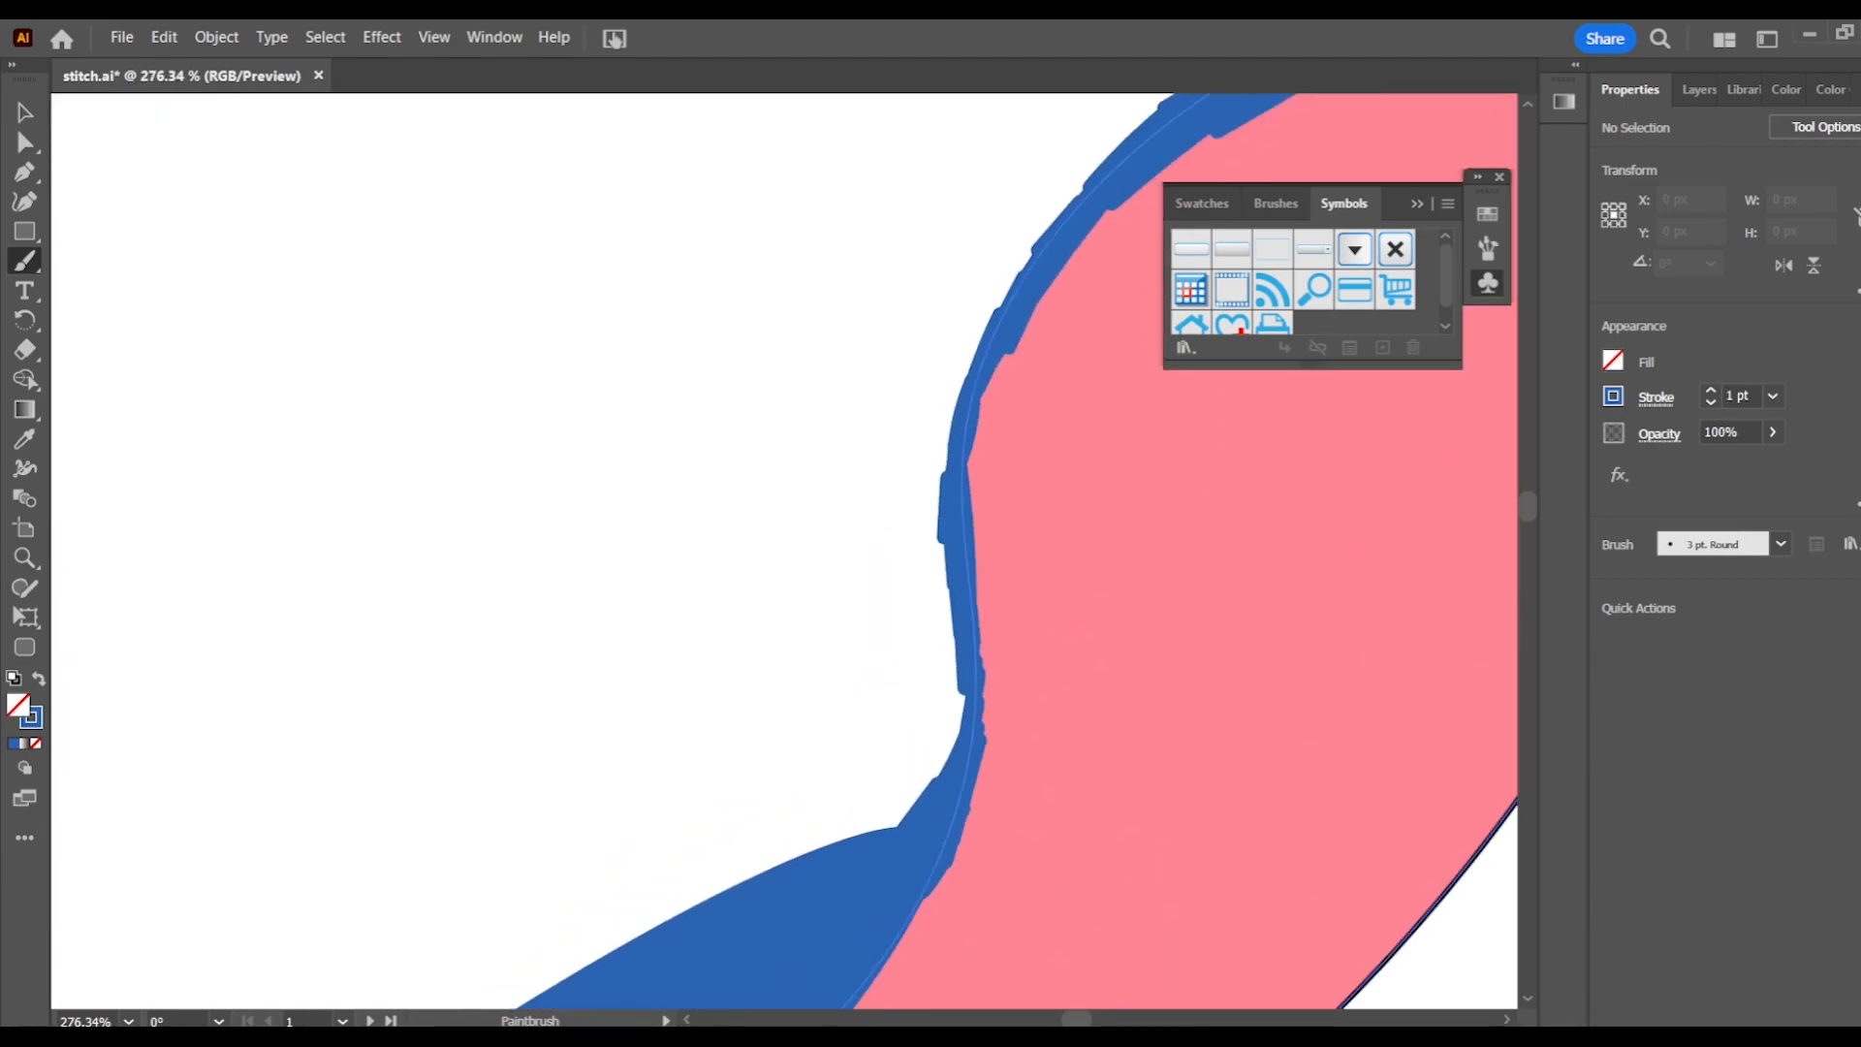
pyautogui.scroll(4, 986, 687)
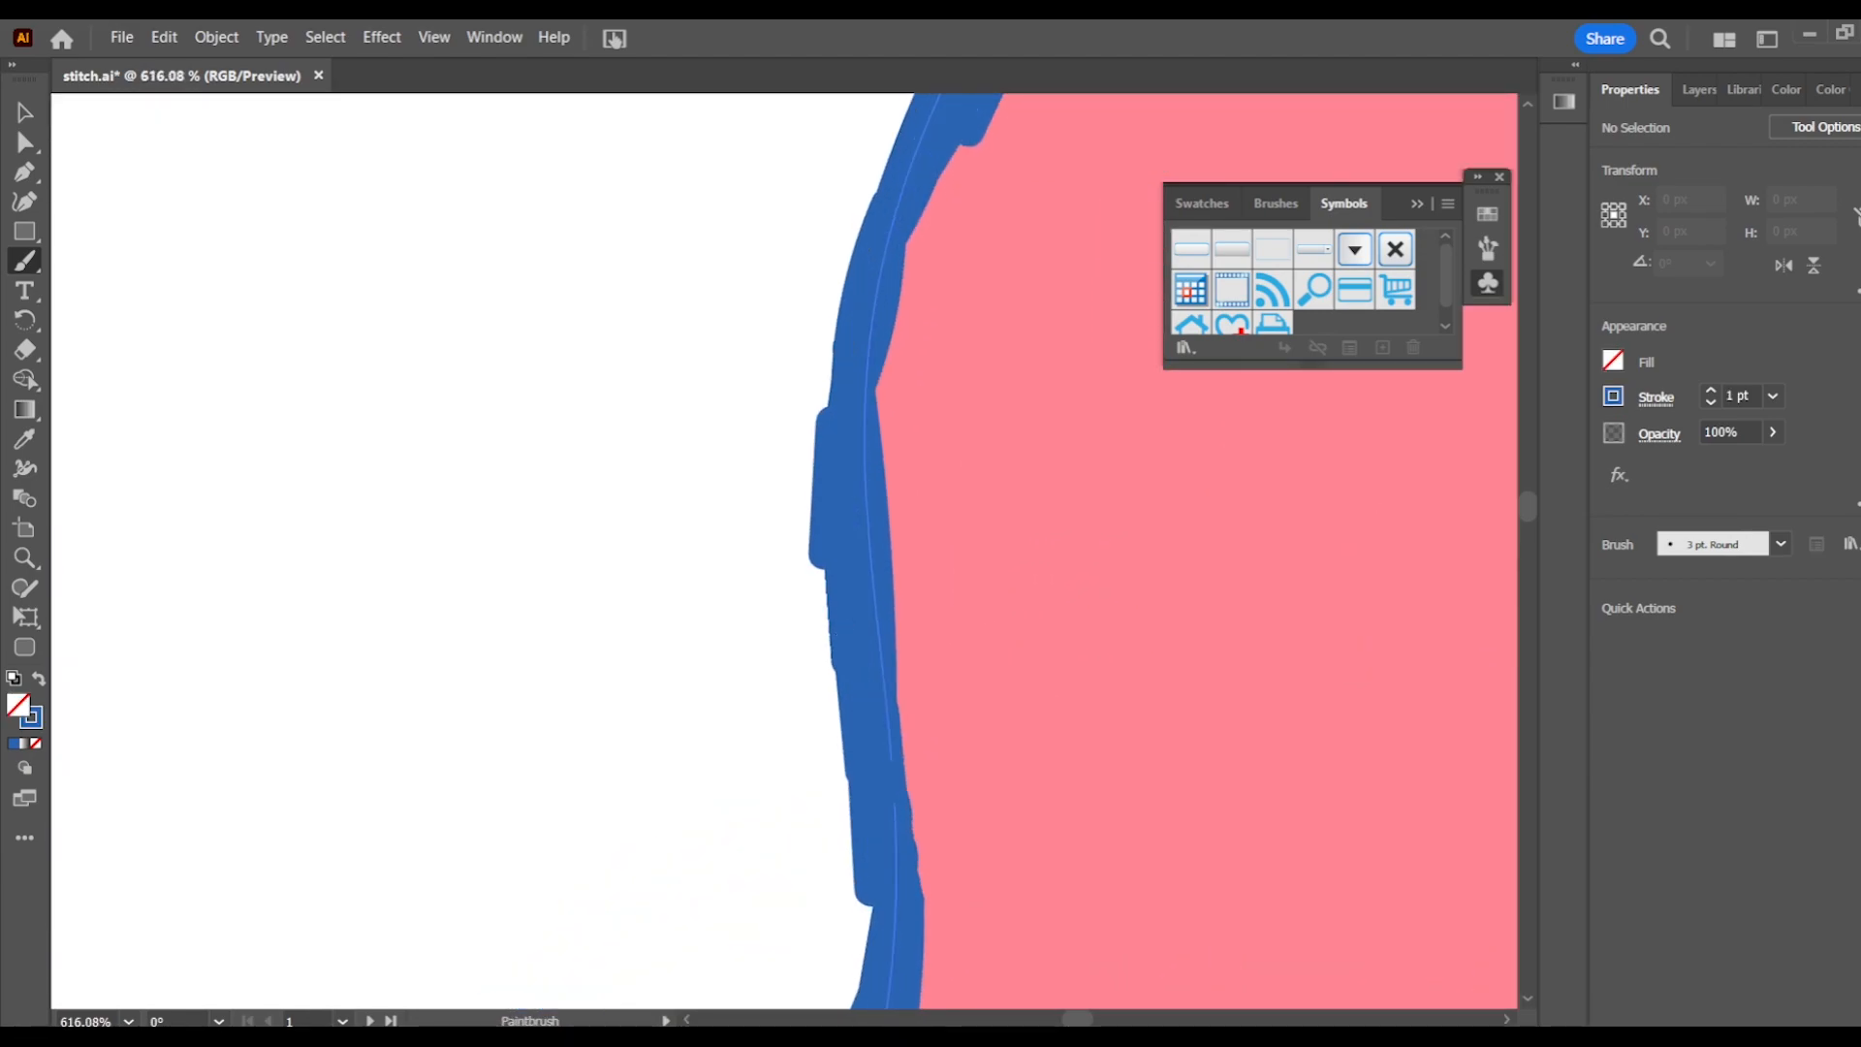
pyautogui.scroll(-6, 760, 687)
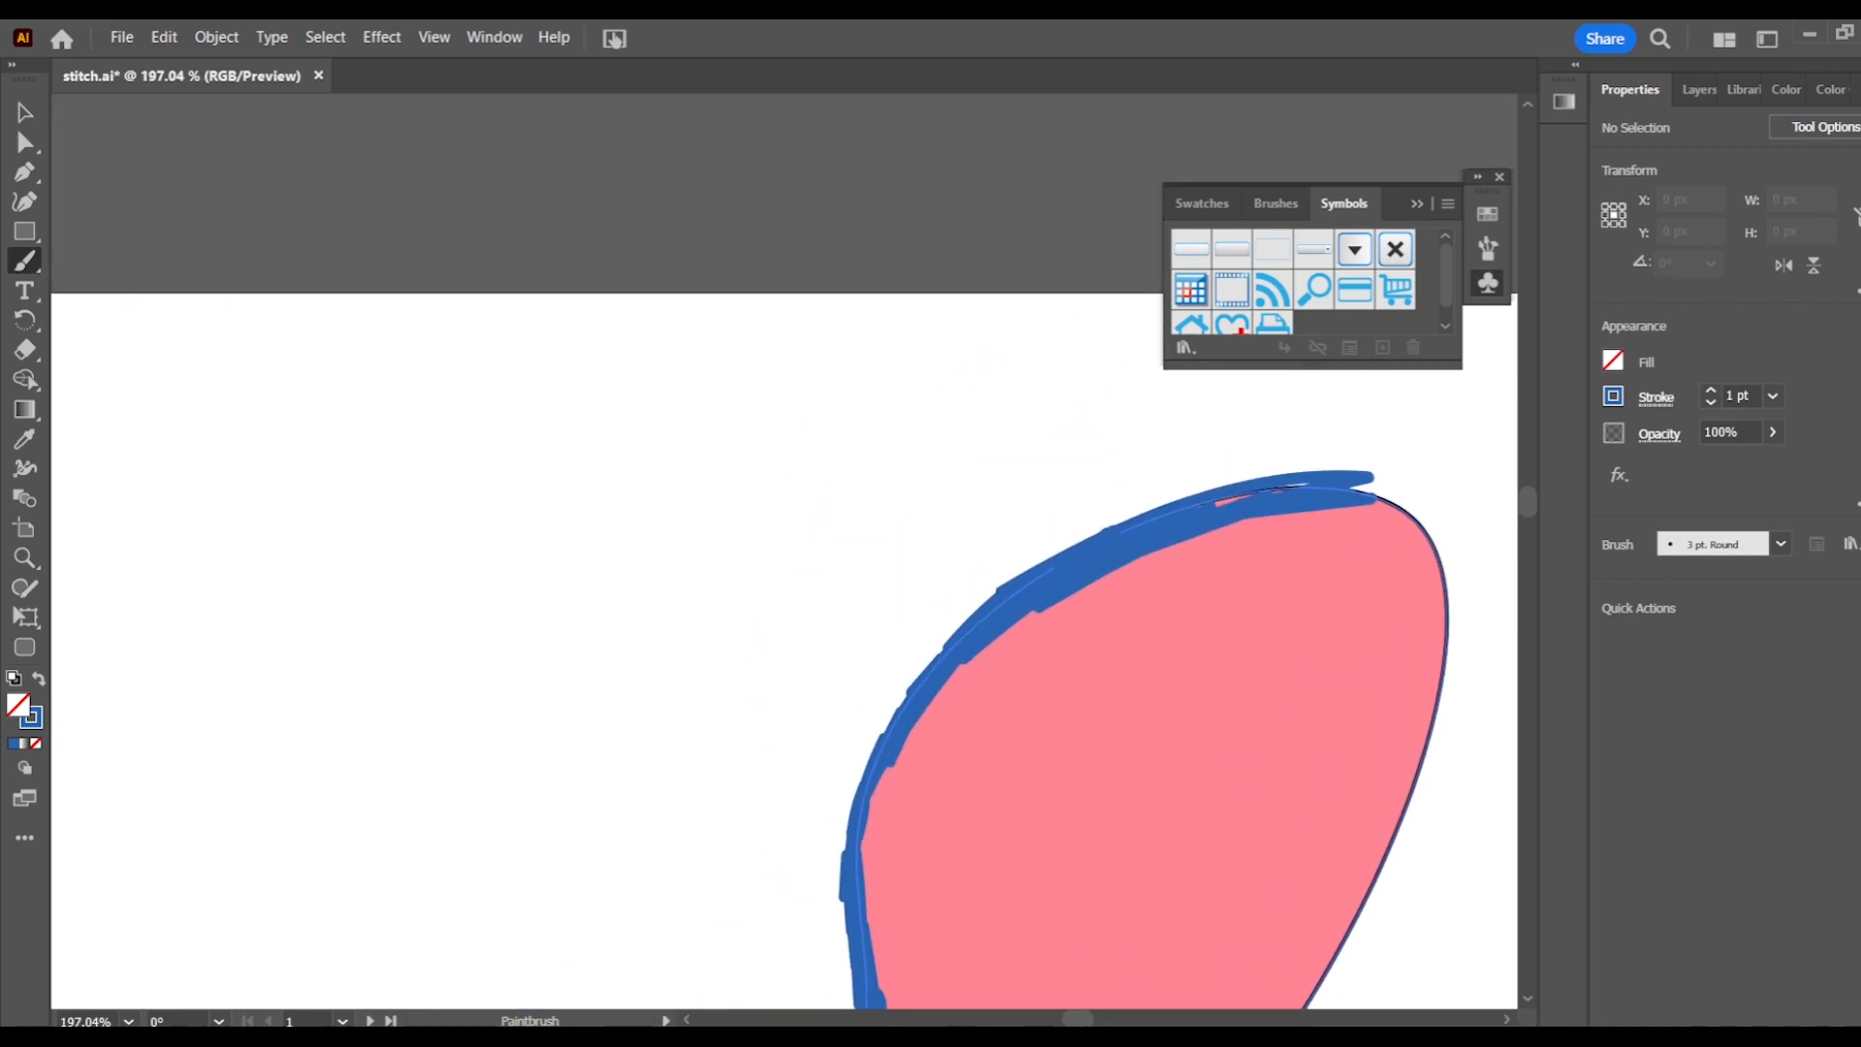
pyautogui.moveTo(877, 756); pyautogui.dragTo(861, 991)
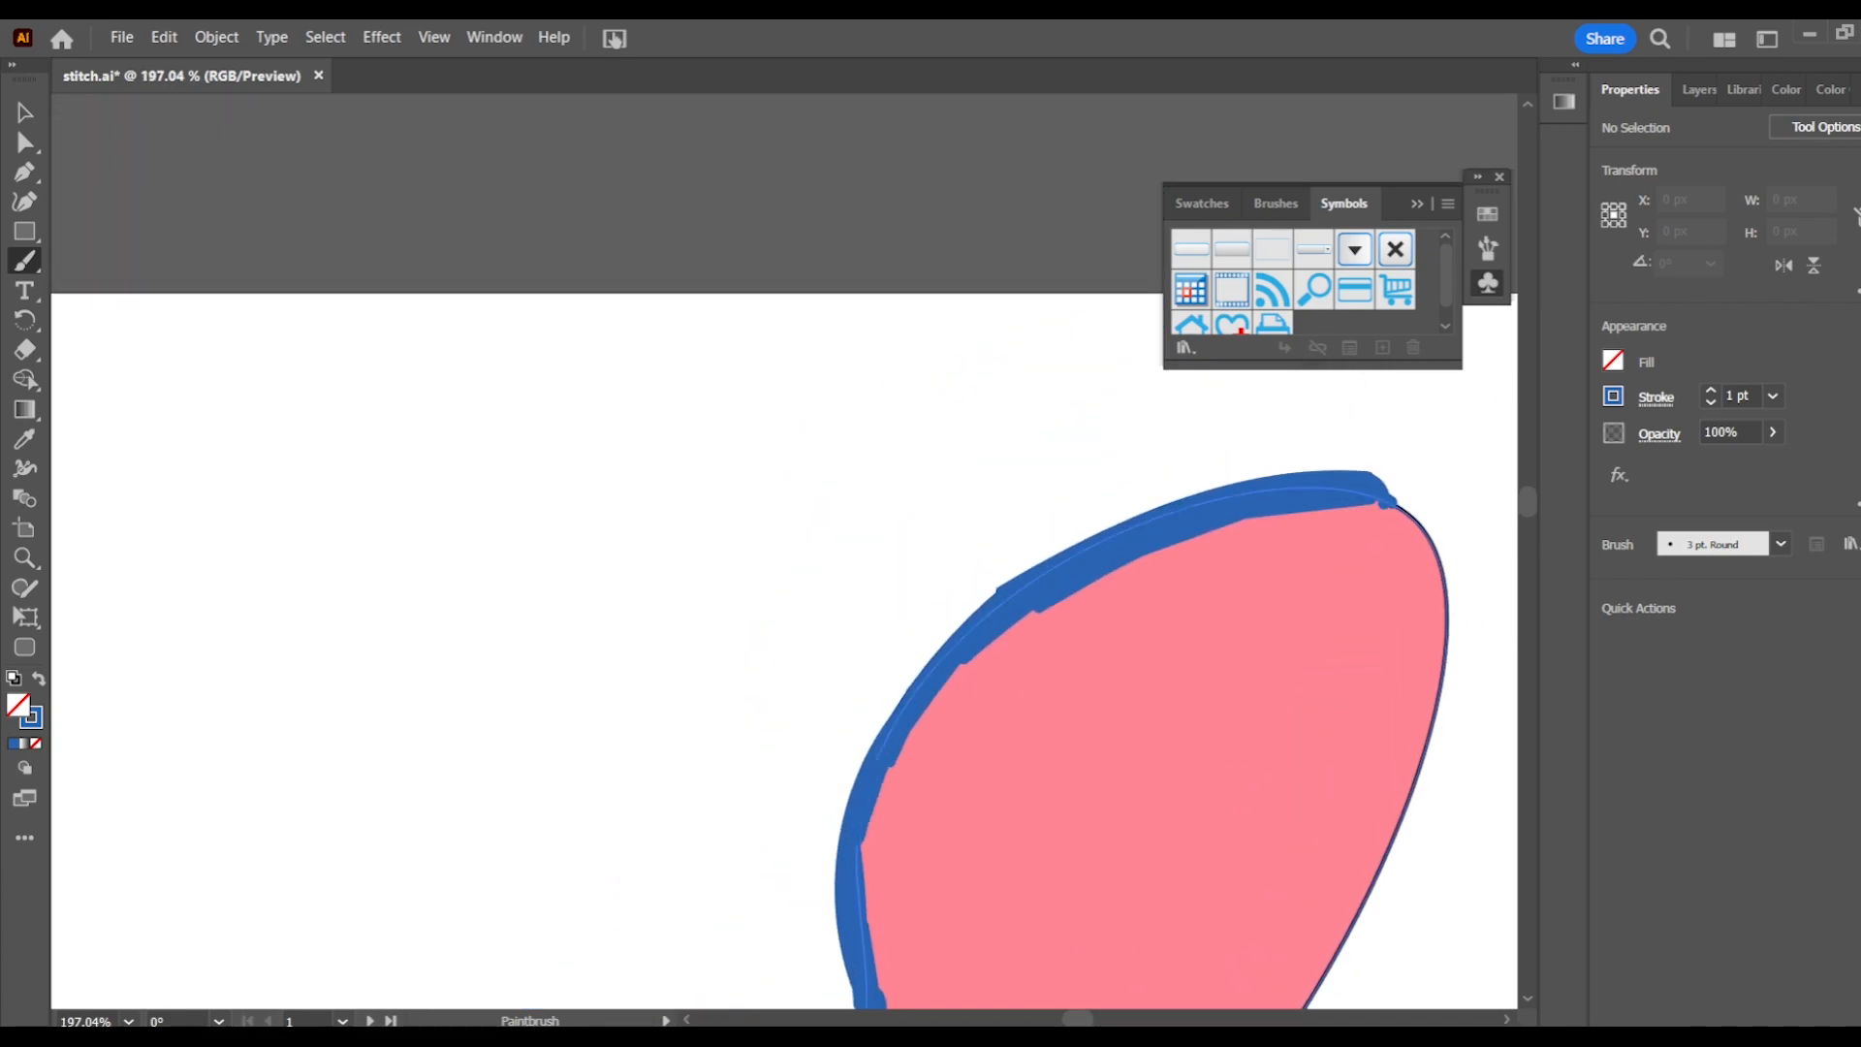
pyautogui.scroll(-10, 1001, 465)
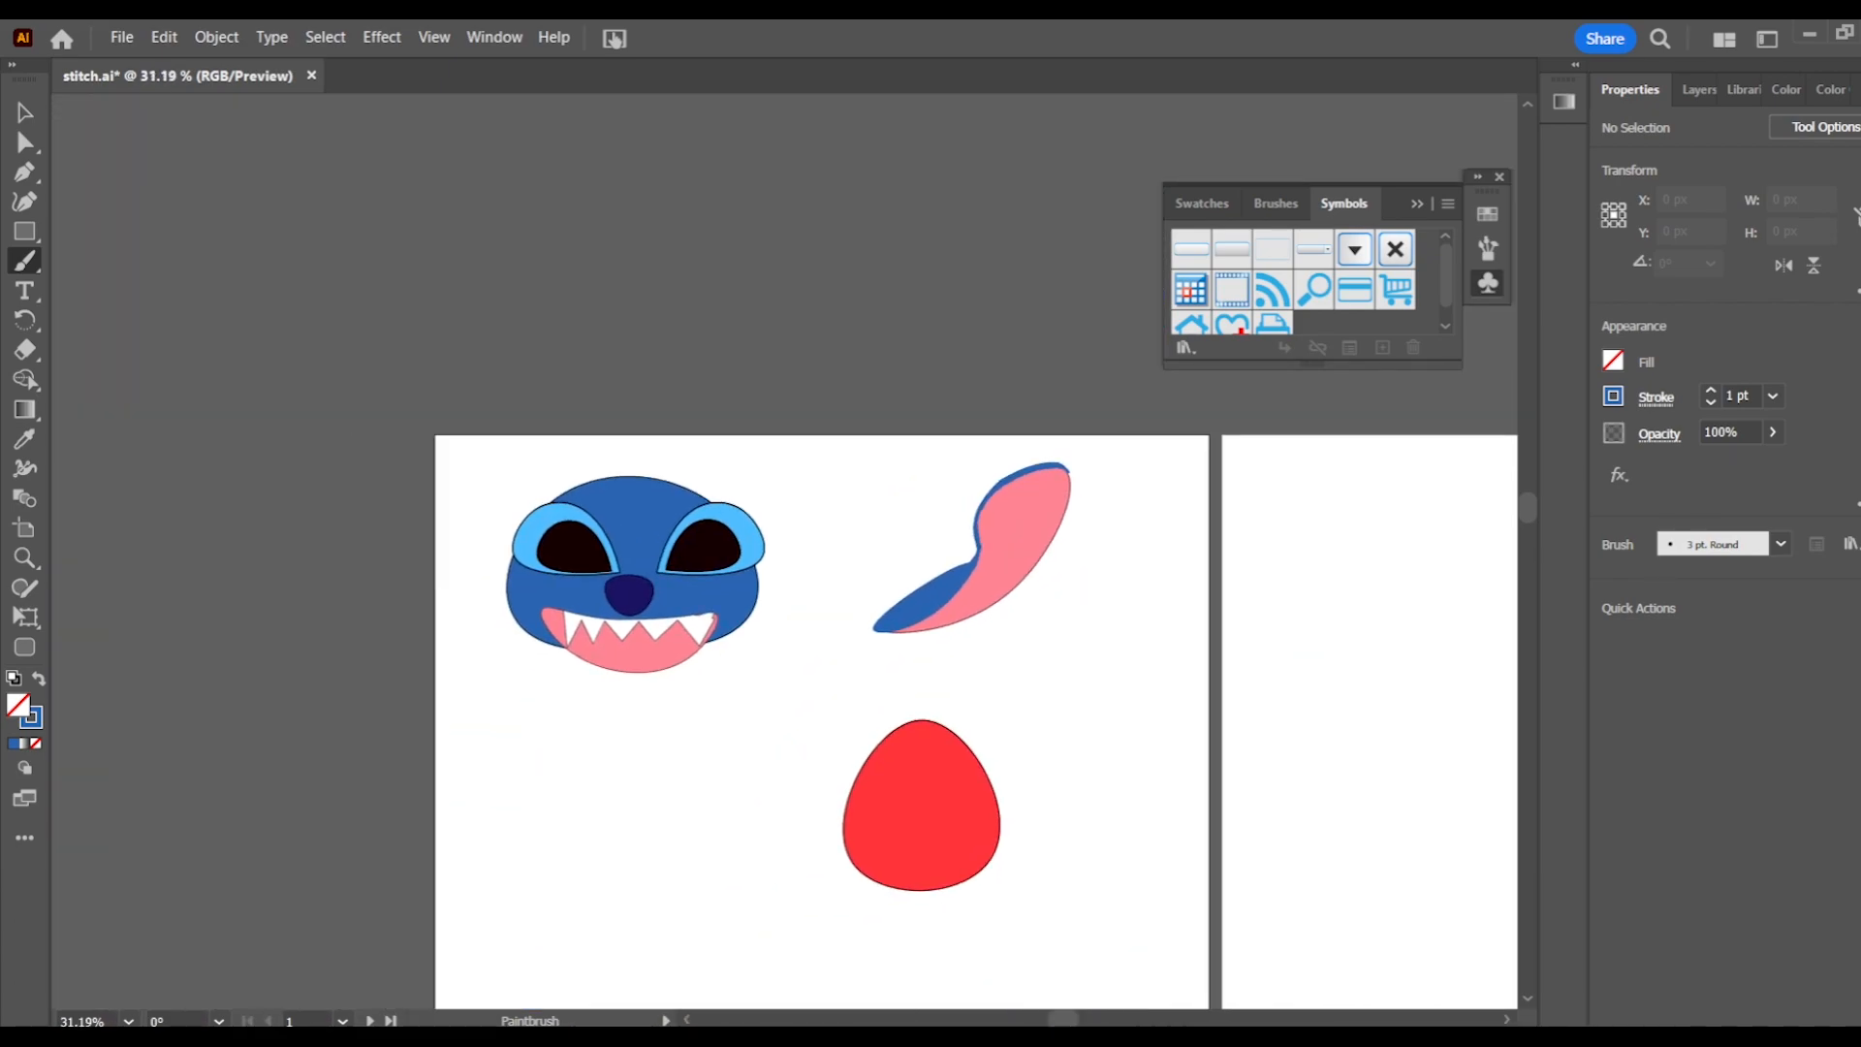
# Group the ear with its blue brush strokes.
pyautogui.click(23, 112)
pyautogui.moveTo(860, 446); pyautogui.dragTo(1132, 664)
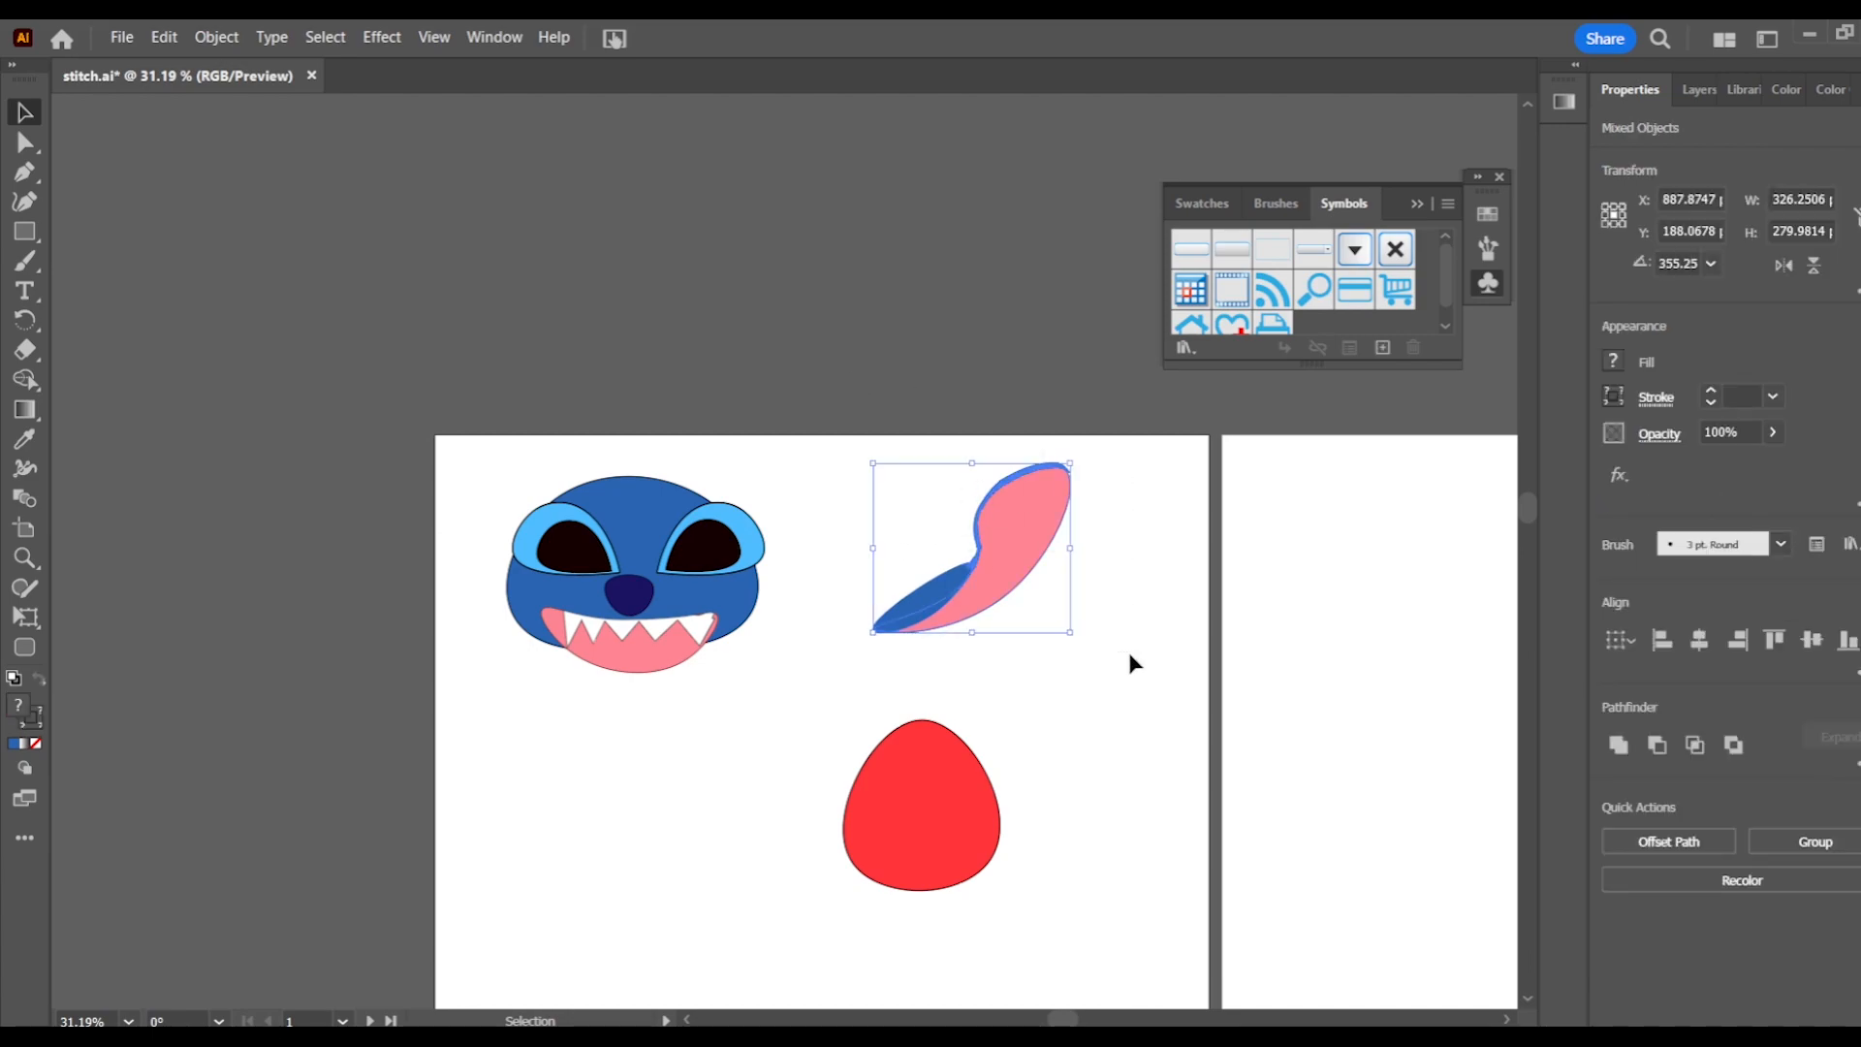
pyautogui.click(1814, 841)
# Move the ear group to the upper right of the head, send it behind the head and rotate it more upright.
pyautogui.moveTo(1034, 531); pyautogui.dragTo(904, 475)
pyautogui.rightClick(905, 469)
pyautogui.click(1250, 966)
pyautogui.moveTo(810, 560); pyautogui.dragTo(773, 525)
pyautogui.moveTo(913, 372); pyautogui.dragTo(884, 341)
pyautogui.moveTo(810, 507); pyautogui.dragTo(759, 478)
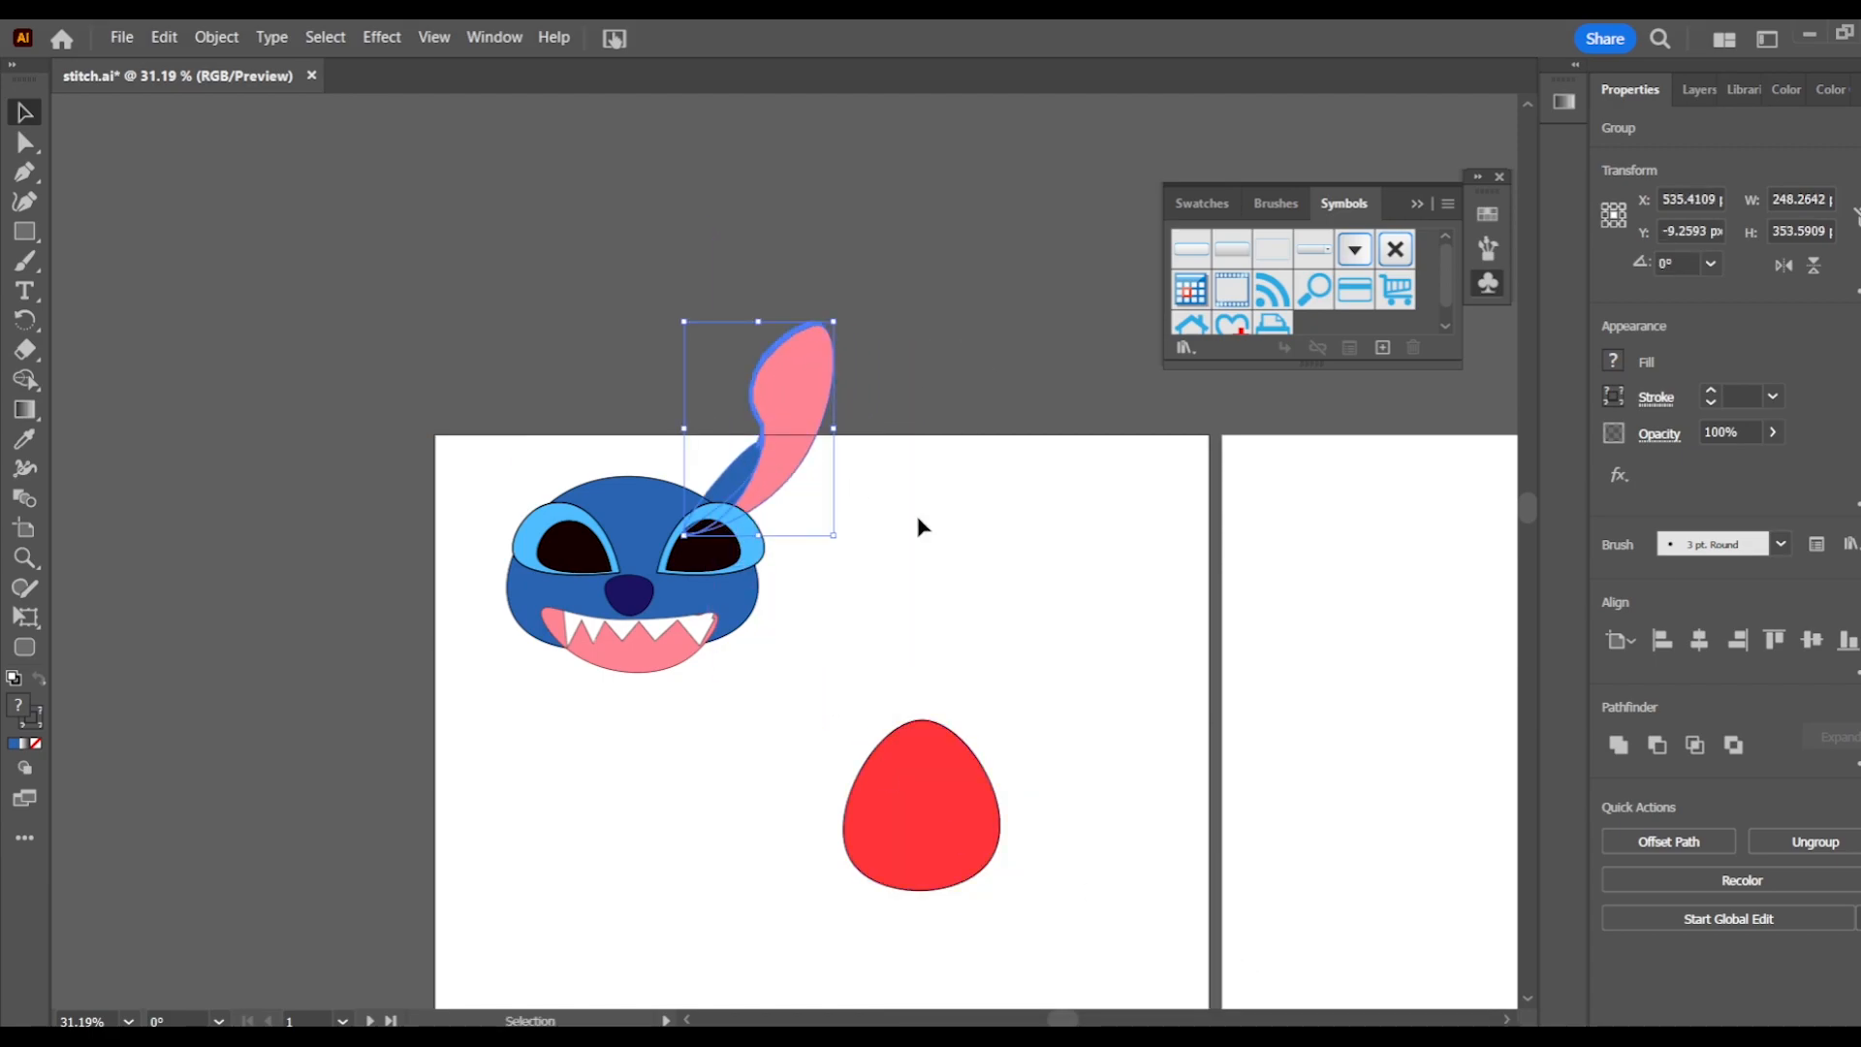
pyautogui.click(921, 527)
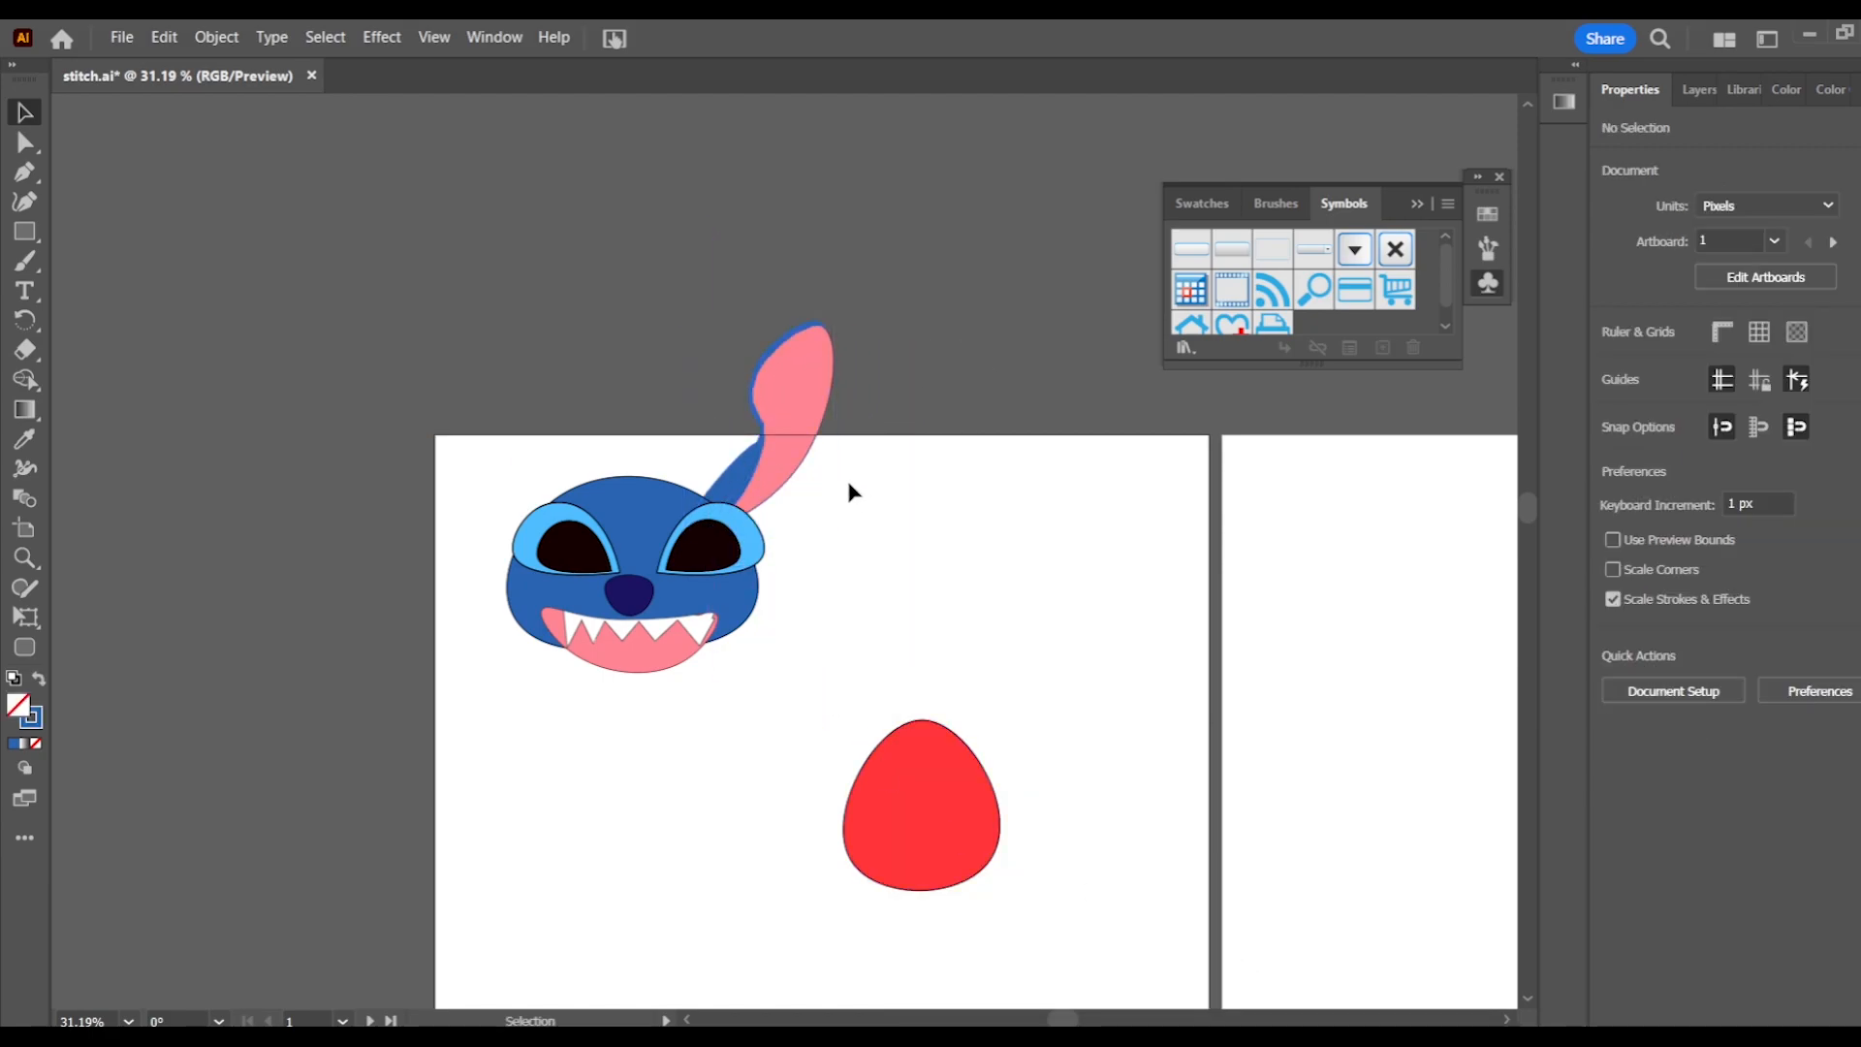
# Create a mirrored copy of the ear with Reflect and fit it at an angle on the head's left side.
pyautogui.click(793, 456)
pyautogui.click(216, 37)
pyautogui.moveTo(461, 39)
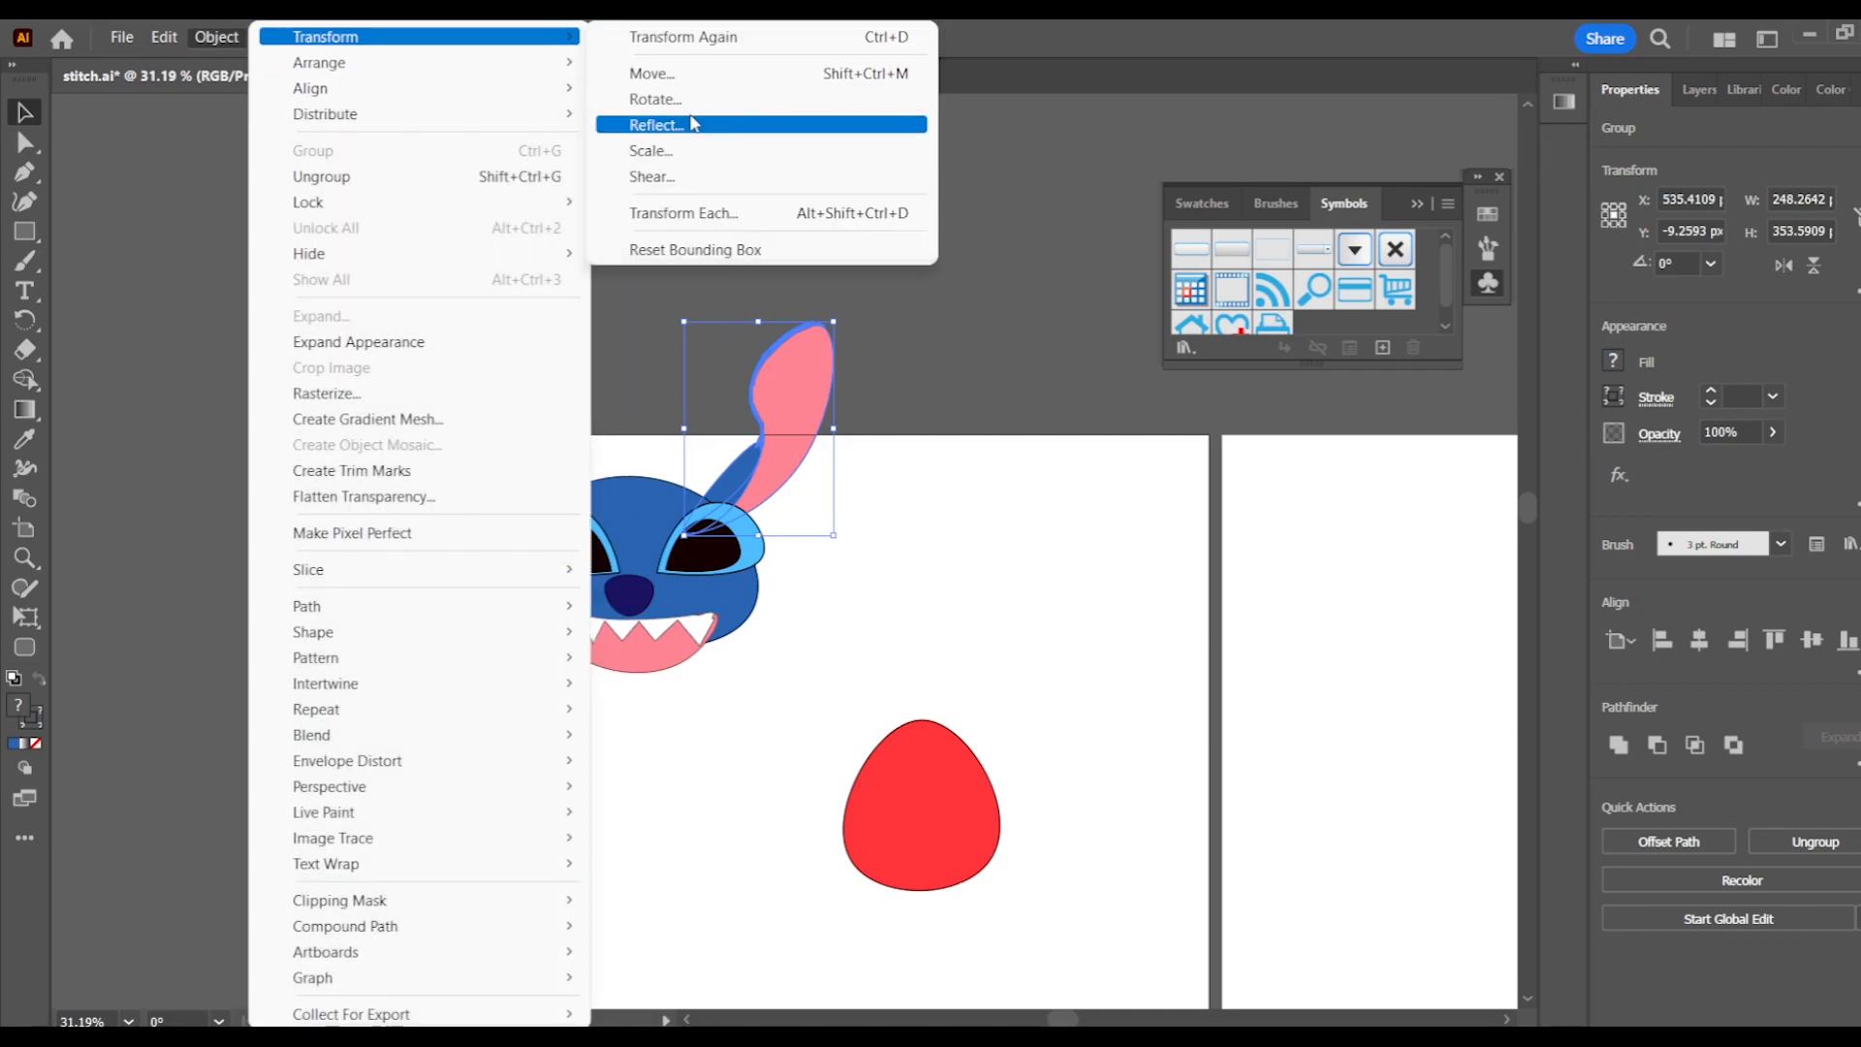
pyautogui.click(656, 124)
pyautogui.click(1223, 525)
pyautogui.moveTo(808, 504); pyautogui.dragTo(561, 490)
pyautogui.moveTo(434, 303); pyautogui.dragTo(456, 290)
pyautogui.moveTo(519, 480); pyautogui.dragTo(533, 476)
# Rotate the right ear nearly upright, shift it inward on the head, and tilt the left ear outward.
pyautogui.moveTo(748, 462); pyautogui.dragTo(741, 440)
pyautogui.moveTo(837, 294); pyautogui.dragTo(768, 279)
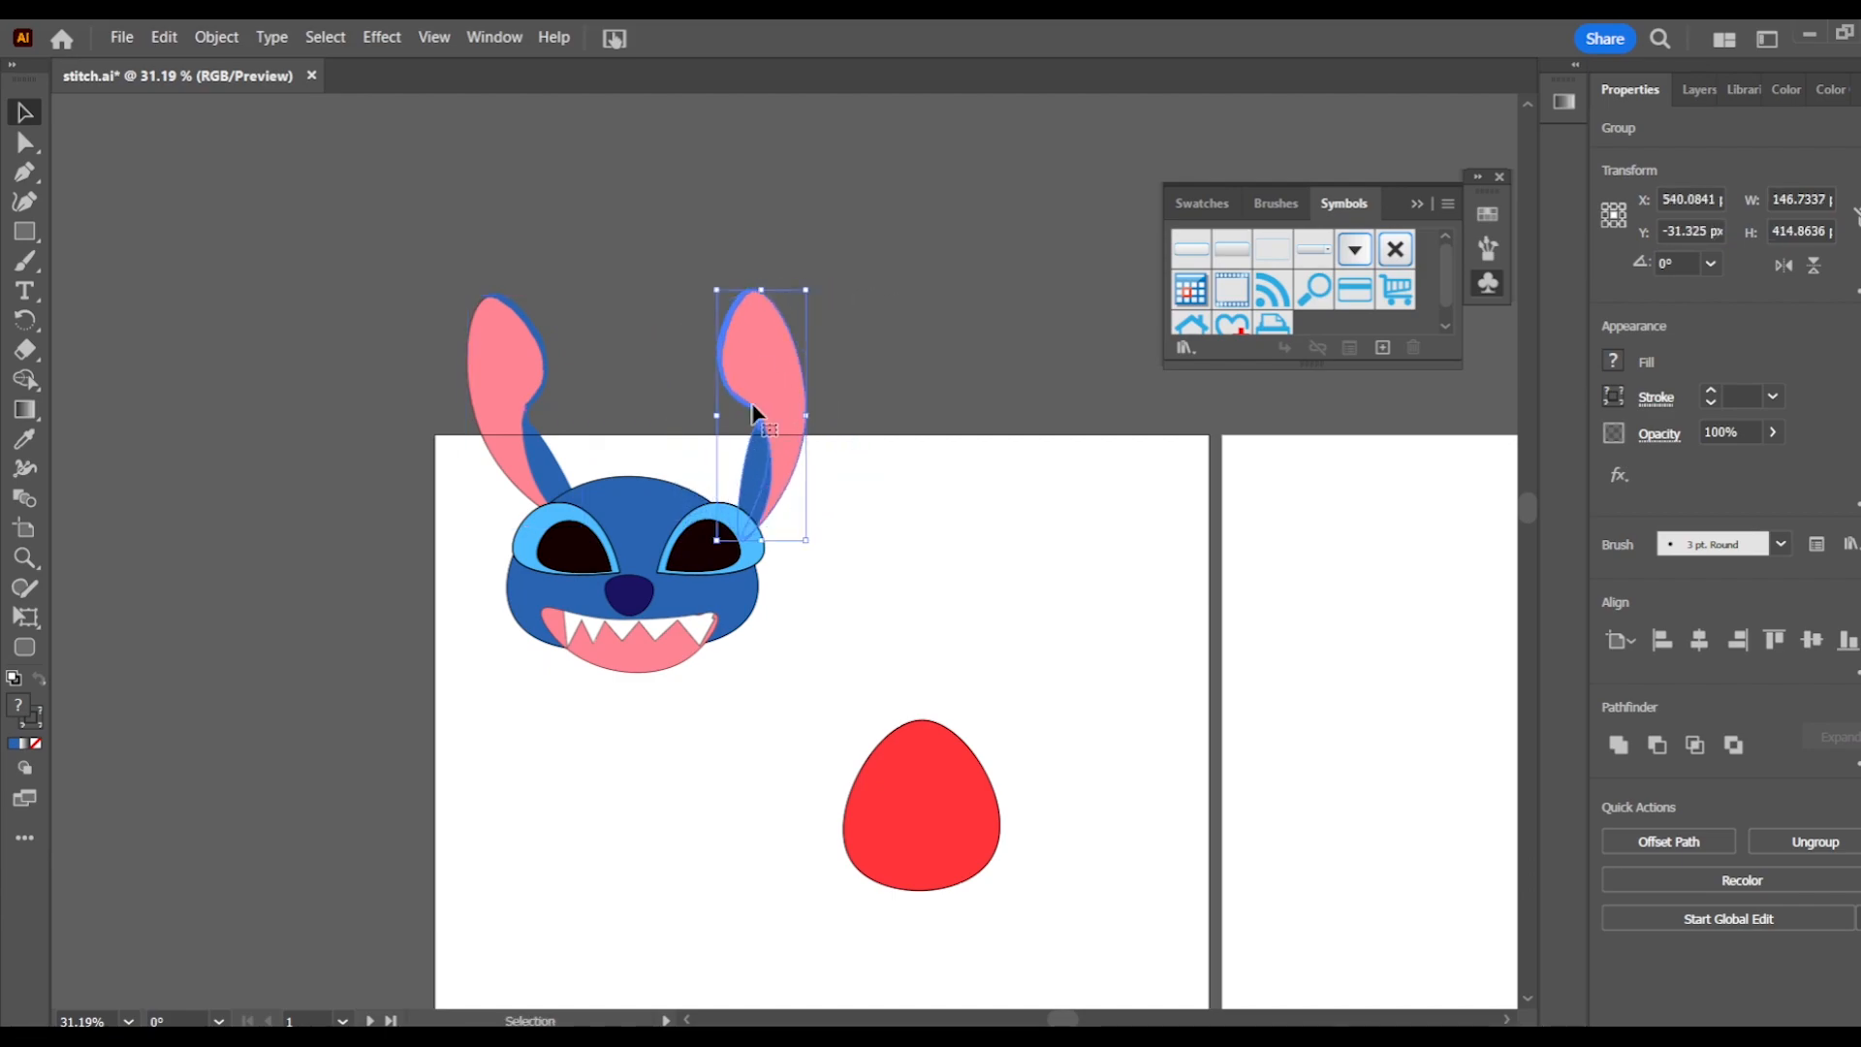
pyautogui.moveTo(756, 367); pyautogui.dragTo(671, 352)
pyautogui.click(528, 438)
pyautogui.moveTo(453, 291); pyautogui.dragTo(432, 306)
pyautogui.moveTo(554, 467); pyautogui.dragTo(535, 466)
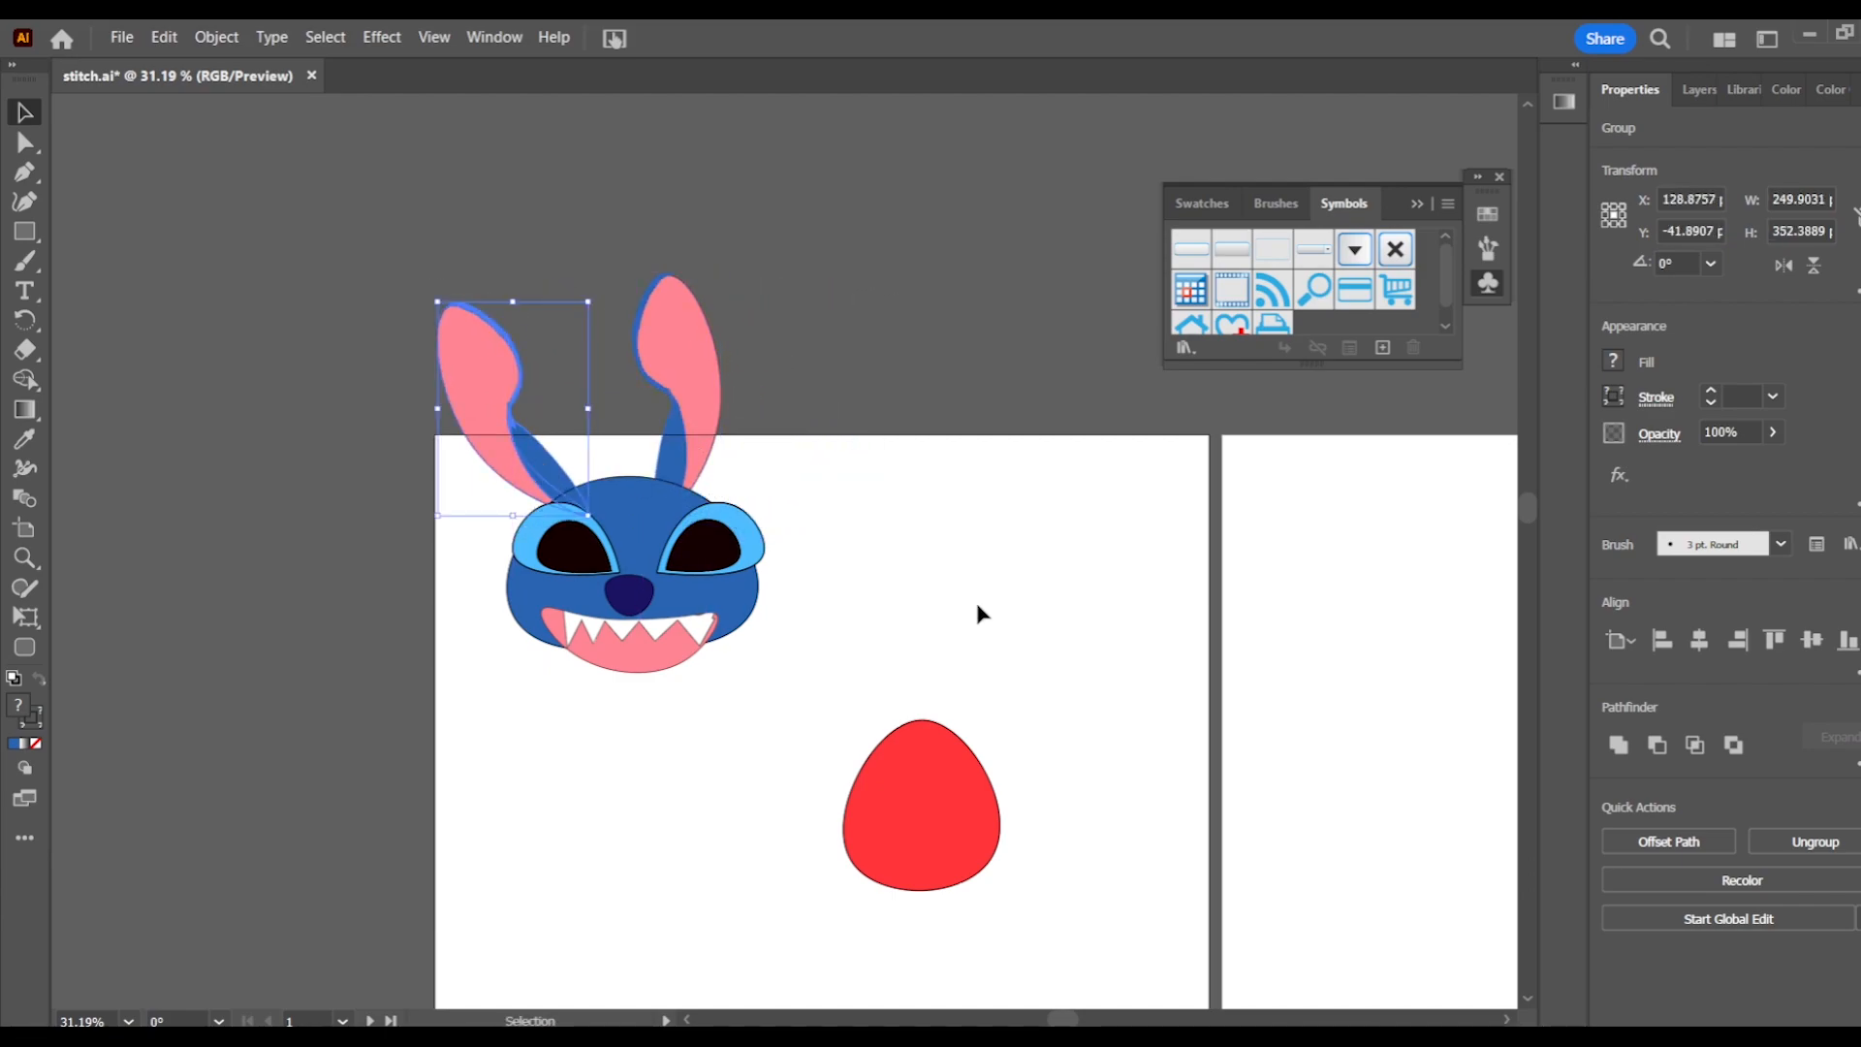
# Enlarge and widen the head shape, and readjust the right ear on top of it.
pyautogui.moveTo(739, 629); pyautogui.dragTo(762, 579)
pyautogui.moveTo(636, 677); pyautogui.dragTo(637, 689)
pyautogui.moveTo(778, 580)
pyautogui.mouseDown()
pyautogui.moveTo(804, 579)
pyautogui.moveTo(756, 589)
pyautogui.mouseUp()
pyautogui.click(694, 403)
pyautogui.moveTo(723, 278); pyautogui.dragTo(725, 400)
pyautogui.click(1009, 503)
# Move the red egg farther right, away from the head.
pyautogui.moveTo(908, 757); pyautogui.dragTo(1097, 671)
pyautogui.click(867, 611)
pyautogui.doubleClick(671, 626)
pyautogui.doubleClick(1006, 578)
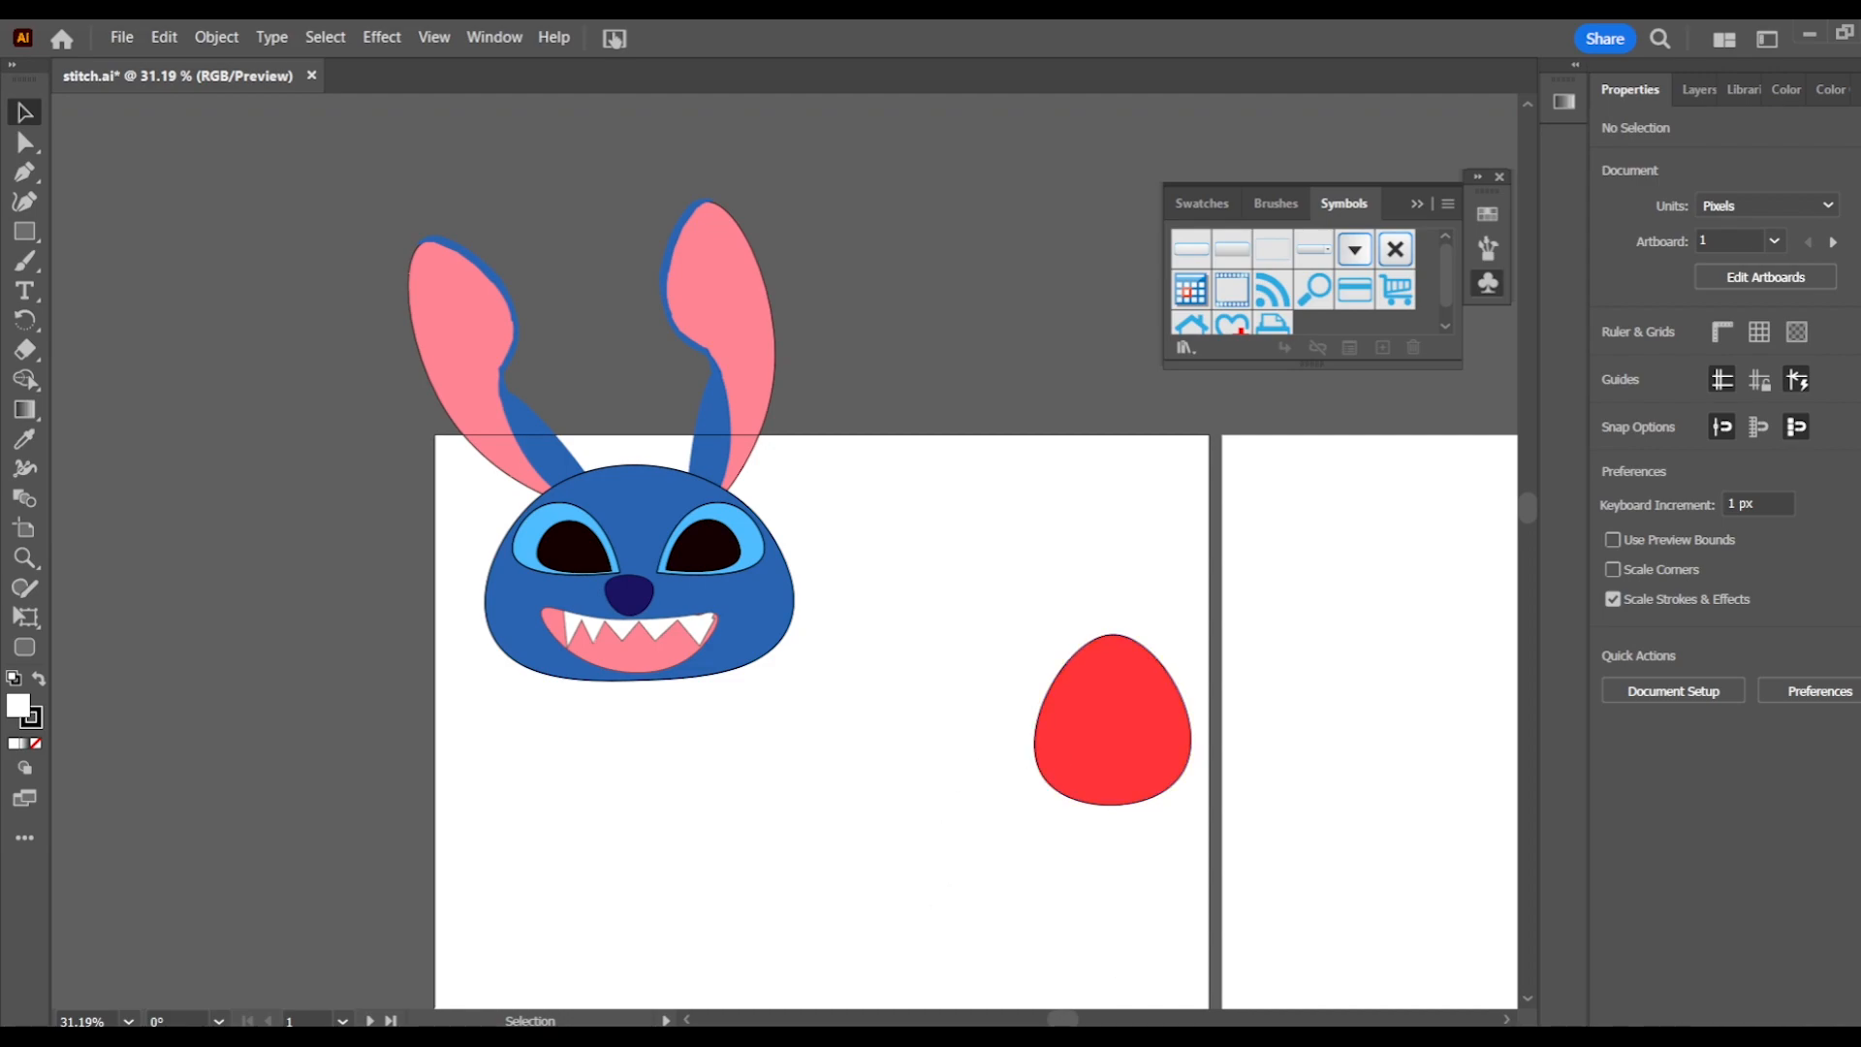
# Draw an ellipse below the head for the body and position it.
pyautogui.click(25, 231)
pyautogui.click(107, 262)
pyautogui.moveTo(694, 785); pyautogui.dragTo(726, 538)
pyautogui.click(26, 112)
pyautogui.moveTo(611, 804); pyautogui.dragTo(540, 537)
pyautogui.click(1053, 605)
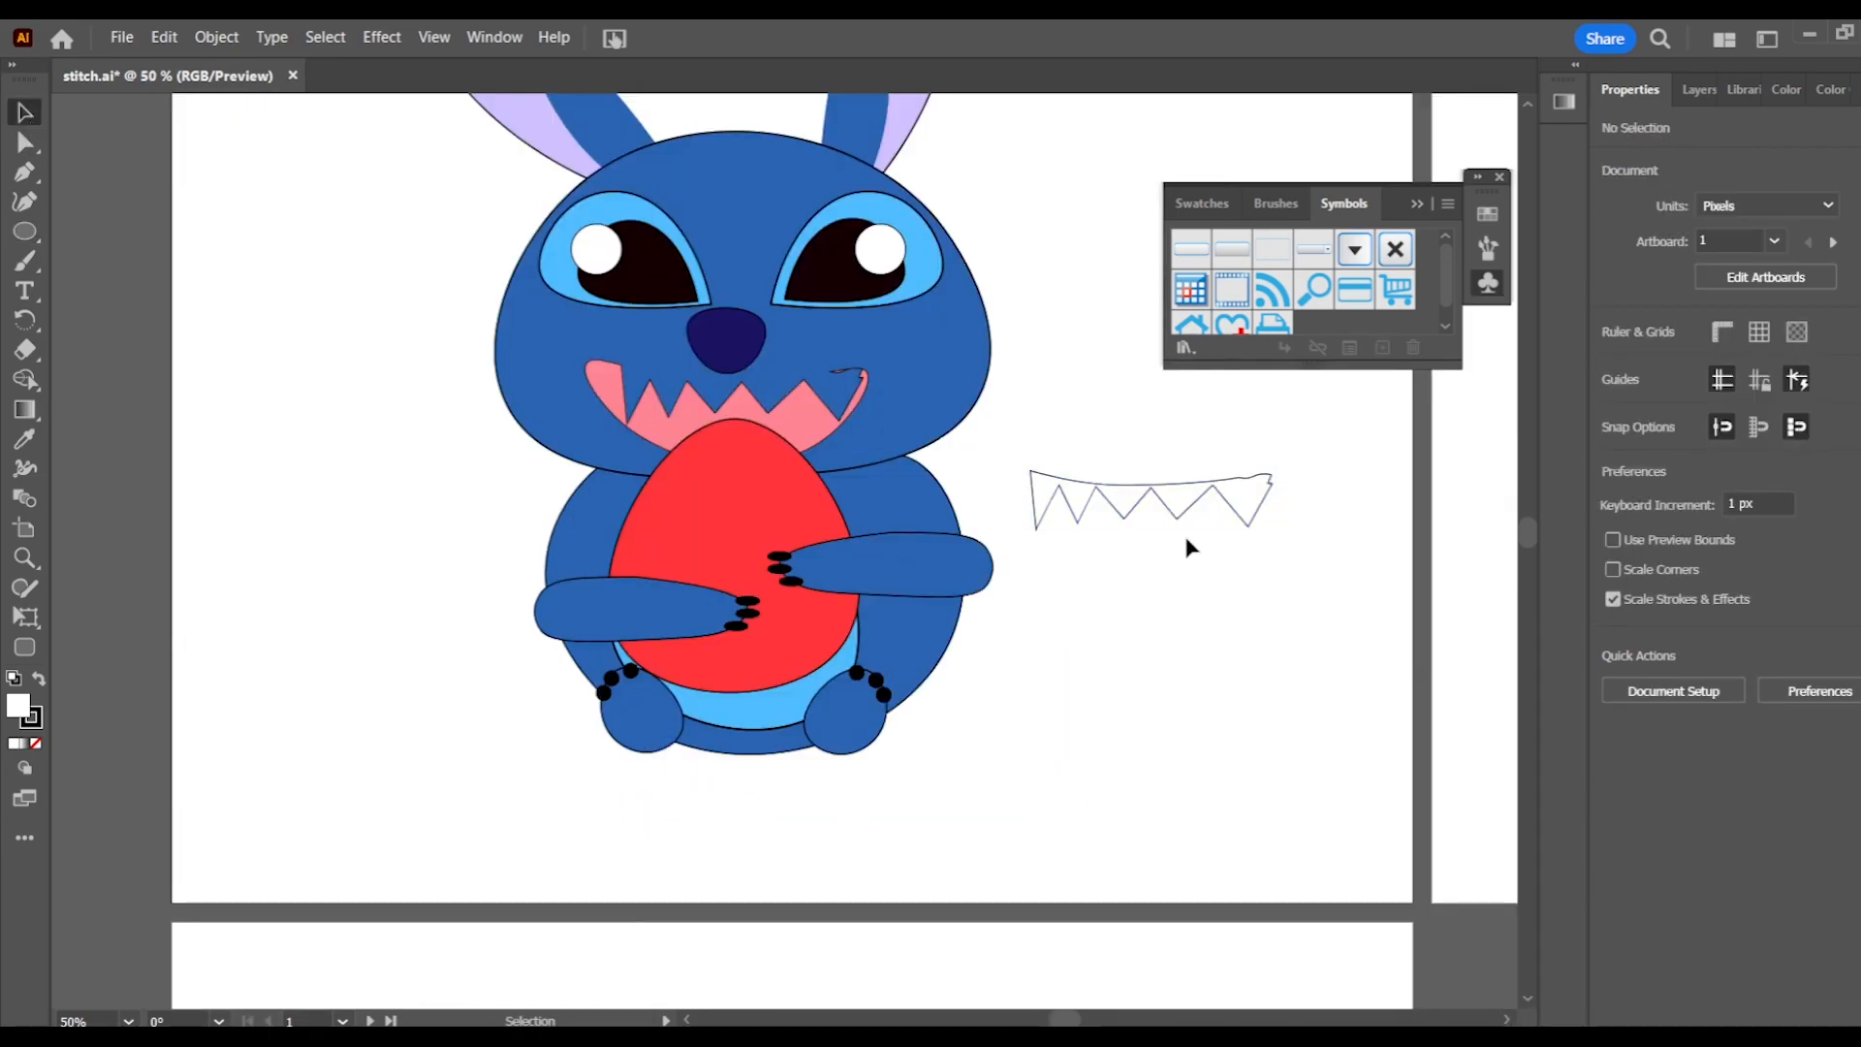
# Save the separated teeth as a symbol named teeth.
pyautogui.moveTo(1184, 544); pyautogui.dragTo(1280, 320)
pyautogui.click(938, 507)
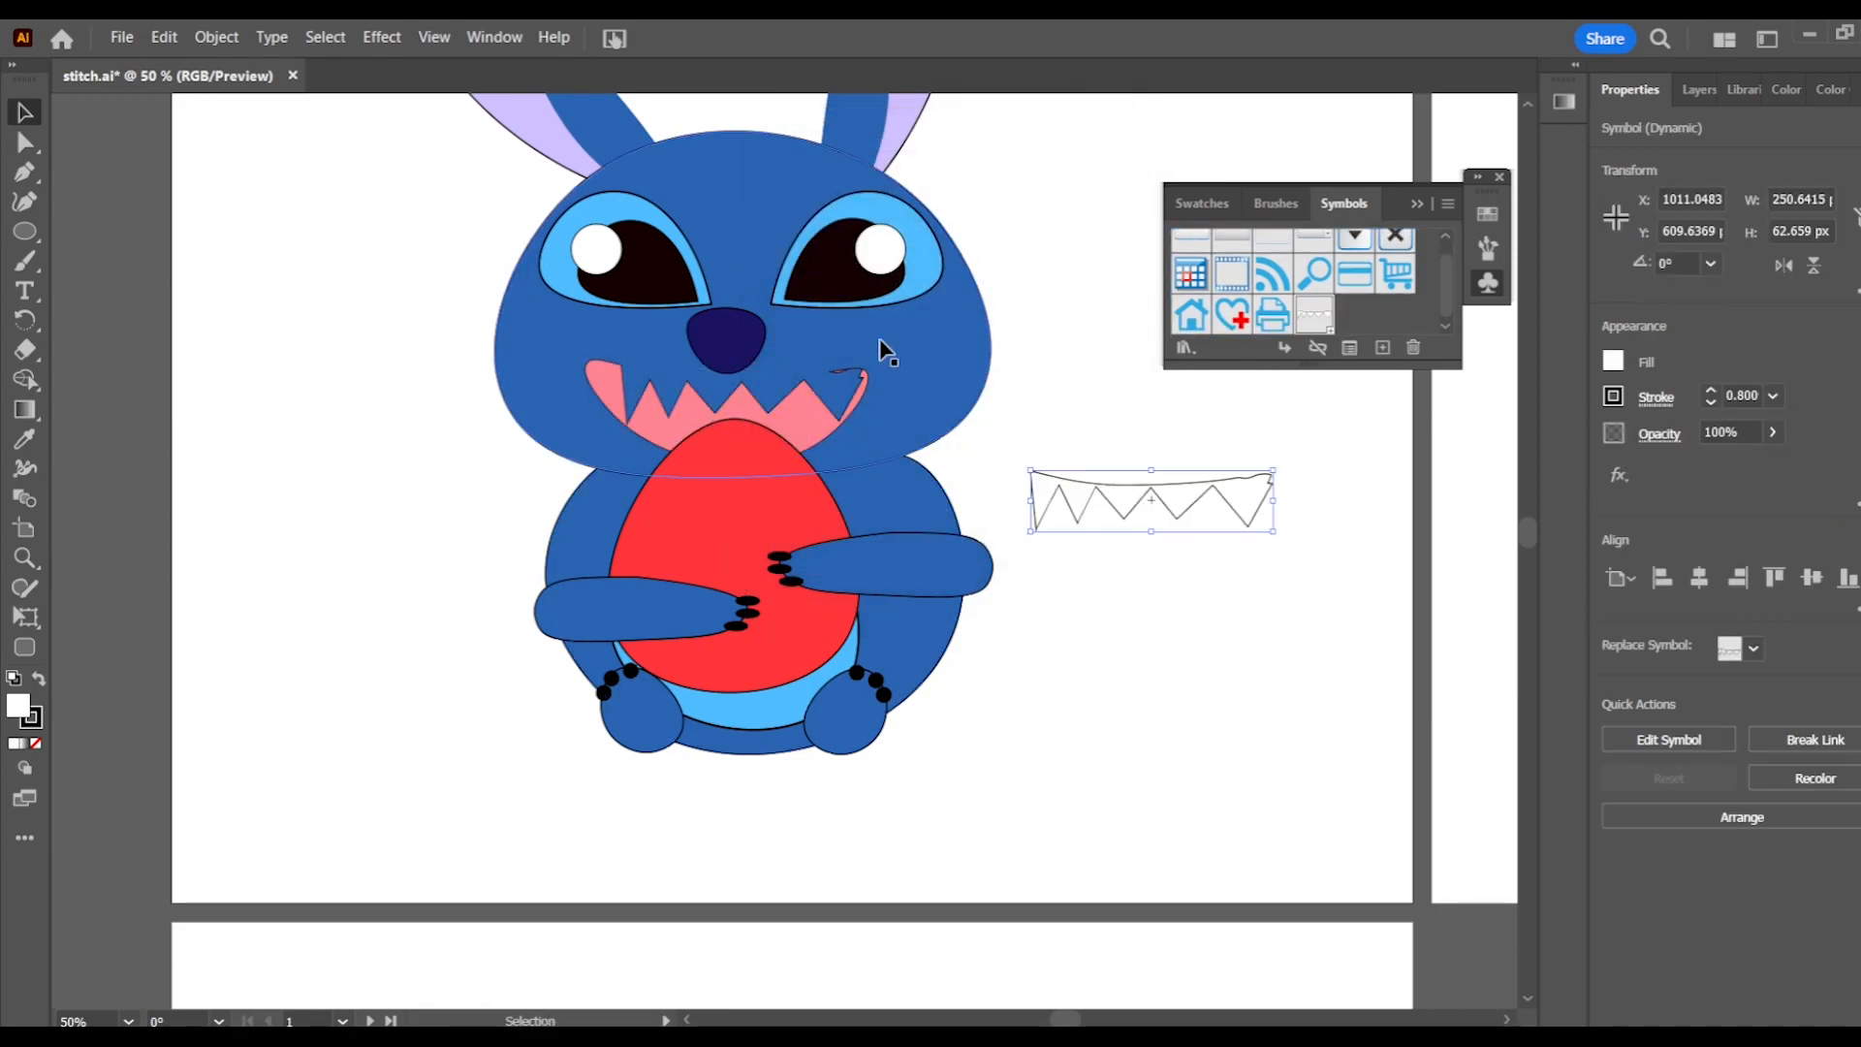
pyautogui.doubleClick(886, 346)
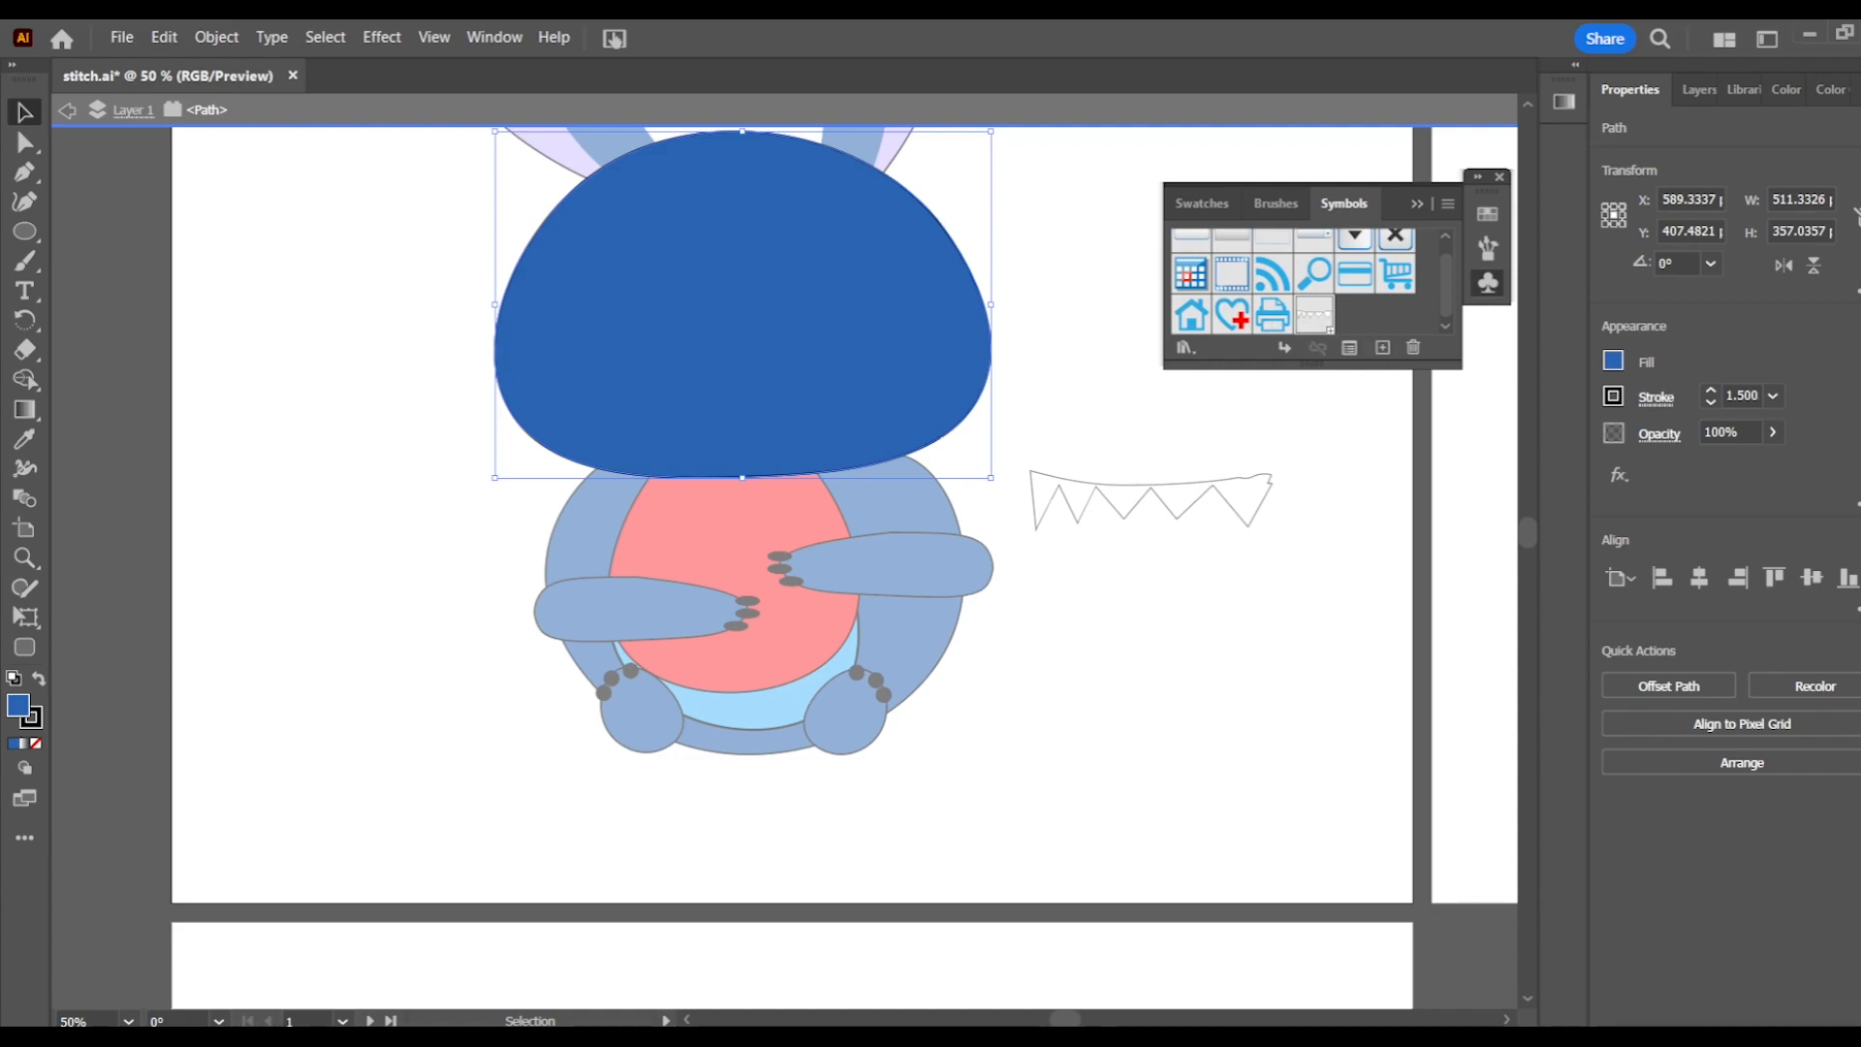
pyautogui.rightClick(1221, 1038)
pyautogui.click(1088, 905)
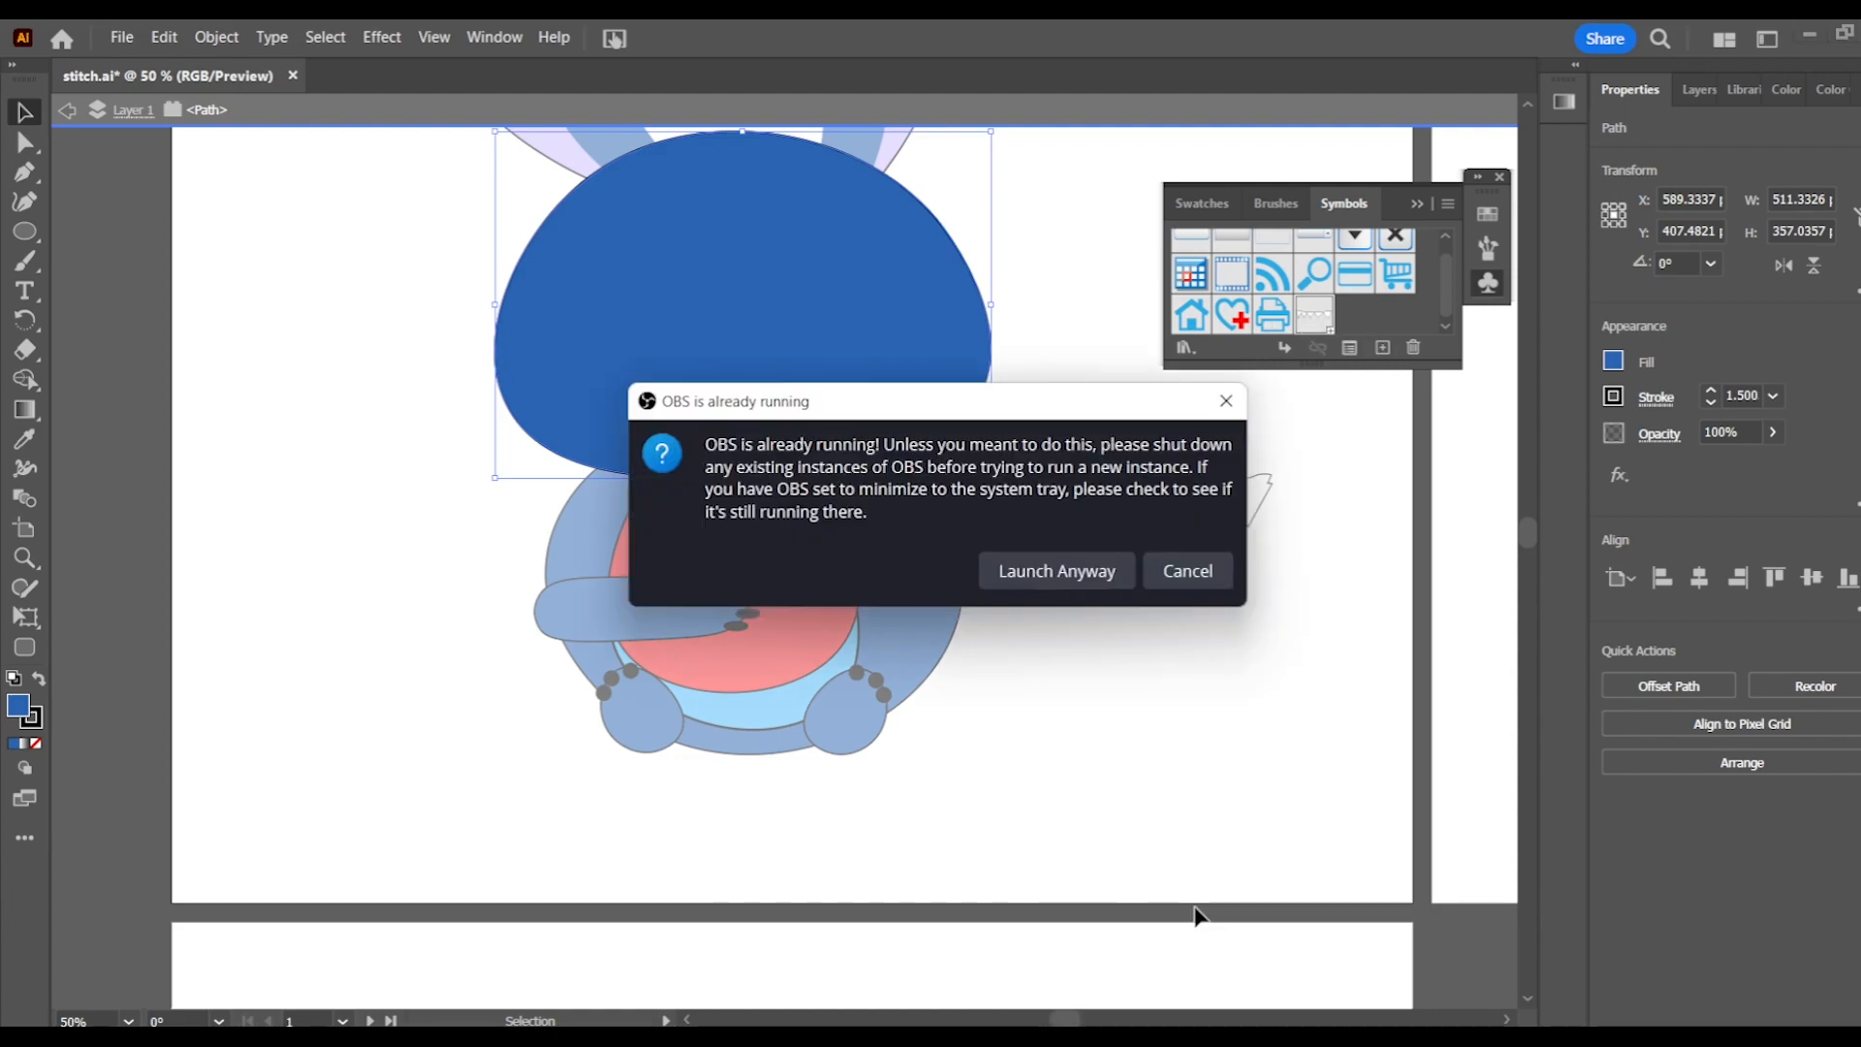
pyautogui.click(1187, 570)
# Save the head shape and the nose as movie clip symbols named head and nose.
pyautogui.moveTo(843, 378); pyautogui.dragTo(1376, 310)
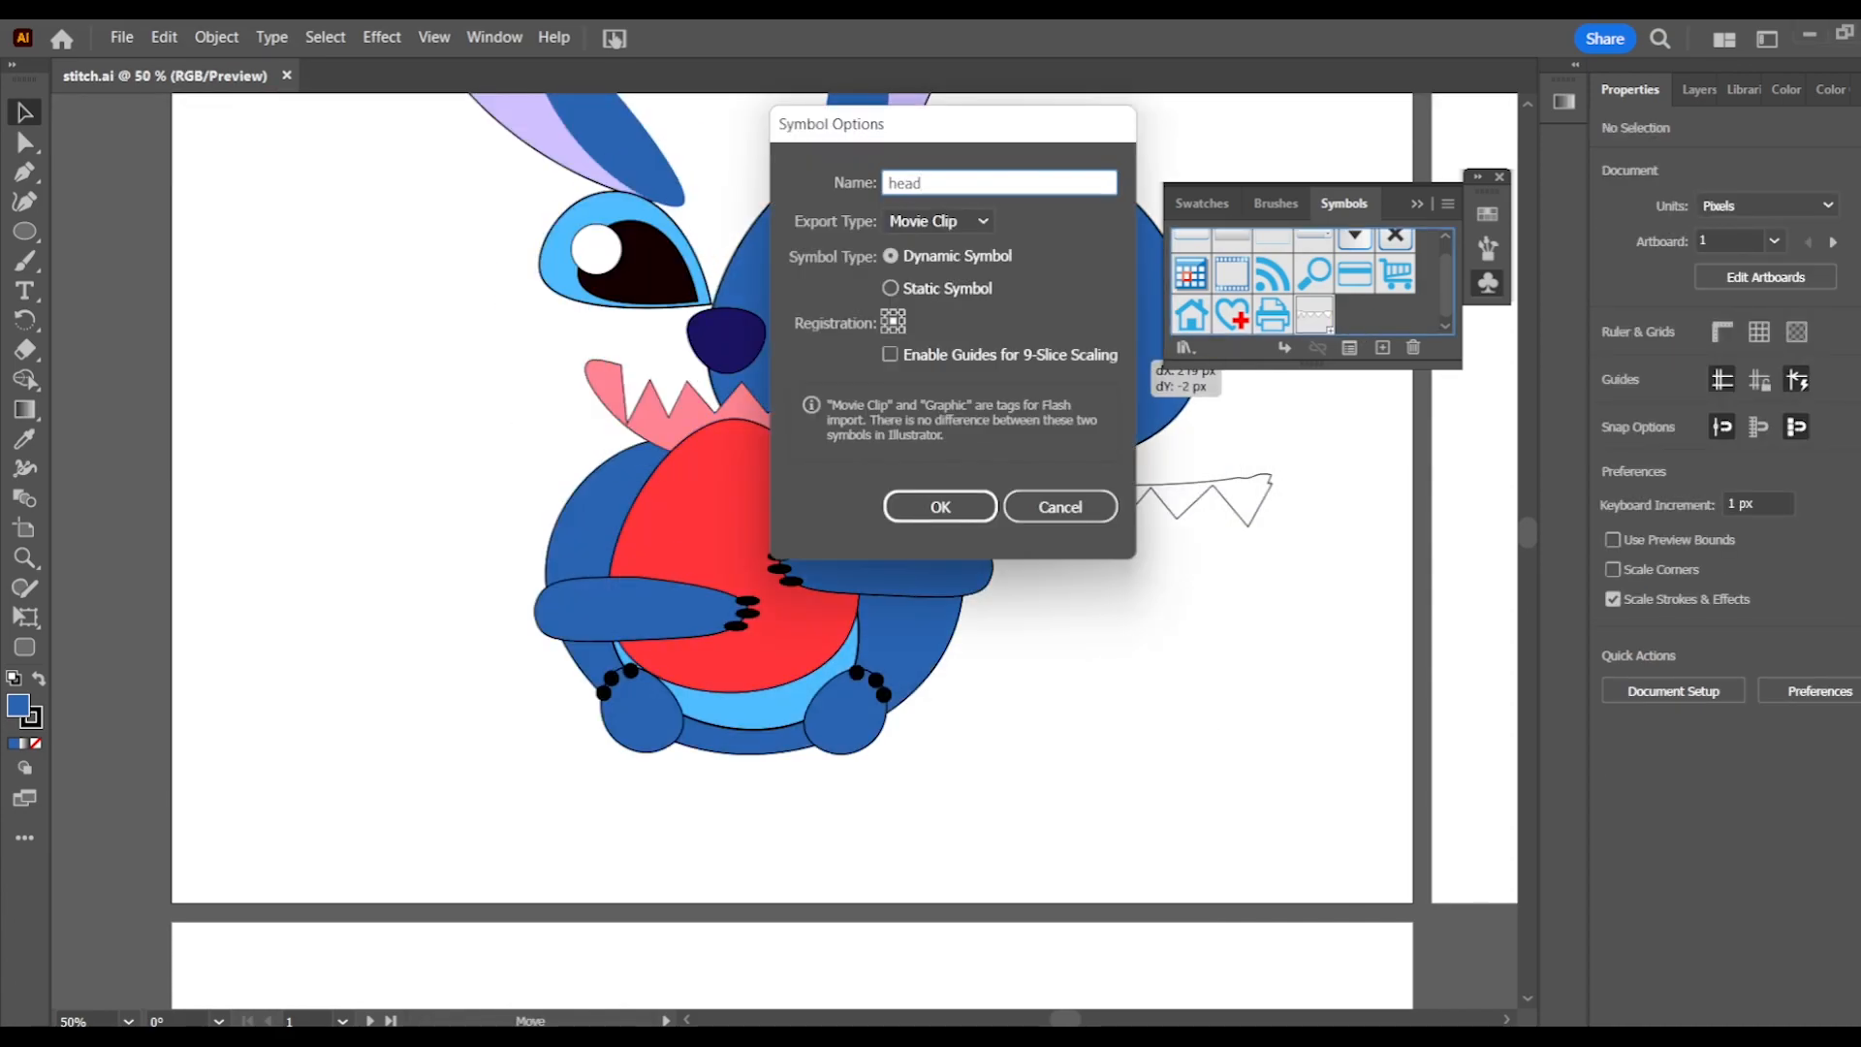
pyautogui.click(943, 504)
pyautogui.moveTo(725, 320); pyautogui.dragTo(1377, 316)
pyautogui.write('nose')
pyautogui.click(963, 508)
# Move the left eye's parts off the face and save them together as a symbol named lefteye.
pyautogui.moveTo(658, 264); pyautogui.dragTo(402, 276)
pyautogui.moveTo(576, 254); pyautogui.dragTo(338, 260)
pyautogui.moveTo(253, 190); pyautogui.dragTo(452, 331)
pyautogui.moveTo(396, 299); pyautogui.dragTo(1434, 306)
pyautogui.click(944, 509)
# Move the right eye's parts off the face, group them and save them as a movie clip symbol named righteye.
pyautogui.moveTo(877, 265); pyautogui.dragTo(1080, 211)
pyautogui.moveTo(1063, 280); pyautogui.dragTo(1089, 166)
pyautogui.click(958, 147)
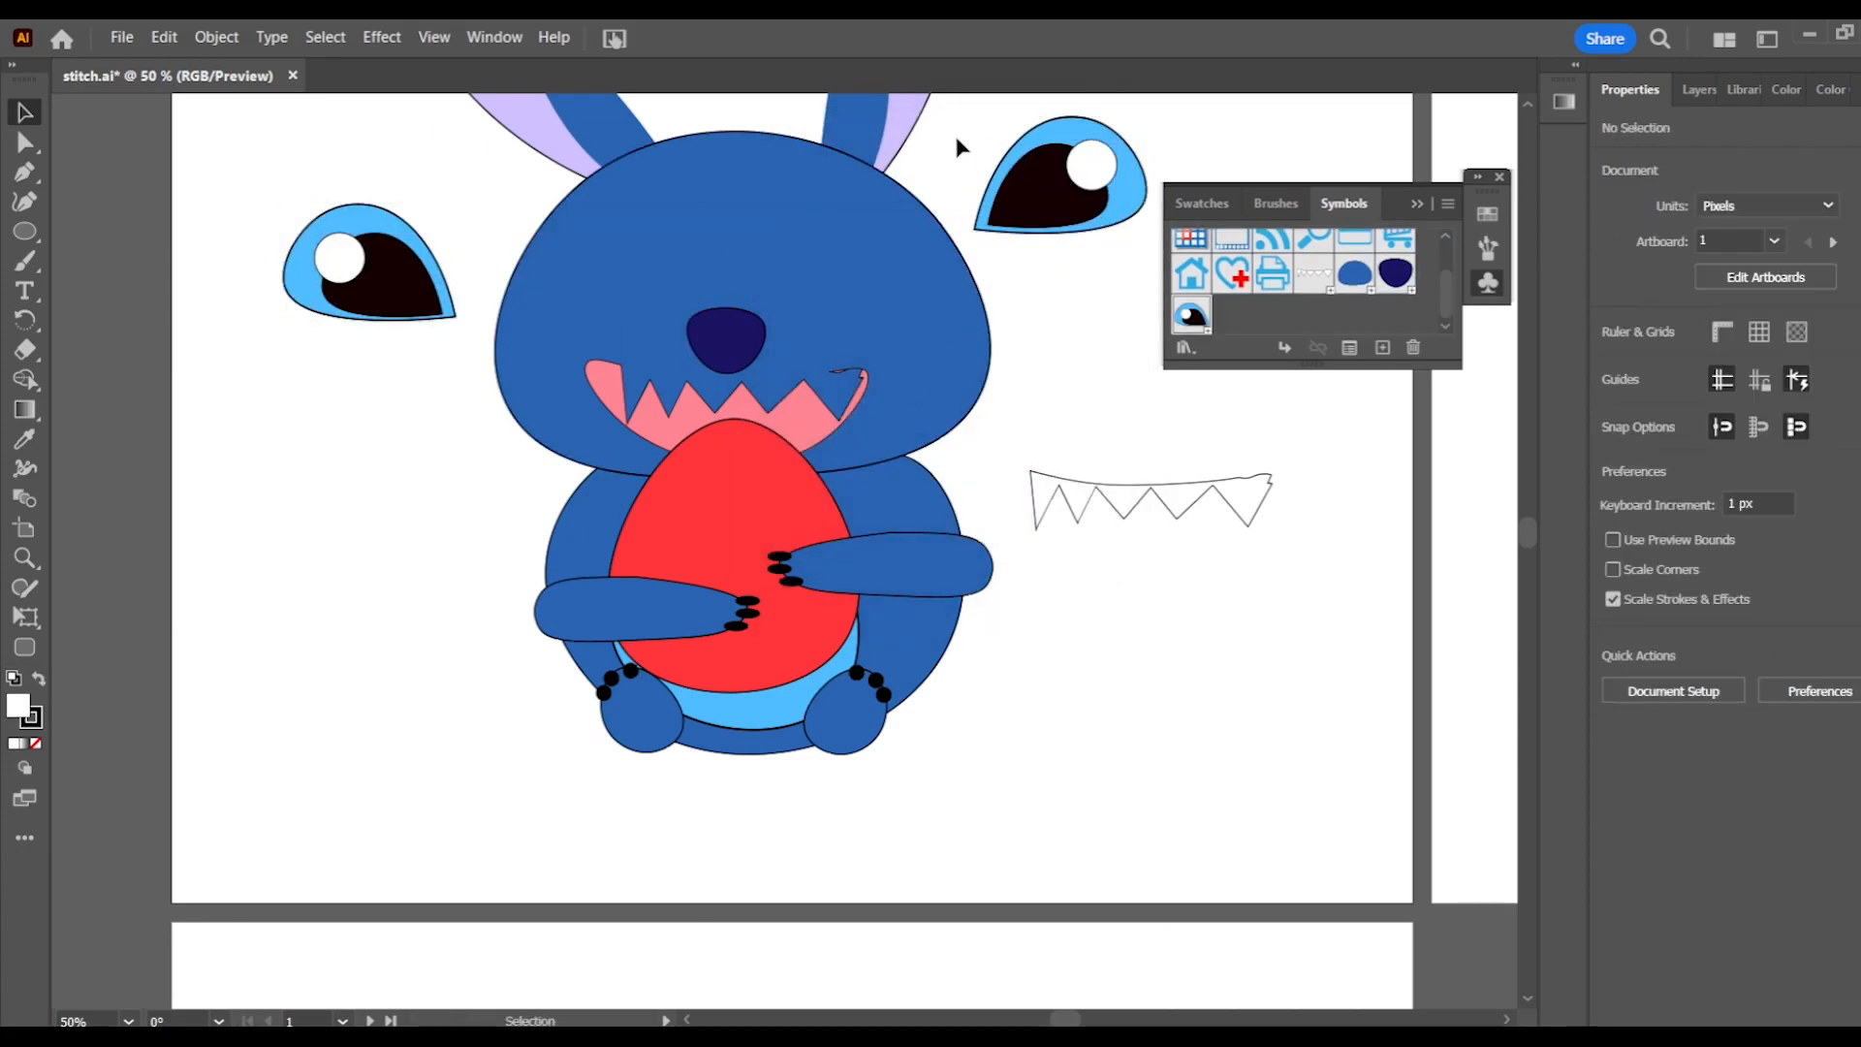
pyautogui.hotkey('ctrl', 'g')
pyautogui.moveTo(1133, 242); pyautogui.dragTo(1202, 315)
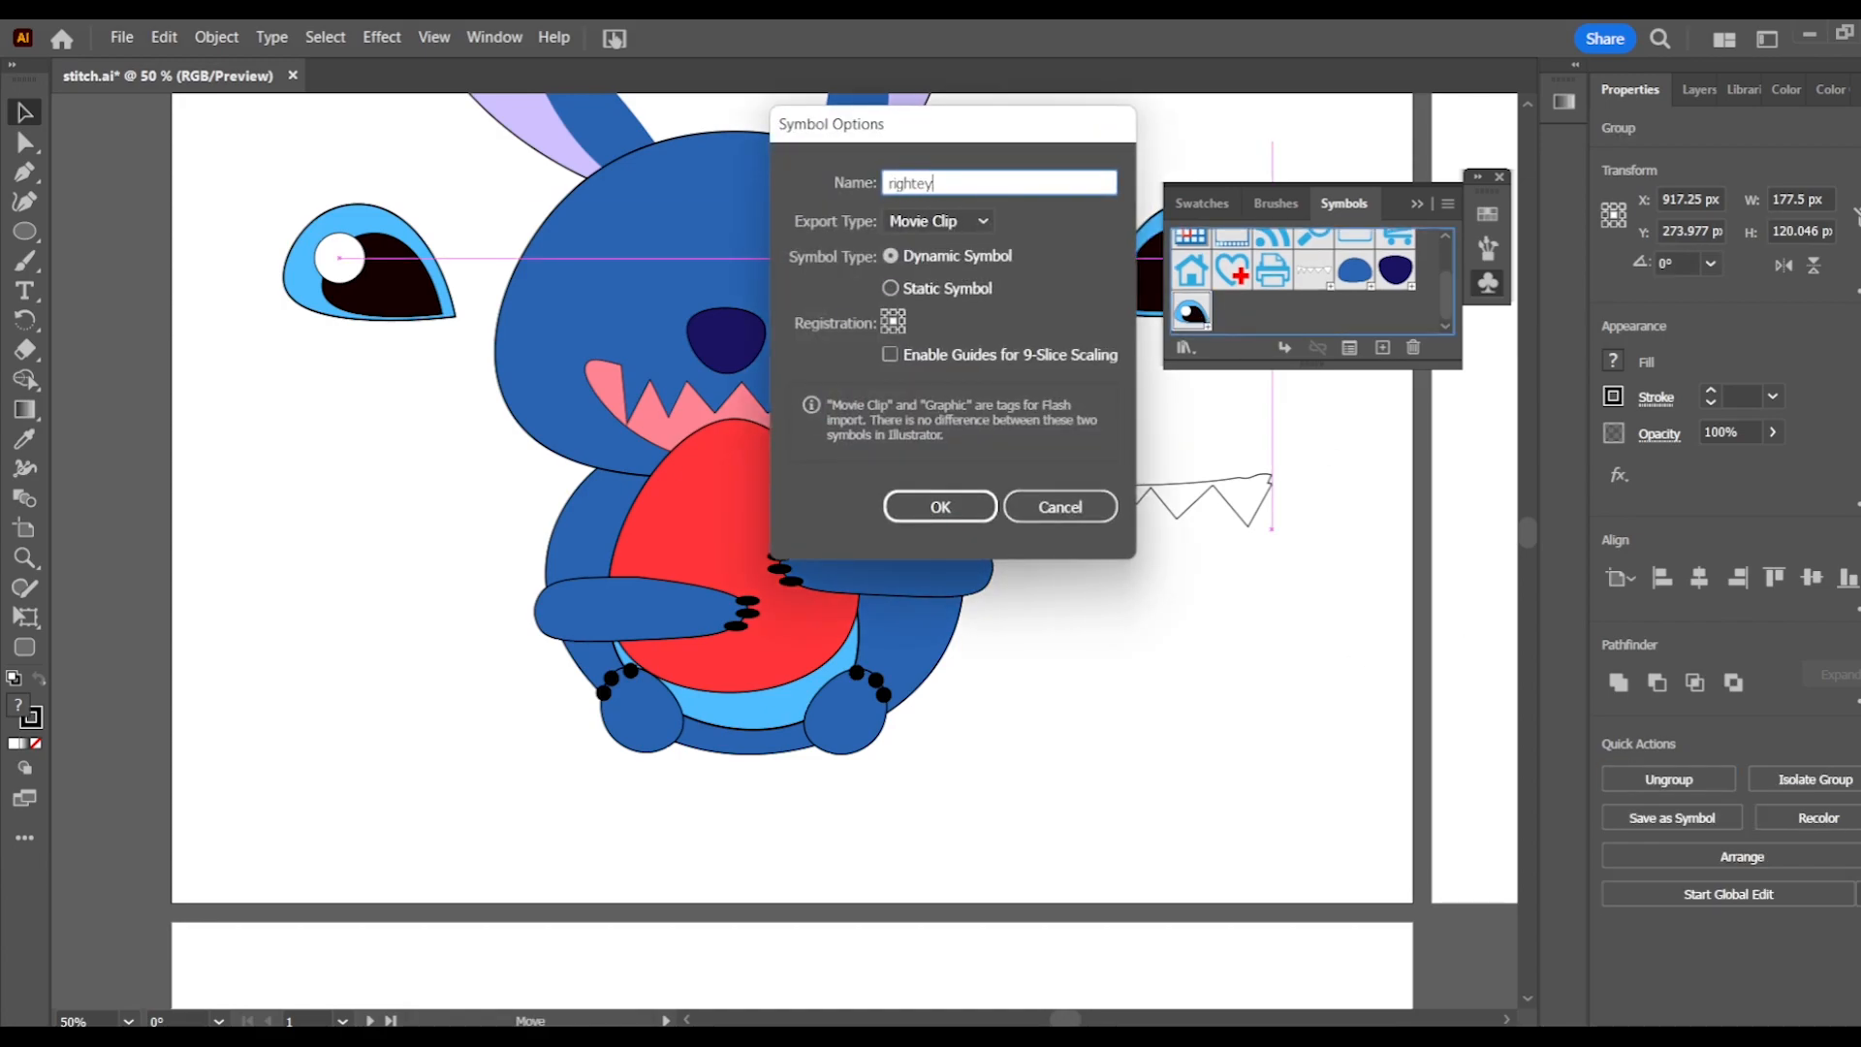
pyautogui.click(941, 506)
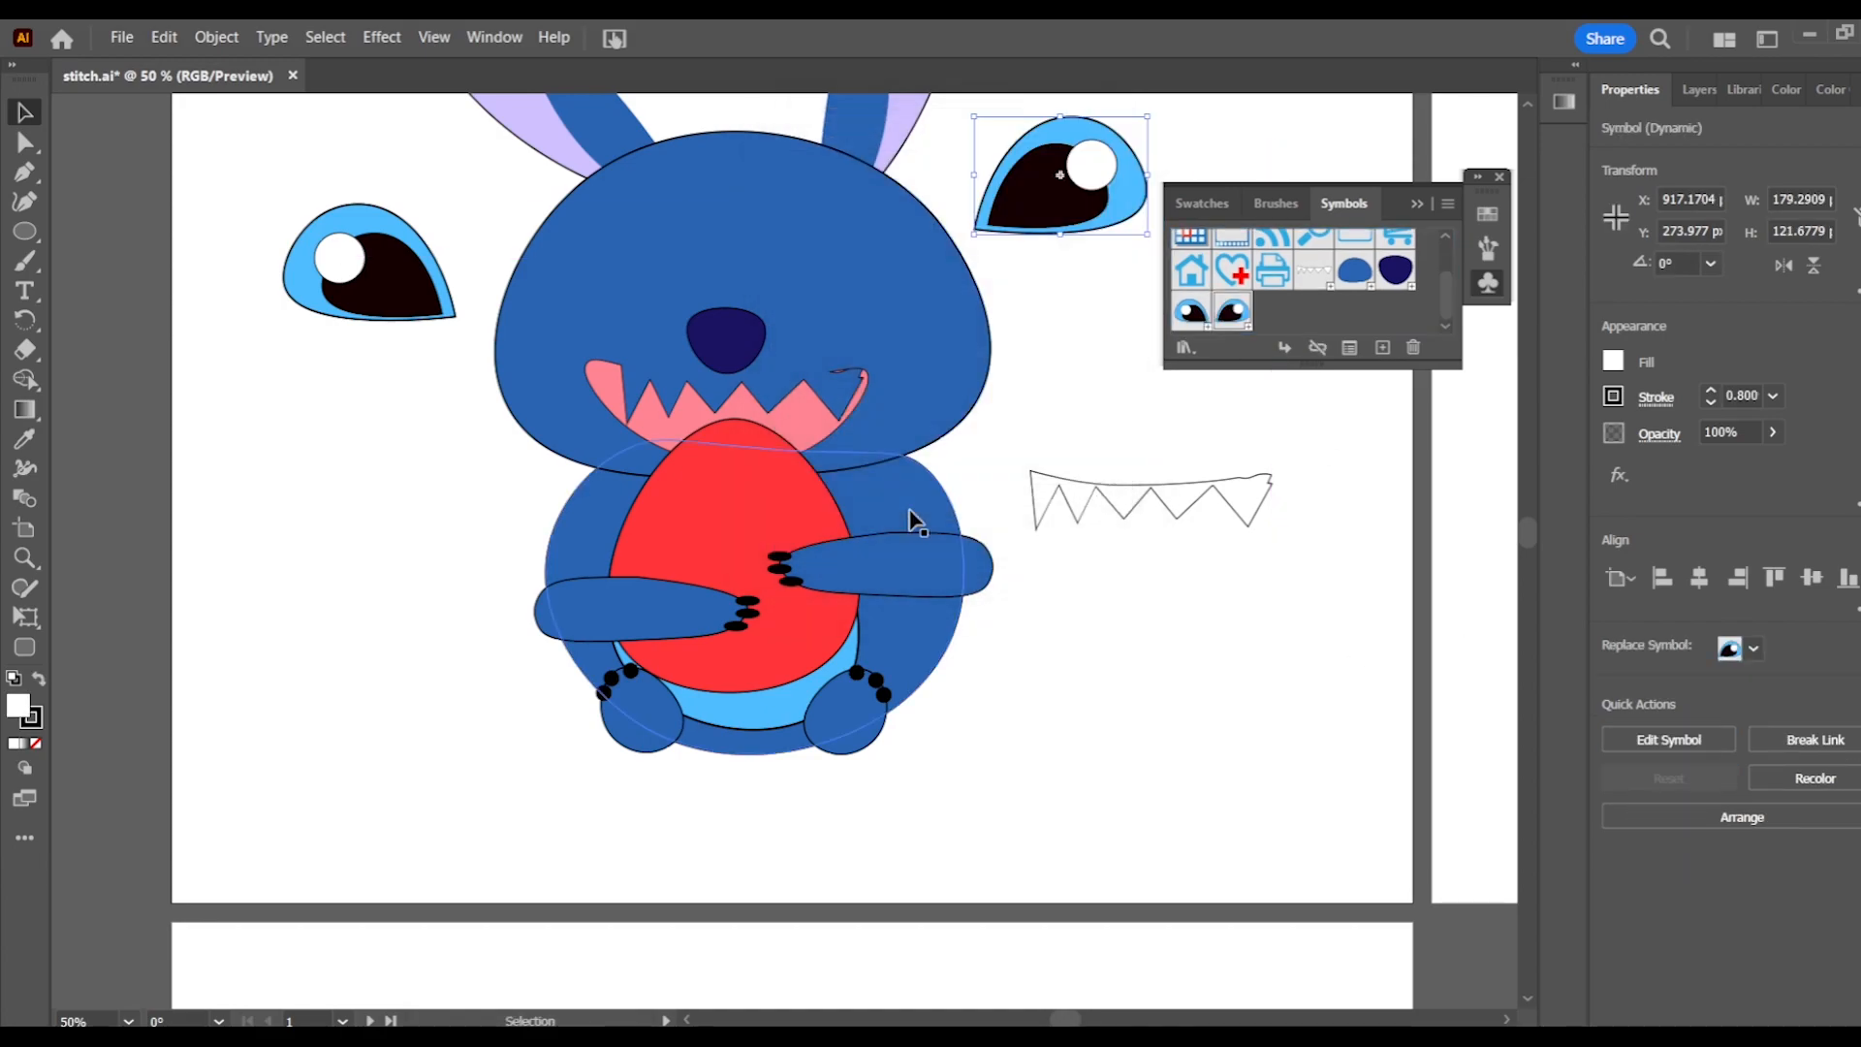
# Move the red egg off the body and save the right arm with its claws as a symbol named rightarm.
pyautogui.hscroll(2, 795, 504)
pyautogui.moveTo(742, 533); pyautogui.dragTo(1257, 708)
pyautogui.moveTo(865, 536); pyautogui.dragTo(1276, 318)
pyautogui.click(940, 507)
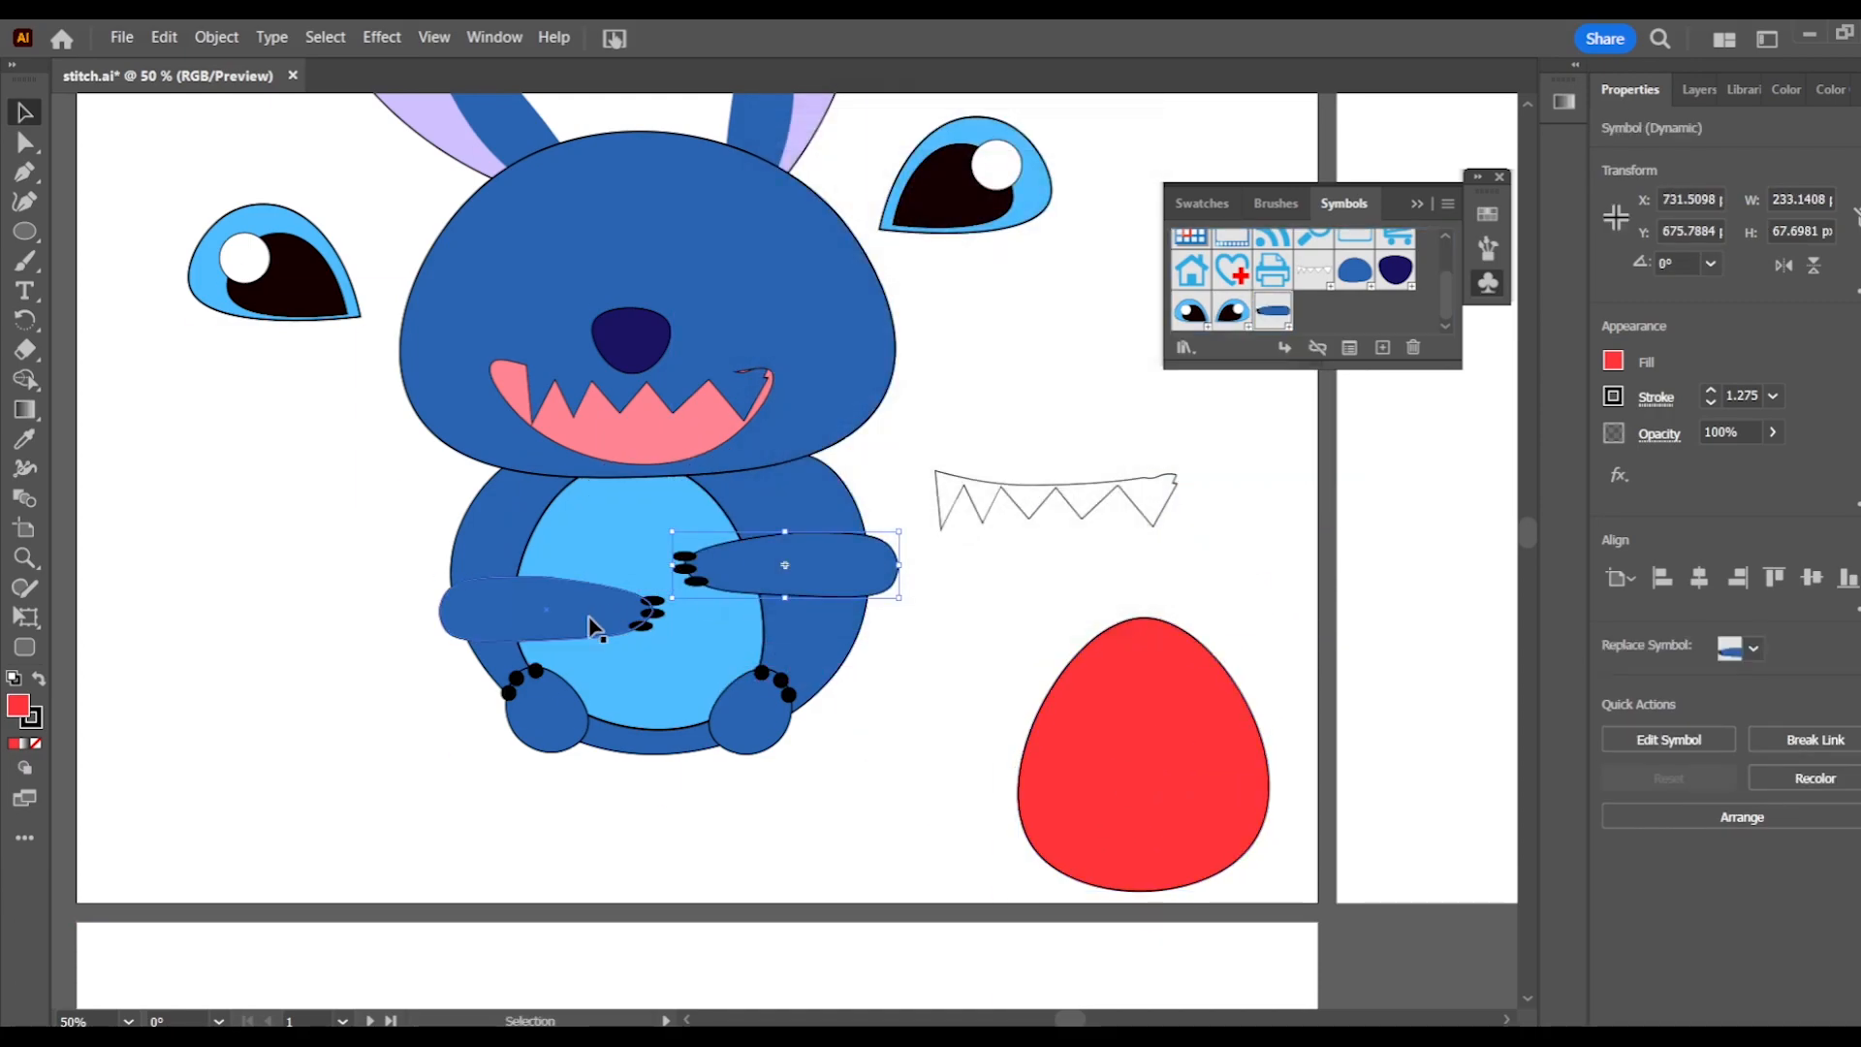
# Save the left arm with its claws as a symbol named leftarm.
pyautogui.moveTo(594, 610); pyautogui.dragTo(1270, 325)
pyautogui.write('leftarm')
pyautogui.click(941, 506)
# Save the two feet as symbols named rightfoot and leftfoot.
pyautogui.moveTo(766, 698); pyautogui.dragTo(1345, 318)
pyautogui.press('Return')
pyautogui.moveTo(553, 706); pyautogui.dragTo(1357, 320)
pyautogui.write('leftfoot')
pyautogui.click(938, 506)
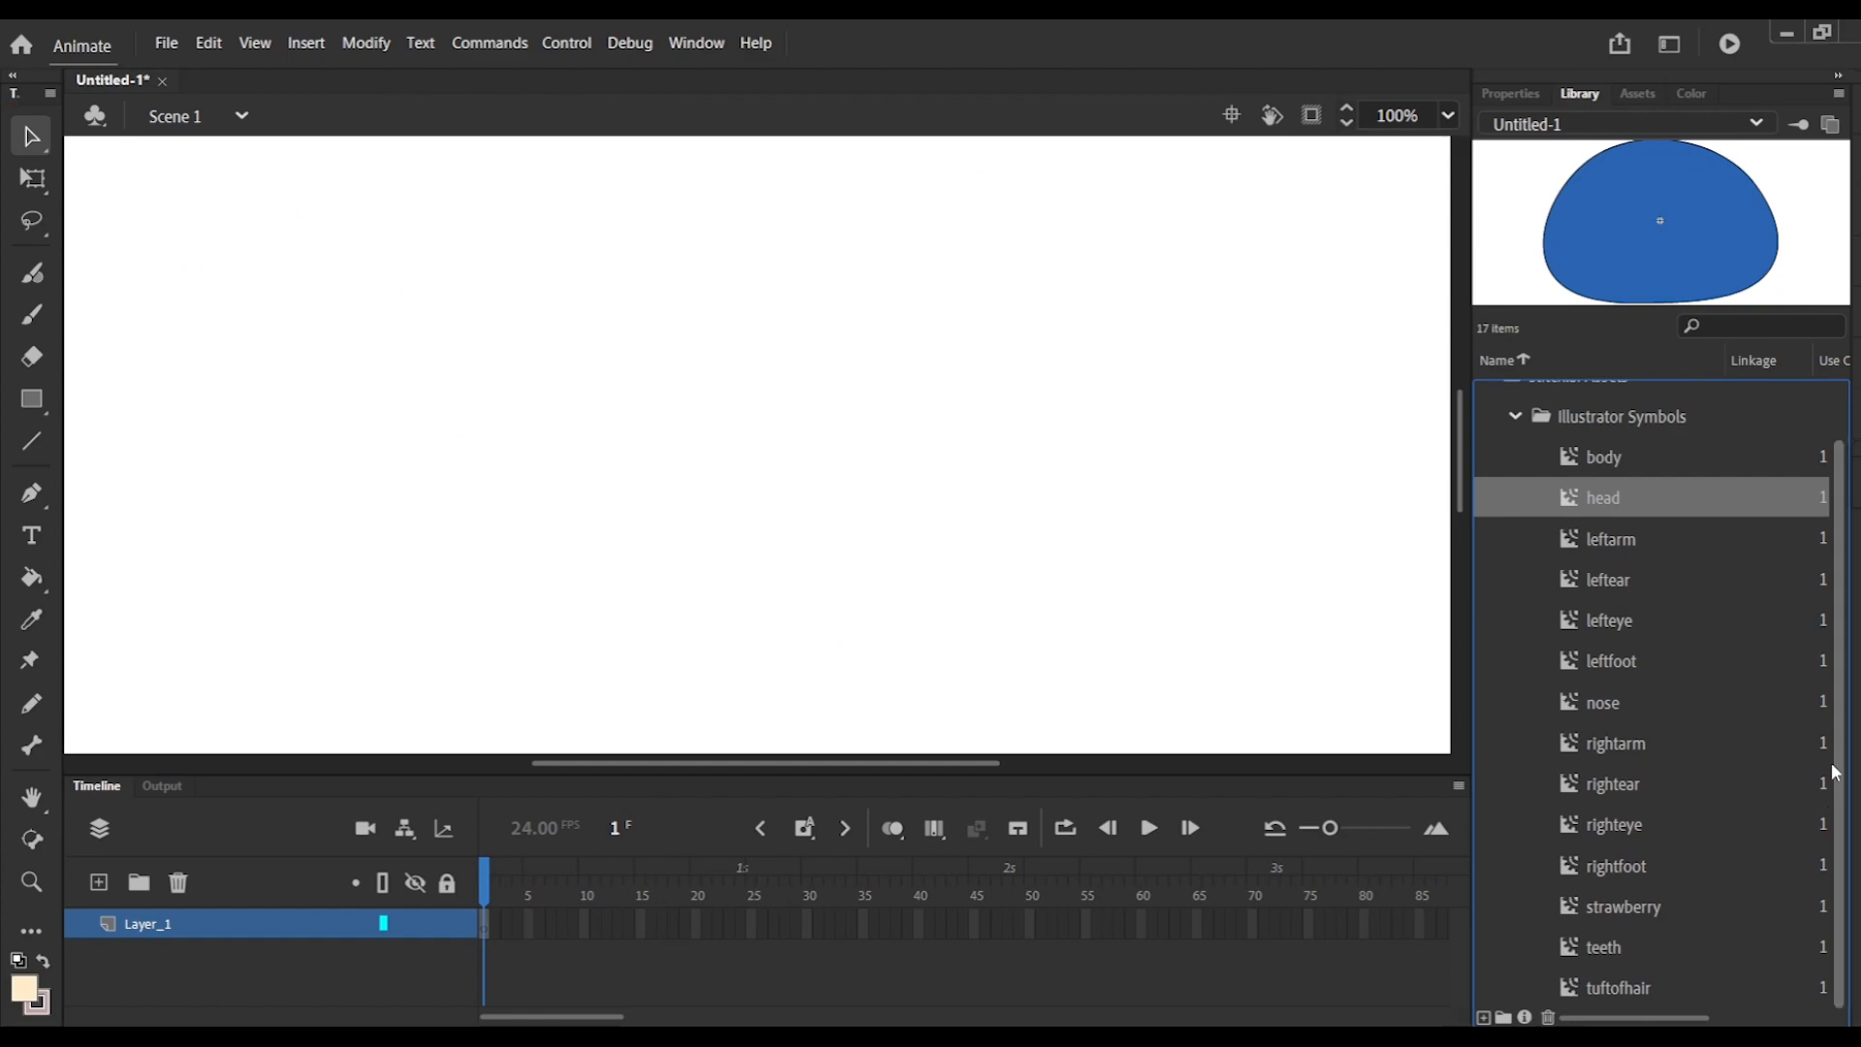
# In Animate, place the head symbol on the stage and add the leftear and rightear symbols on top of it.
pyautogui.moveTo(1626, 506); pyautogui.dragTo(811, 451)
pyautogui.scroll(-4, 885, 474)
pyautogui.click(1612, 594)
pyautogui.moveTo(1612, 595); pyautogui.dragTo(669, 329)
pyautogui.moveTo(1621, 787); pyautogui.dragTo(909, 318)
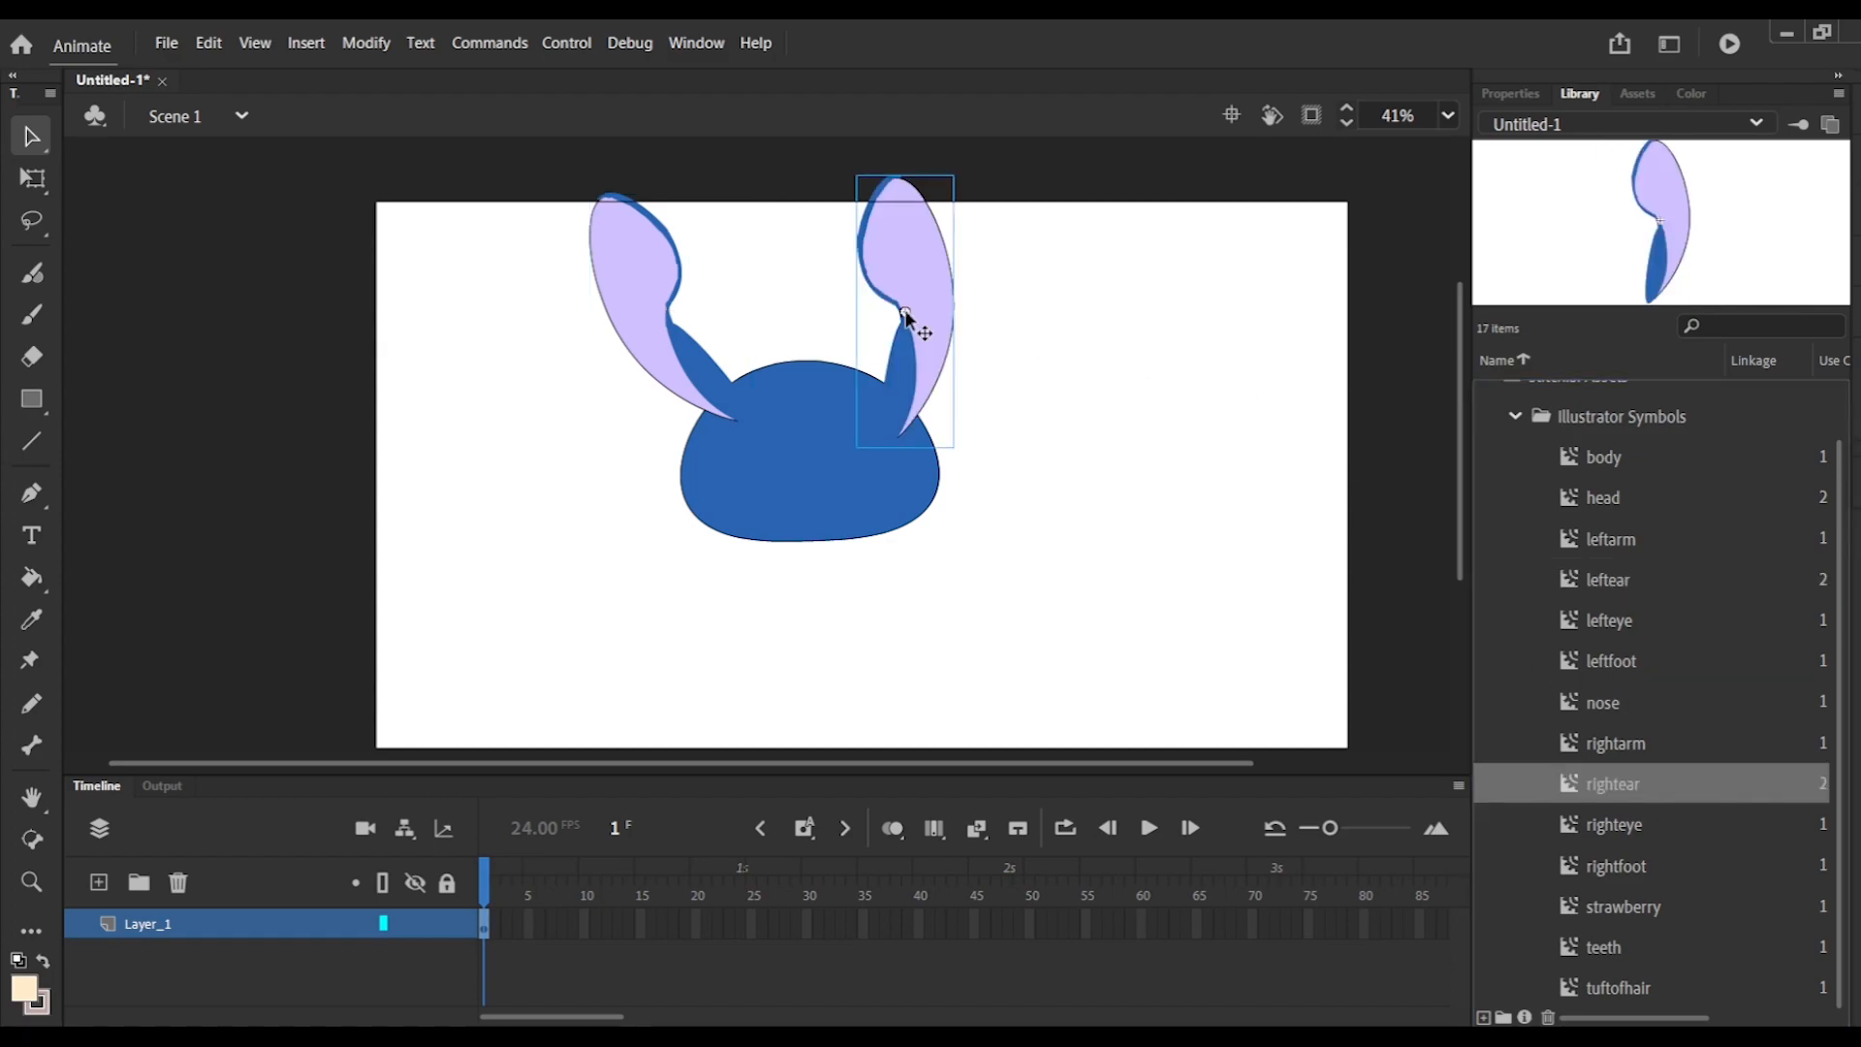
# Move the right ear inward against the head and place the nose symbol on the face.
pyautogui.moveTo(993, 395); pyautogui.dragTo(972, 341)
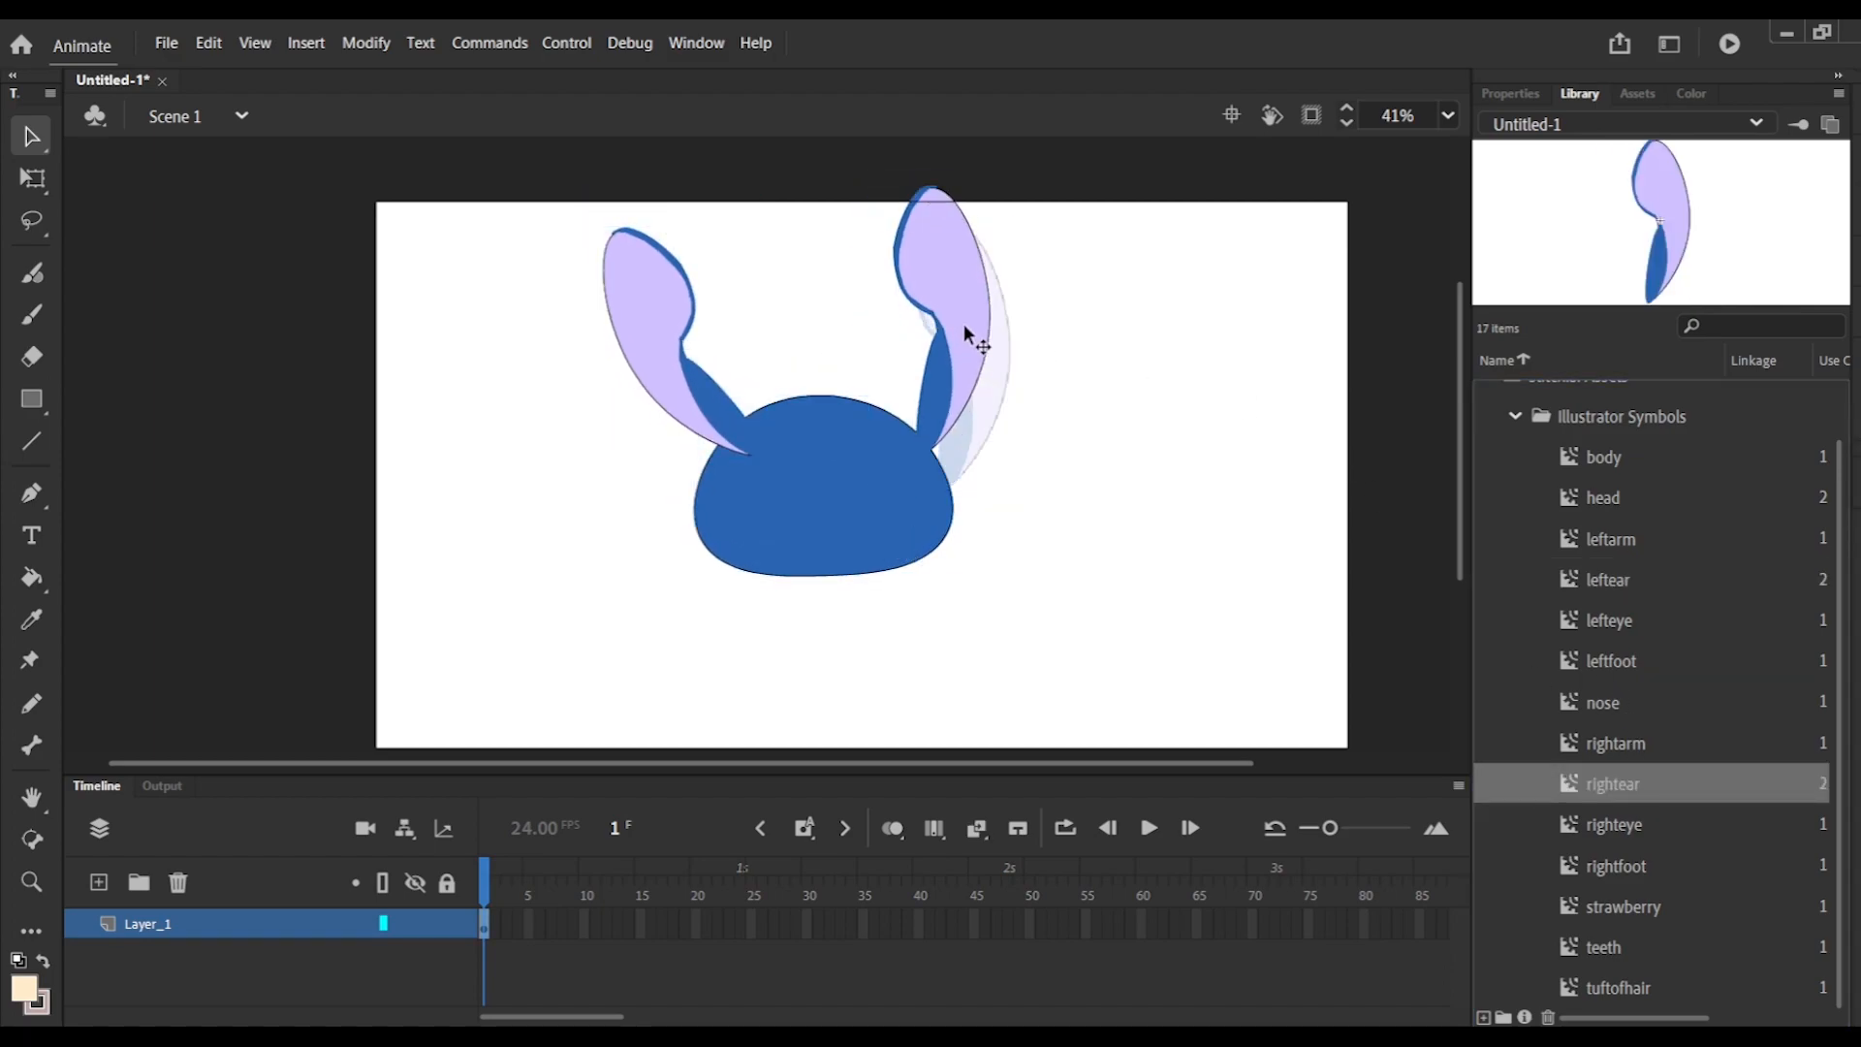
pyautogui.click(1065, 405)
pyautogui.moveTo(1633, 711); pyautogui.dragTo(839, 532)
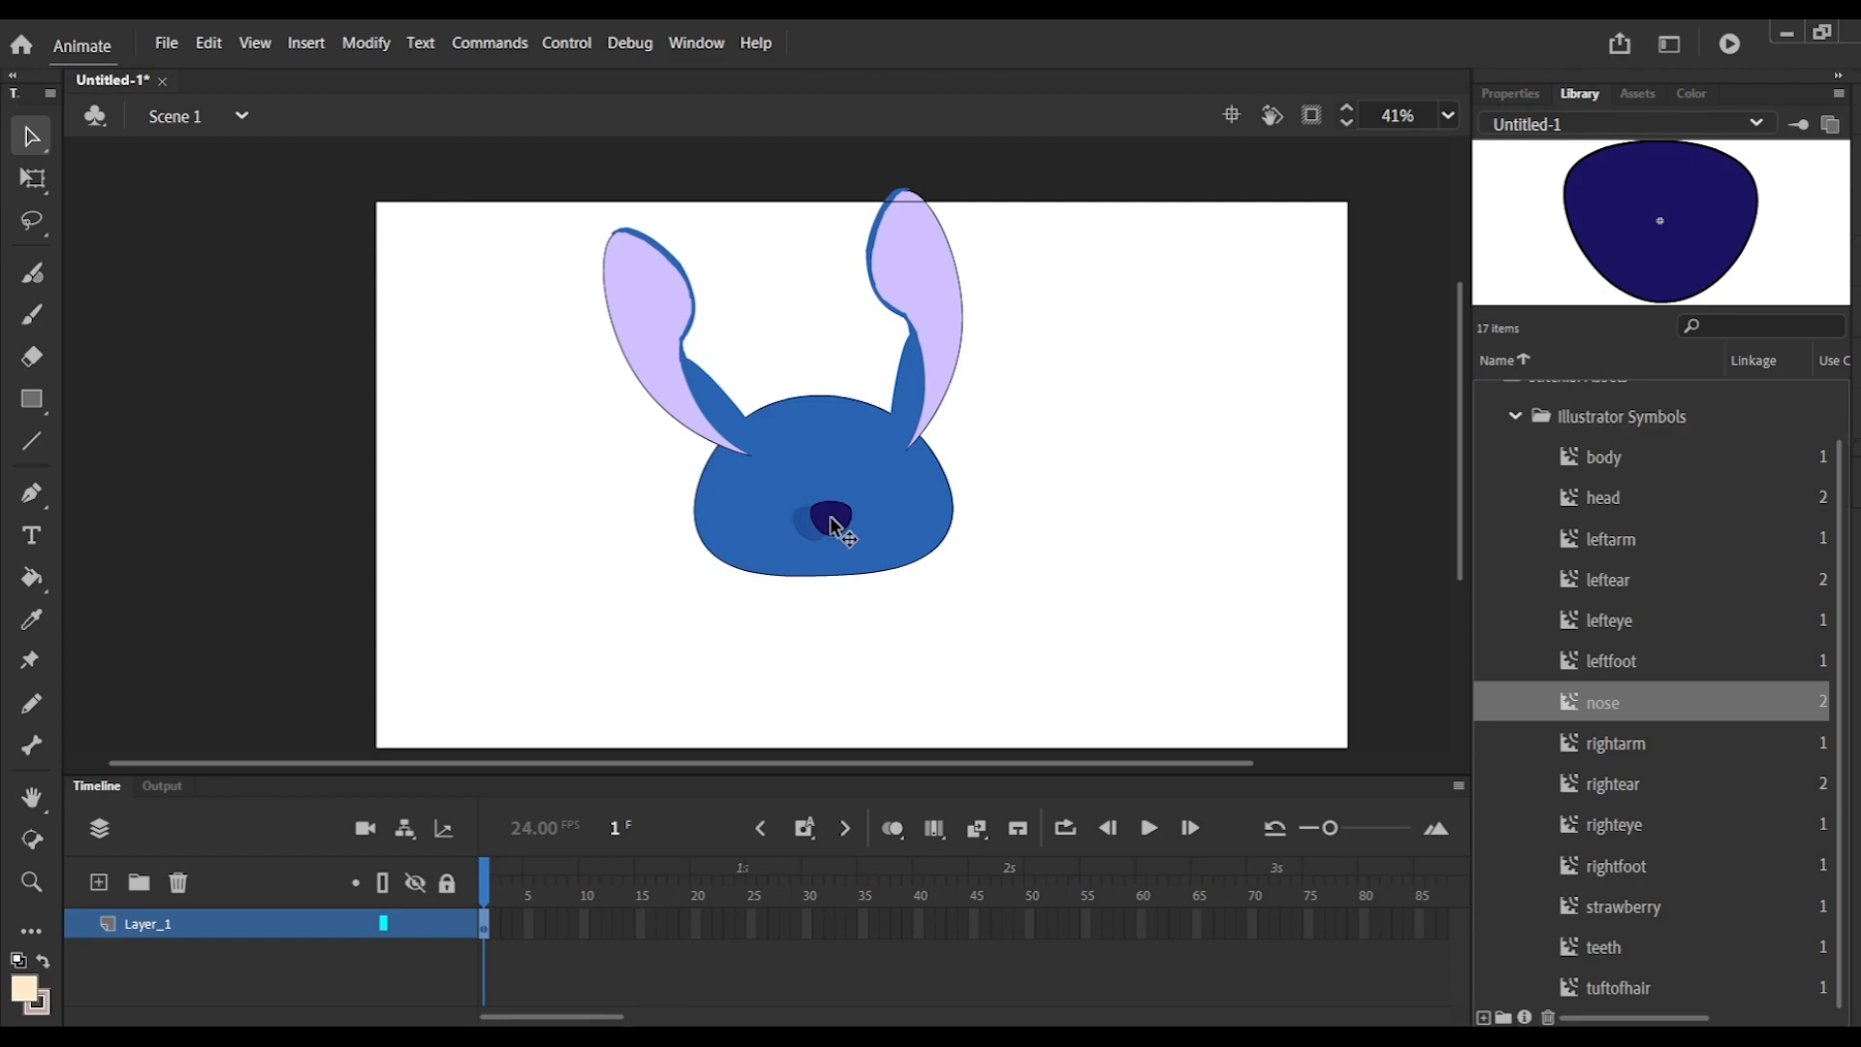
# Place the body symbol beneath the head, rotate it slightly and centre it under the head.
pyautogui.click(1606, 466)
pyautogui.moveTo(853, 632); pyautogui.dragTo(850, 634)
pyautogui.moveTo(850, 634); pyautogui.dragTo(913, 661)
pyautogui.click(1055, 656)
pyautogui.press('q')
pyautogui.moveTo(935, 737)
pyautogui.mouseDown()
pyautogui.moveTo(569, 532)
pyautogui.moveTo(607, 507)
pyautogui.moveTo(964, 760)
pyautogui.moveTo(951, 739)
pyautogui.mouseUp()
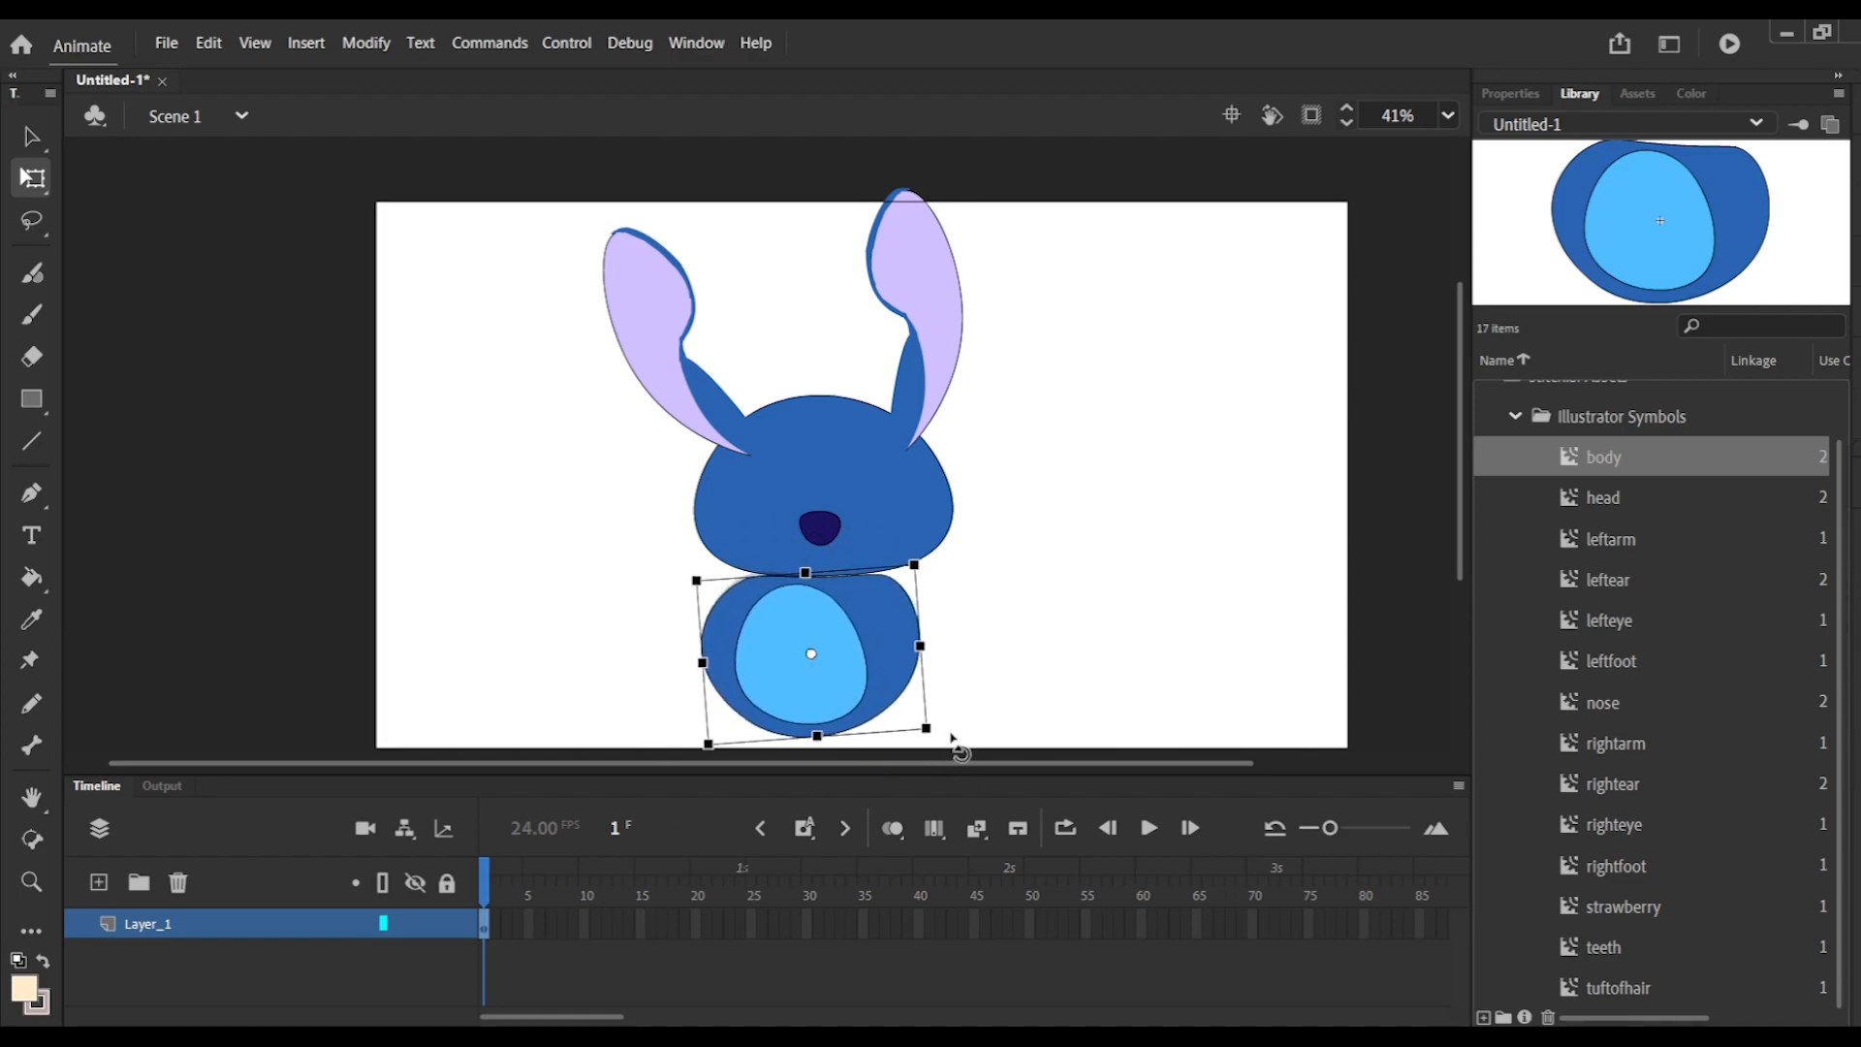
pyautogui.moveTo(882, 655); pyautogui.dragTo(902, 652)
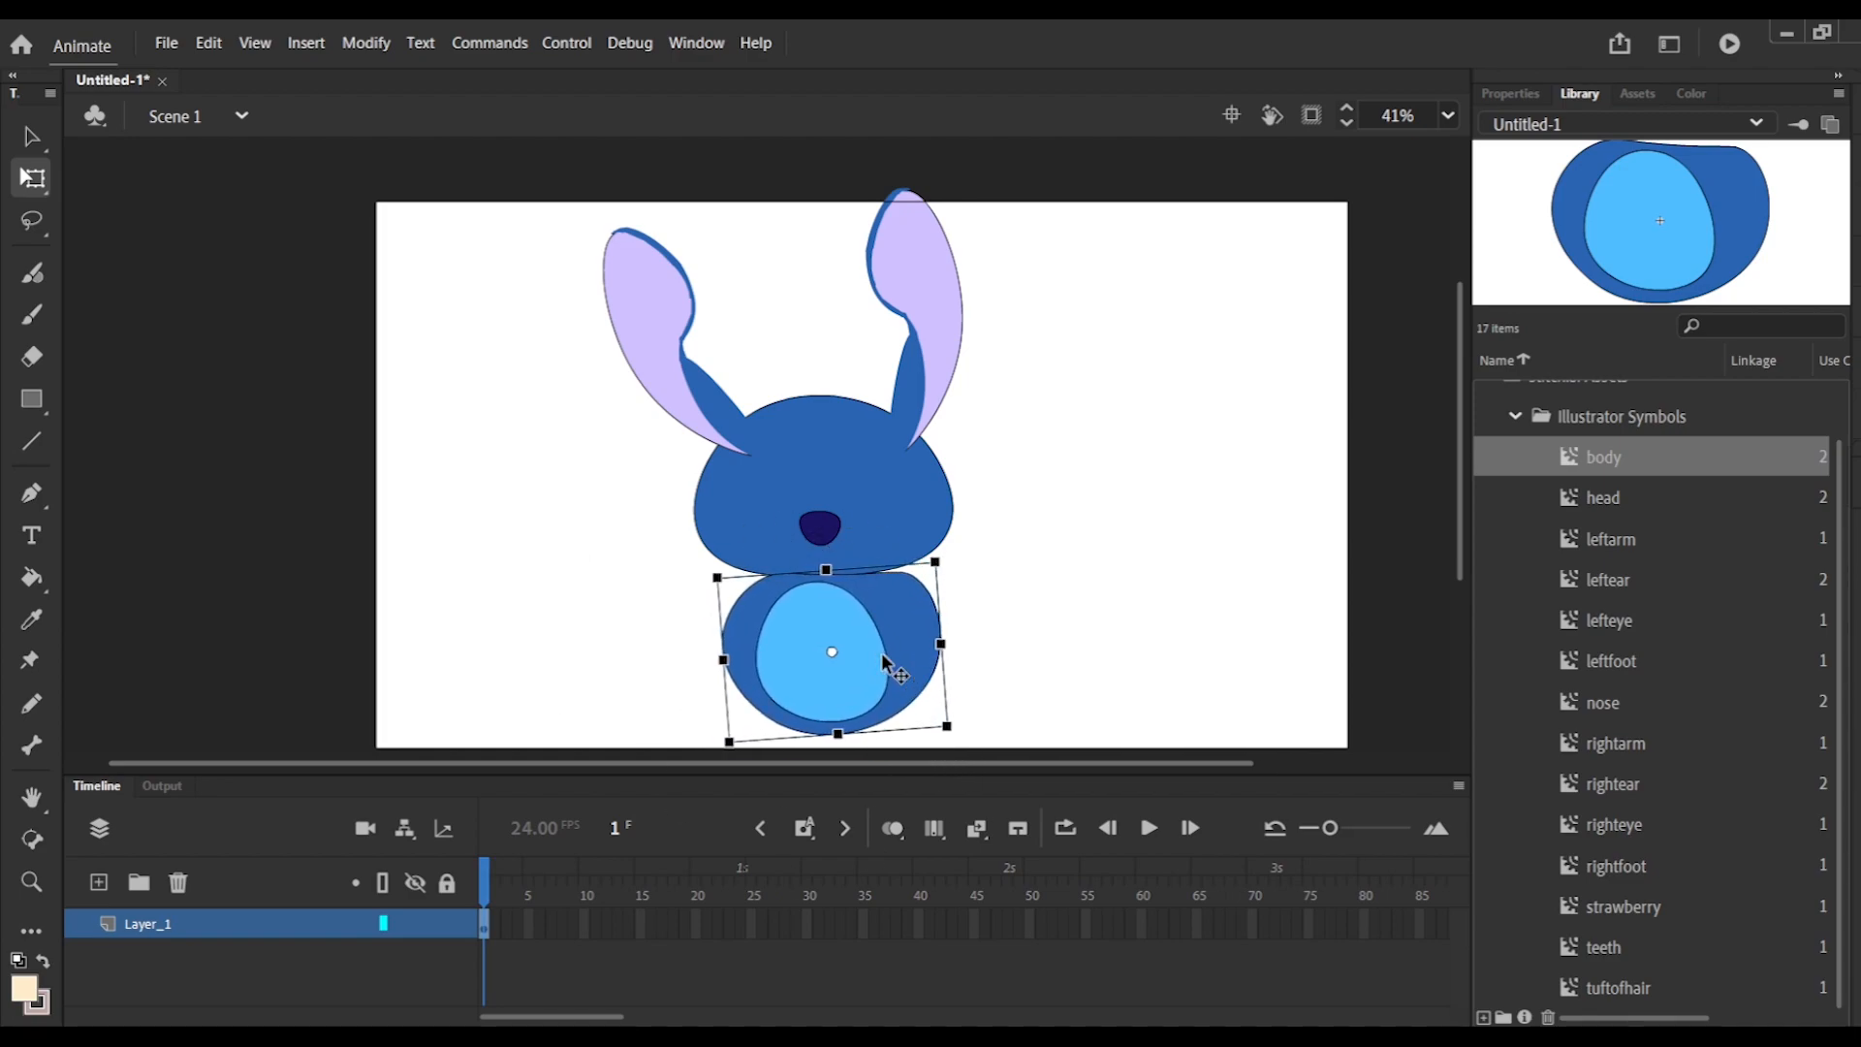
pyautogui.click(632, 608)
# Place the righteye and lefteye symbols on the head on either side of the nose.
pyautogui.click(1614, 859)
pyautogui.moveTo(1609, 825); pyautogui.dragTo(890, 504)
pyautogui.moveTo(1459, 551)
pyautogui.mouseDown()
pyautogui.moveTo(1459, 405)
pyautogui.moveTo(1460, 538)
pyautogui.mouseUp()
pyautogui.moveTo(970, 549); pyautogui.dragTo(973, 539)
pyautogui.click(867, 561)
pyautogui.click(1352, 578)
pyautogui.moveTo(1587, 630); pyautogui.dragTo(811, 511)
pyautogui.click(696, 502)
# Nudge the left ear up and to the left, and the right ear slightly up and to the right.
pyautogui.click(760, 427)
pyautogui.hotkey('shift', 'Left')
pyautogui.hotkey('shift', 'Up')
pyautogui.hotkey('shift', 'Up')
pyautogui.hotkey('shift', 'Up')
pyautogui.click(997, 371)
pyautogui.press('Up')
pyautogui.press('Up')
pyautogui.press('Right')
pyautogui.click(1246, 525)
# Place the rightfoot and leftfoot symbols on the lower edge of the body, one on each side.
pyautogui.click(1609, 874)
pyautogui.moveTo(955, 738); pyautogui.dragTo(953, 735)
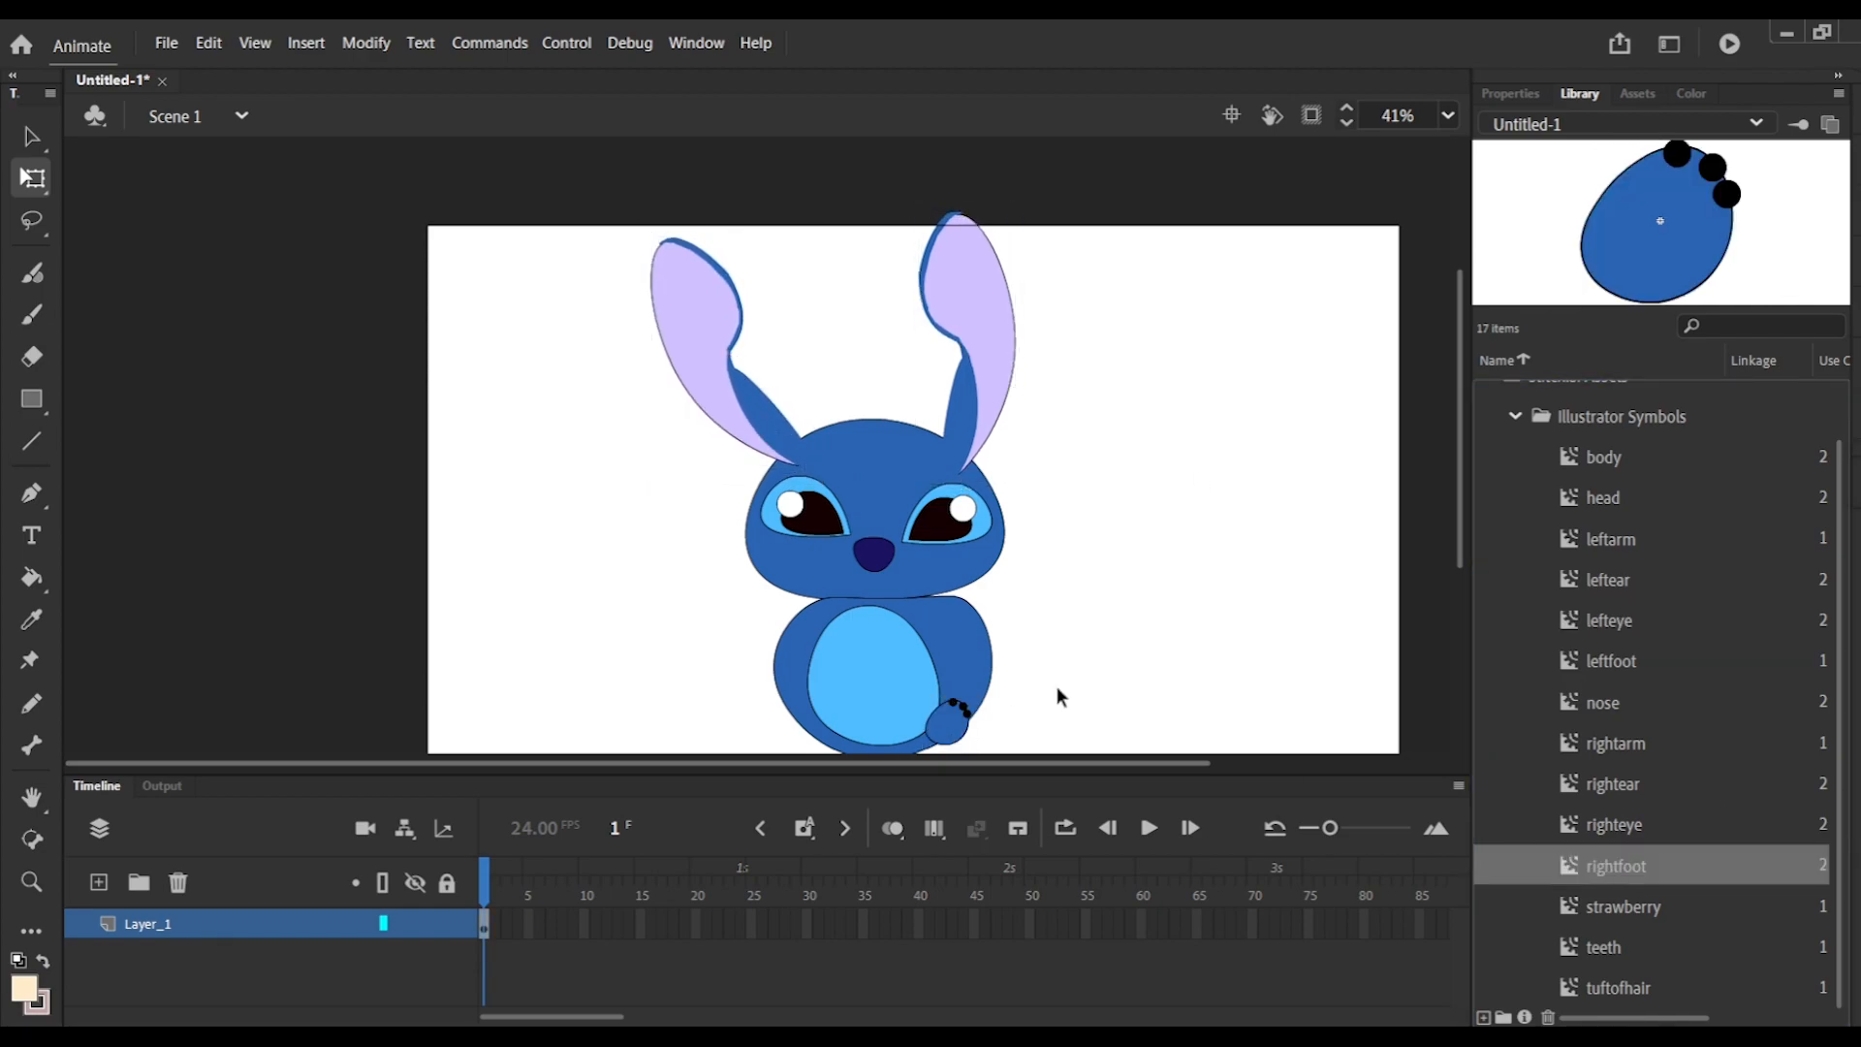
pyautogui.moveTo(1623, 671); pyautogui.dragTo(838, 752)
pyautogui.moveTo(1458, 514); pyautogui.dragTo(1458, 552)
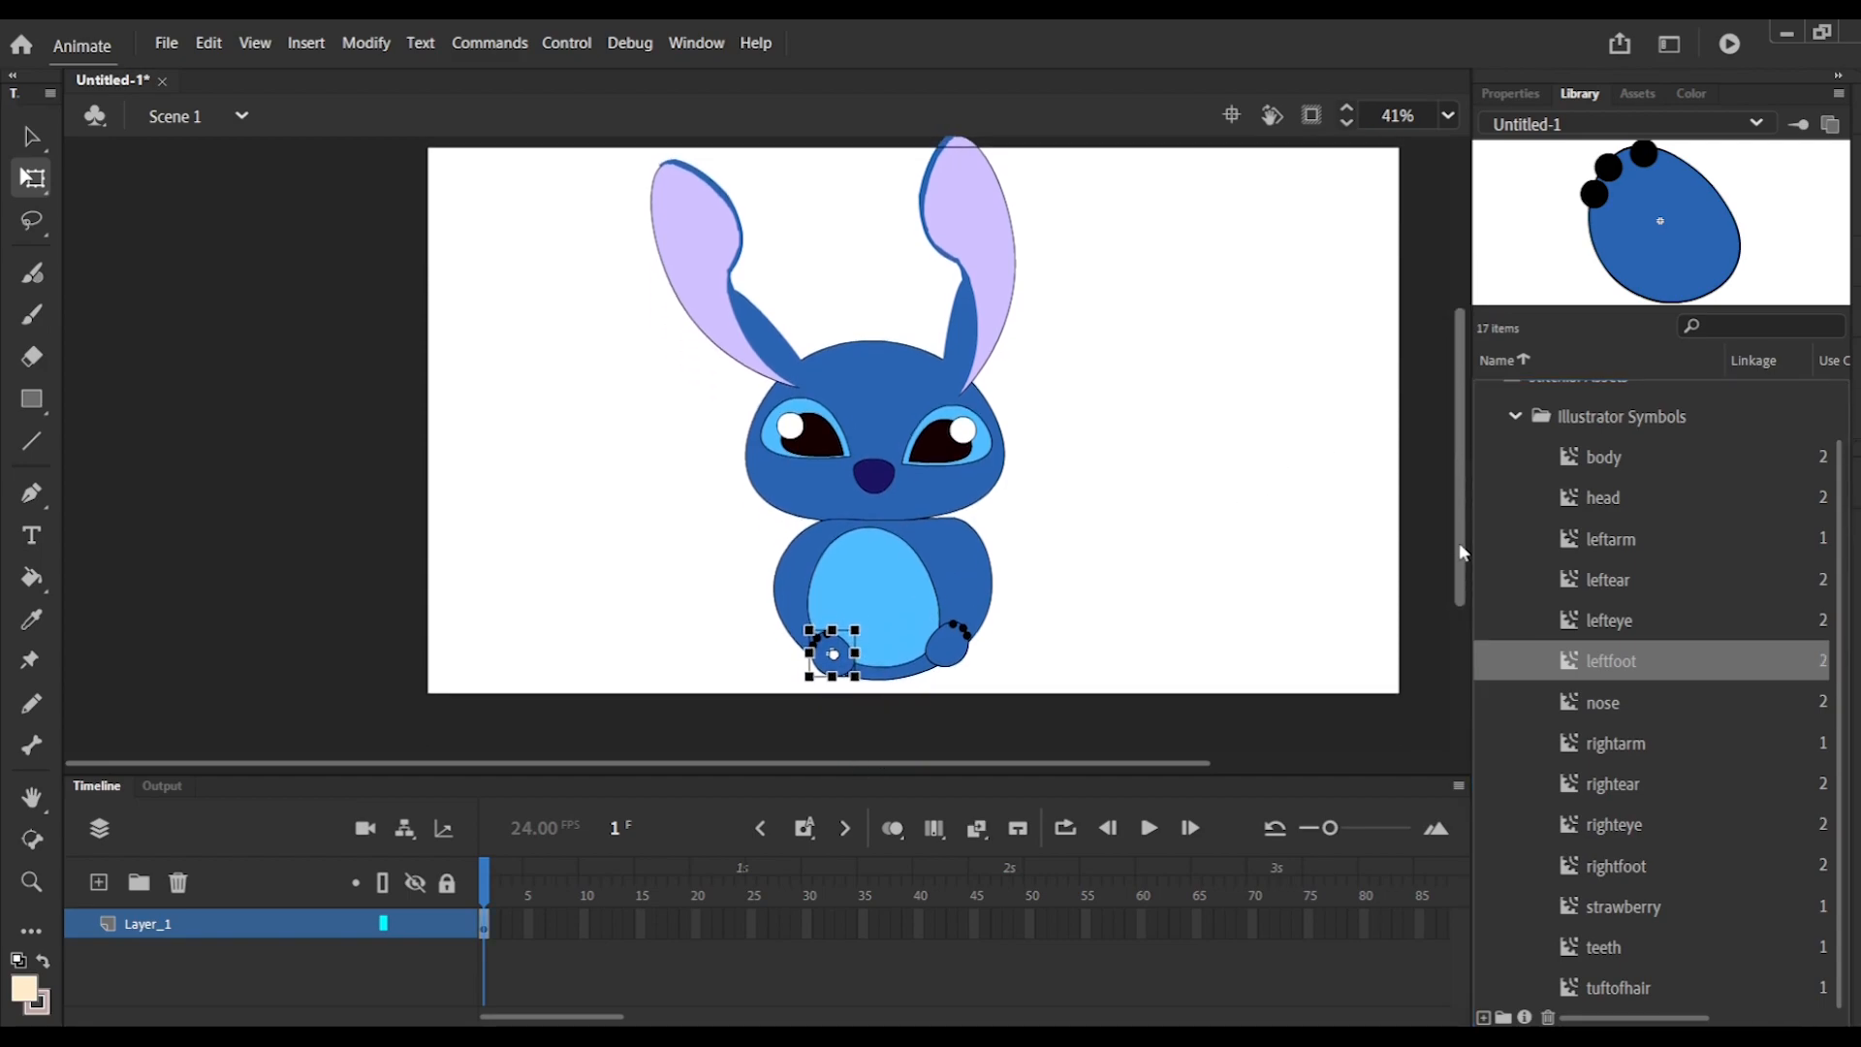
# Place the teeth symbol on the head just below the nose.
pyautogui.click(1669, 750)
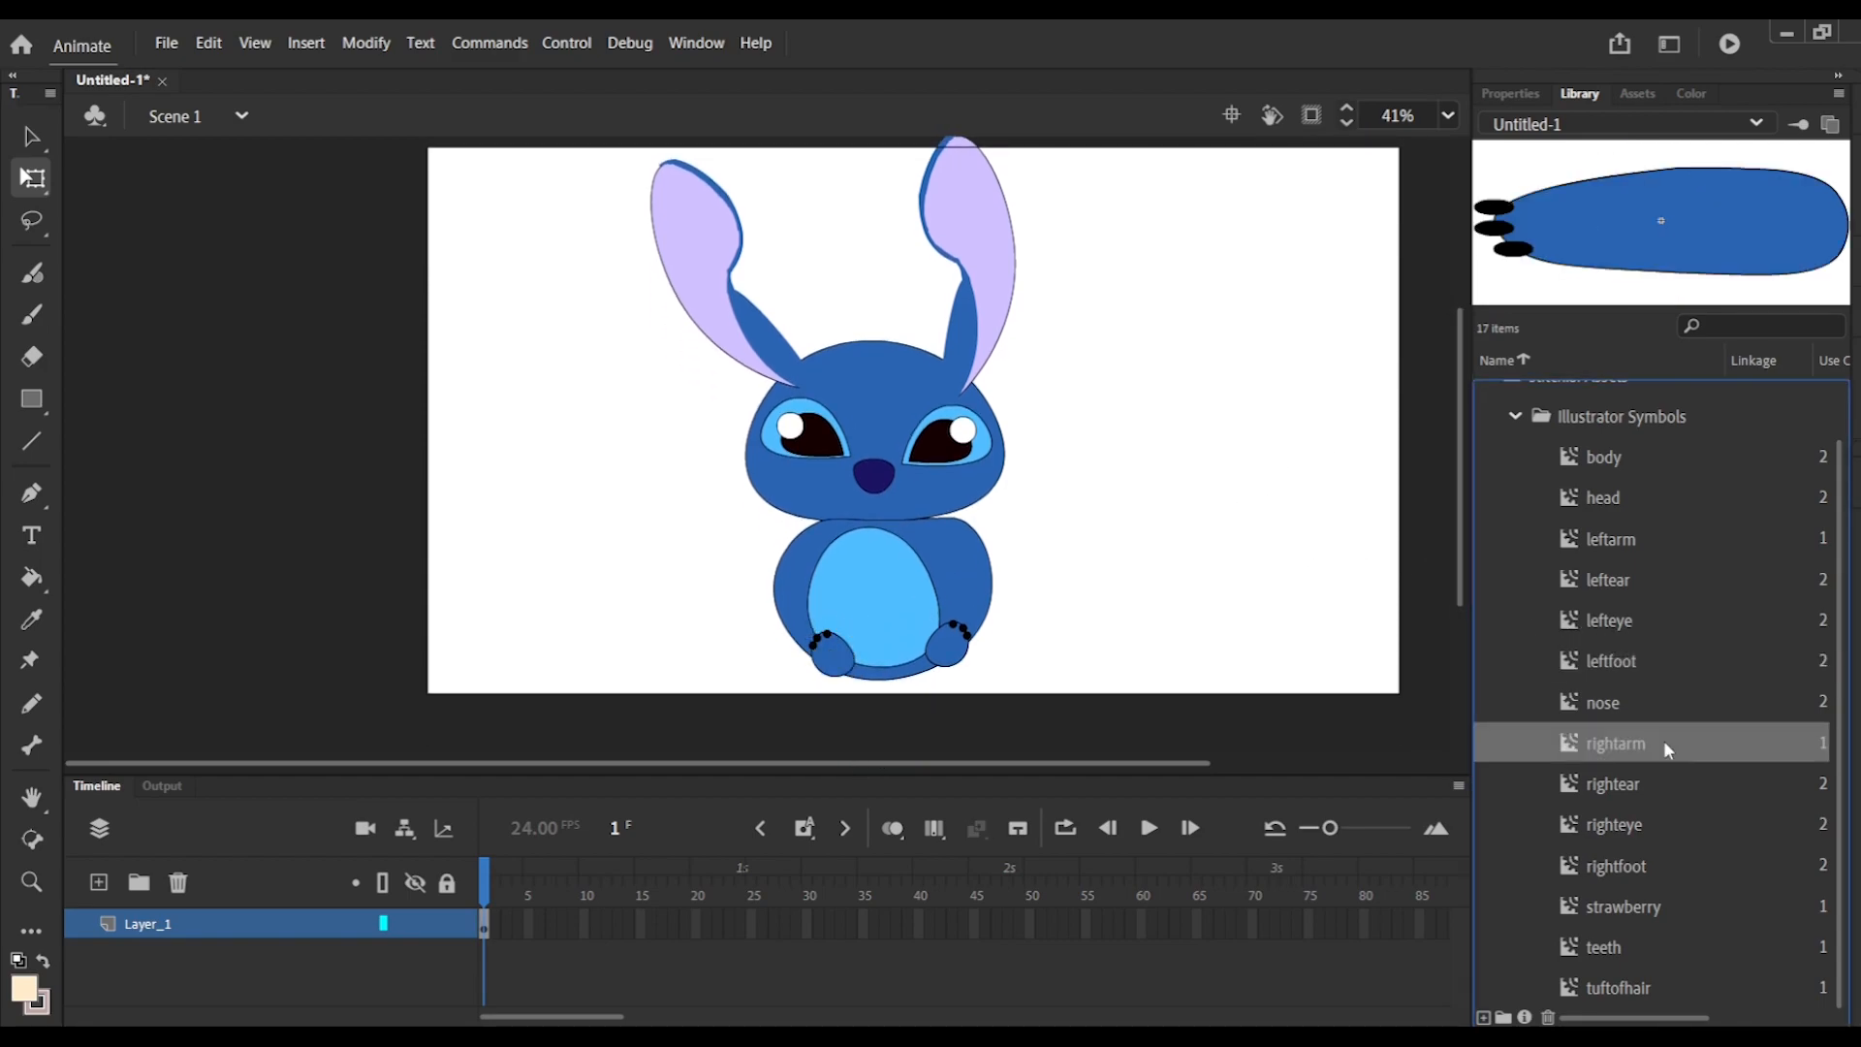
pyautogui.click(1622, 950)
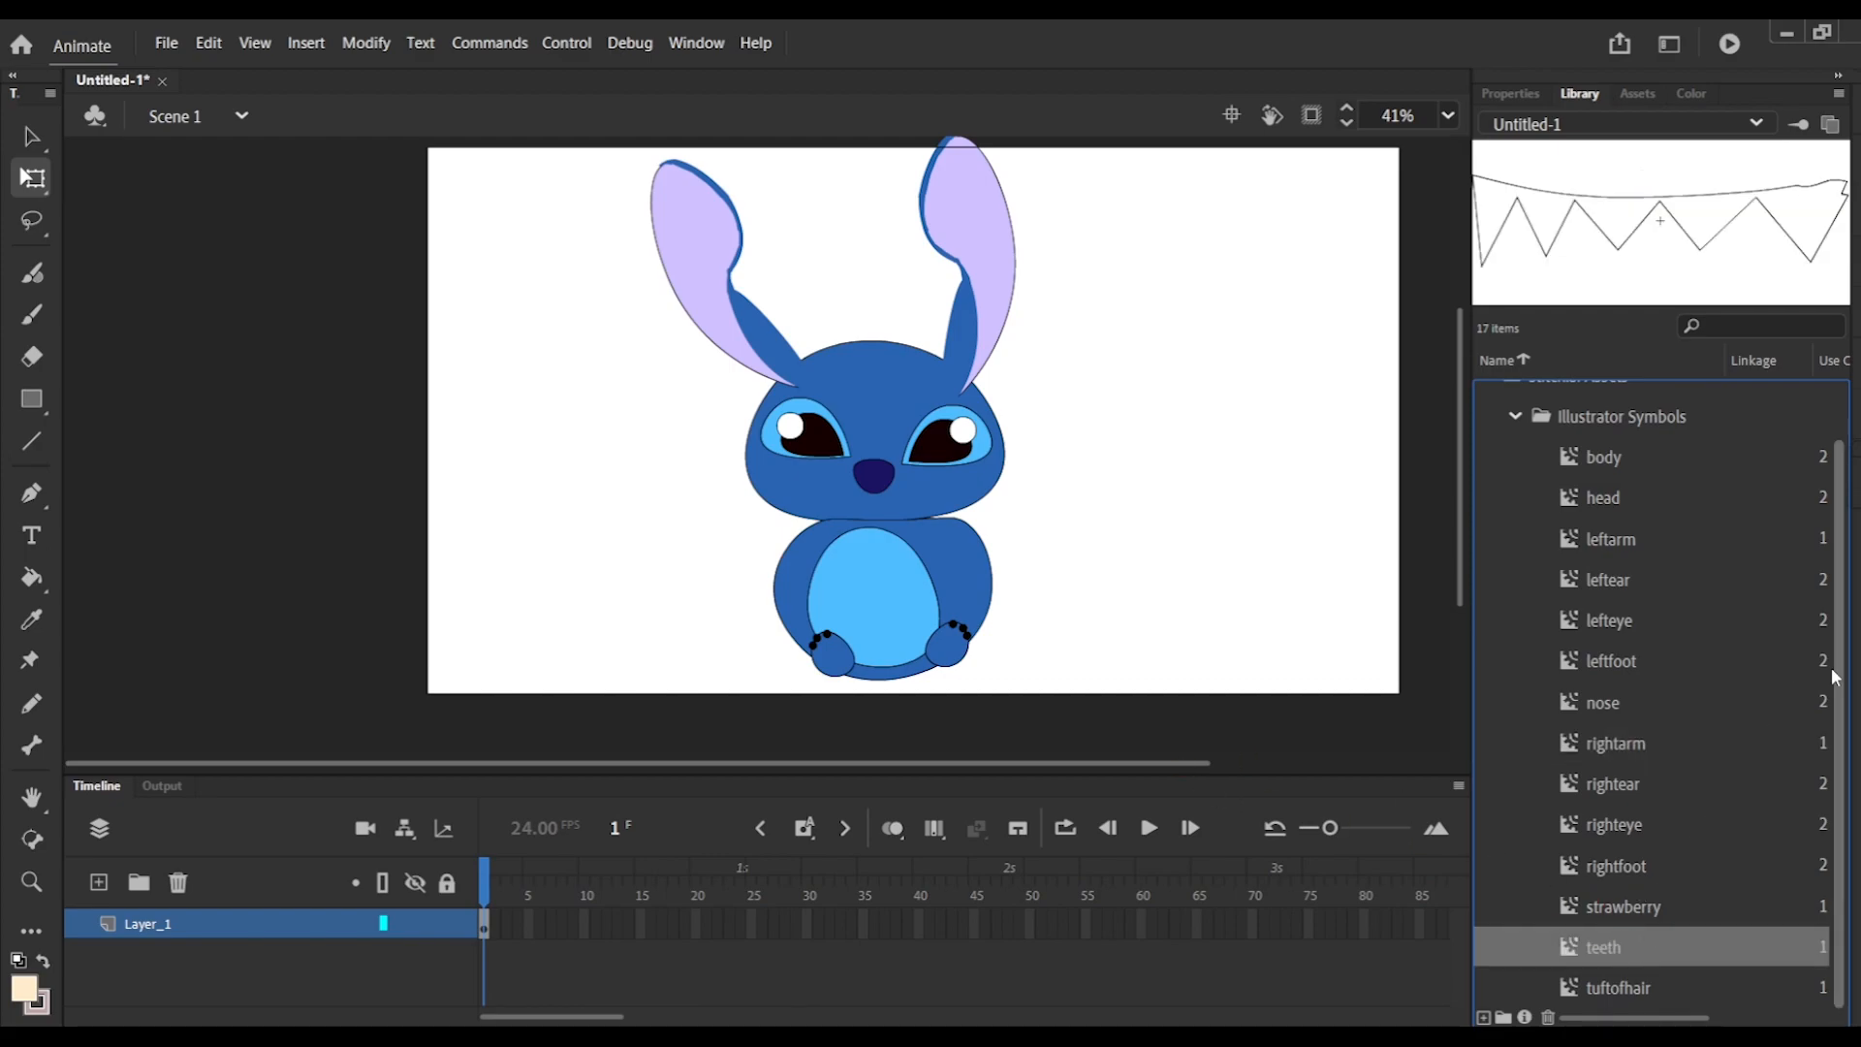
pyautogui.moveTo(1835, 742); pyautogui.dragTo(1825, 941)
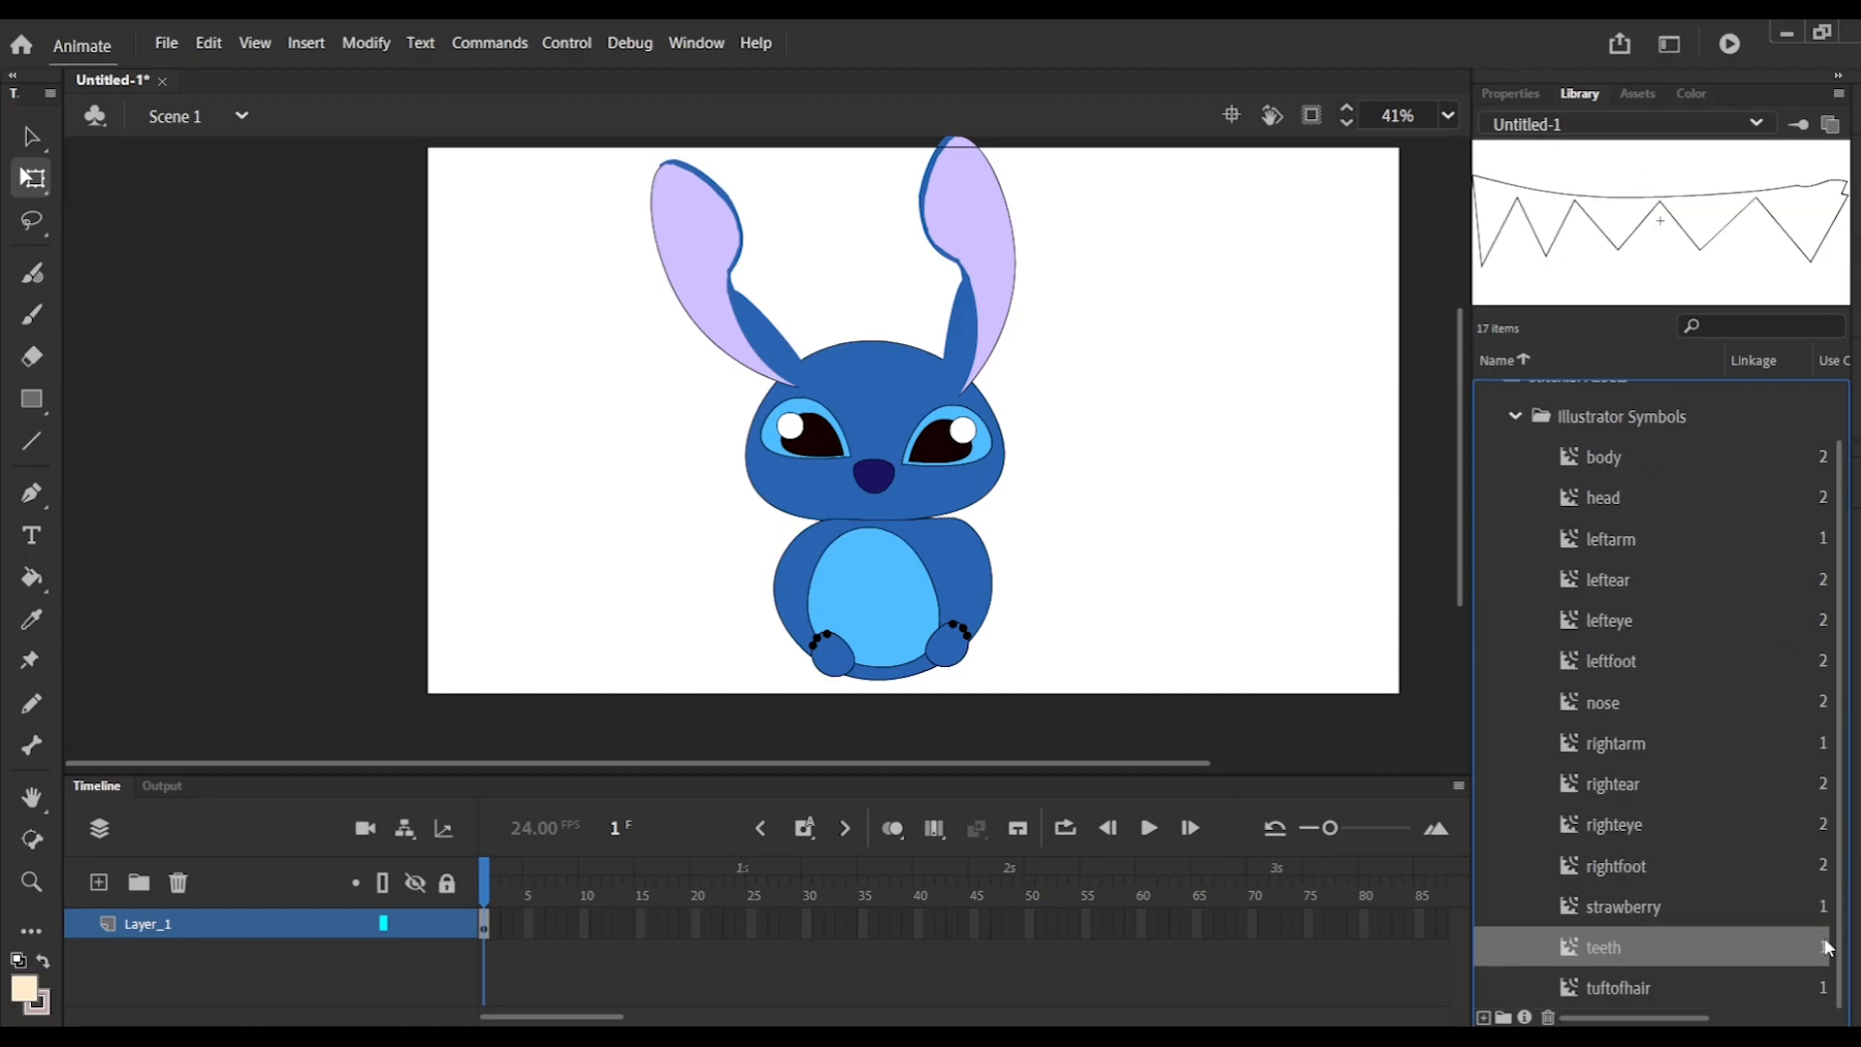
pyautogui.moveTo(886, 511); pyautogui.dragTo(887, 514)
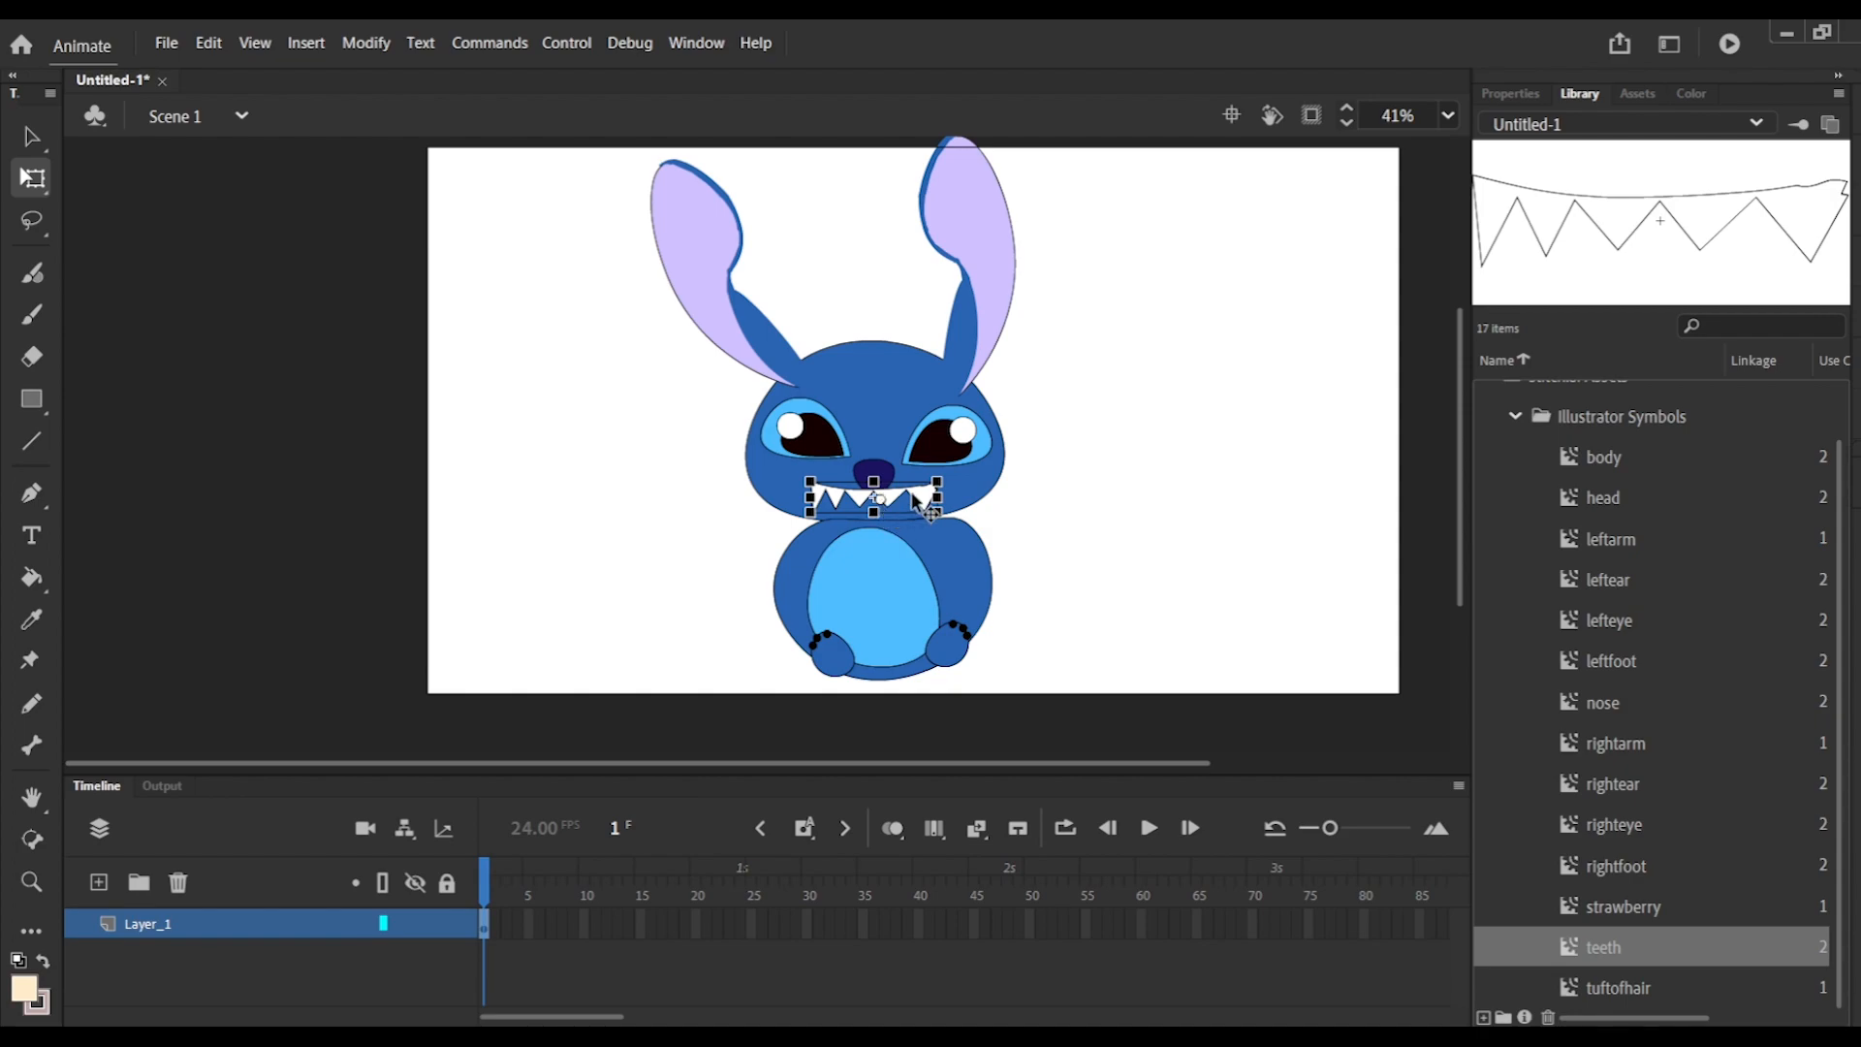
pyautogui.click(1096, 524)
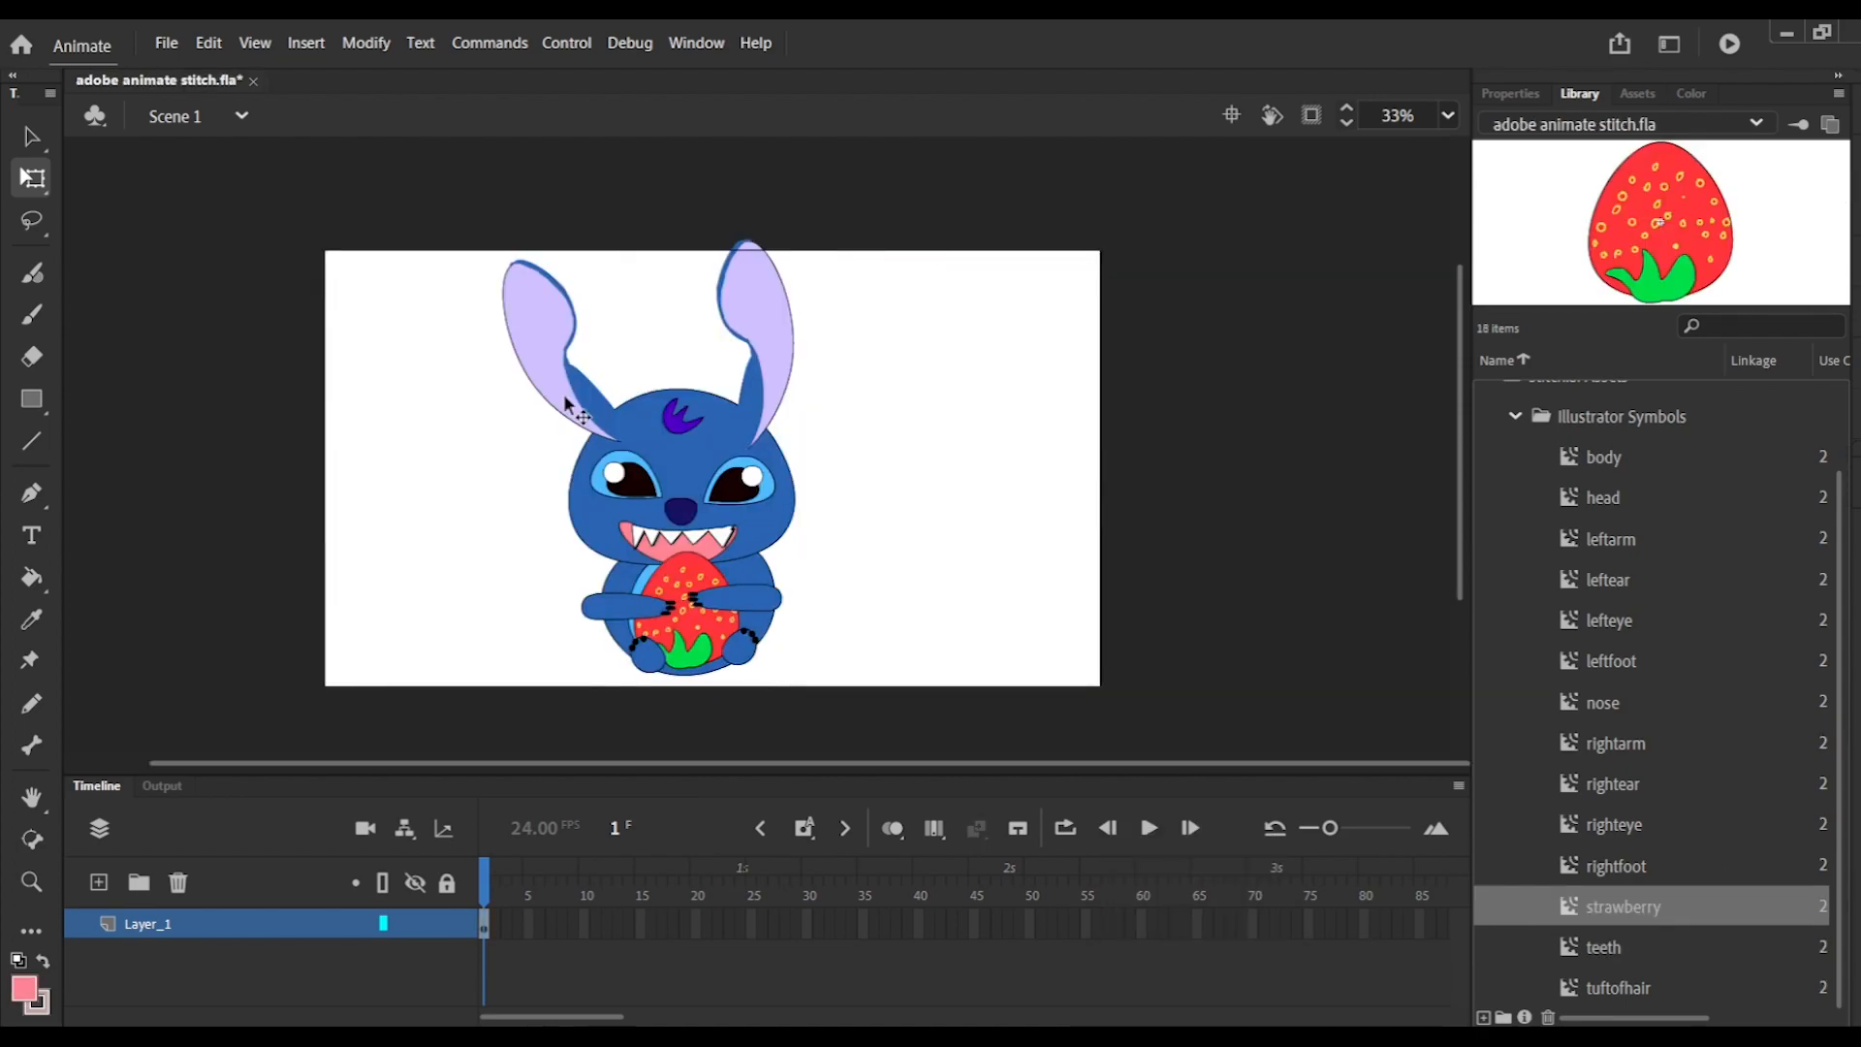
pyautogui.click(585, 415)
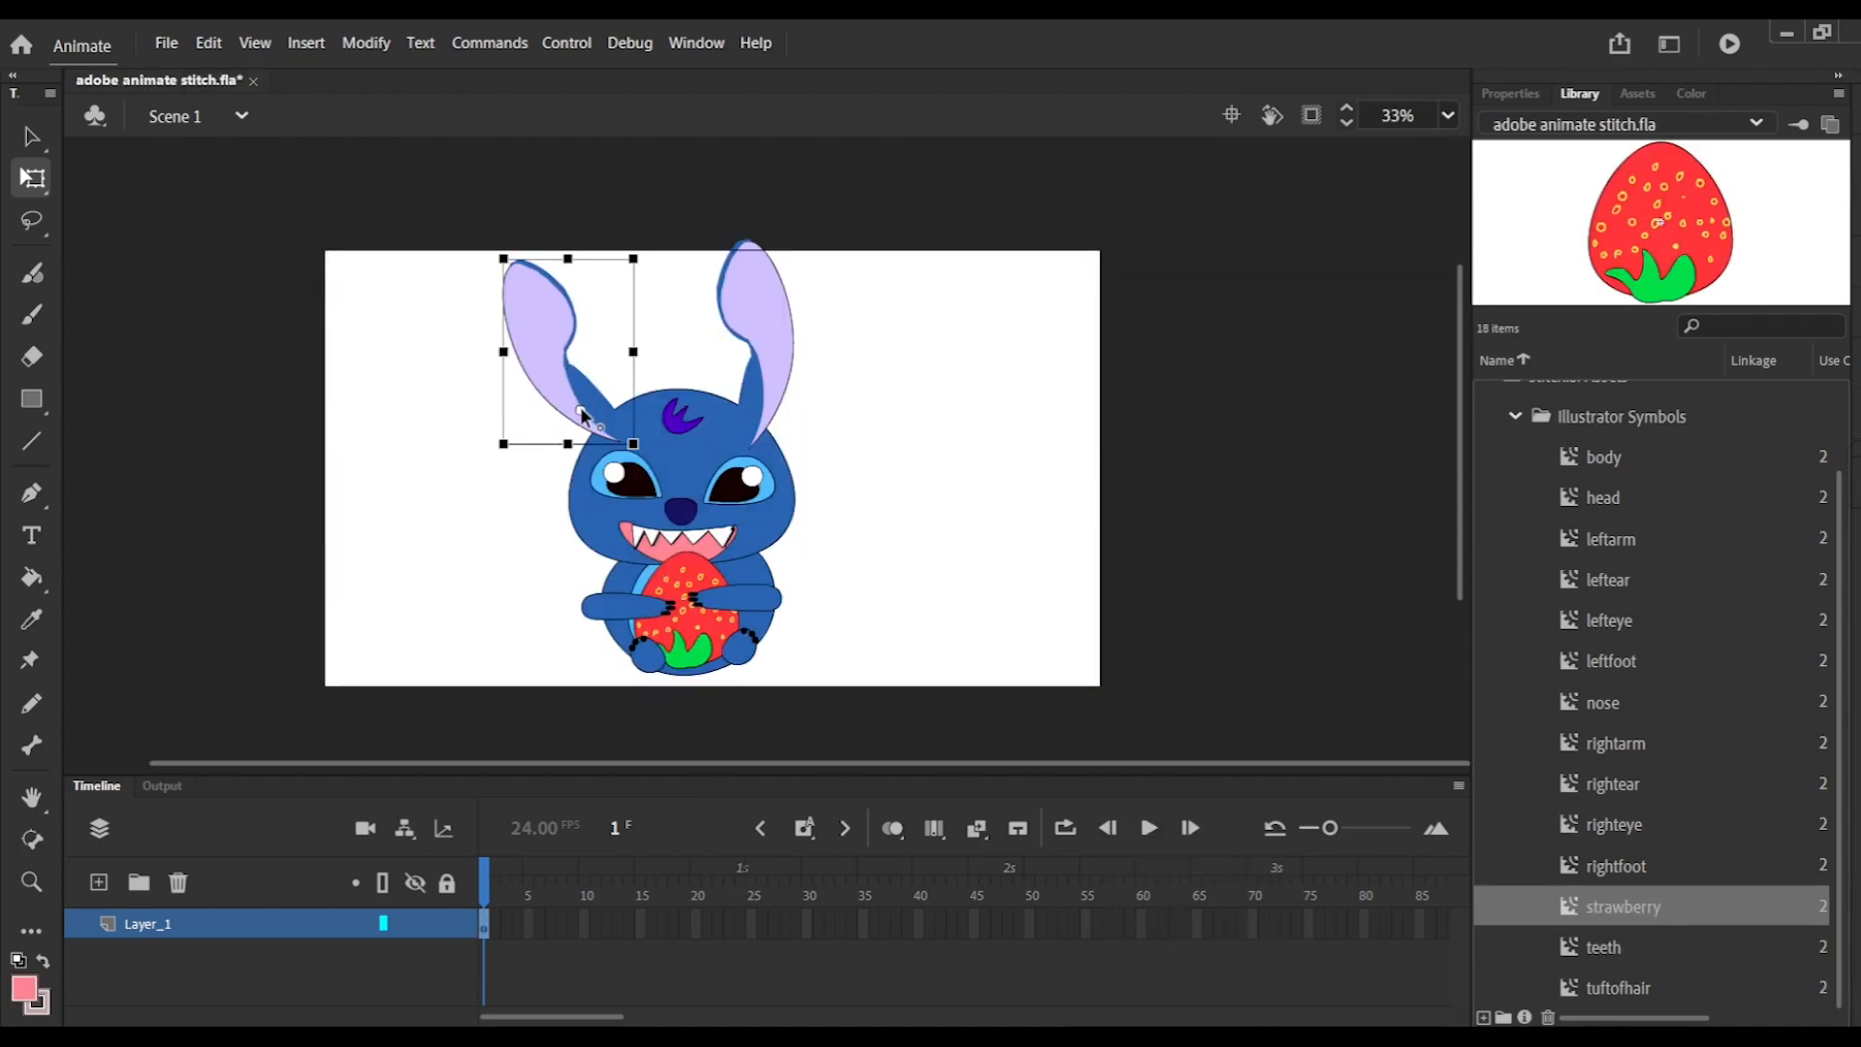
pyautogui.click(749, 390)
pyautogui.click(840, 432)
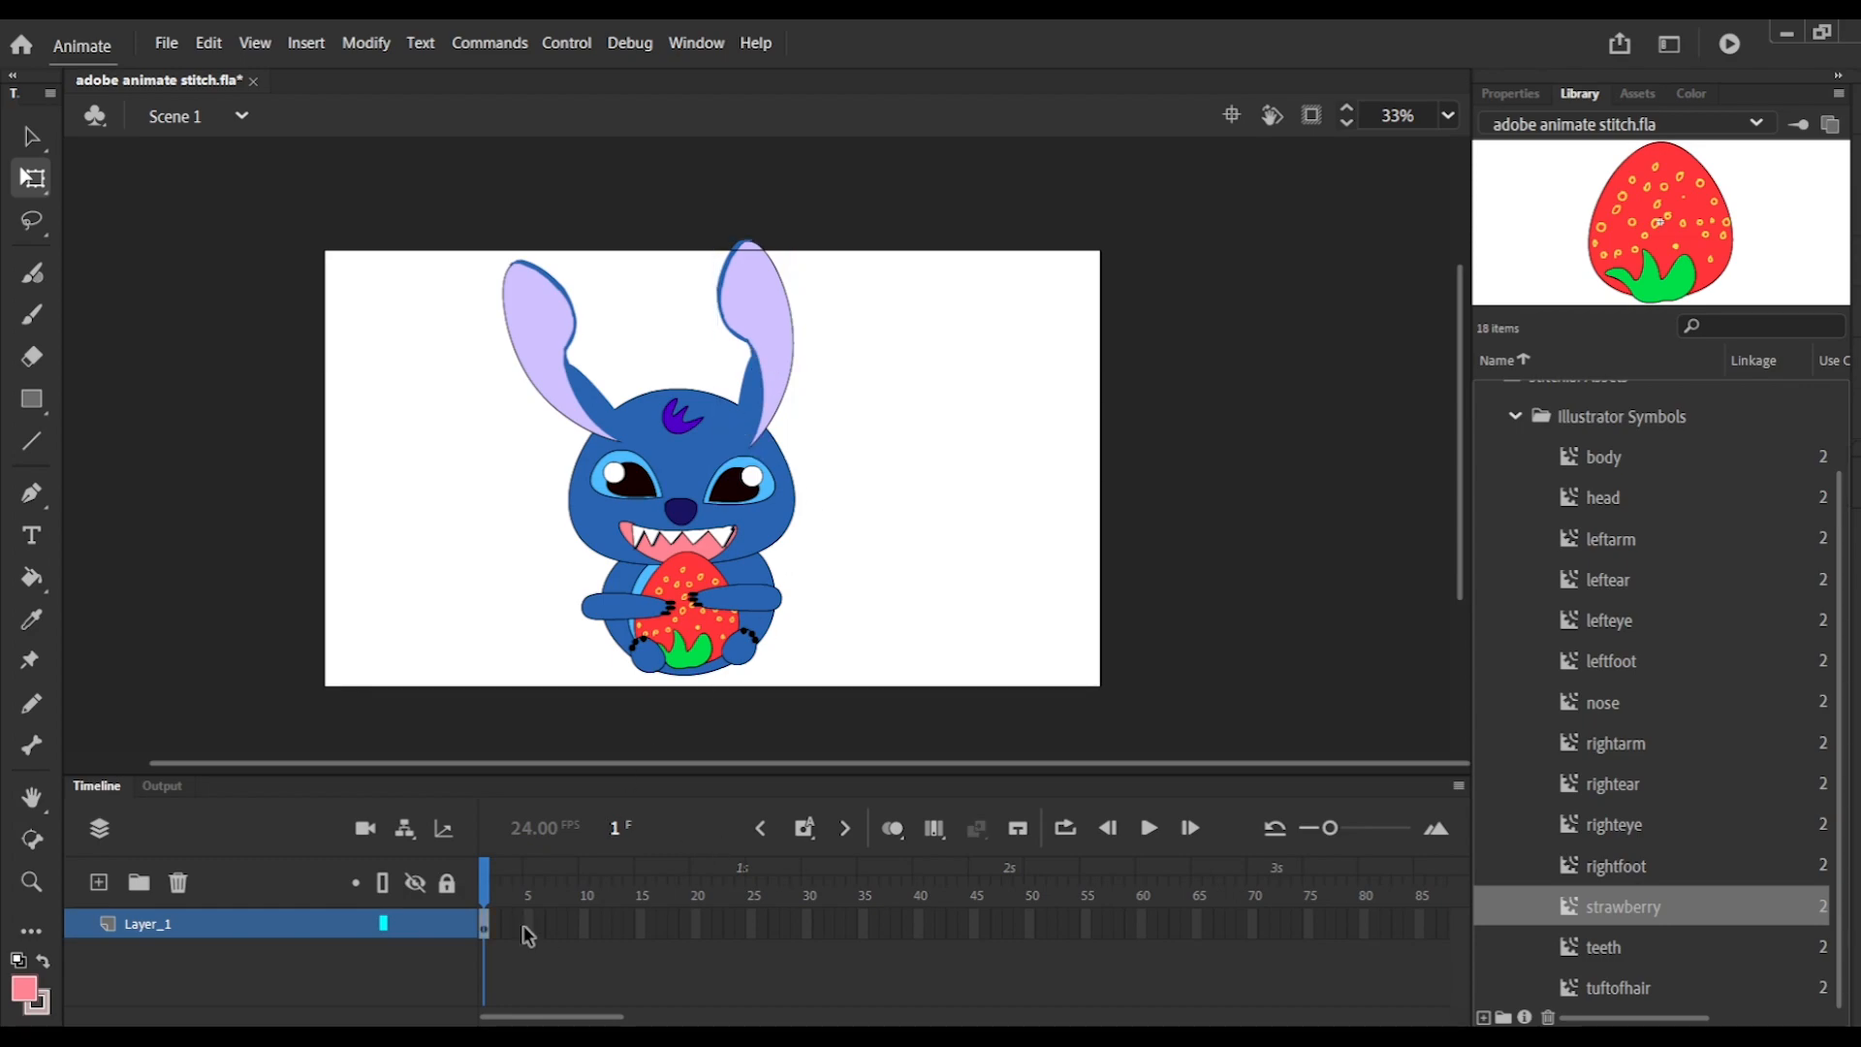
# Extend Layer_1 by inserting frames up to frame 120.
pyautogui.moveTo(553, 1016); pyautogui.dragTo(696, 1015)
pyautogui.rightClick(841, 923)
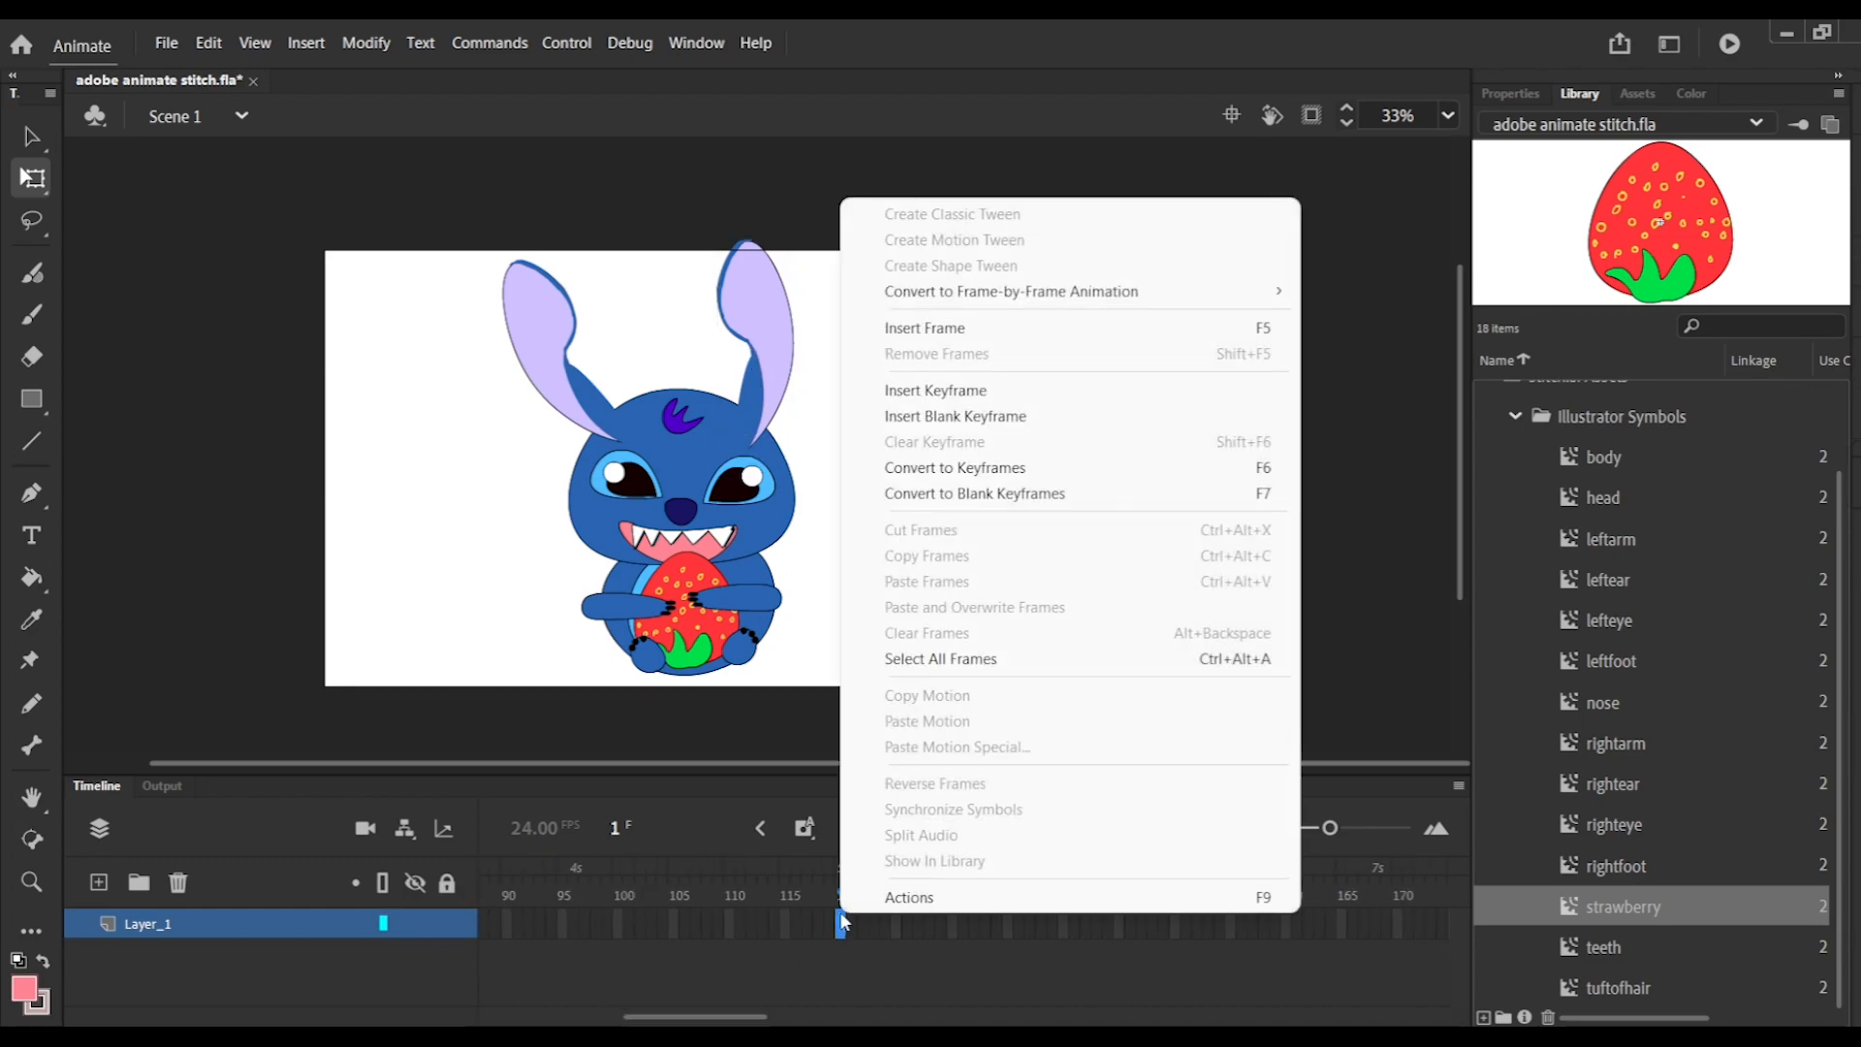
pyautogui.click(974, 330)
# Insert a keyframe at frame 3, rotating both ears slightly outward and the right arm so its claws rise.
pyautogui.moveTo(840, 884); pyautogui.dragTo(509, 916)
pyautogui.press('F6')
pyautogui.click(505, 264)
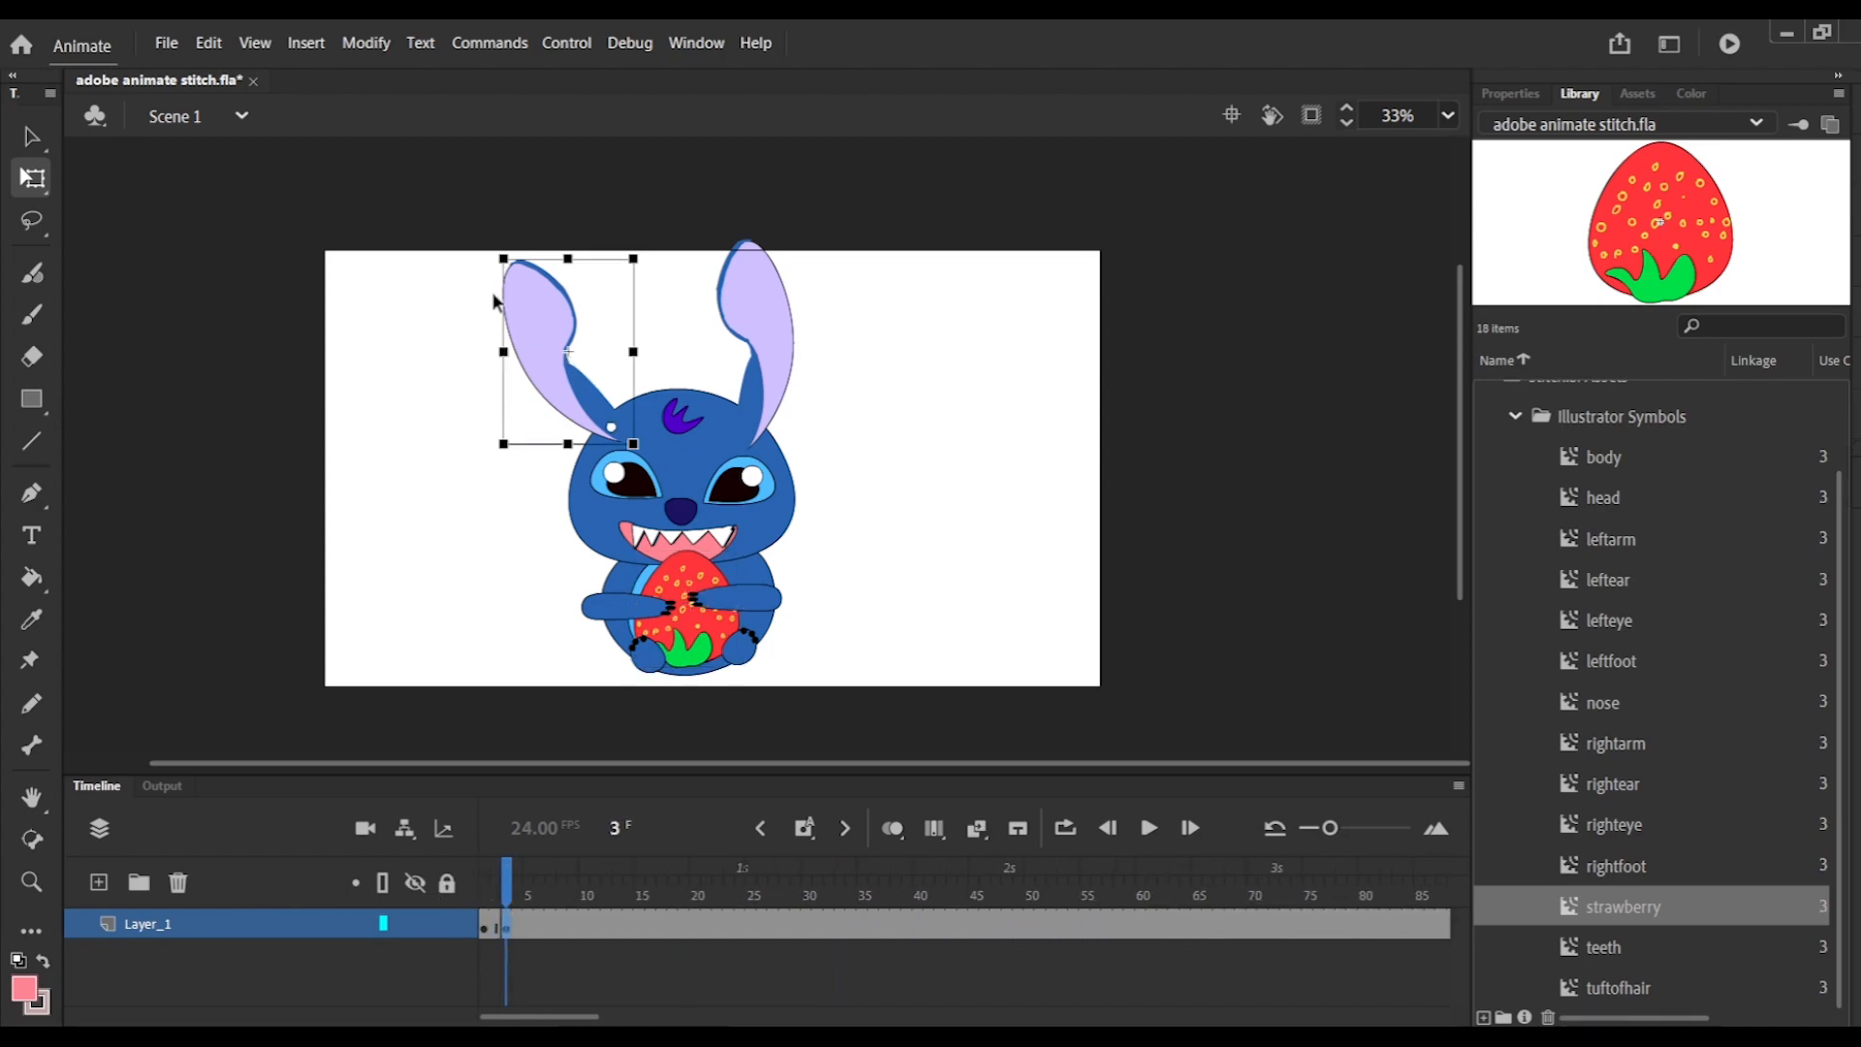
pyautogui.moveTo(500, 259); pyautogui.dragTo(495, 263)
pyautogui.click(771, 266)
pyautogui.moveTo(815, 240); pyautogui.dragTo(820, 244)
pyautogui.click(768, 597)
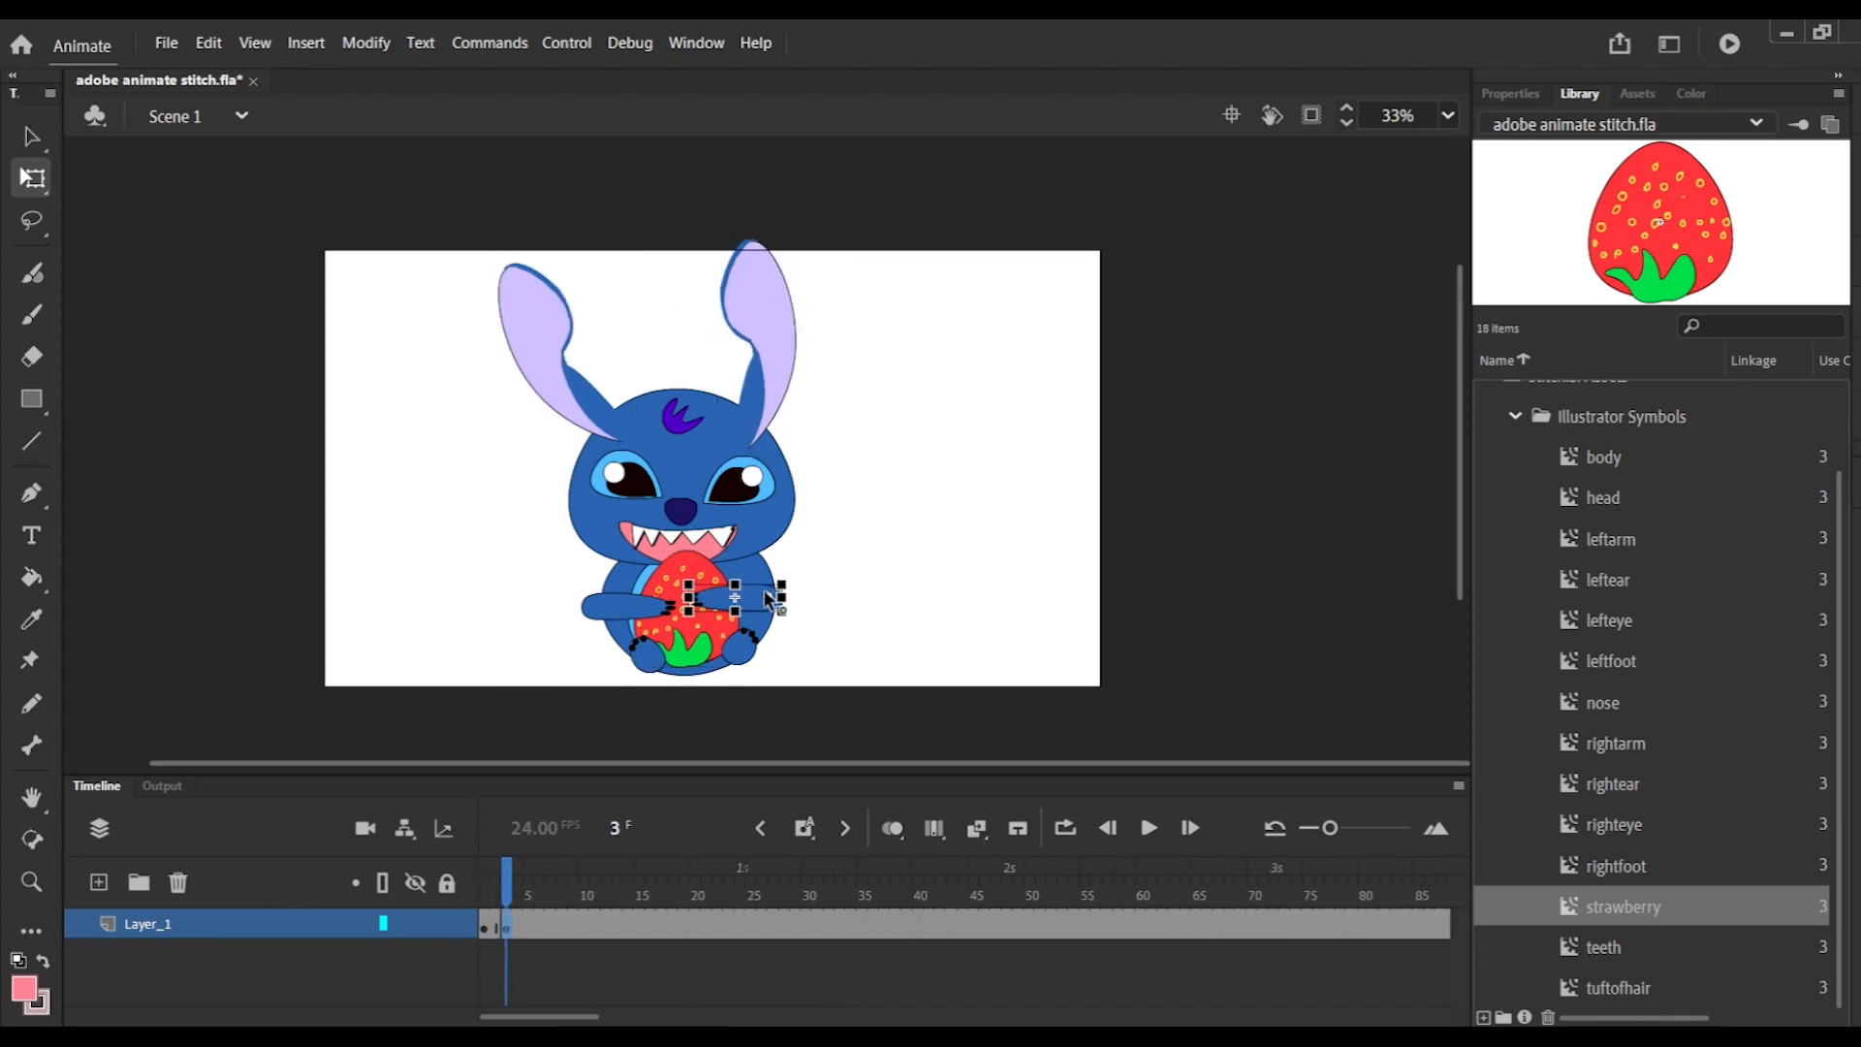
pyautogui.moveTo(771, 601); pyautogui.dragTo(679, 580)
# Insert a keyframe at frame 5, rotating both feet slightly and tilting the left arm so its claws drop.
pyautogui.moveTo(511, 893); pyautogui.dragTo(532, 897)
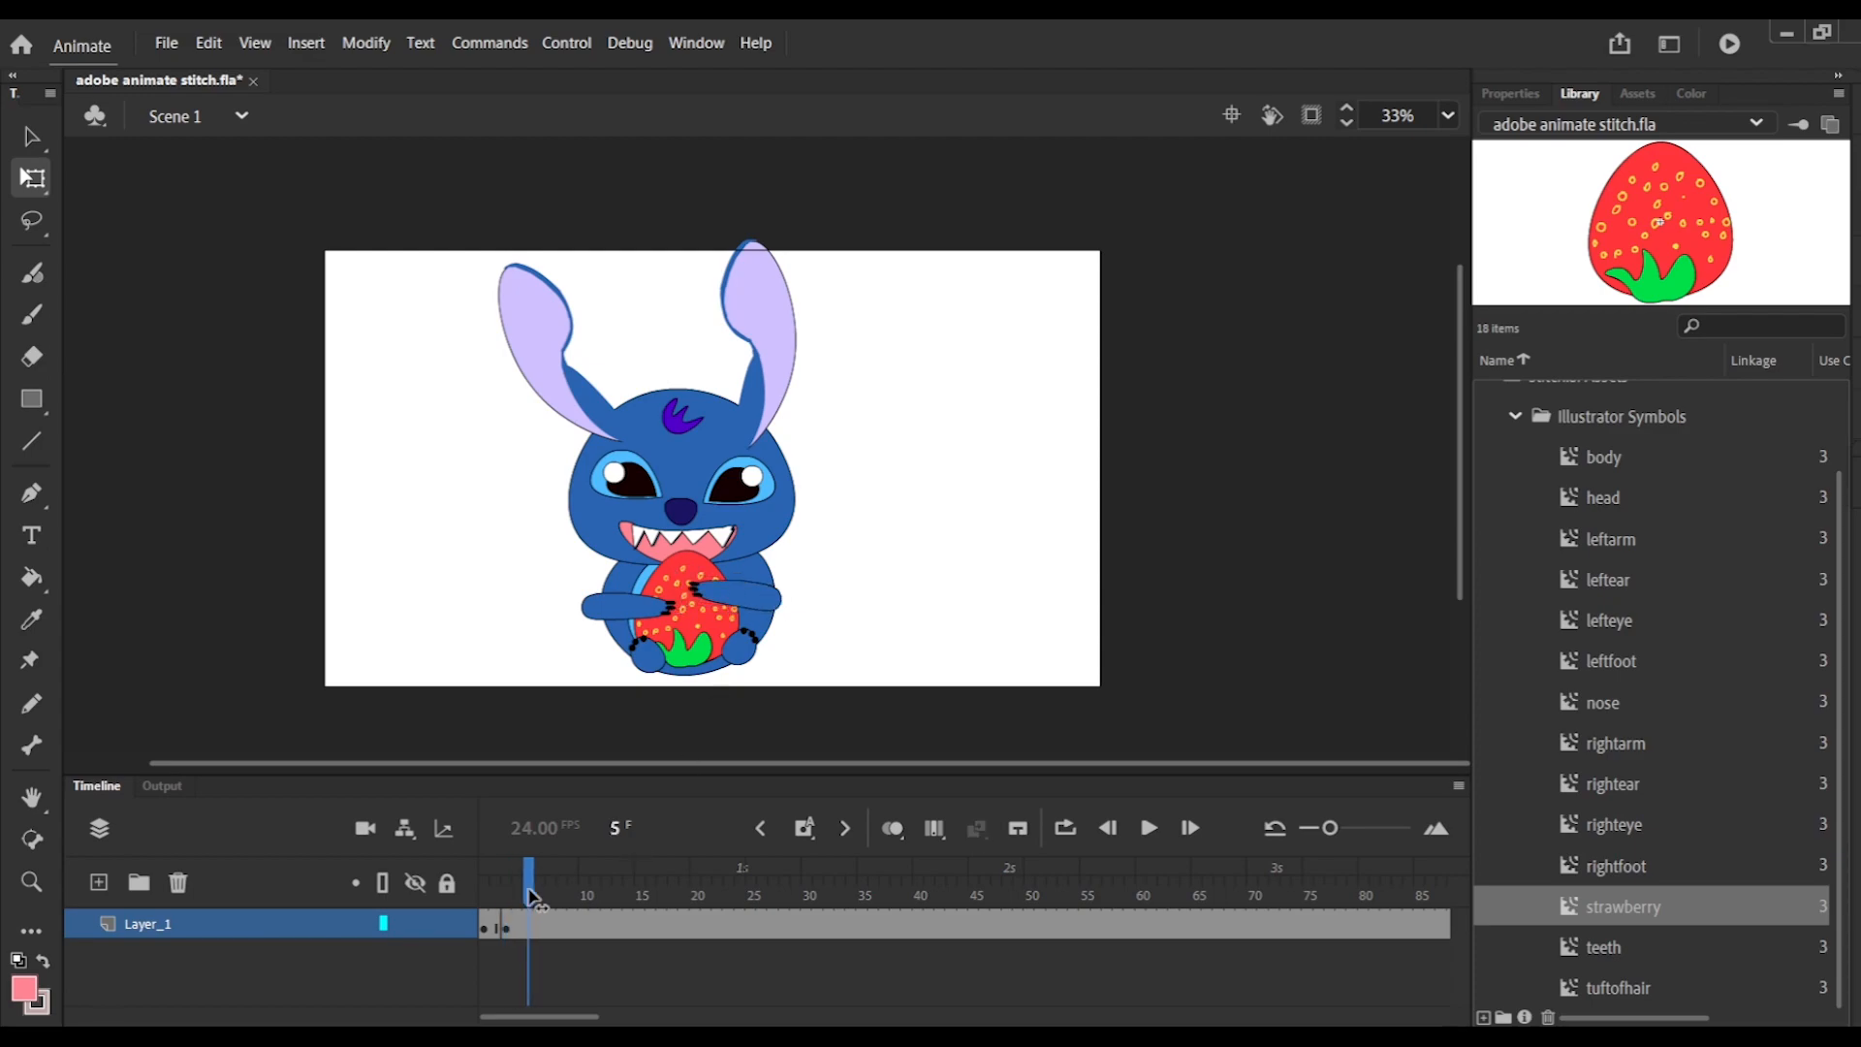
pyautogui.click(691, 640)
pyautogui.click(741, 652)
pyautogui.moveTo(765, 627); pyautogui.dragTo(773, 639)
pyautogui.click(643, 660)
pyautogui.moveTo(624, 628); pyautogui.dragTo(615, 651)
pyautogui.click(613, 667)
pyautogui.click(625, 607)
pyautogui.moveTo(686, 595); pyautogui.dragTo(684, 613)
# Insert a keyframe at frame 7 and rotate both ears slightly farther outward.
pyautogui.moveTo(508, 882); pyautogui.dragTo(552, 867)
pyautogui.click(761, 335)
pyautogui.moveTo(812, 233); pyautogui.dragTo(819, 236)
pyautogui.click(549, 288)
pyautogui.moveTo(641, 256); pyautogui.dragTo(623, 267)
pyautogui.click(684, 417)
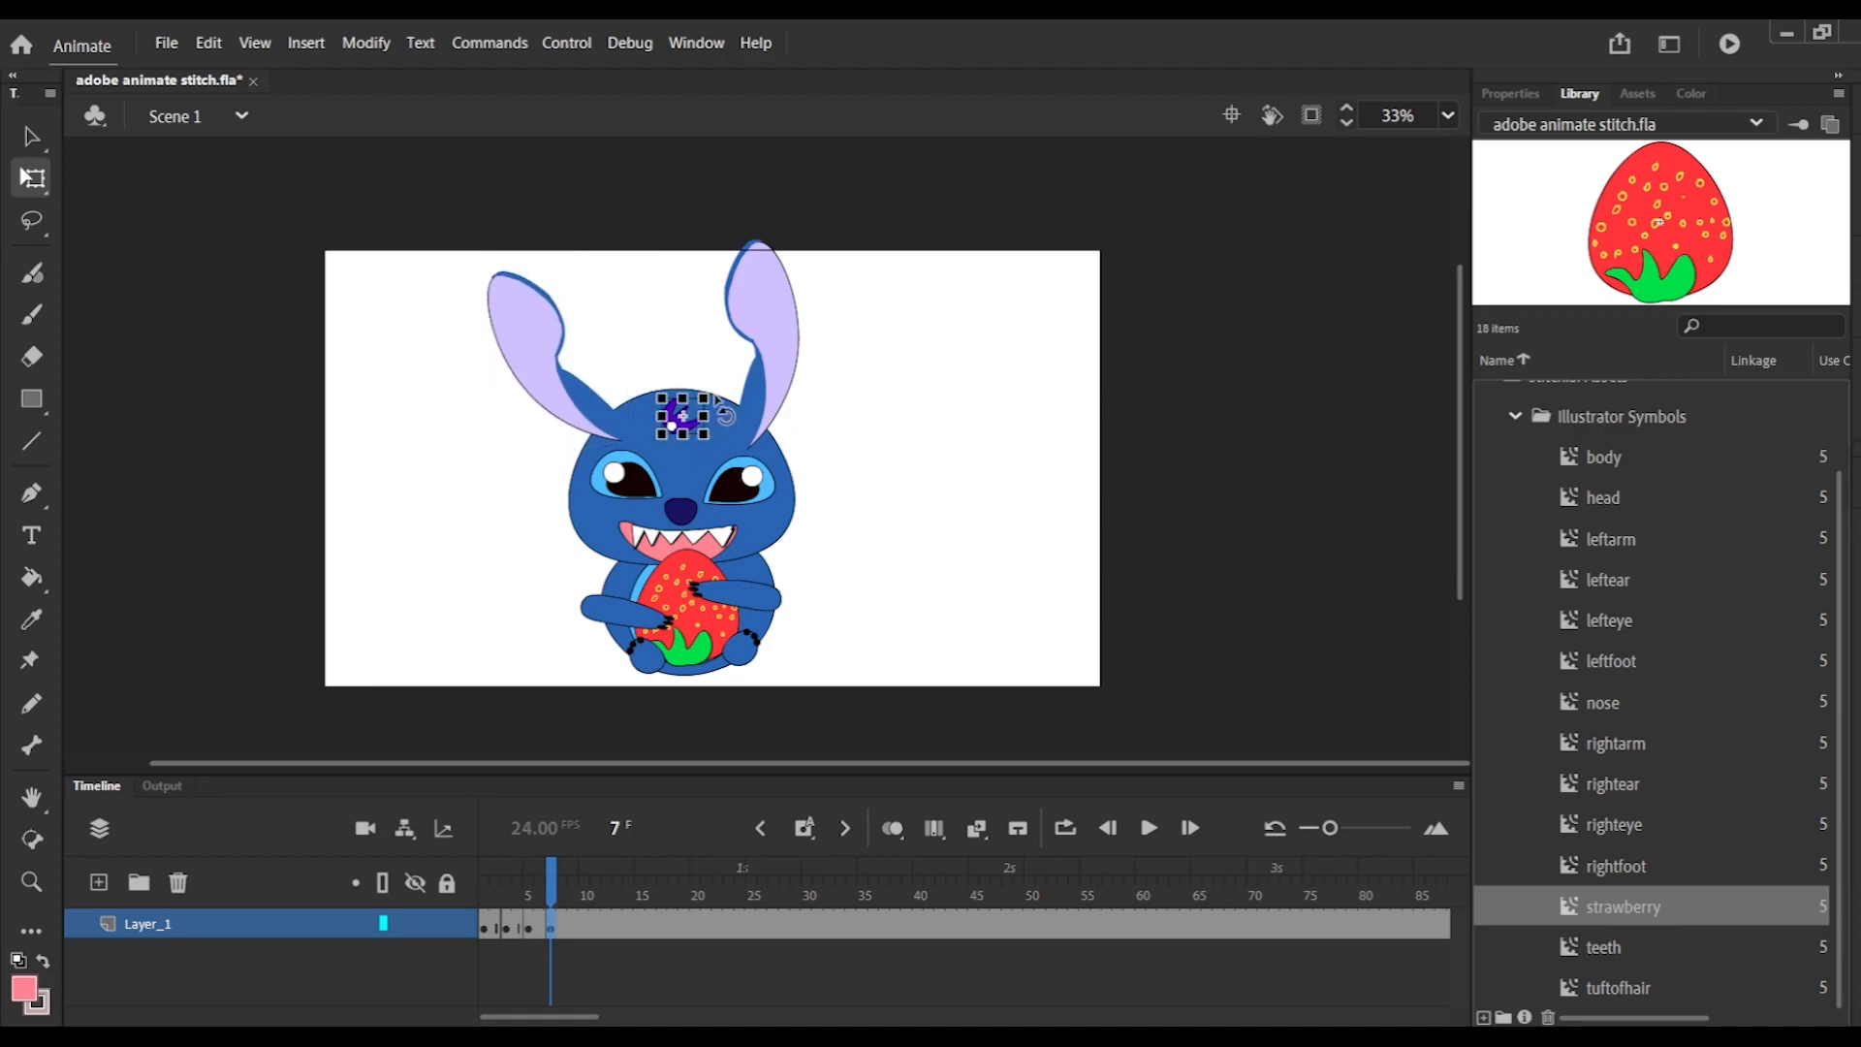
# Insert a keyframe at frame 9, raising the strawberry slightly and rotating the left arm so its claws rise.
pyautogui.moveTo(551, 867); pyautogui.dragTo(573, 867)
pyautogui.press('F6')
pyautogui.click(686, 618)
pyautogui.click(630, 614)
pyautogui.moveTo(567, 623); pyautogui.dragTo(569, 631)
pyautogui.click(534, 476)
# Insert a keyframe at frame 11, raising the strawberry slightly and rotating both arms to grip it at the same height.
pyautogui.moveTo(579, 863)
pyautogui.mouseDown()
pyautogui.moveTo(489, 851)
pyautogui.moveTo(592, 841)
pyautogui.mouseUp()
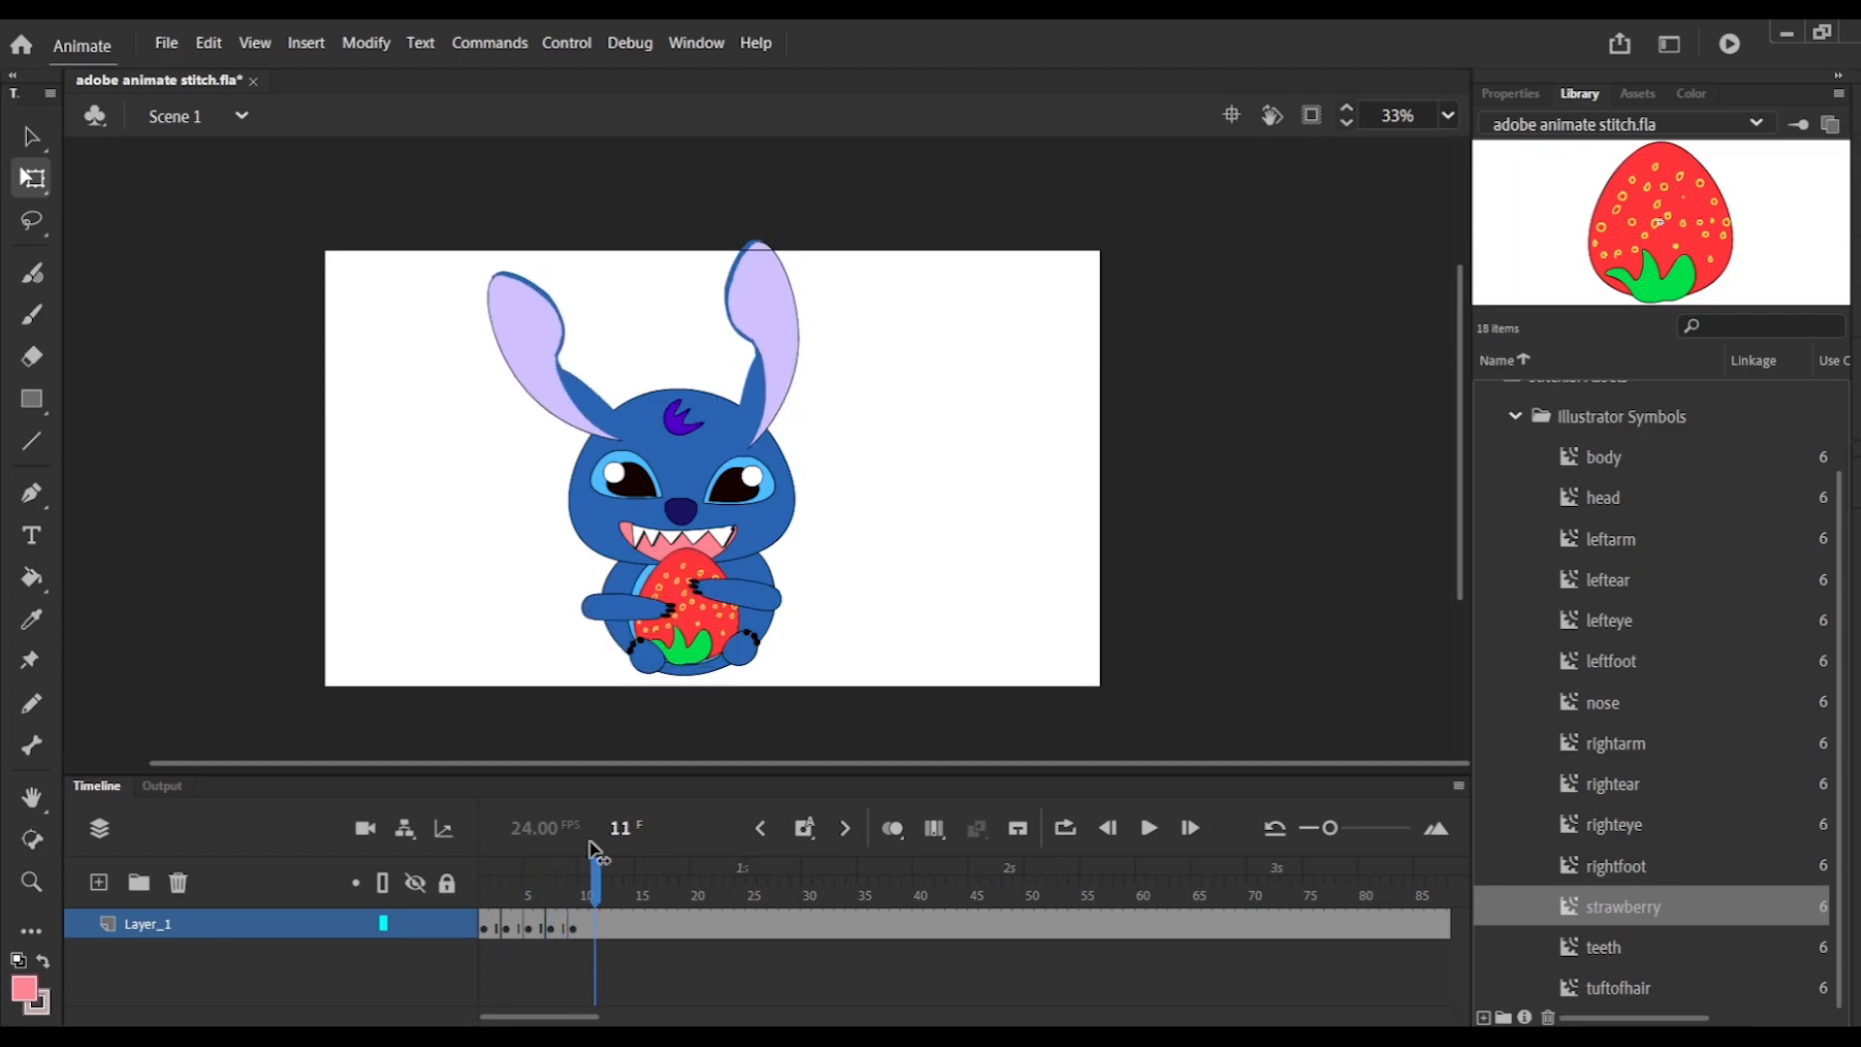
pyautogui.click(688, 618)
pyautogui.click(612, 602)
pyautogui.moveTo(683, 628); pyautogui.dragTo(684, 618)
pyautogui.click(743, 599)
pyautogui.moveTo(802, 583); pyautogui.dragTo(804, 573)
# Turn on looping and play the animation from frame 1.
pyautogui.moveTo(599, 864); pyautogui.dragTo(484, 863)
pyautogui.click(1064, 826)
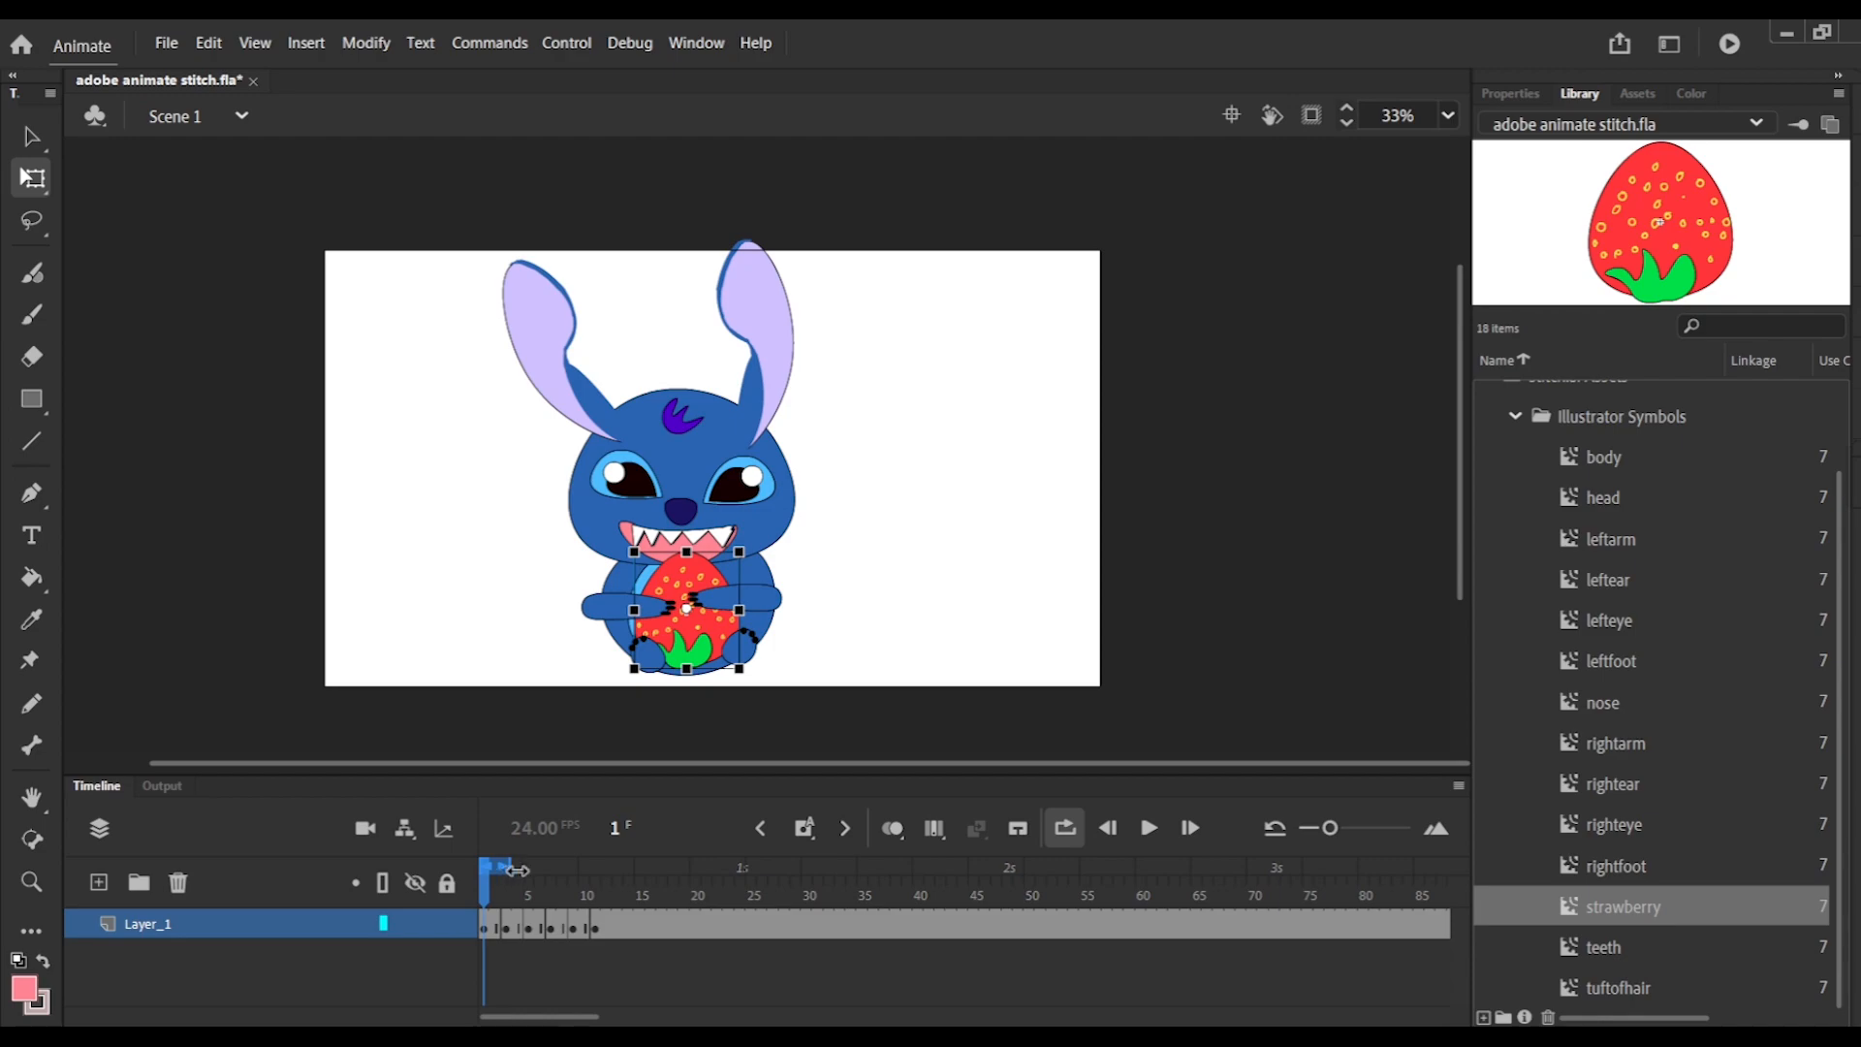
pyautogui.click(1149, 829)
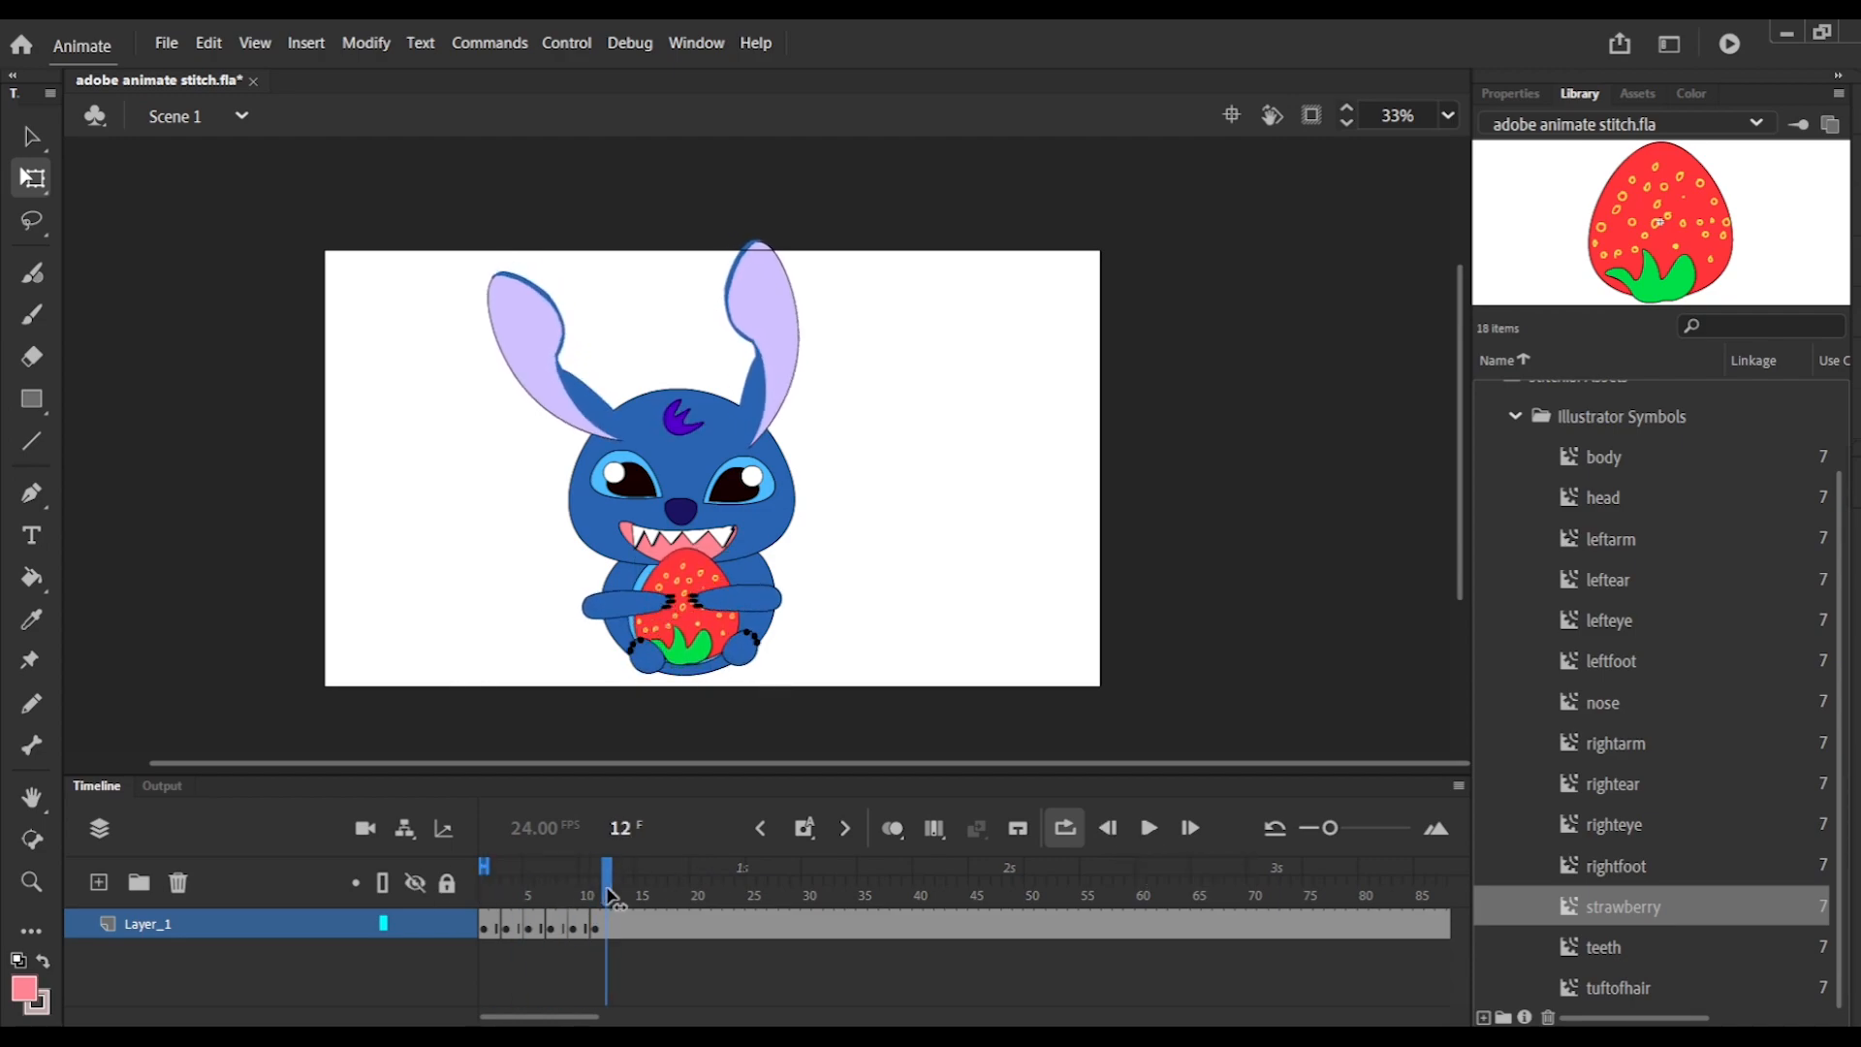
# Insert a keyframe at frame 13, tilting the right ear outward and slightly raising the strawberry and the right arm's claws.
pyautogui.click(786, 349)
pyautogui.moveTo(832, 245); pyautogui.dragTo(839, 254)
pyautogui.click(694, 634)
pyautogui.click(777, 594)
# Rotate the right foot and the left foot slightly on the frame 13 keyframe.
pyautogui.click(745, 650)
pyautogui.moveTo(773, 633); pyautogui.dragTo(779, 640)
pyautogui.click(647, 657)
pyautogui.moveTo(614, 637); pyautogui.dragTo(618, 632)
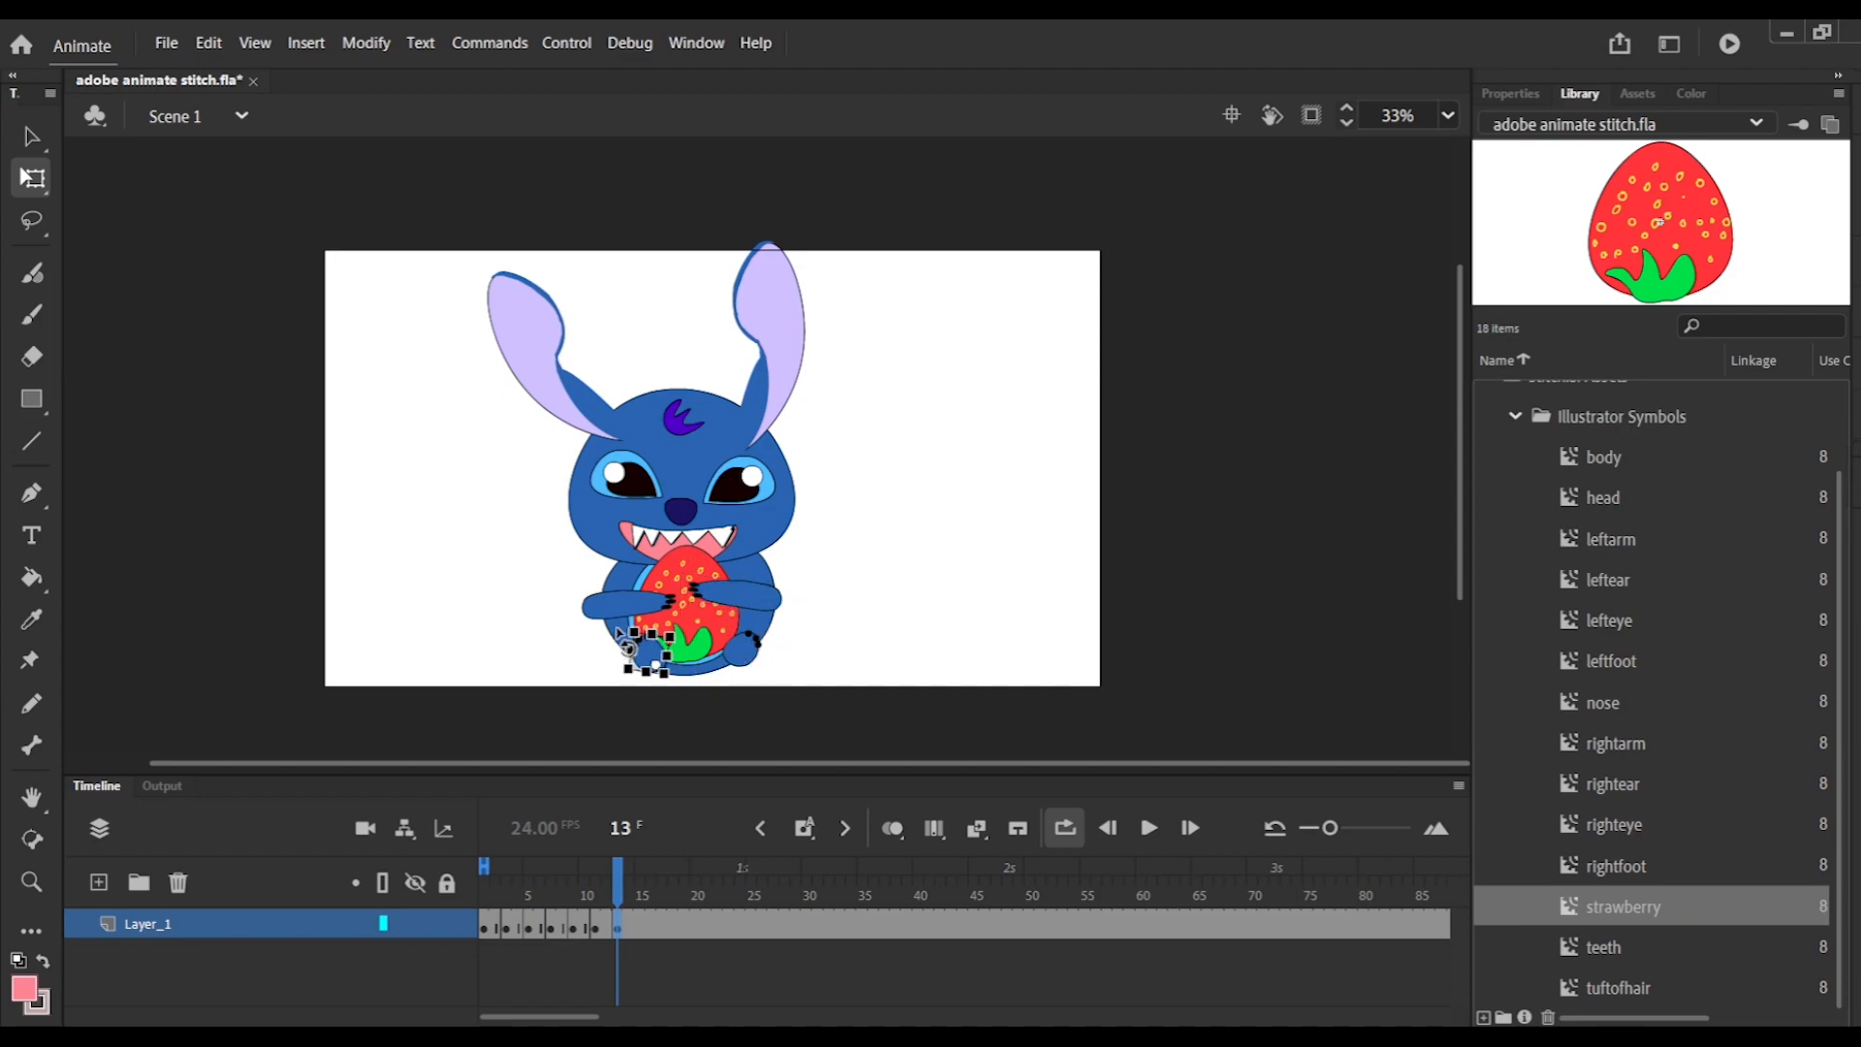
pyautogui.click(536, 657)
# Add a keyframe at frame 15 and rotate the tuft of hair and both ears slightly.
pyautogui.click(674, 429)
pyautogui.moveTo(727, 448); pyautogui.dragTo(723, 454)
pyautogui.click(839, 457)
pyautogui.click(782, 300)
pyautogui.moveTo(845, 259); pyautogui.dragTo(853, 264)
pyautogui.click(532, 355)
pyautogui.moveTo(639, 259); pyautogui.dragTo(646, 259)
pyautogui.click(685, 428)
pyautogui.moveTo(728, 415); pyautogui.dragTo(726, 411)
# Nudge the right eye and the left eye down slightly.
pyautogui.click(729, 497)
pyautogui.press('Down')
pyautogui.click(643, 490)
pyautogui.press('Down')
pyautogui.click(454, 513)
# Insert a keyframe at frame 17, raising the strawberry and rotating the left arm so its claws rise slightly.
pyautogui.moveTo(617, 898); pyautogui.dragTo(662, 882)
pyautogui.press('F6')
pyautogui.click(704, 642)
pyautogui.click(766, 599)
pyautogui.click(597, 606)
pyautogui.moveTo(580, 622); pyautogui.dragTo(574, 618)
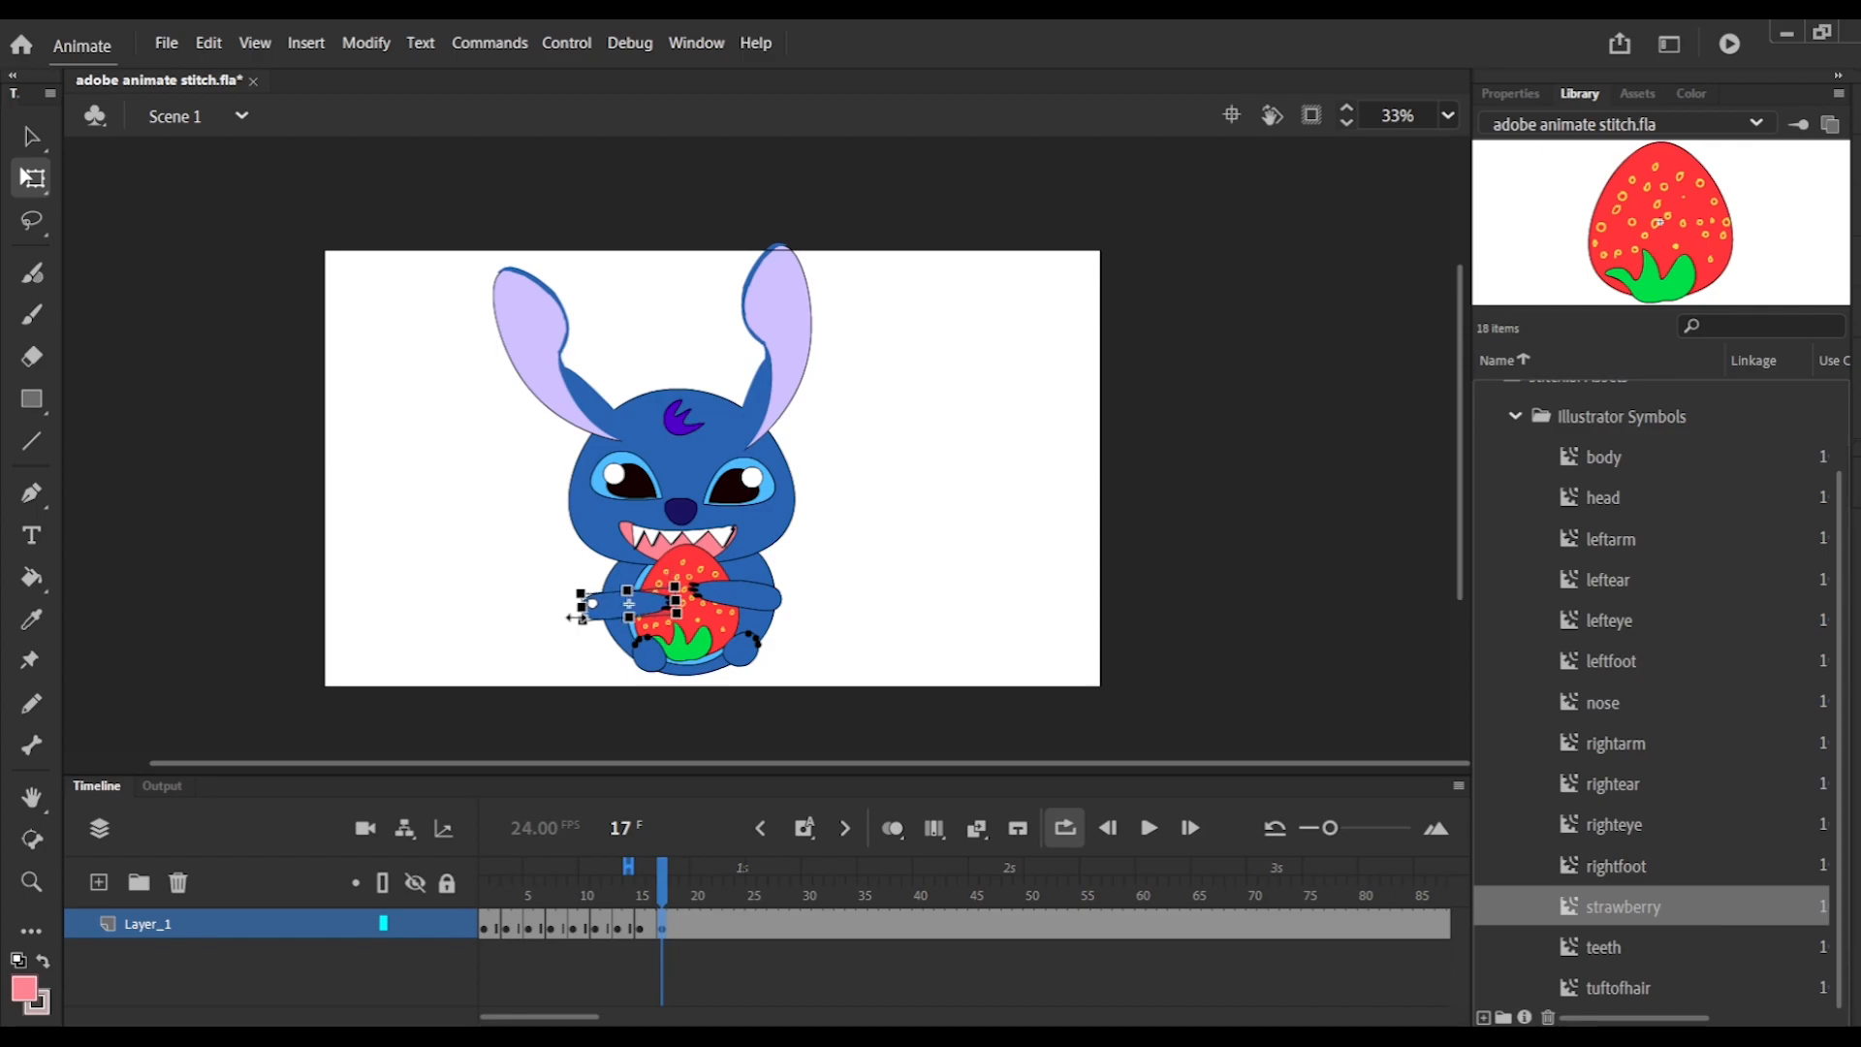
pyautogui.click(645, 627)
pyautogui.moveTo(704, 640); pyautogui.dragTo(704, 637)
pyautogui.click(495, 578)
# Bring the teeth in front of the strawberry at frame 17 and on a new keyframe at frame 19.
pyautogui.click(691, 550)
pyautogui.rightClick(722, 547)
pyautogui.click(514, 544)
pyautogui.moveTo(663, 882); pyautogui.dragTo(673, 884)
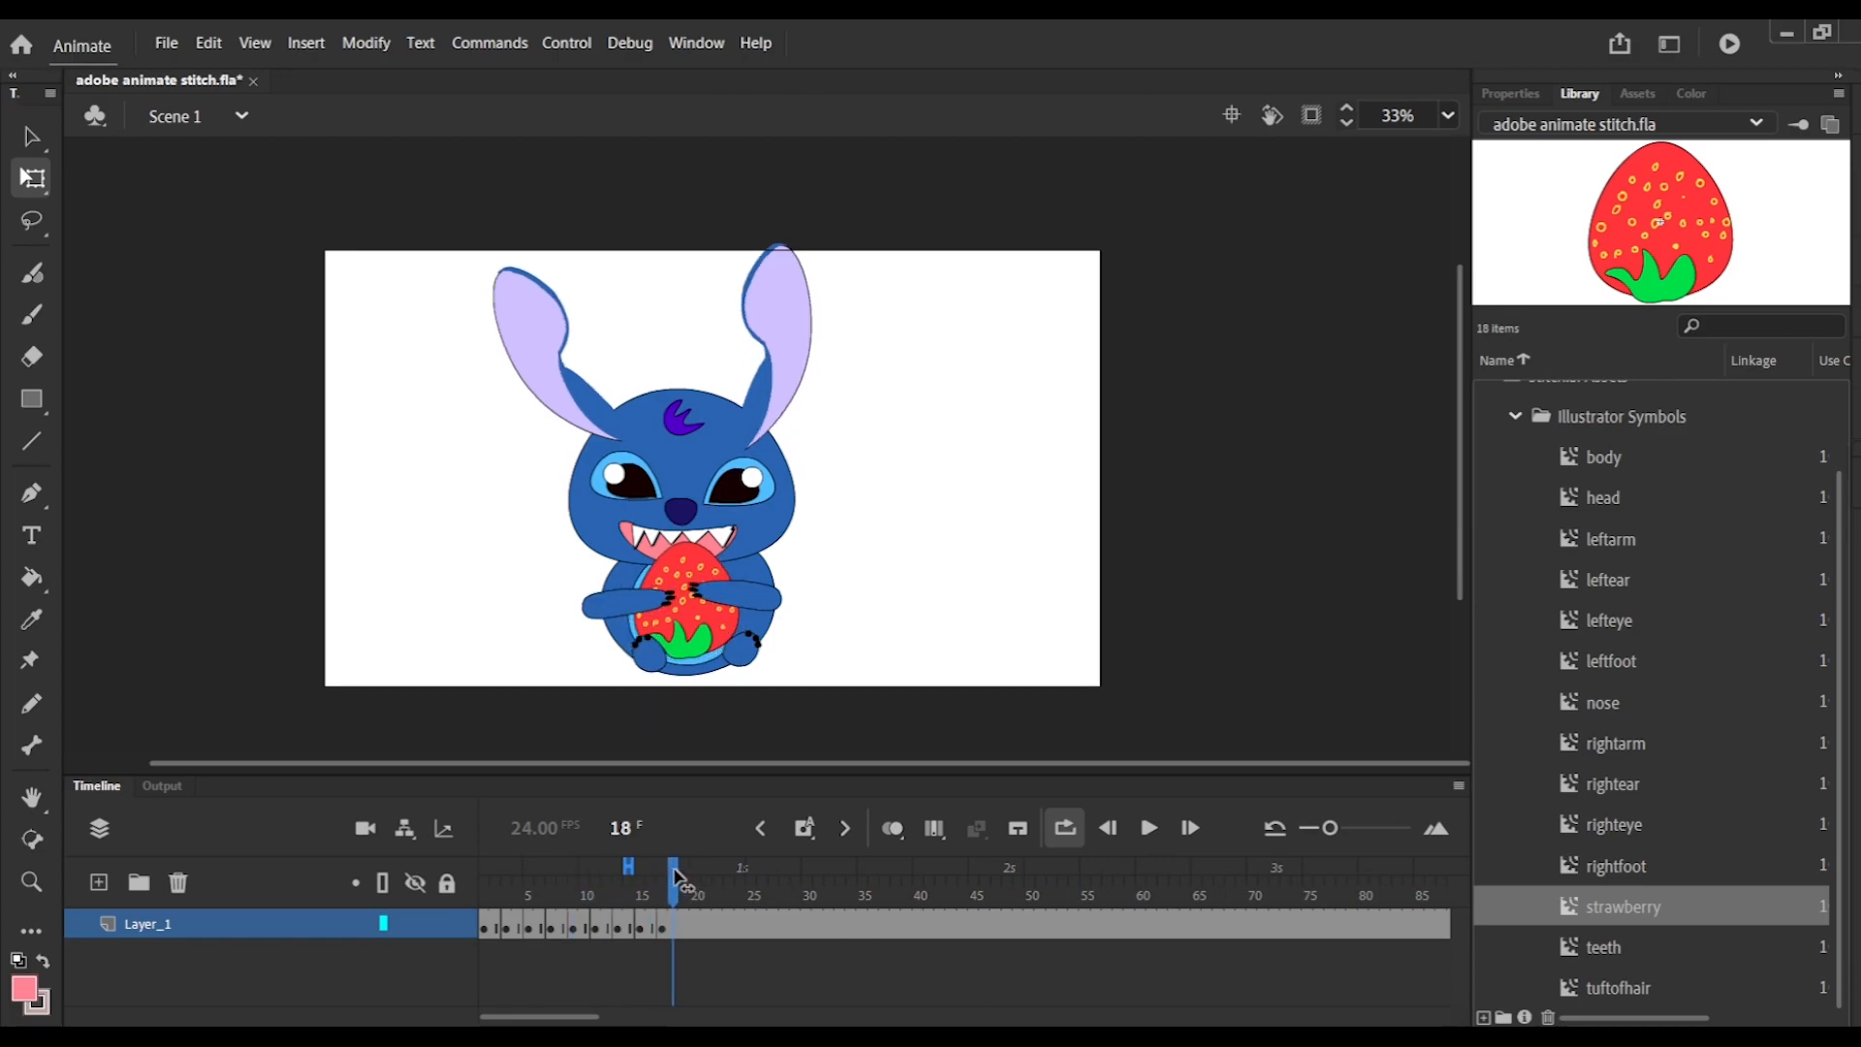
pyautogui.rightClick(729, 548)
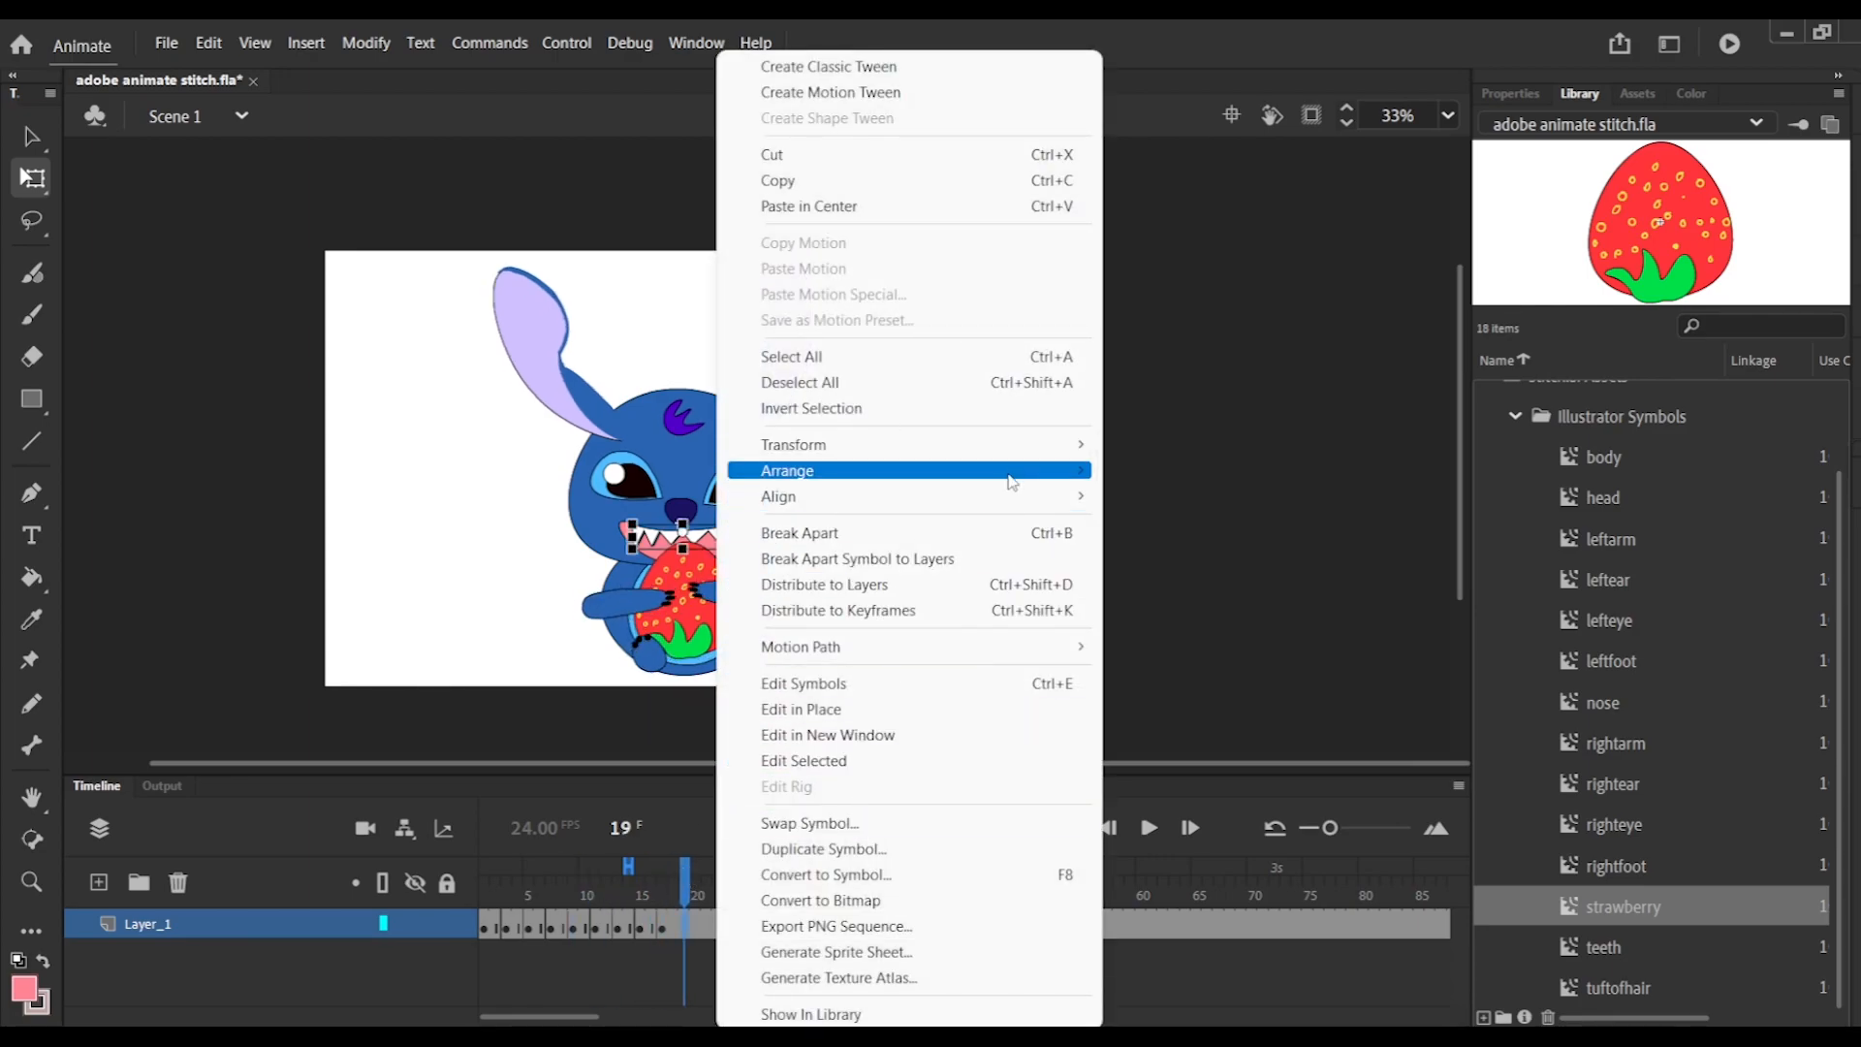
pyautogui.moveTo(1003, 473)
pyautogui.click(1140, 467)
pyautogui.click(909, 563)
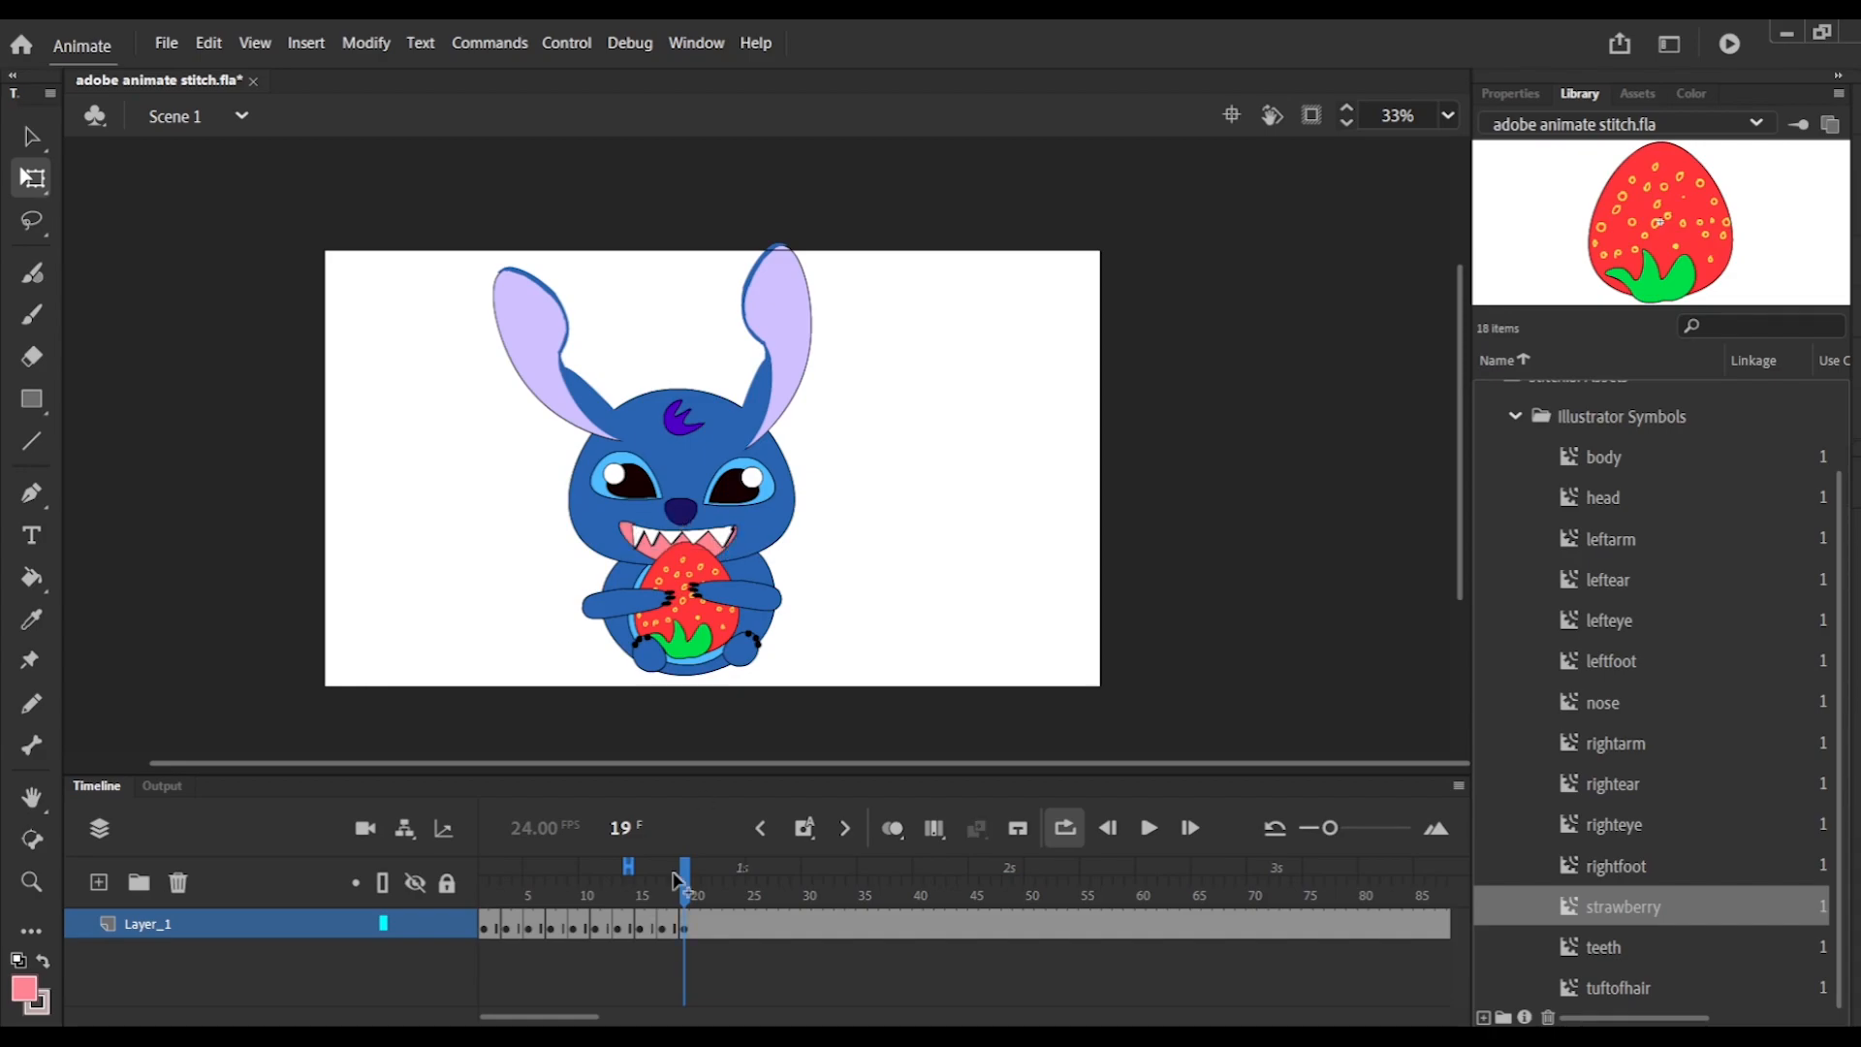
# Insert a keyframe at frame 21 and shift the strawberry and the right arm's claws slightly upward.
pyautogui.moveTo(669, 859)
pyautogui.mouseDown()
pyautogui.moveTo(699, 868)
pyautogui.moveTo(634, 888)
pyautogui.moveTo(709, 896)
pyautogui.mouseUp()
pyautogui.click(1149, 828)
pyautogui.press('F6')
pyautogui.click(688, 572)
pyautogui.click(756, 593)
# Add a keyframe at frame 23, tilting the right ear outward and nudging both eyes, and play back the result.
pyautogui.moveTo(505, 875); pyautogui.dragTo(716, 844)
pyautogui.click(800, 329)
pyautogui.moveTo(859, 274); pyautogui.dragTo(863, 278)
pyautogui.click(868, 452)
pyautogui.click(738, 482)
pyautogui.click(631, 477)
pyautogui.click(434, 502)
pyautogui.click(684, 417)
pyautogui.click(1150, 828)
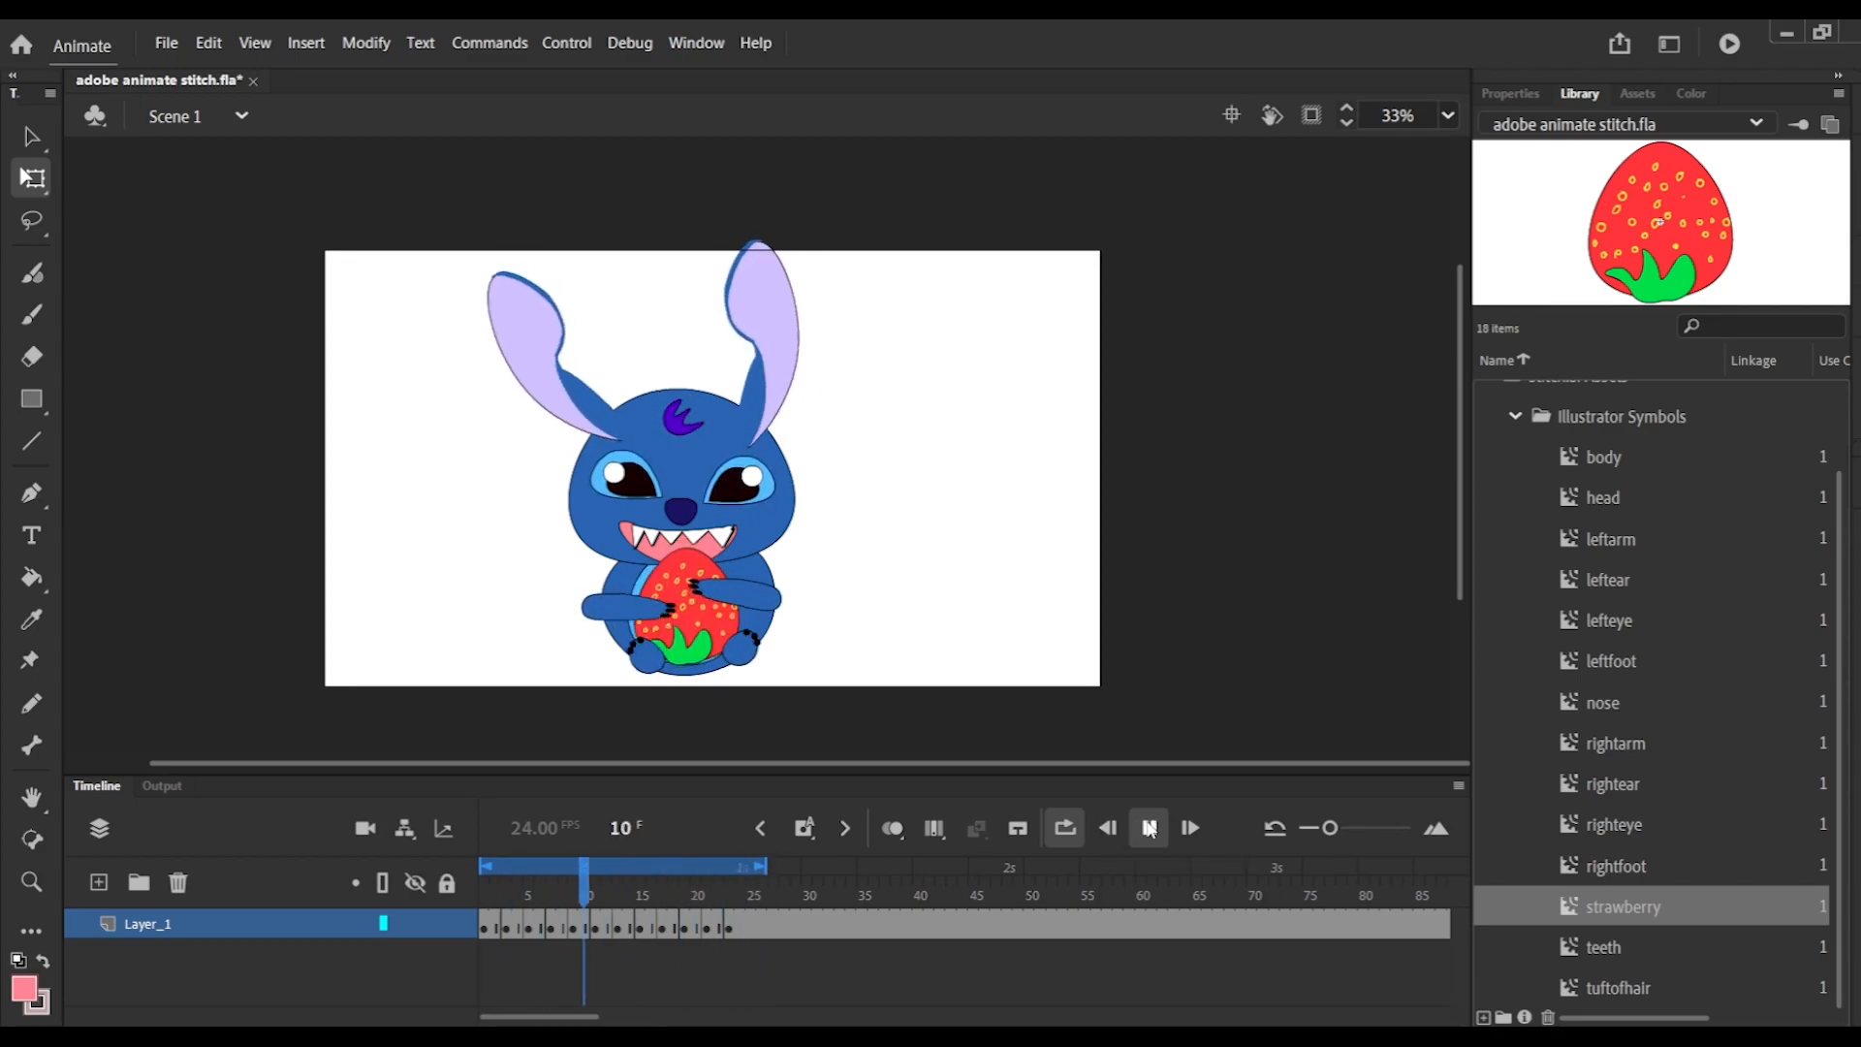
# Insert a keyframe at frame 25, rotate the right arm so its claws rise, and save the document.
pyautogui.click(740, 926)
pyautogui.moveTo(735, 912); pyautogui.dragTo(750, 879)
pyautogui.click(704, 630)
pyautogui.click(737, 589)
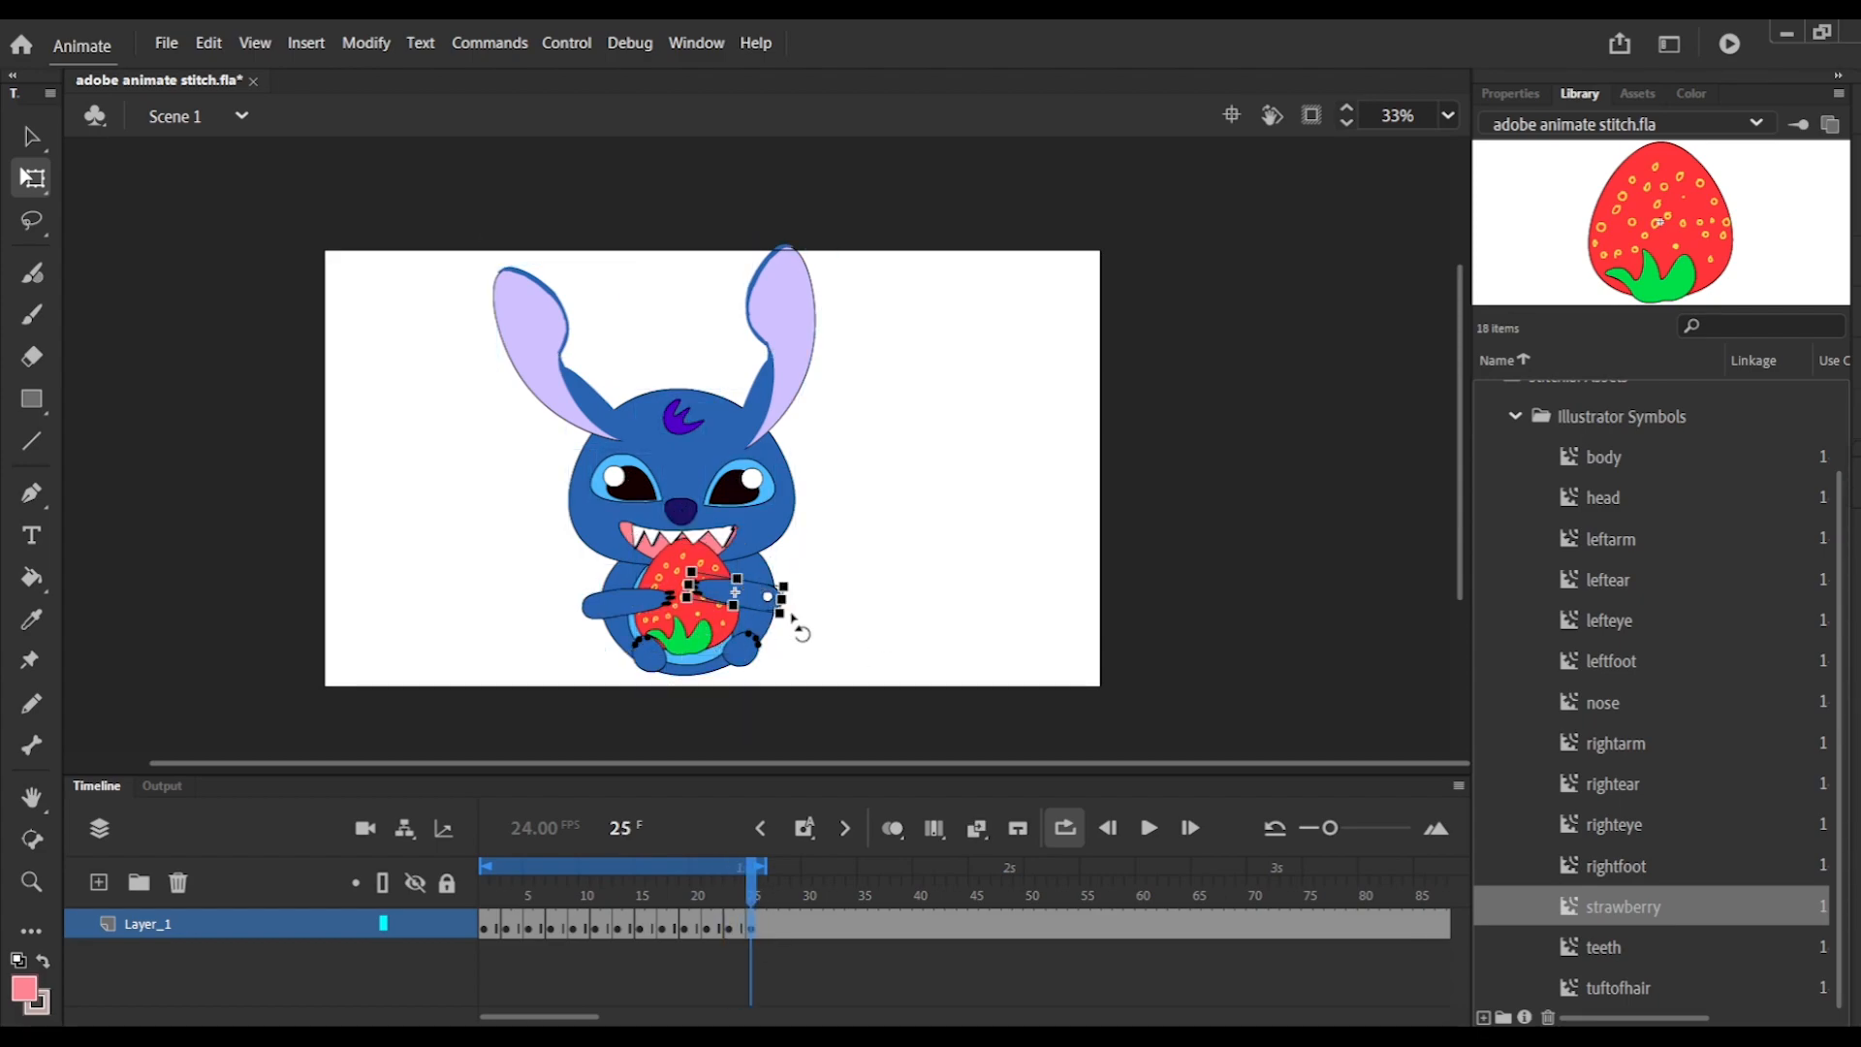
pyautogui.moveTo(792, 619); pyautogui.dragTo(796, 630)
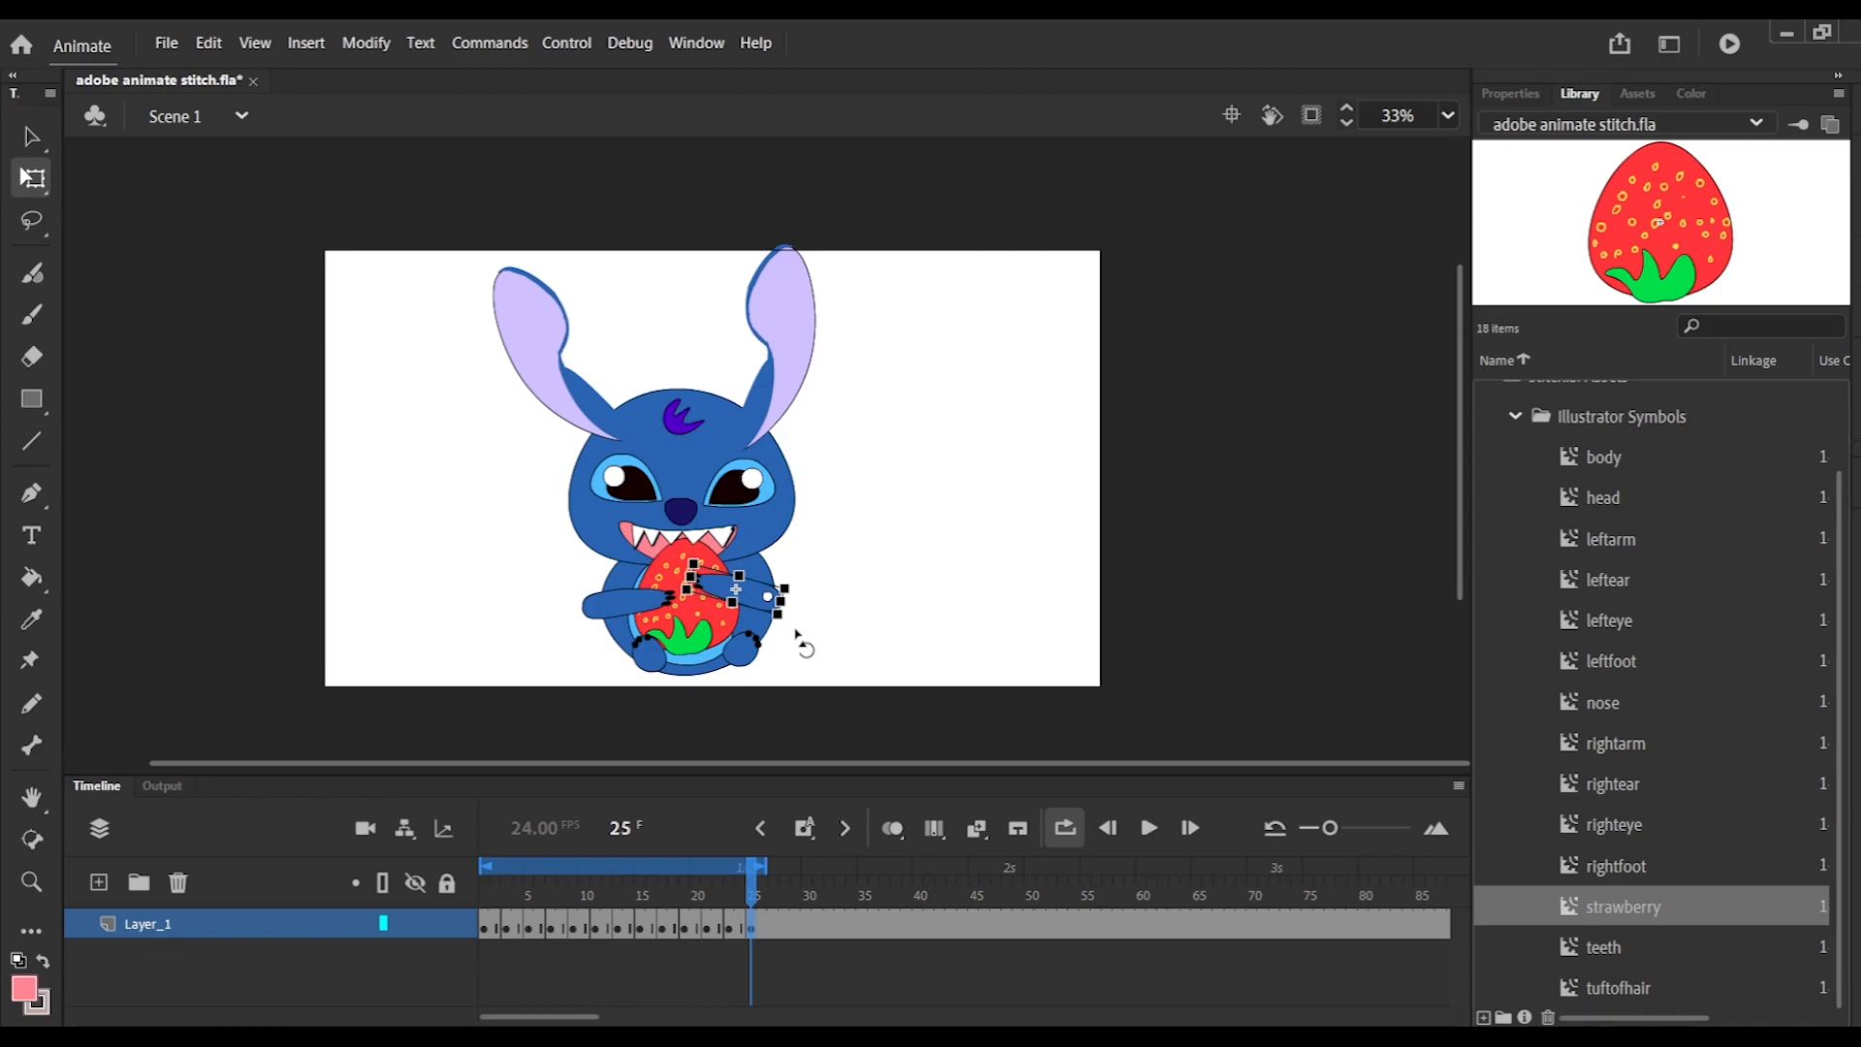
pyautogui.click(167, 42)
pyautogui.click(184, 248)
# Nudge the strawberry up at frame 25 and rotate the left arm so its claws rise with it.
pyautogui.click(700, 625)
pyautogui.moveTo(698, 620); pyautogui.dragTo(698, 617)
pyautogui.click(612, 605)
pyautogui.moveTo(578, 638); pyautogui.dragTo(582, 640)
# Insert keyframes at frames 27 and 29, adjusting the teeth over the strawberry and rotating the right arm's claws farther up.
pyautogui.moveTo(737, 897); pyautogui.dragTo(774, 904)
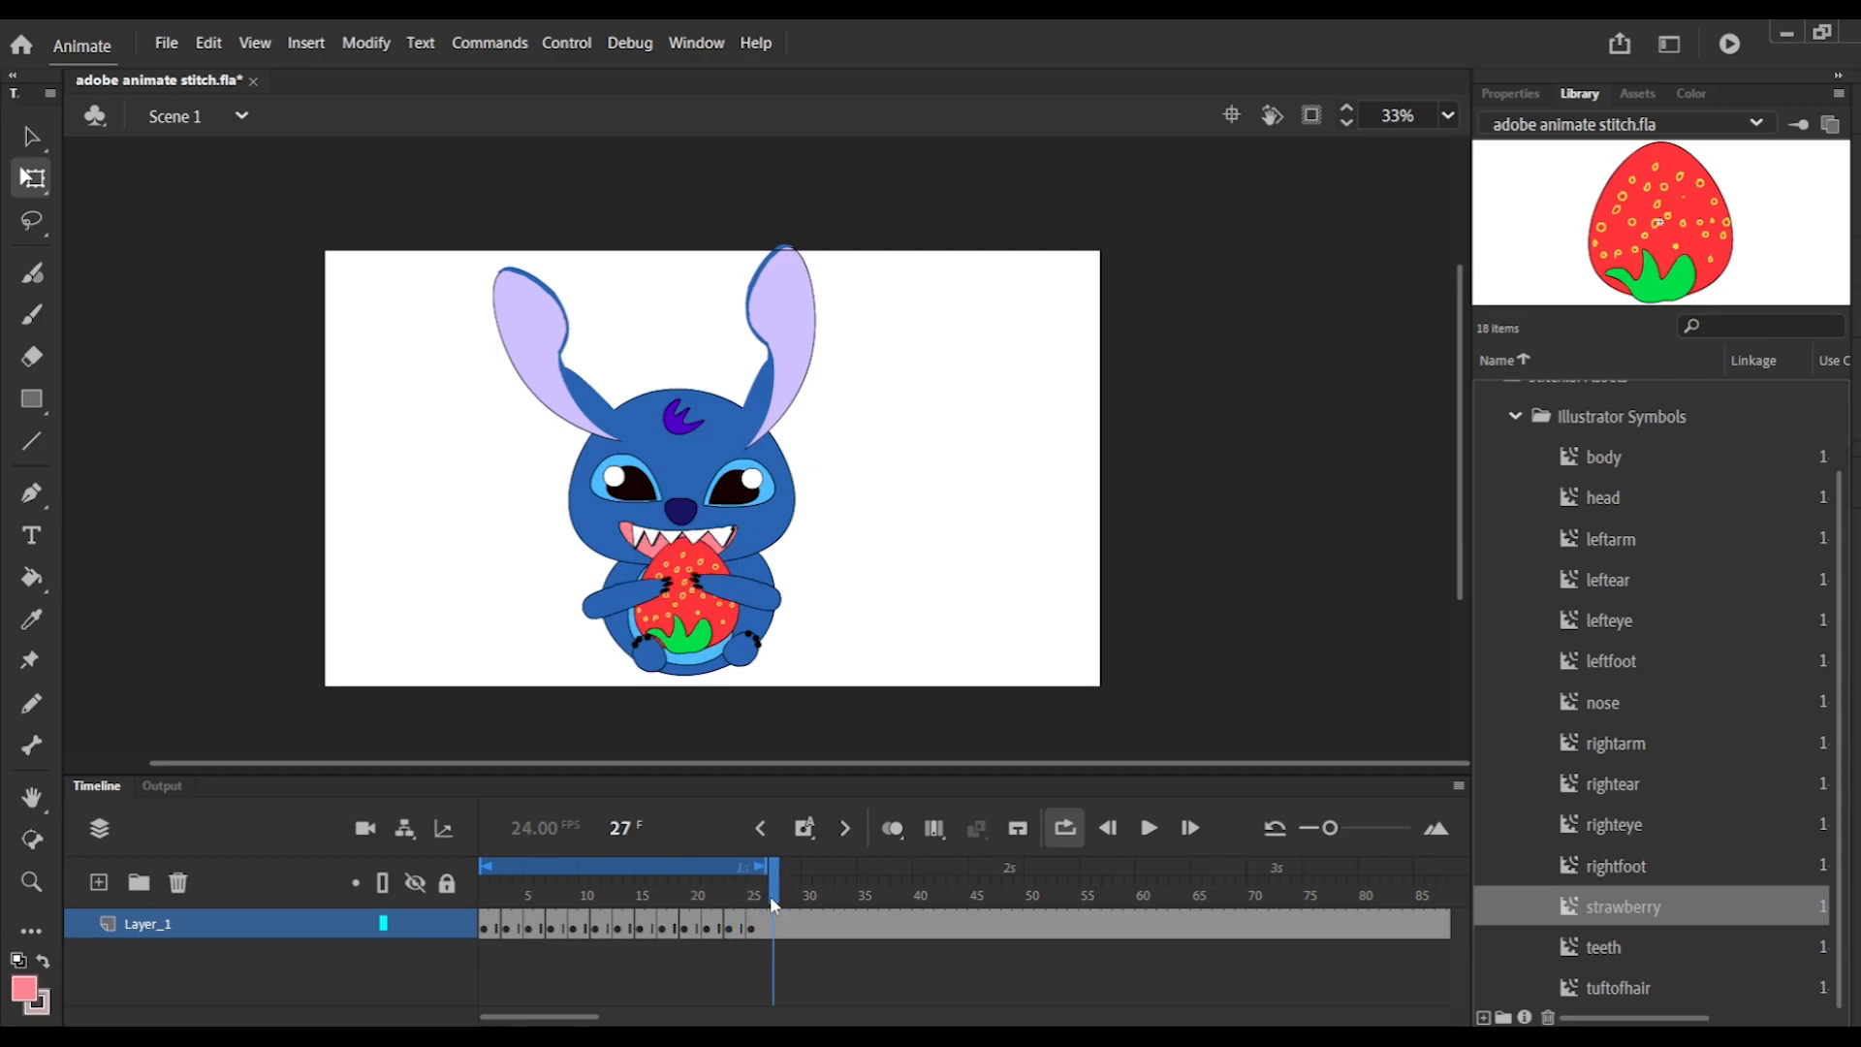
pyautogui.click(696, 541)
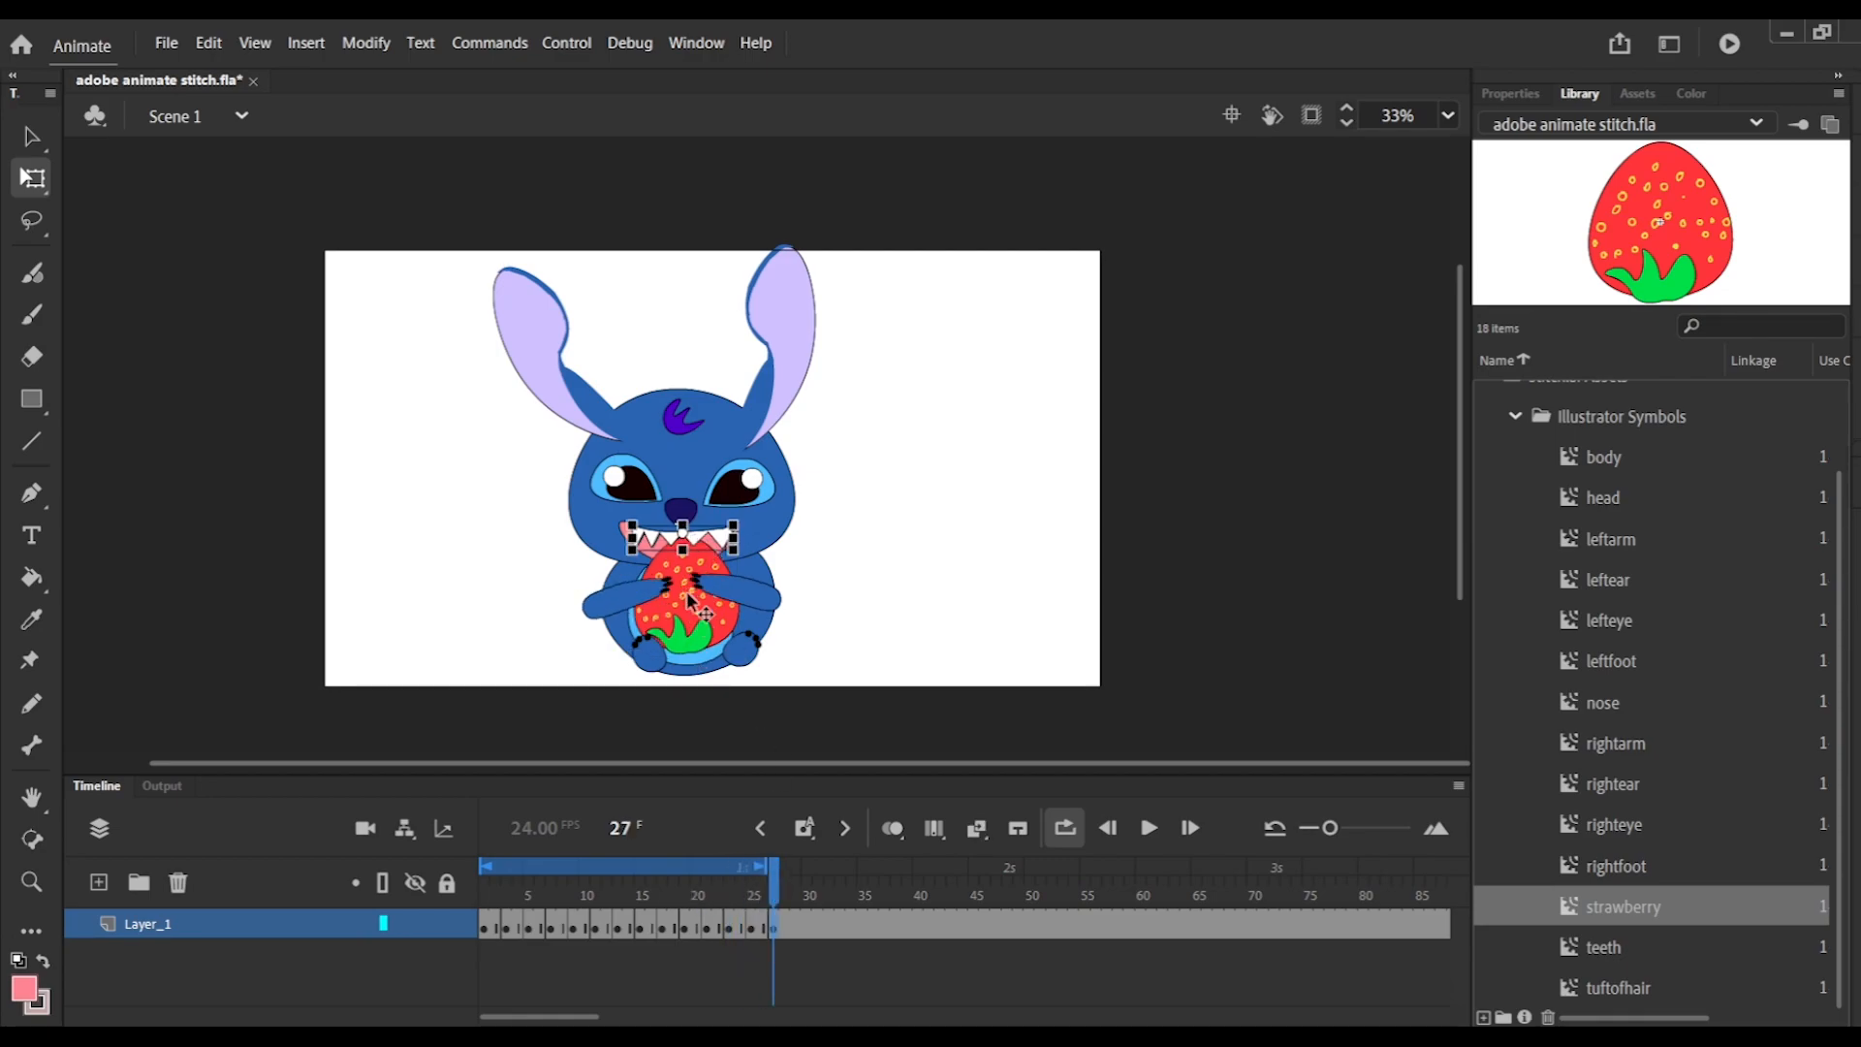
pyautogui.moveTo(775, 929)
pyautogui.mouseDown()
pyautogui.moveTo(811, 931)
pyautogui.moveTo(795, 930)
pyautogui.mouseUp()
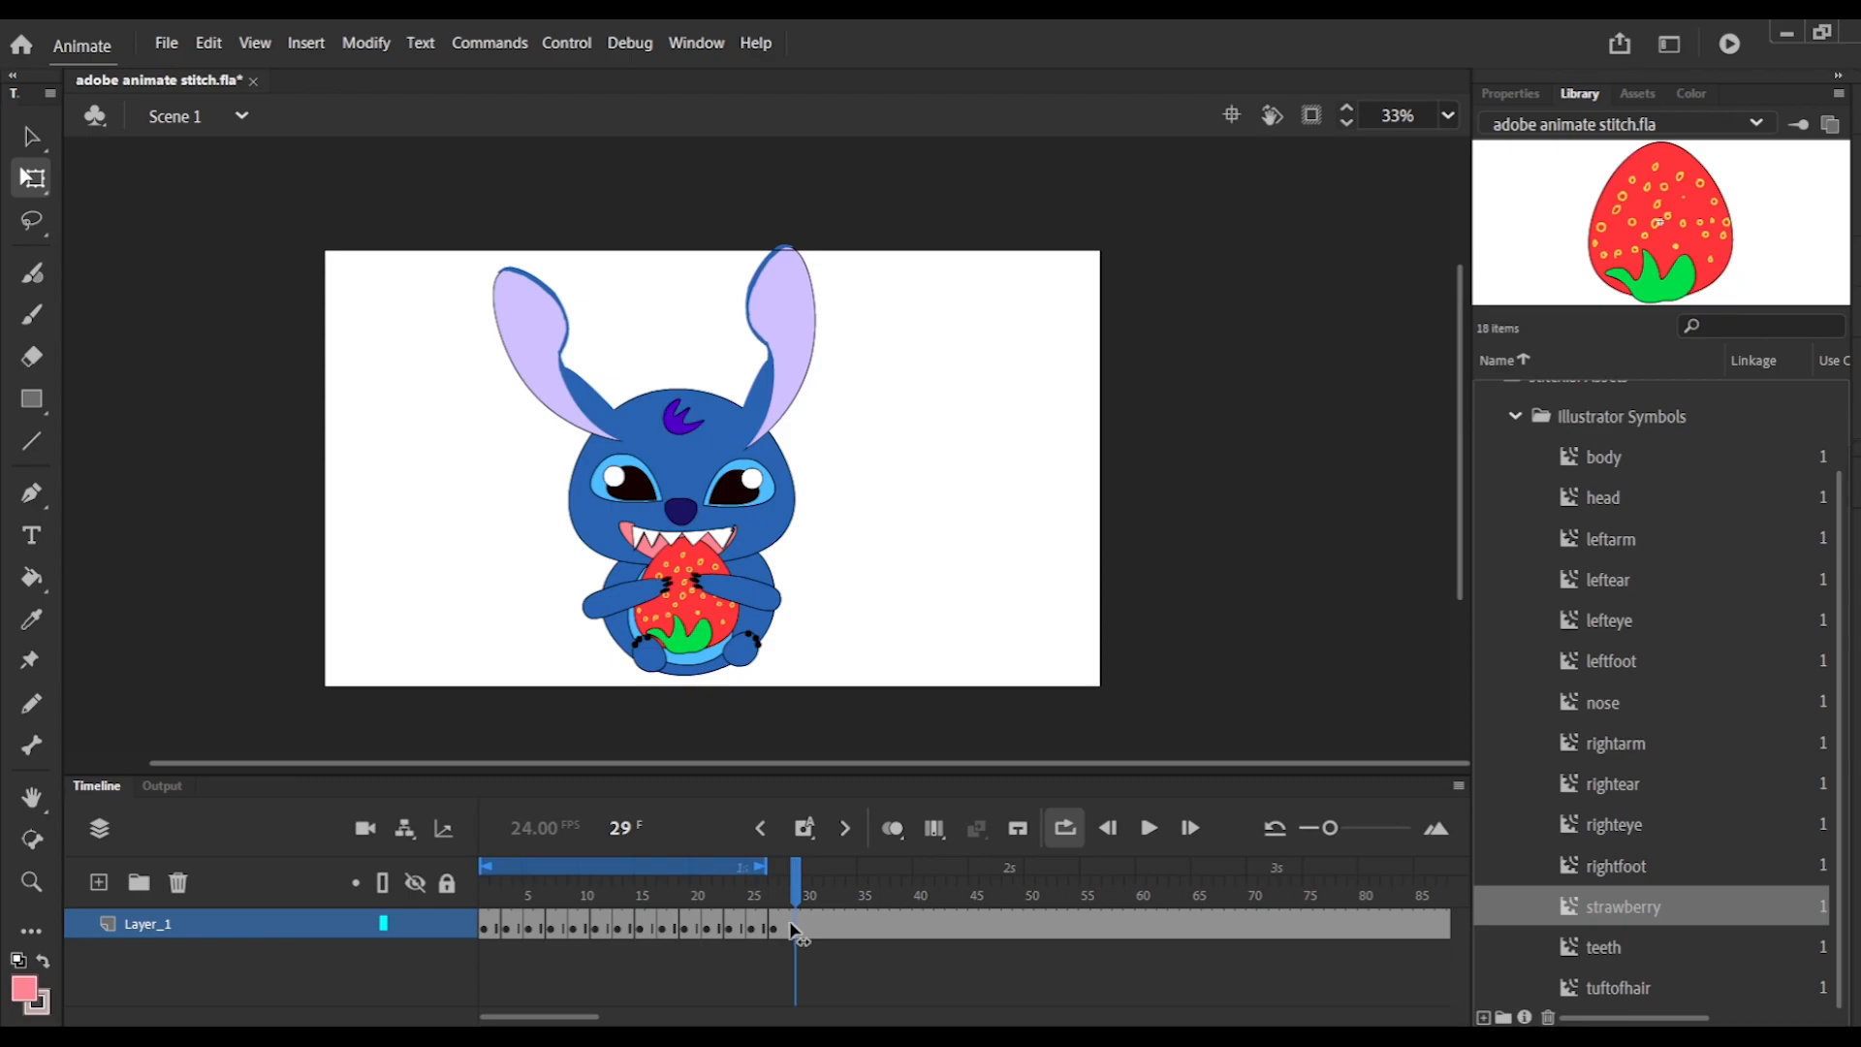
pyautogui.click(722, 592)
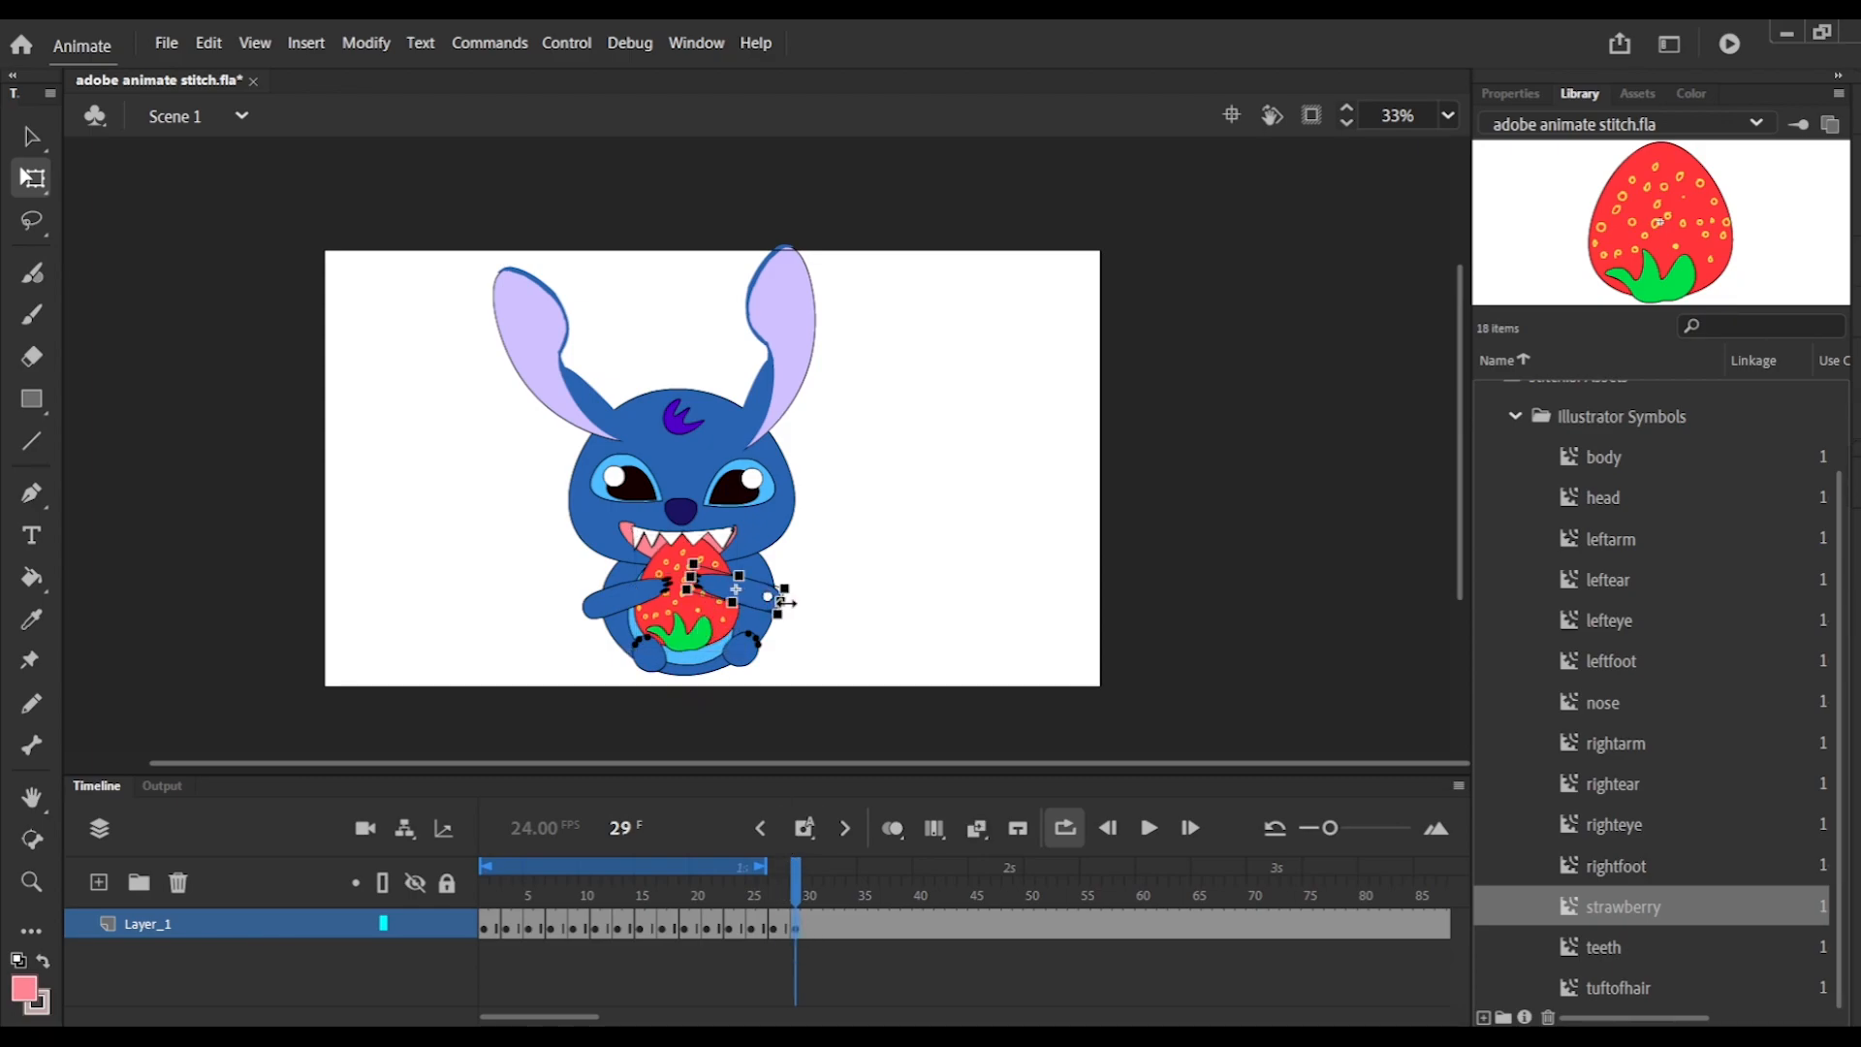
pyautogui.moveTo(795, 636); pyautogui.dragTo(798, 646)
pyautogui.click(840, 606)
# Insert keyframes from frame 31 to frame 34, moving the strawberry slightly up toward the teeth.
pyautogui.moveTo(796, 877); pyautogui.dragTo(820, 930)
pyautogui.click(698, 616)
pyautogui.click(716, 541)
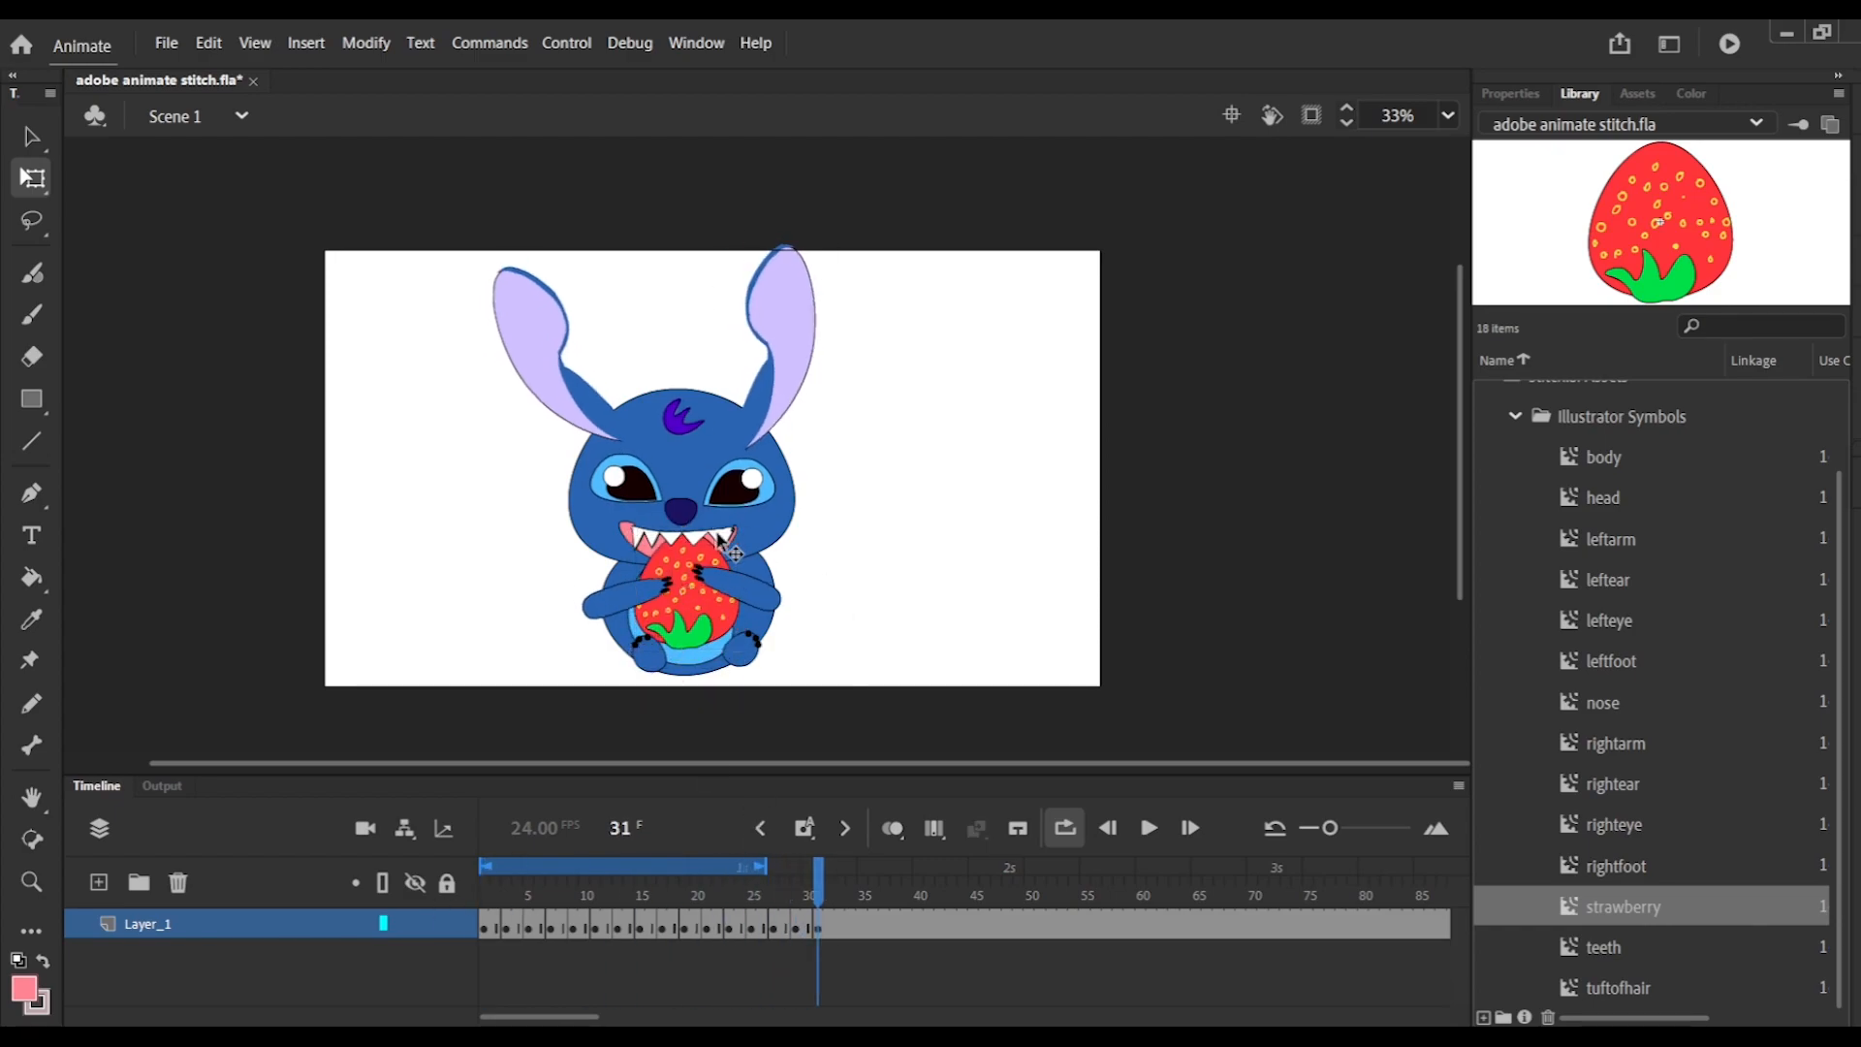
pyautogui.press('F6')
pyautogui.click(700, 548)
pyautogui.moveTo(845, 884); pyautogui.dragTo(873, 917)
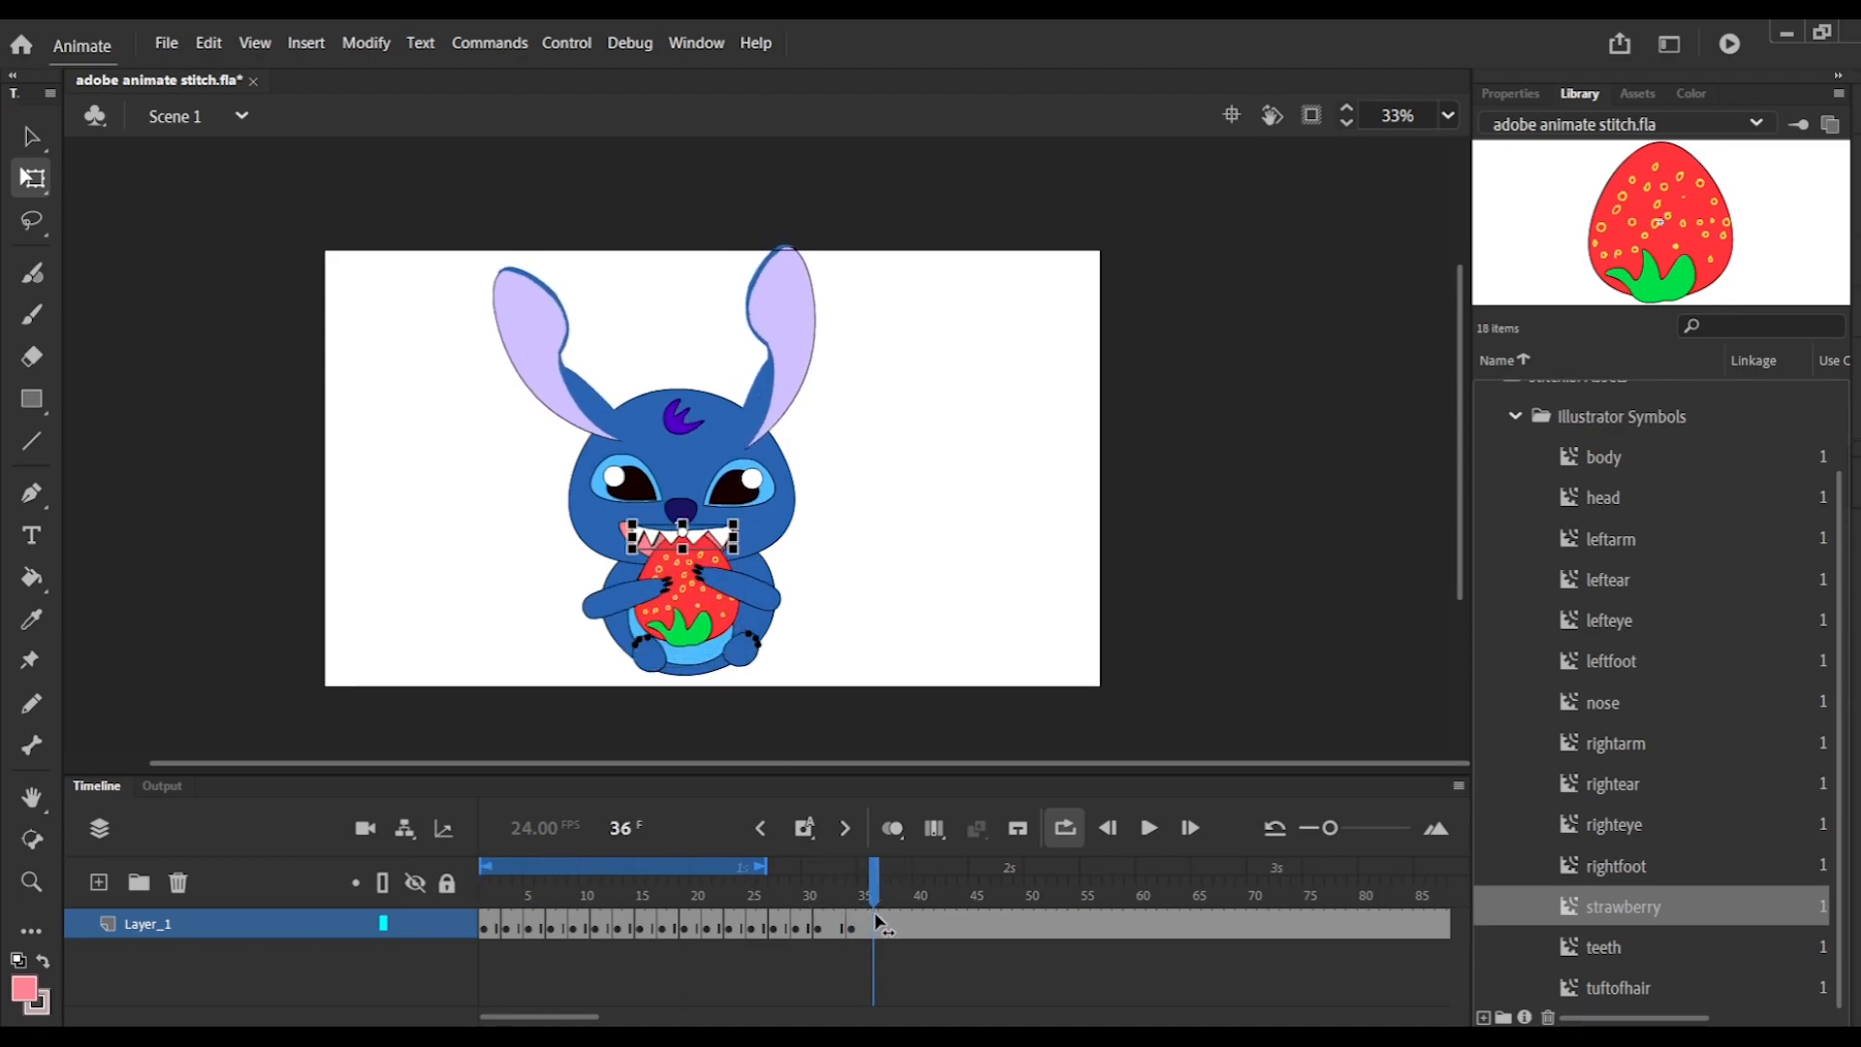
# Insert a keyframe at frame 36, and extend the loop range to frame 38 to play back the animation.
pyautogui.click(765, 603)
pyautogui.moveTo(810, 634); pyautogui.dragTo(813, 625)
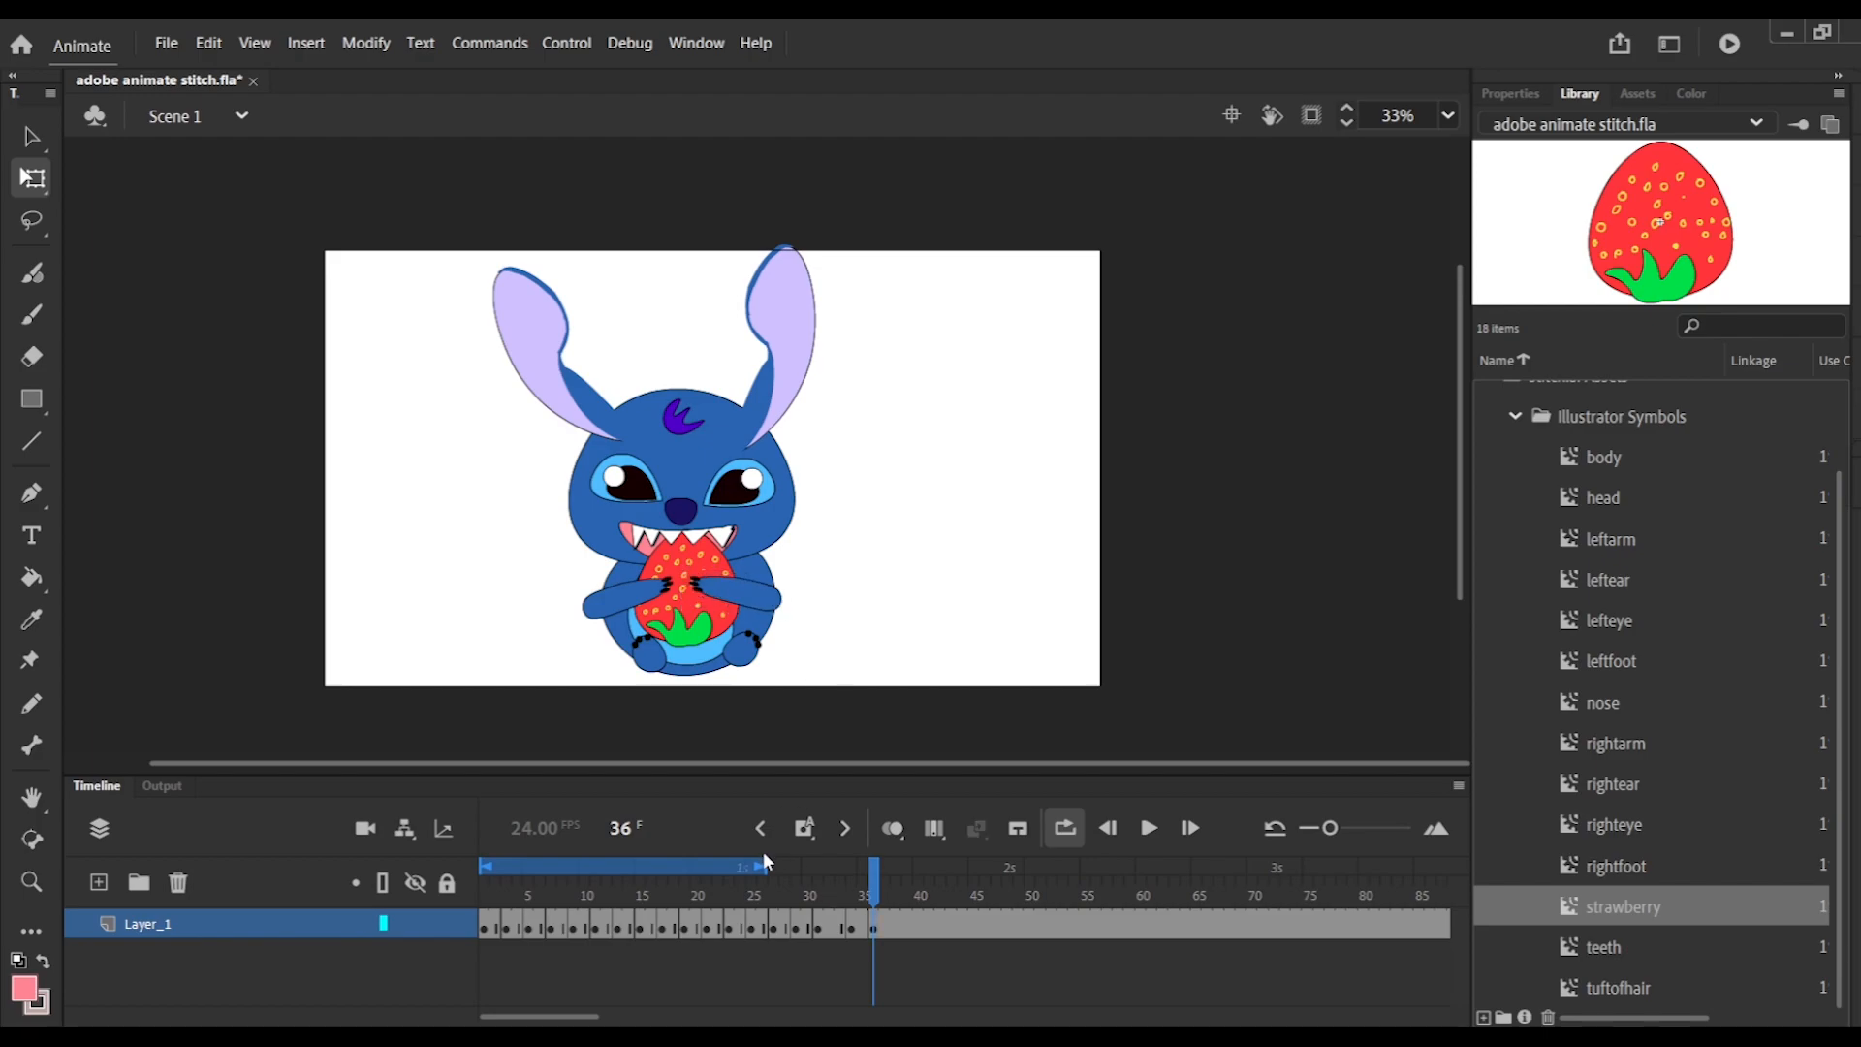
pyautogui.click(1149, 830)
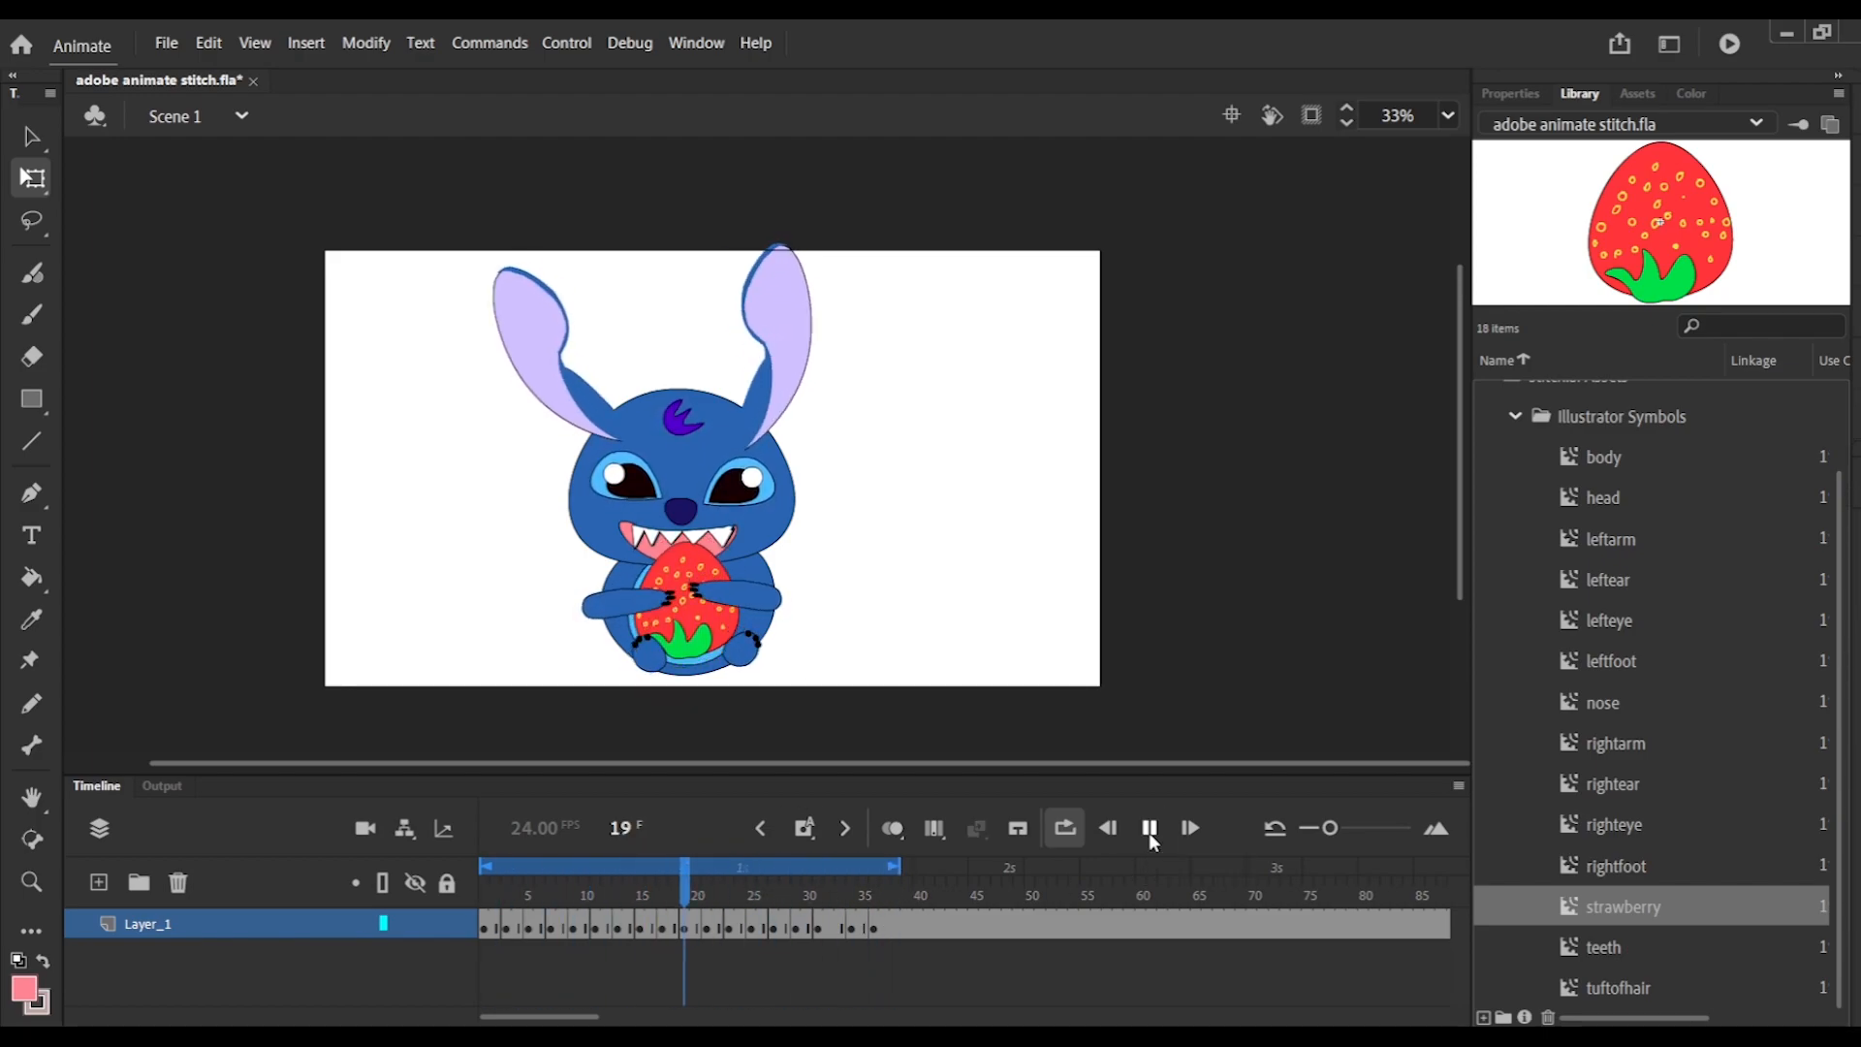
pyautogui.click(1153, 828)
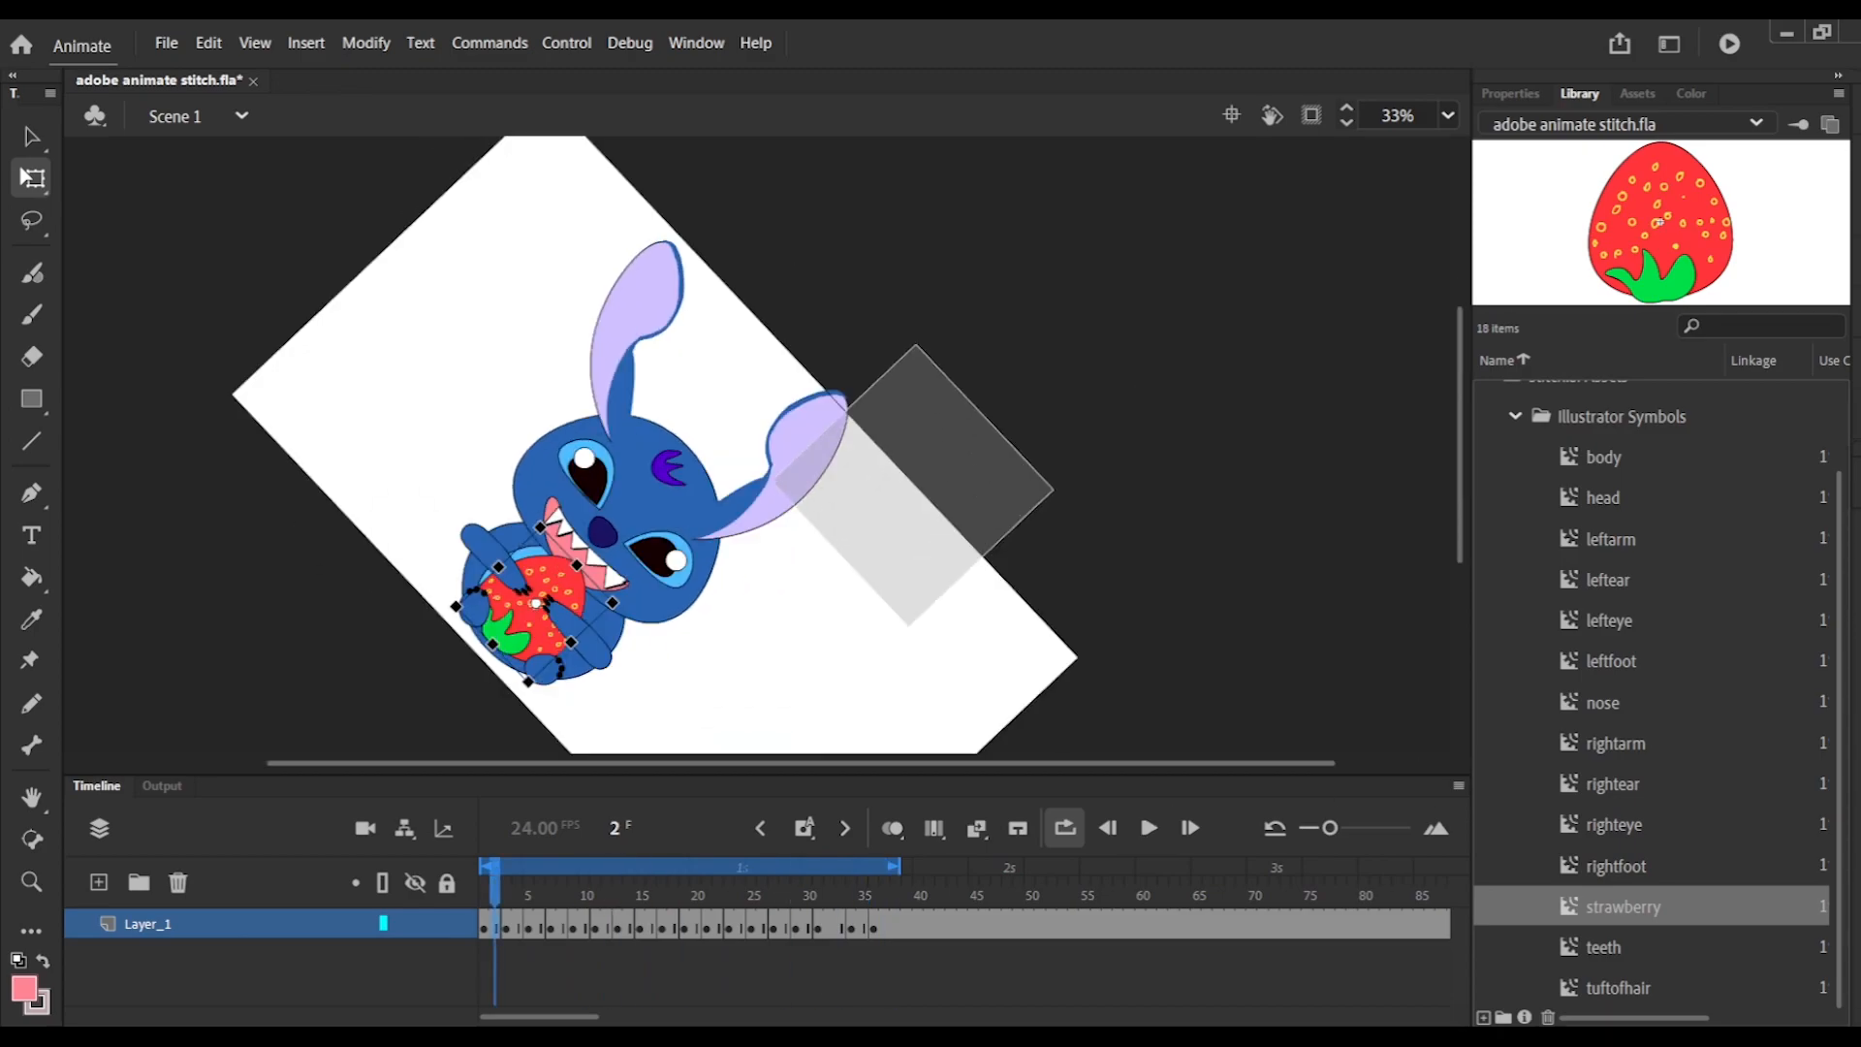
# Move the playhead to frame 38 with nothing selected on the stage and save the document.
pyautogui.scroll(5, 756, 446)
pyautogui.click(896, 896)
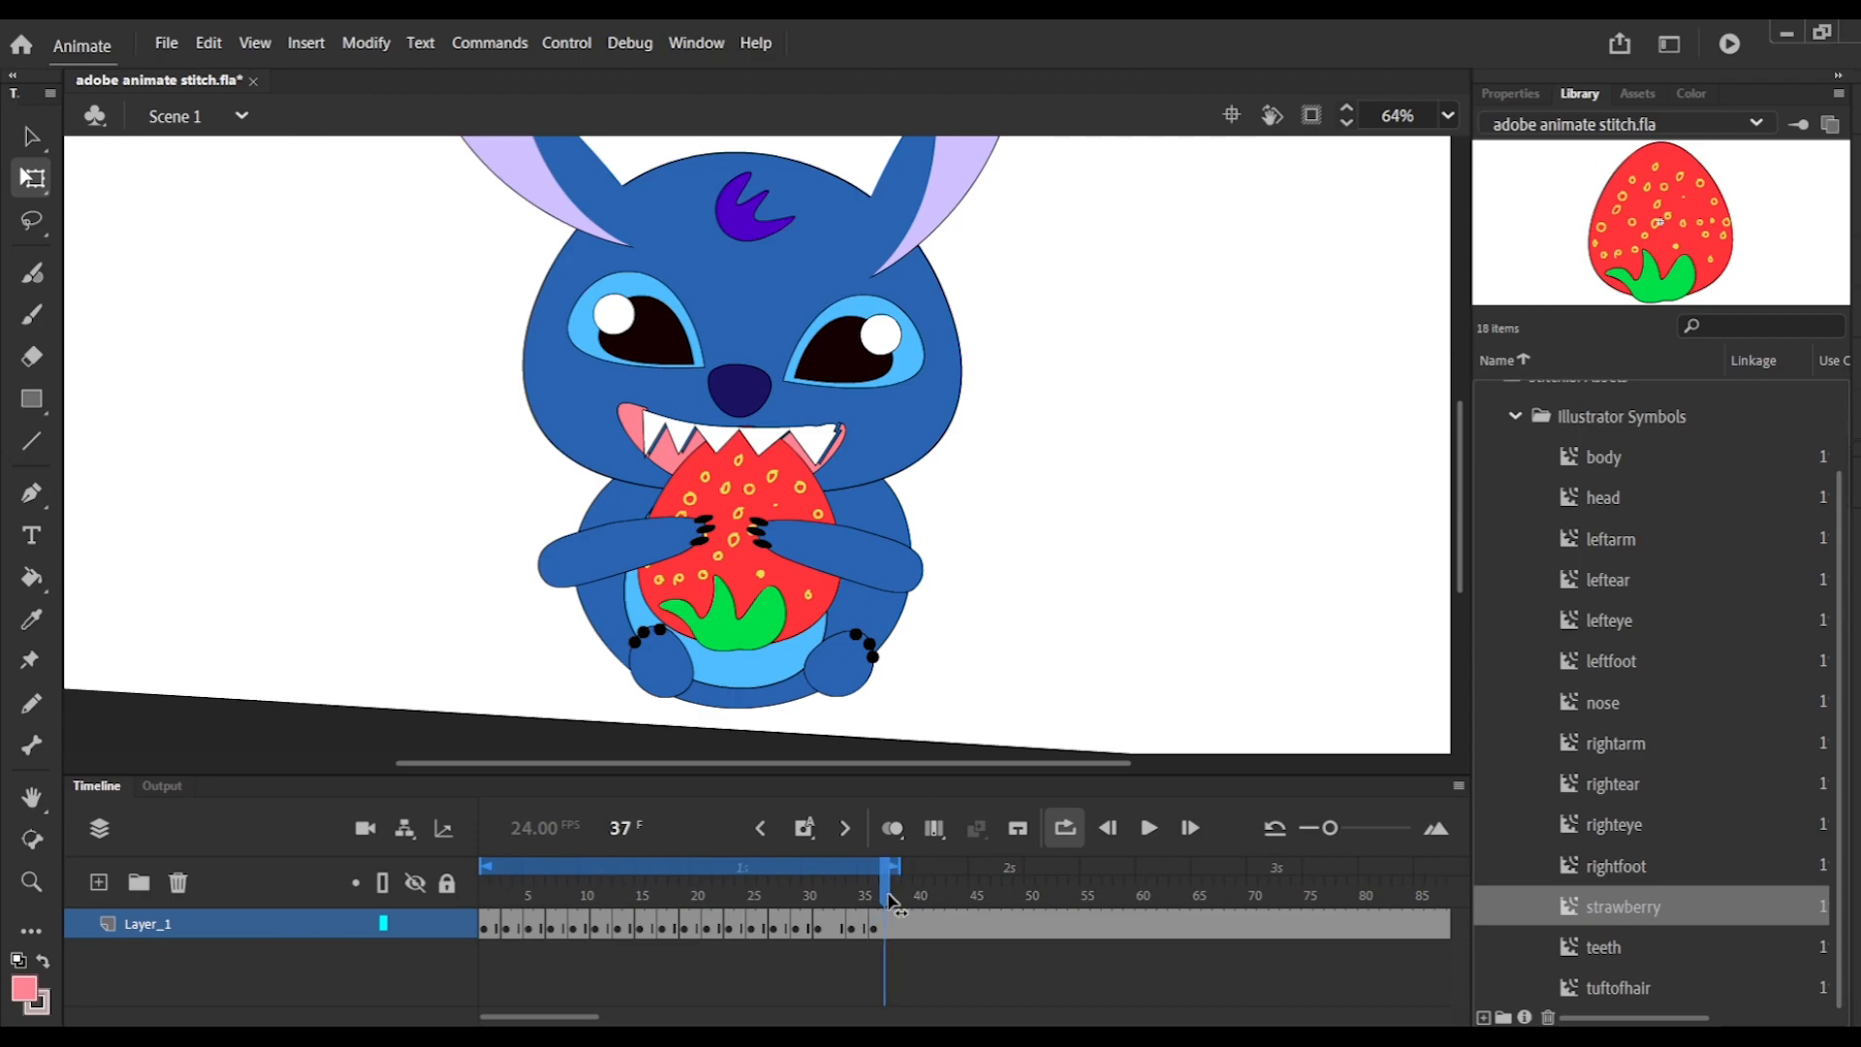
pyautogui.click(736, 482)
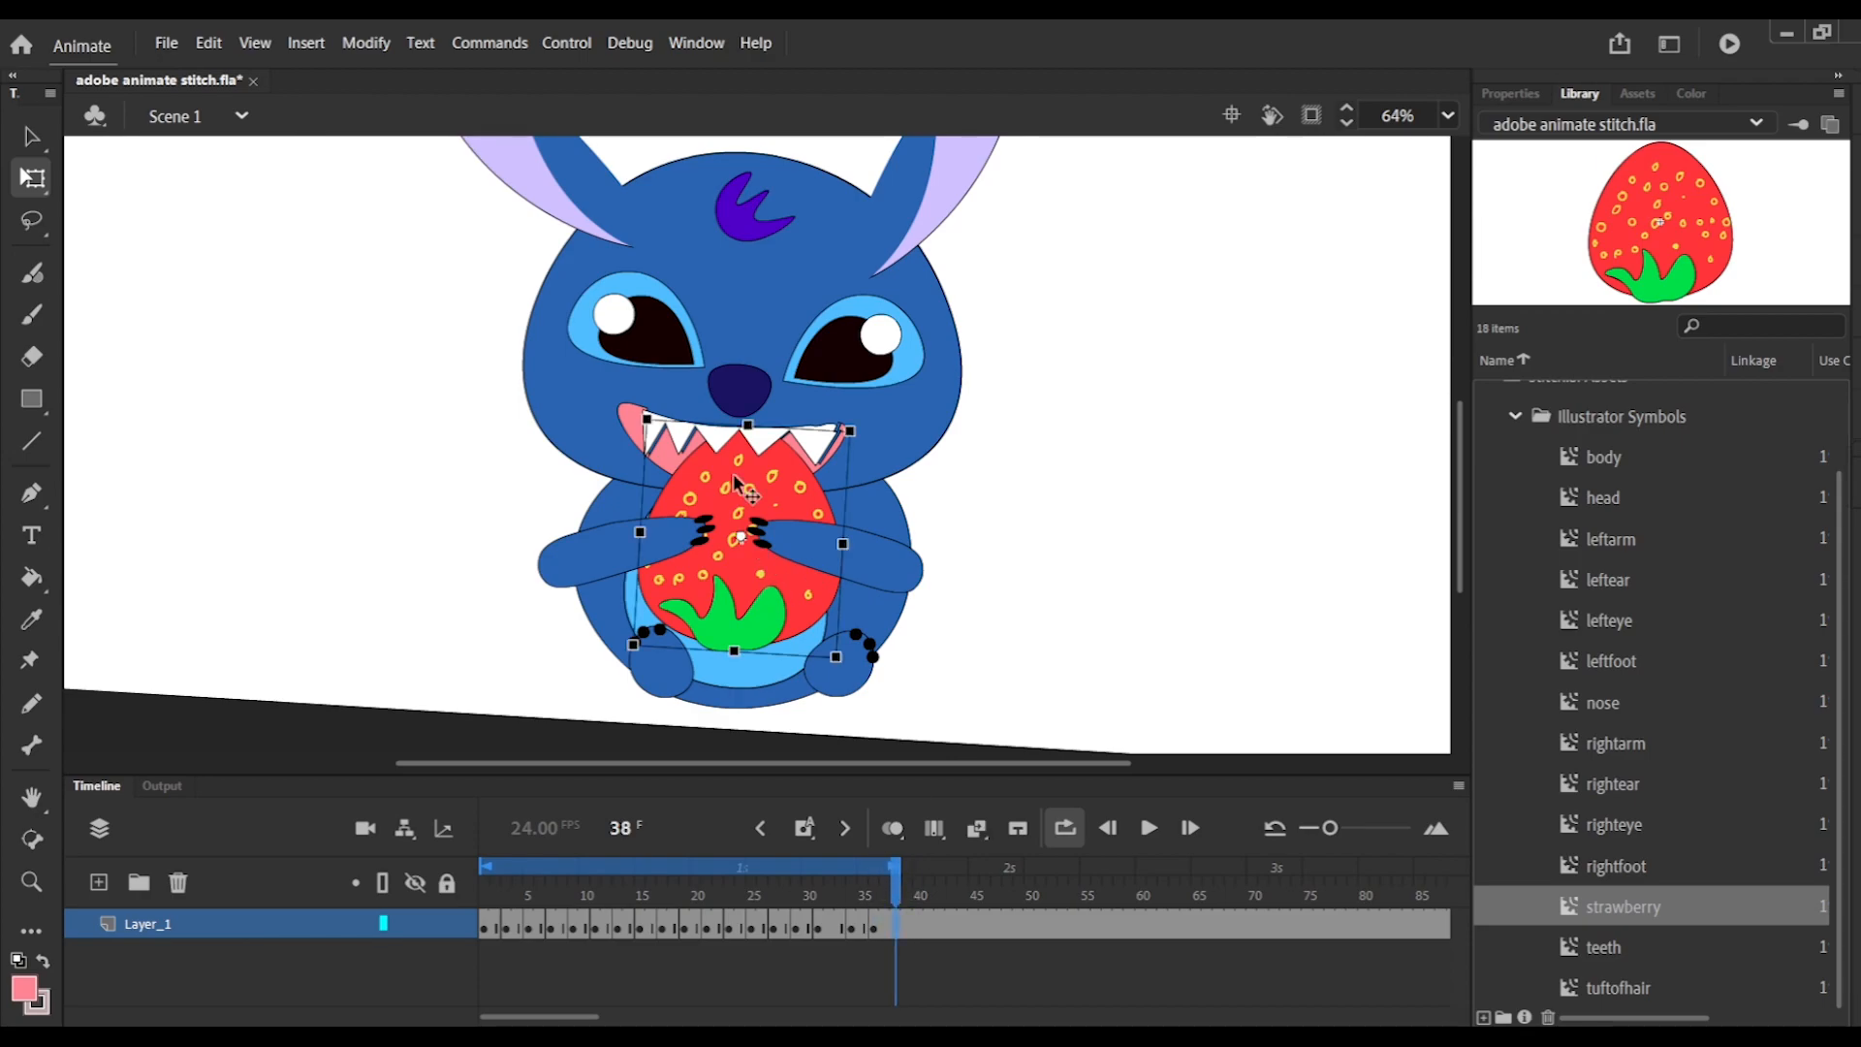
pyautogui.click(422, 368)
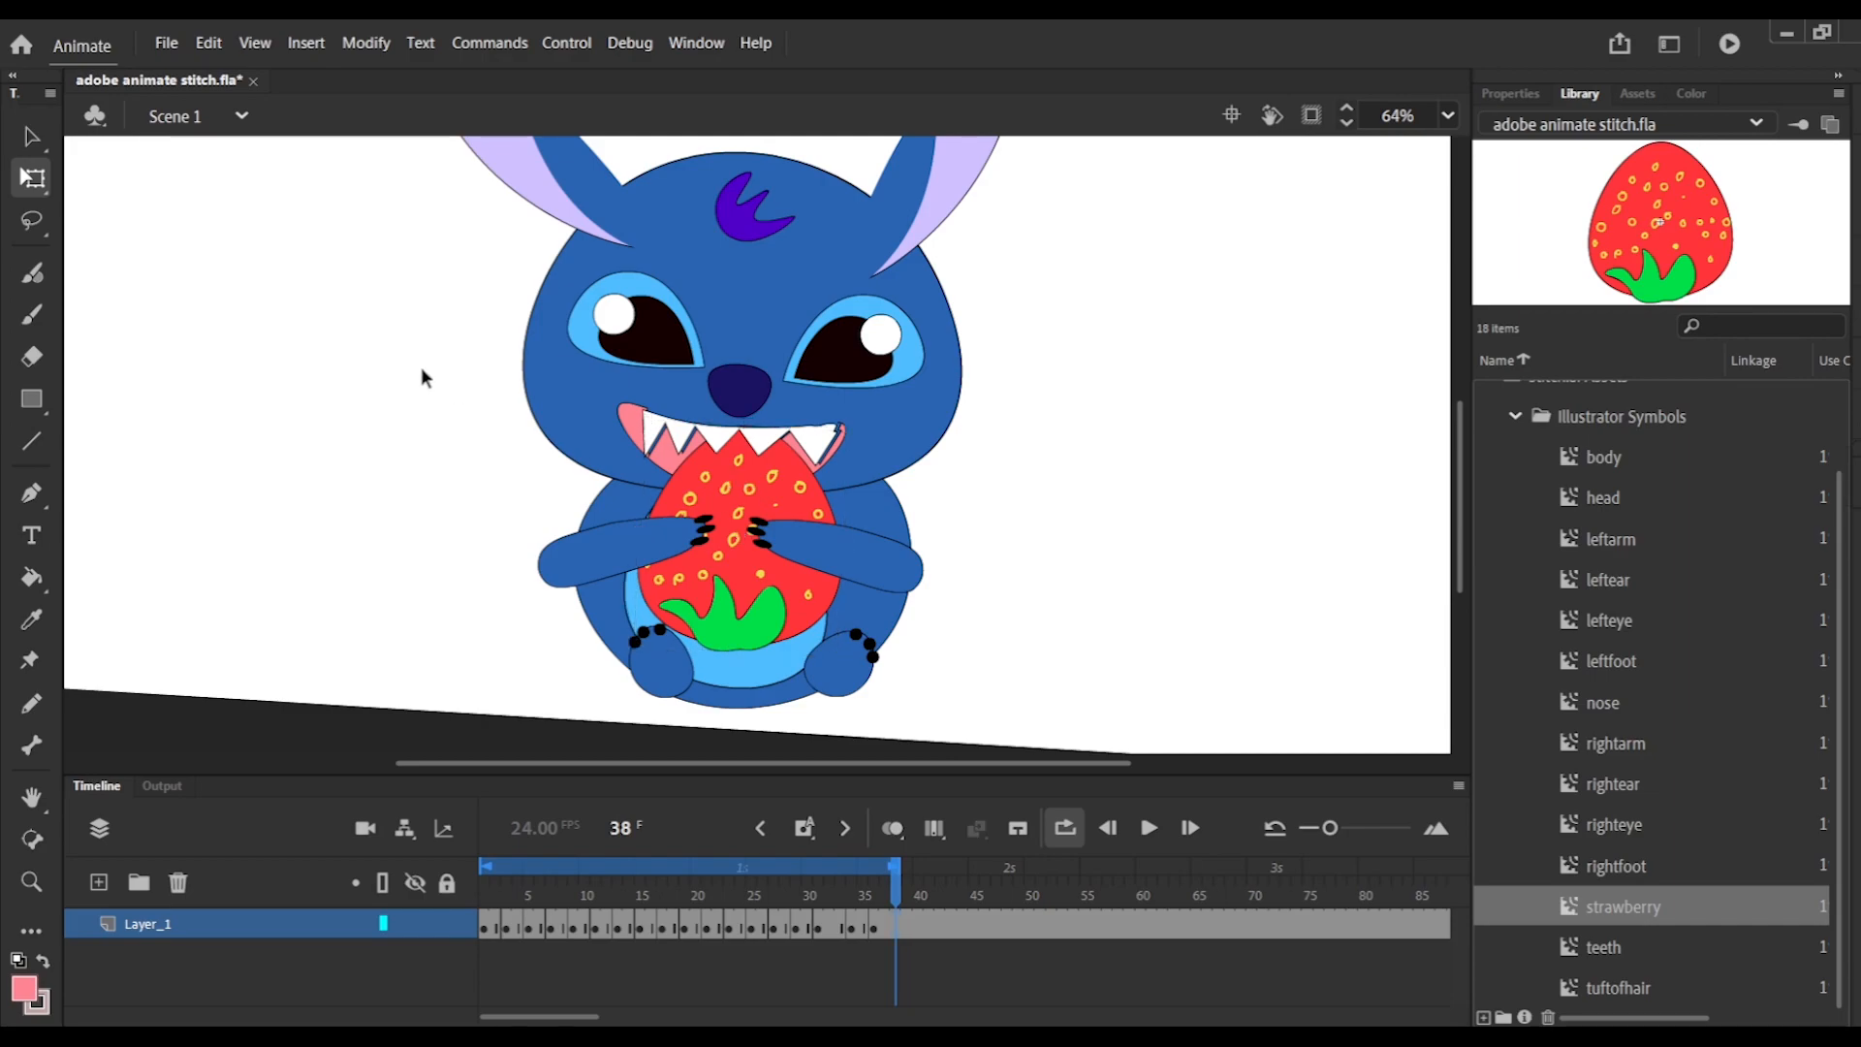
pyautogui.click(167, 42)
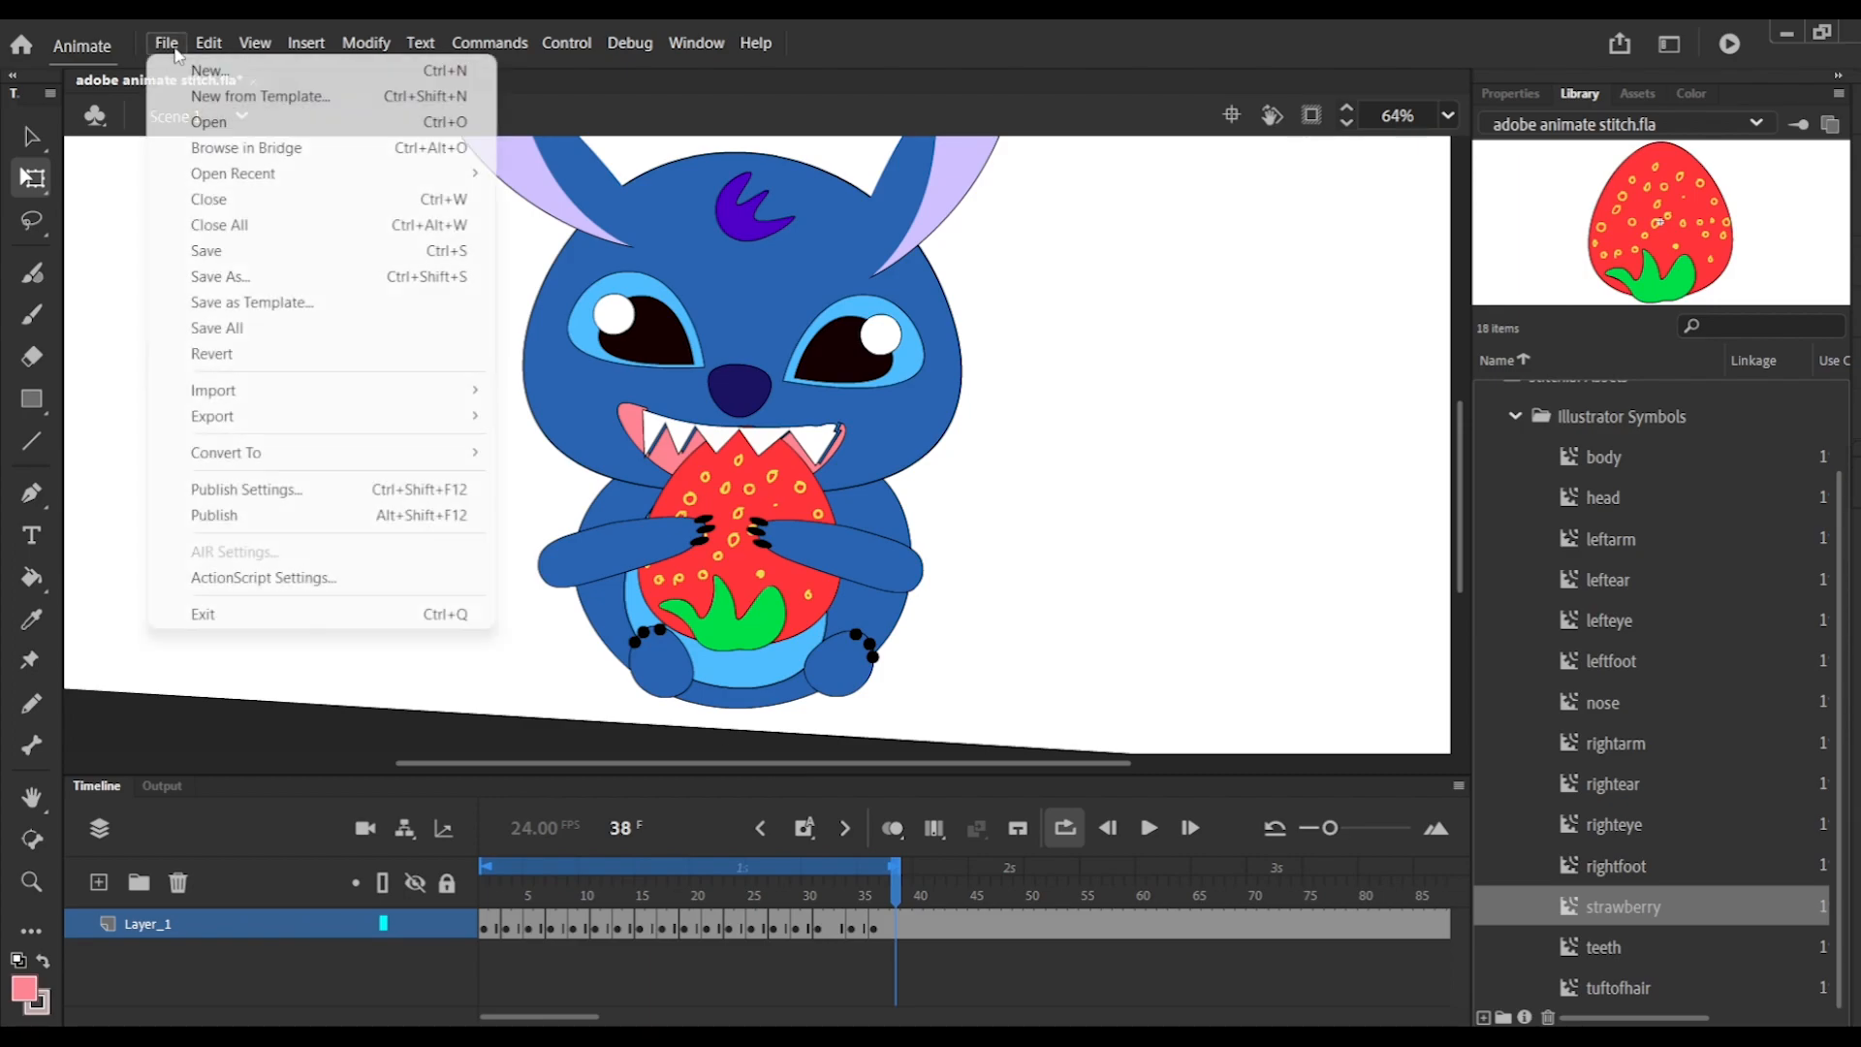
pyautogui.click(208, 250)
# Test the movie and maximize its preview window to watch the full Stitch animation.
pyautogui.moveTo(1166, 1017)
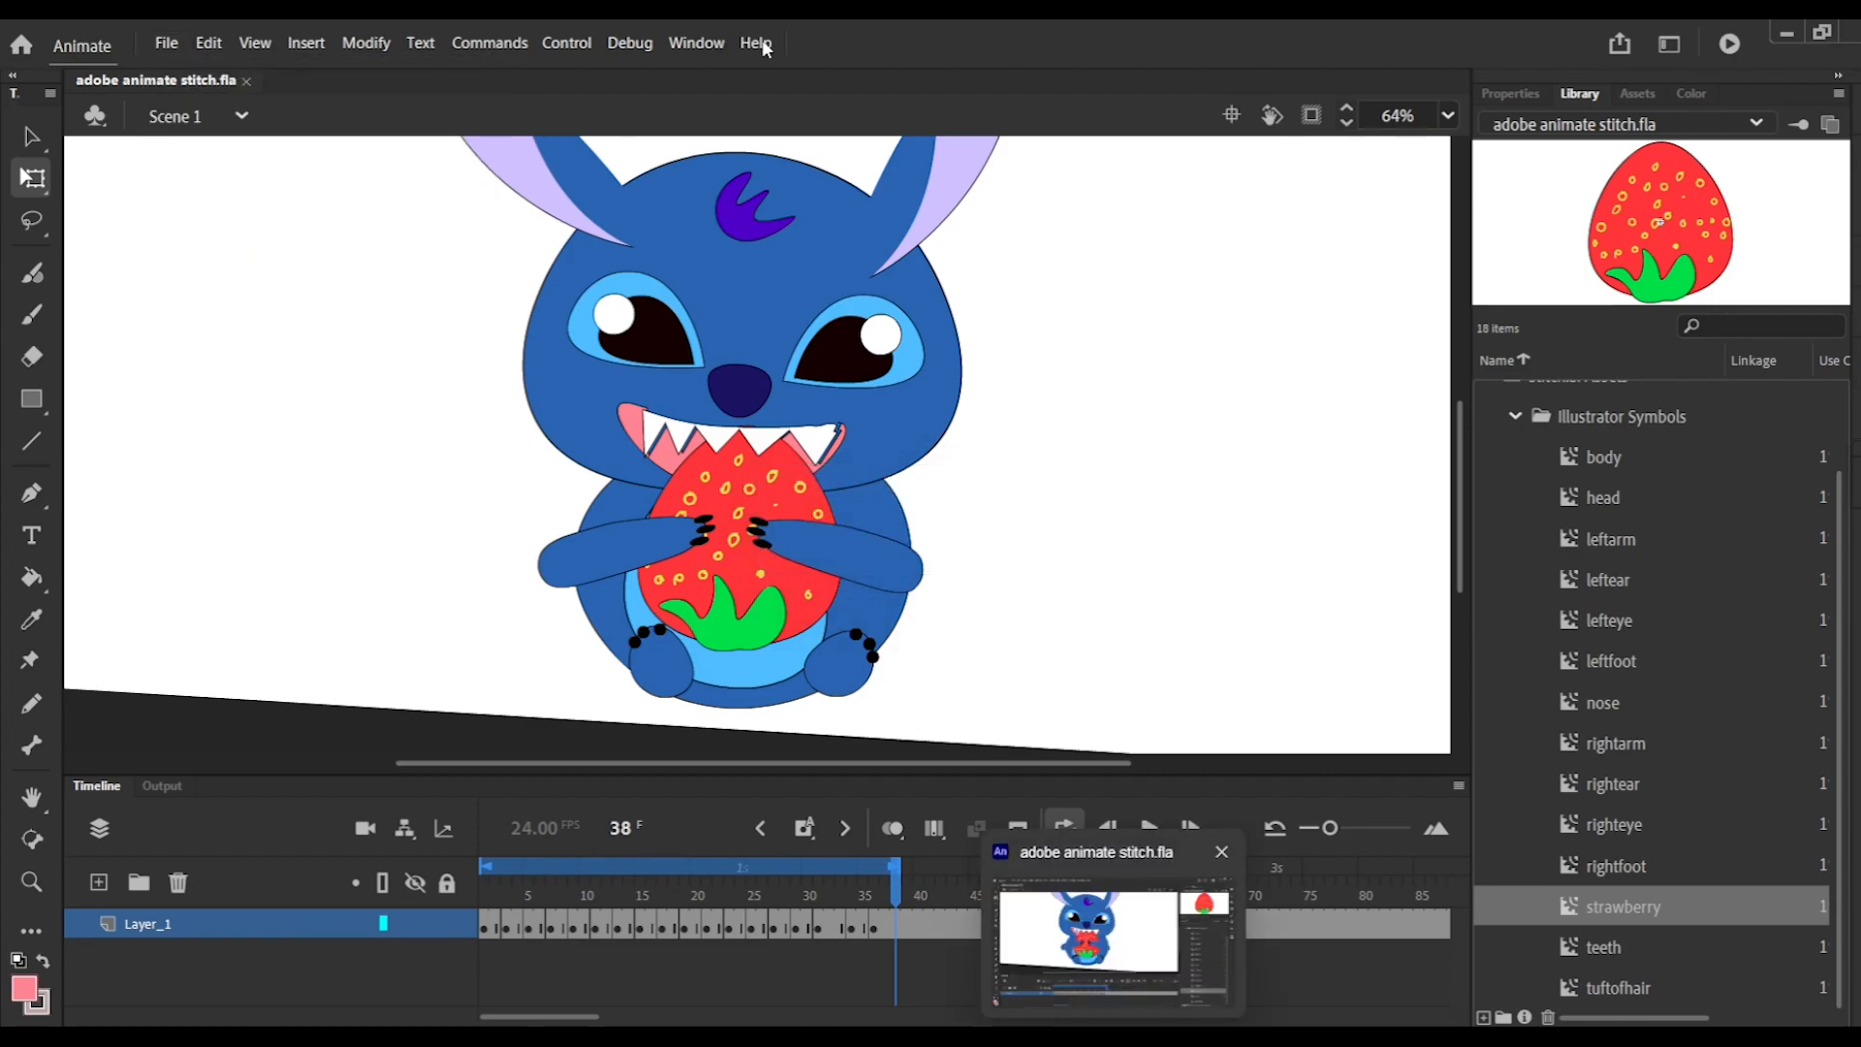
pyautogui.click(566, 43)
pyautogui.click(788, 386)
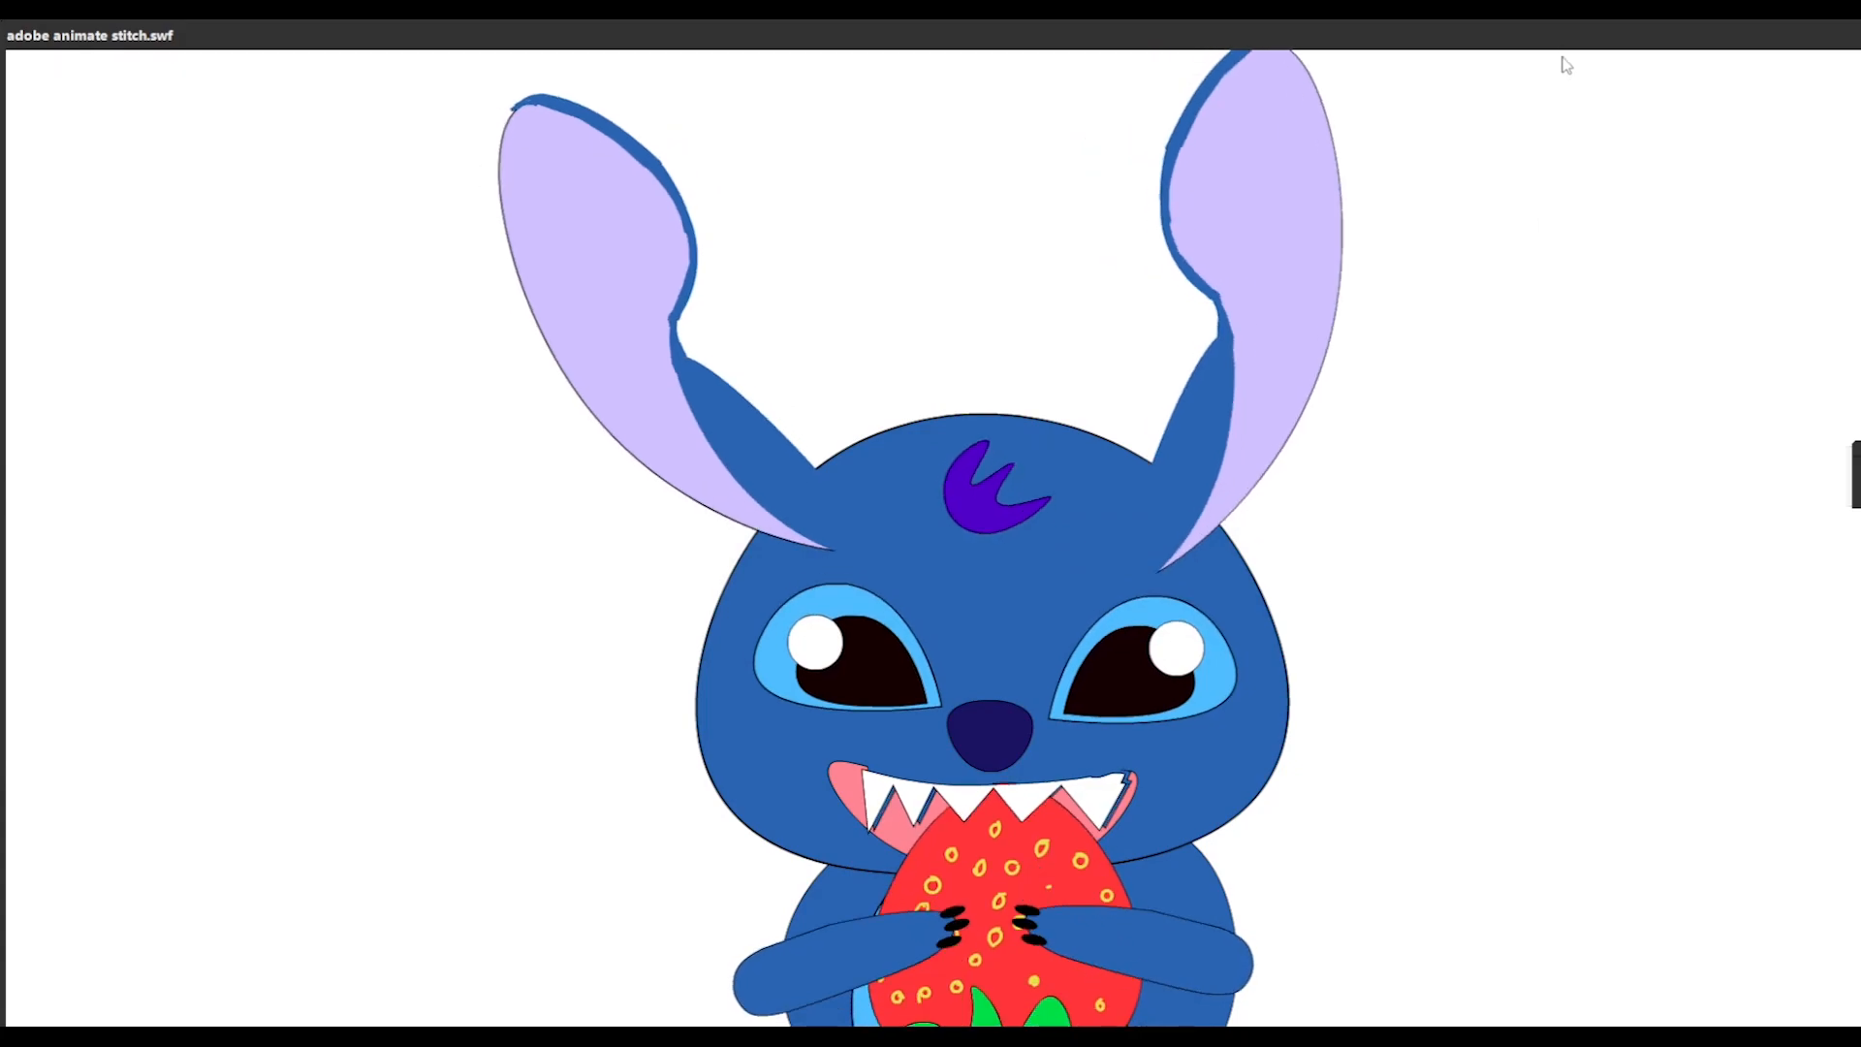
pyautogui.doubleClick(1563, 39)
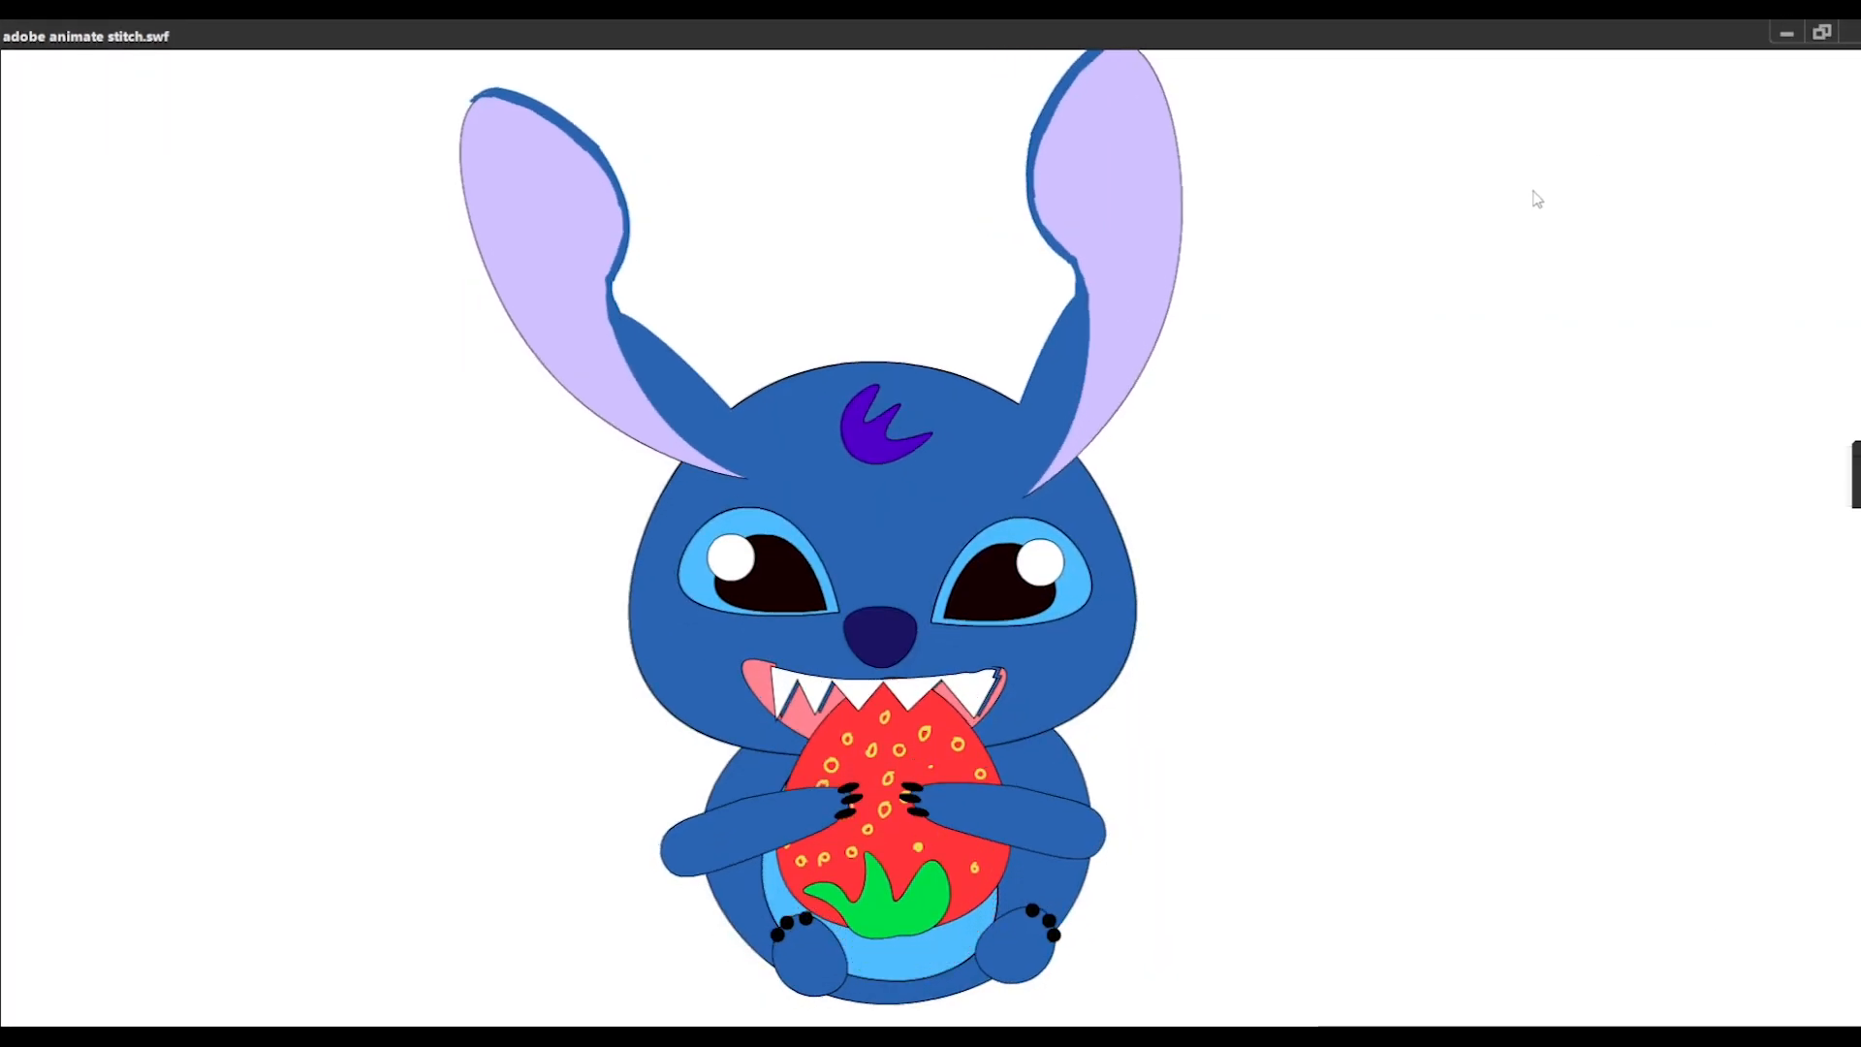